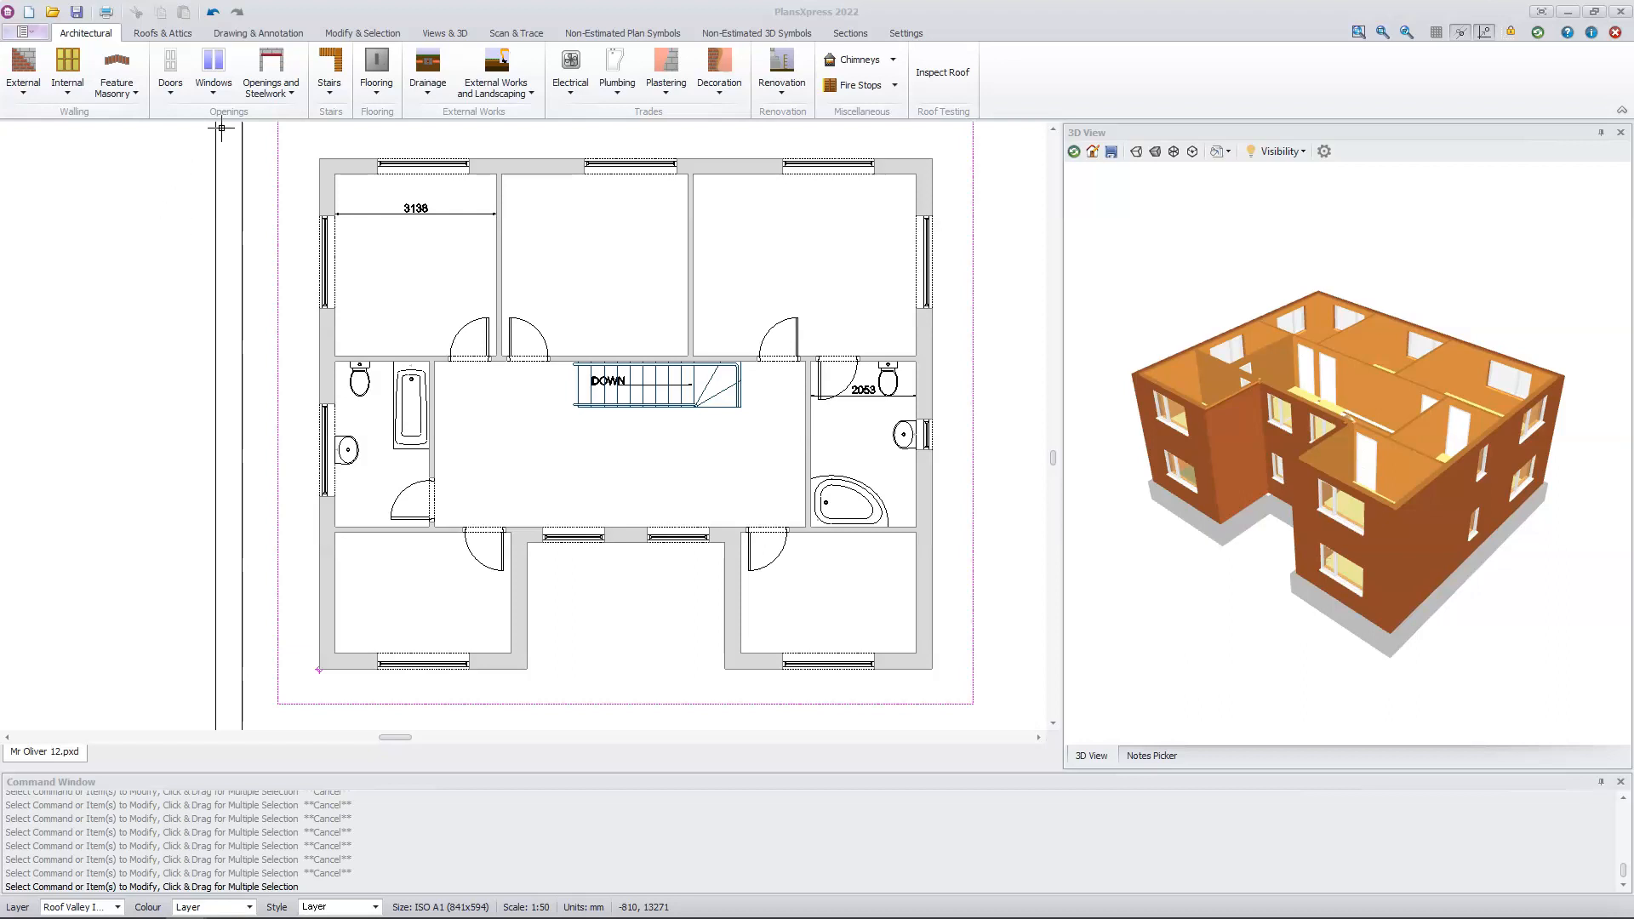
Step: Draw horizontal construction lines along the recessed front wall's outer face, the rear wall's inner face and the projecting front wall's inner face
left_click(275, 33)
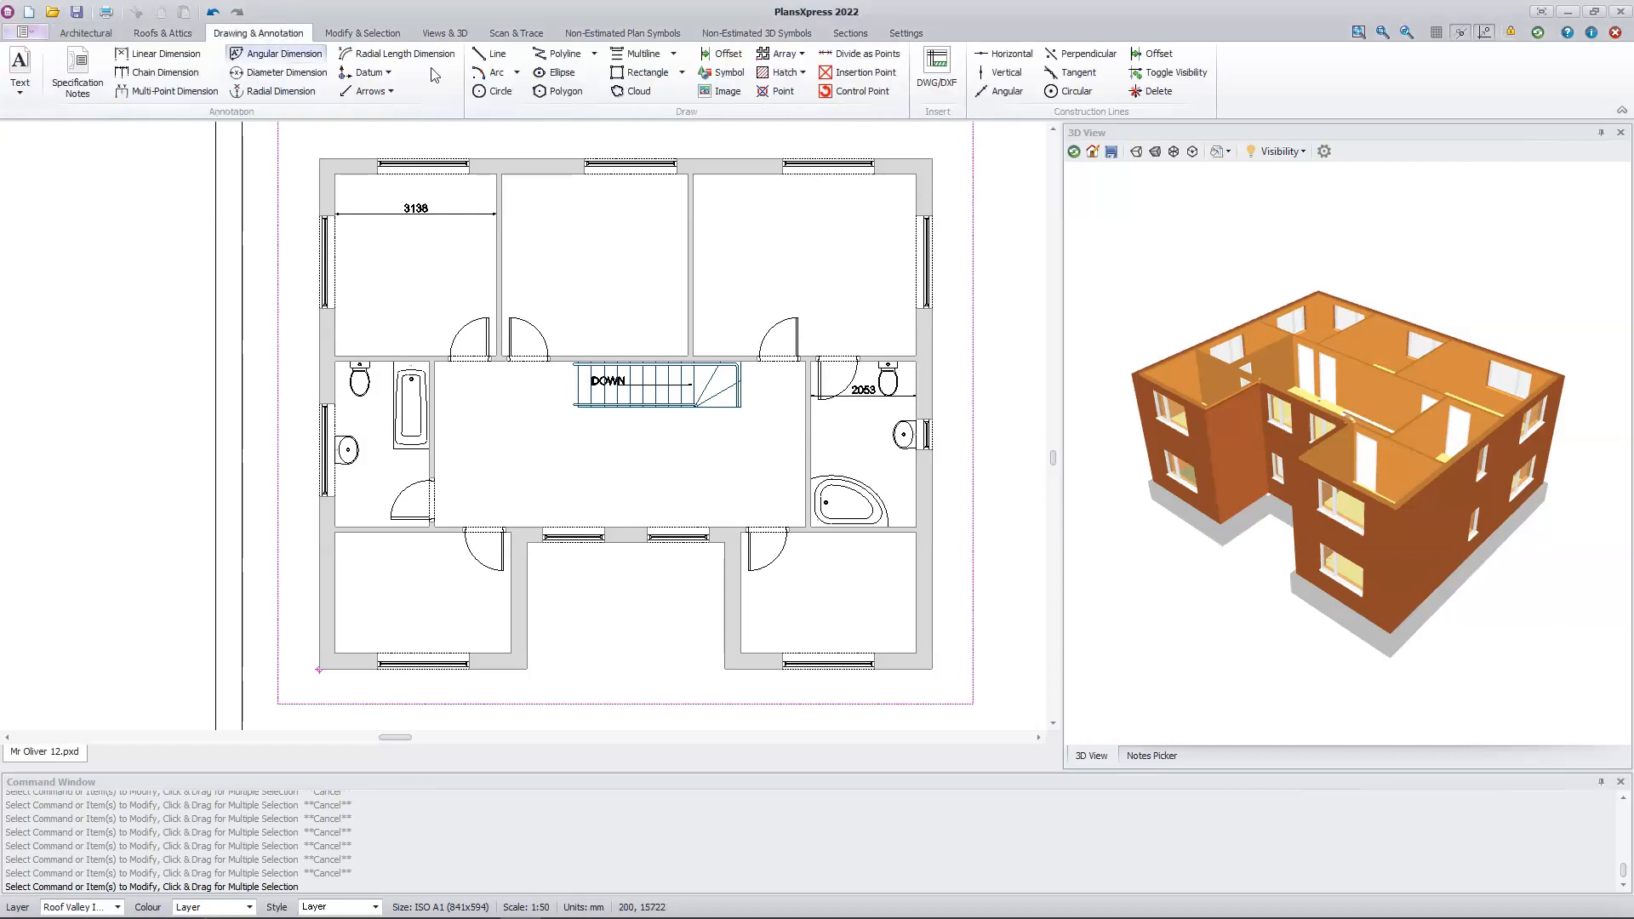
left_click(999, 56)
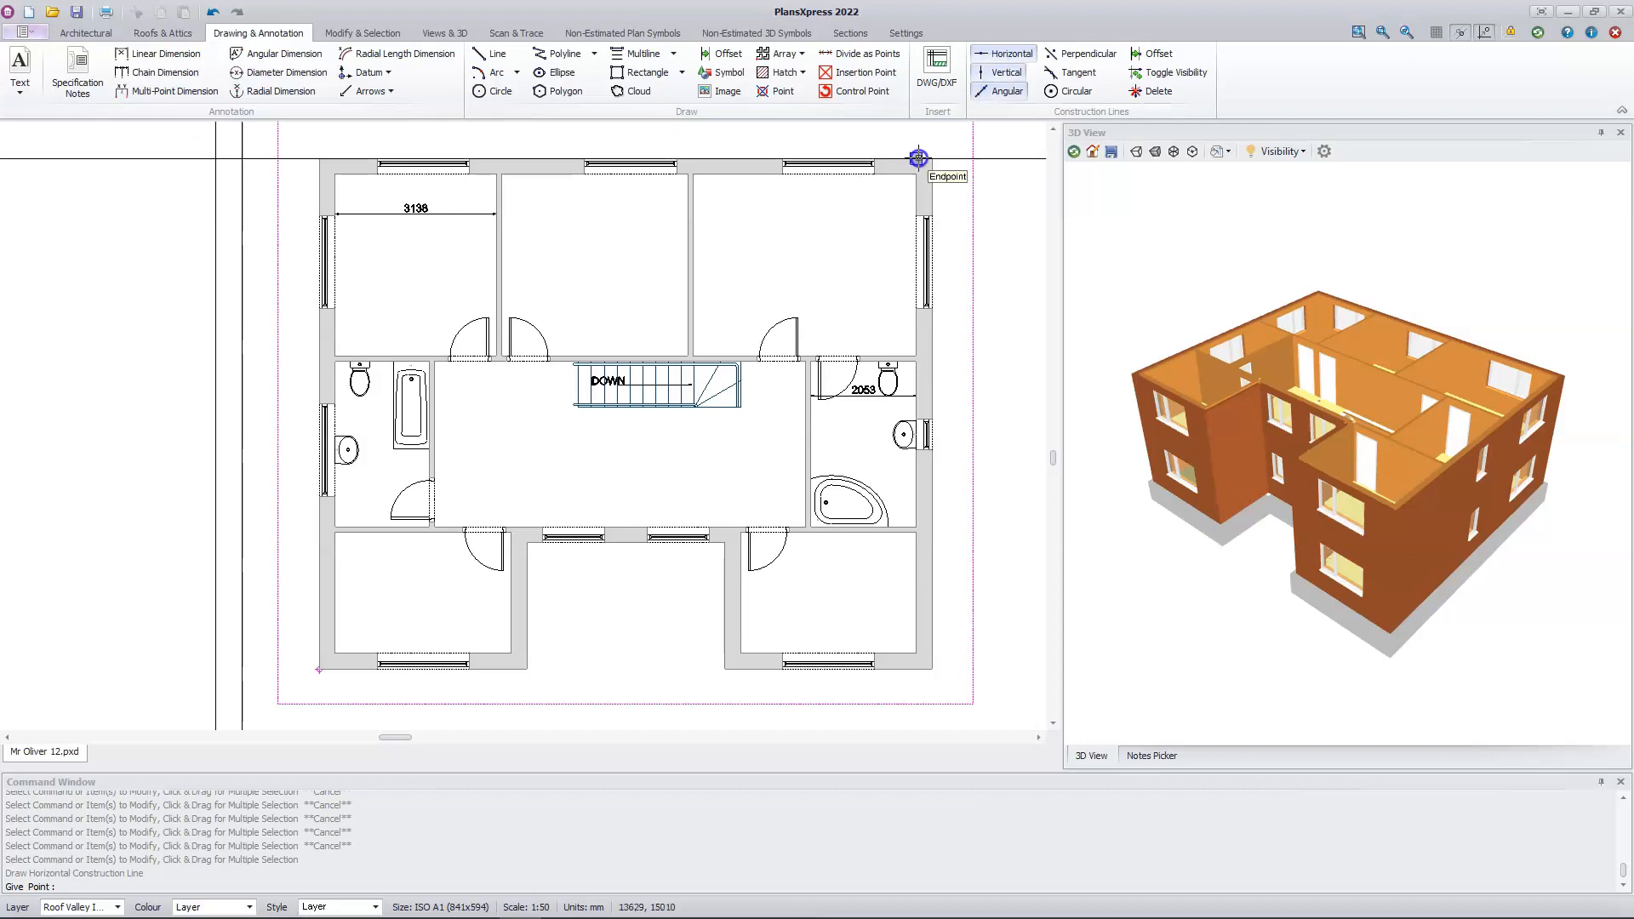
left_click(630, 542)
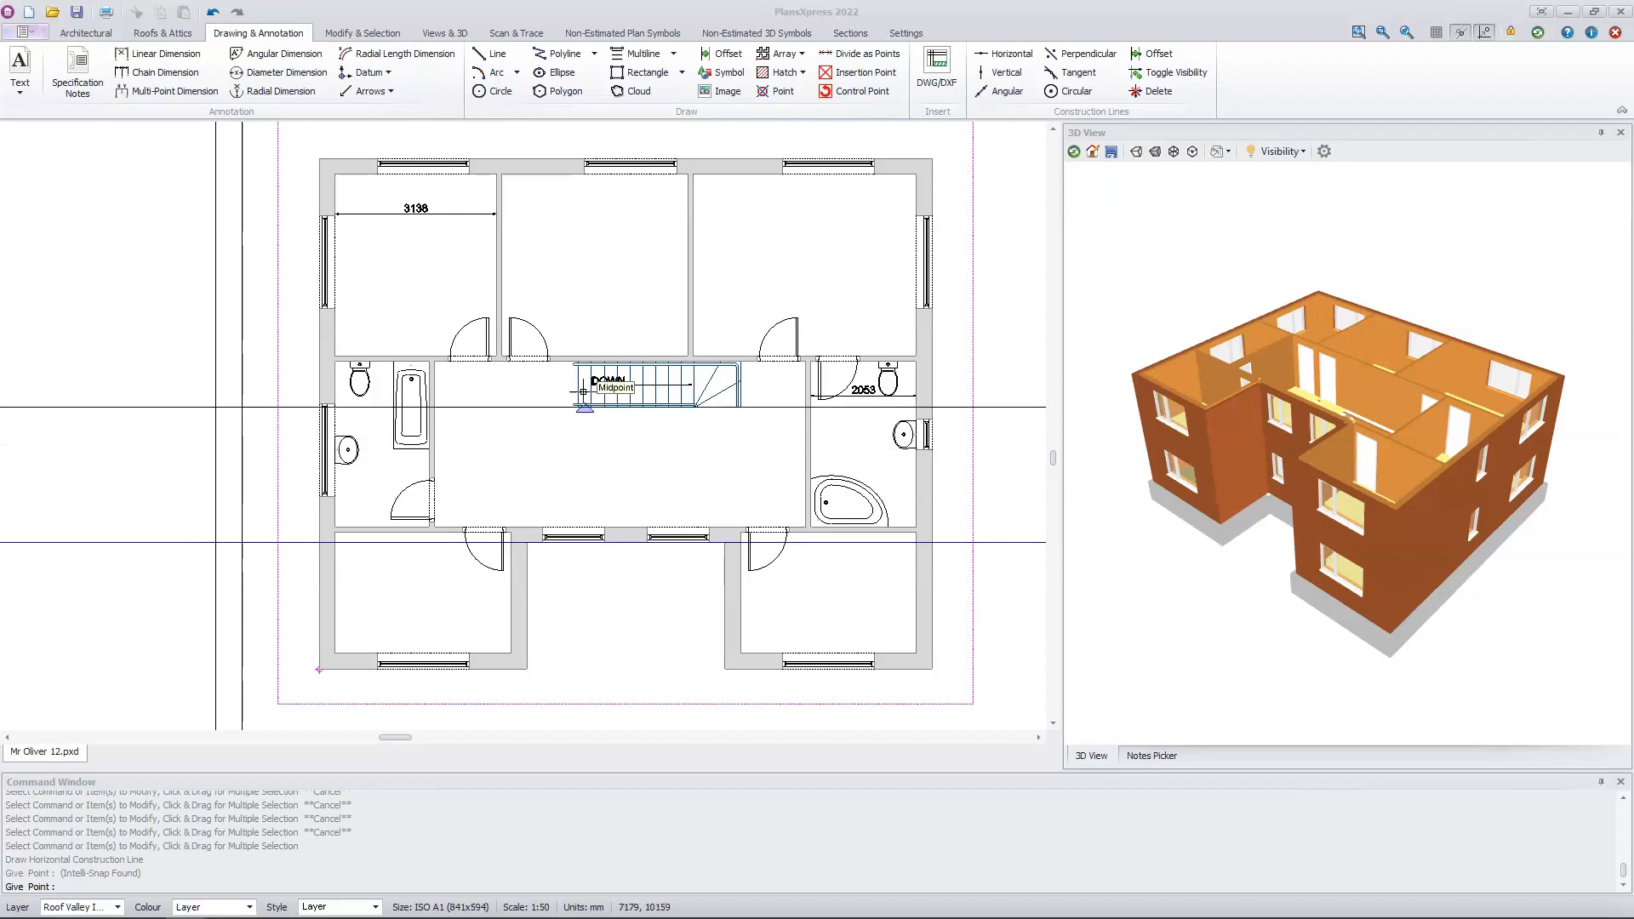
left_click(564, 176)
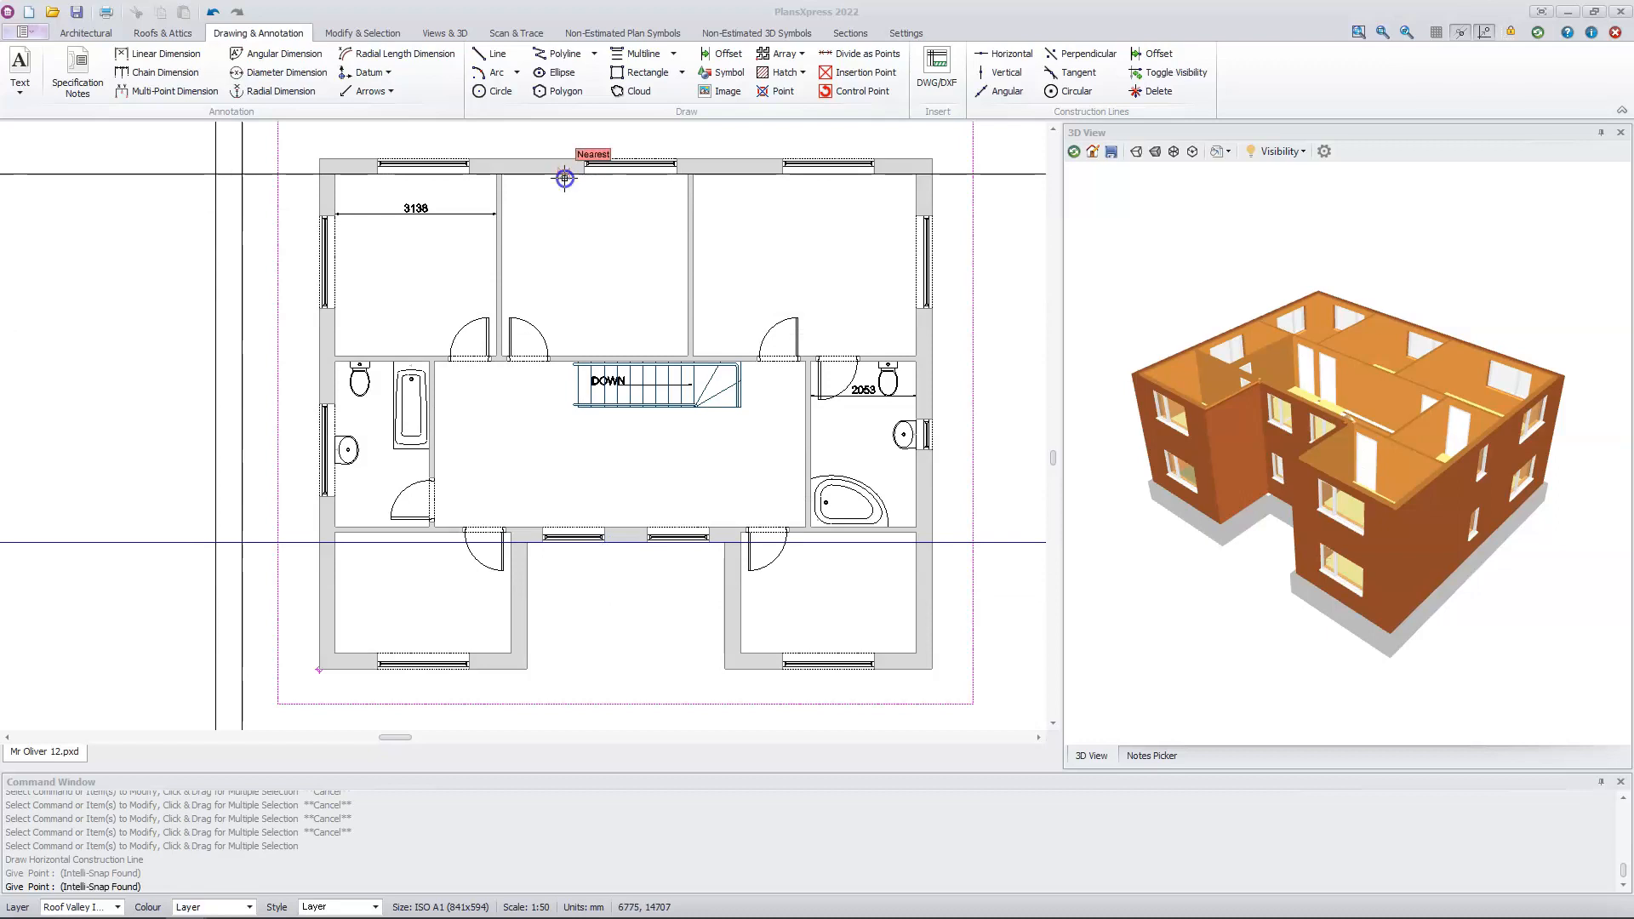
left_click(564, 178)
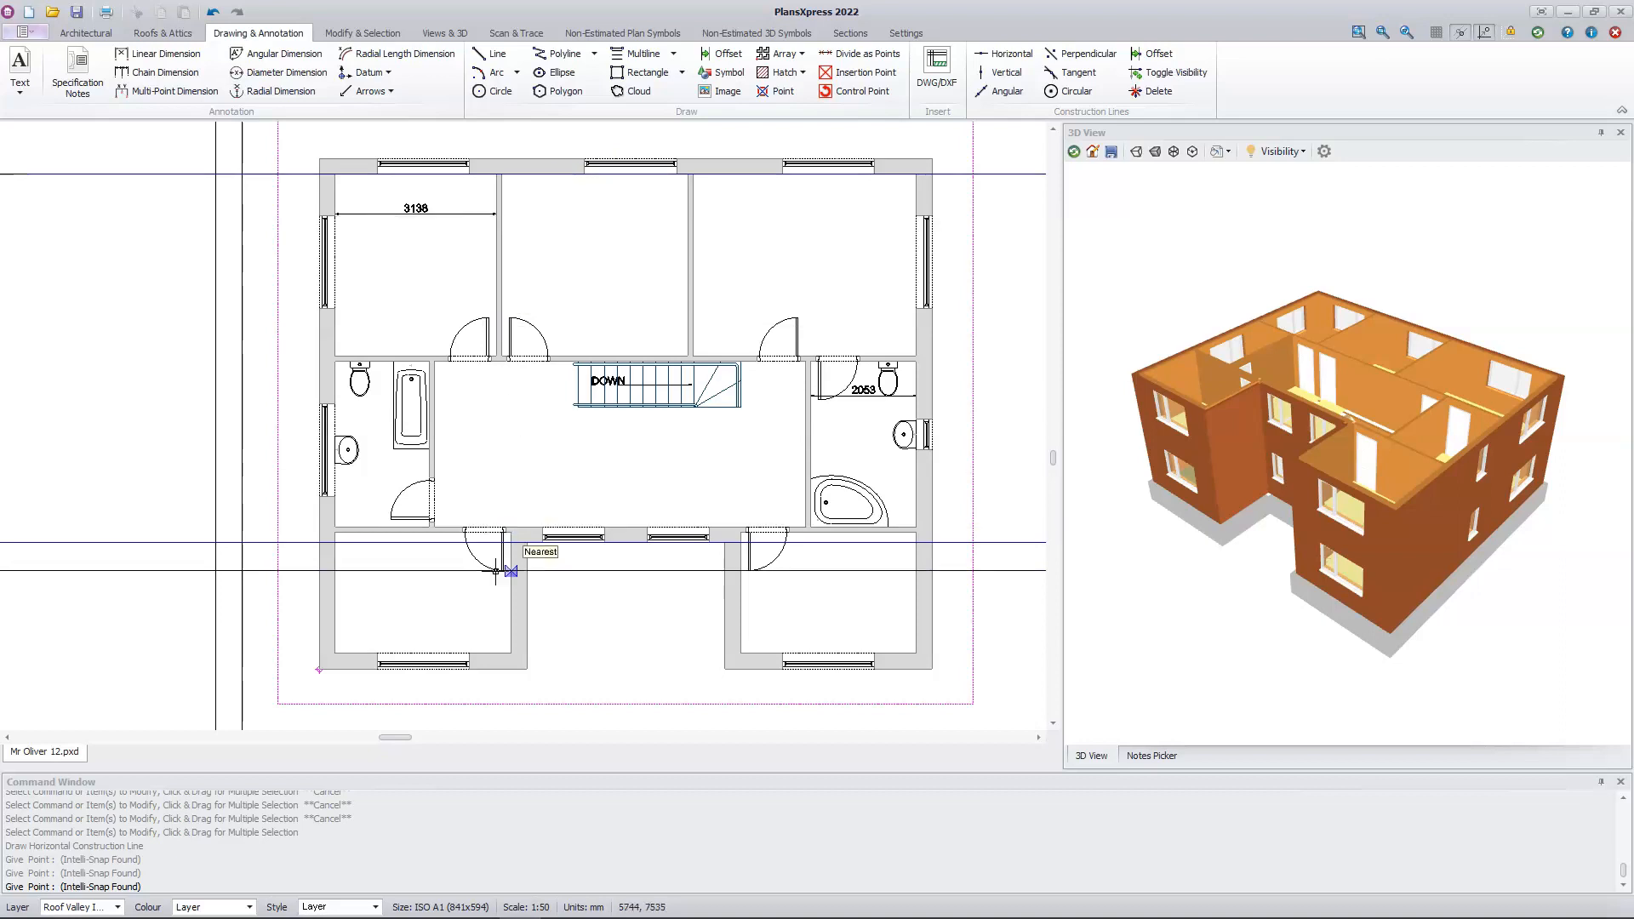
left_click(493, 653)
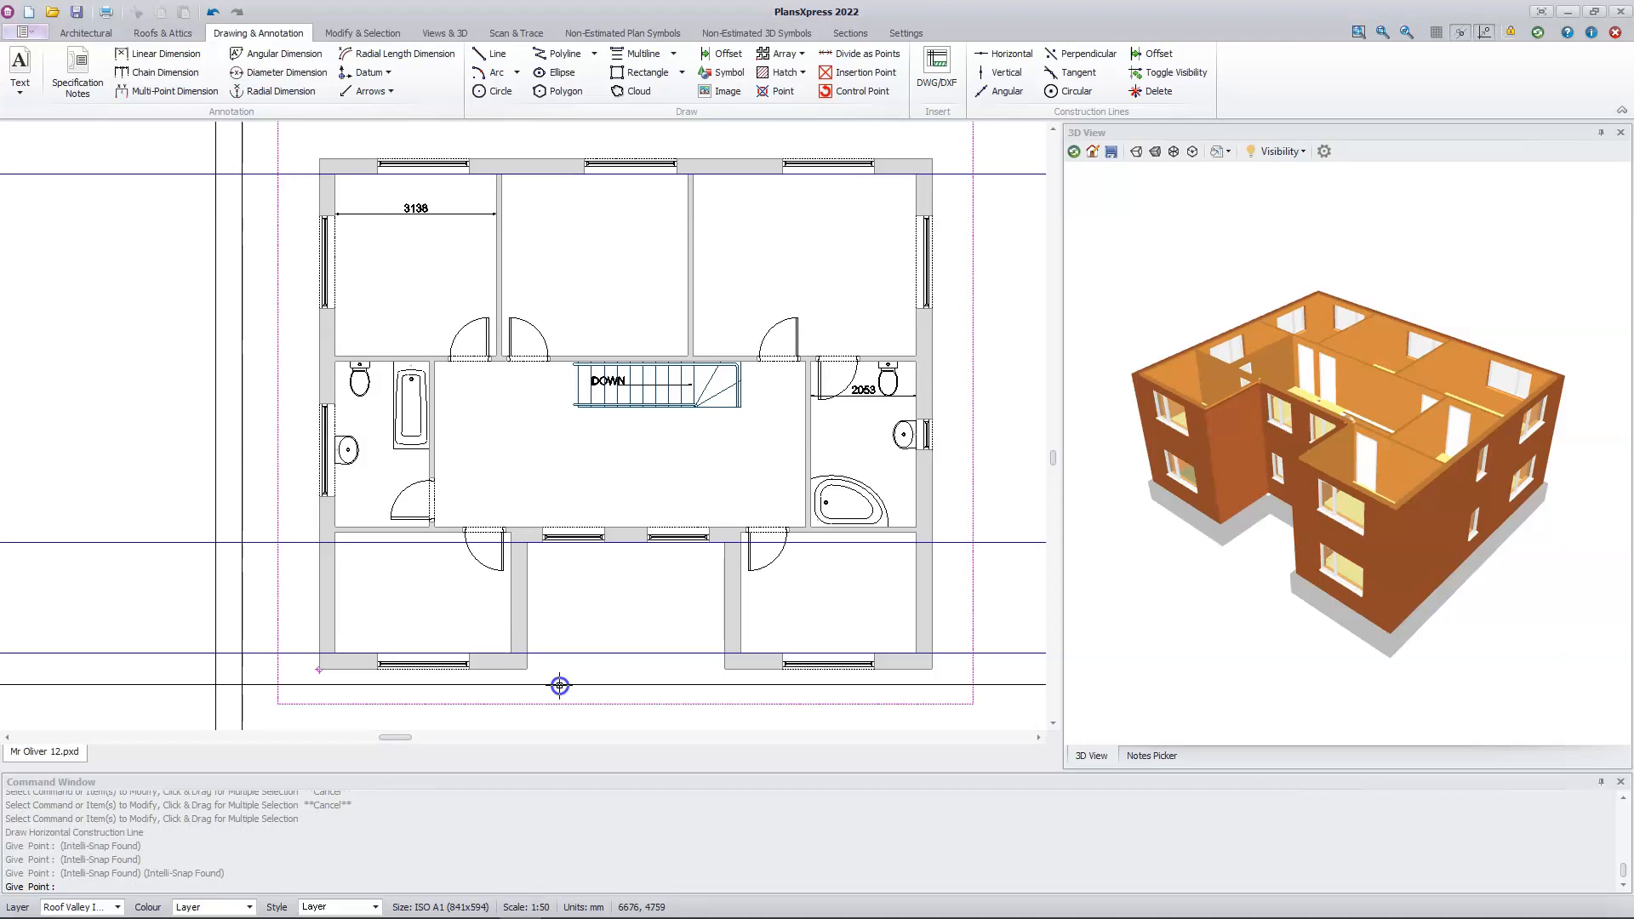
key("Escape")
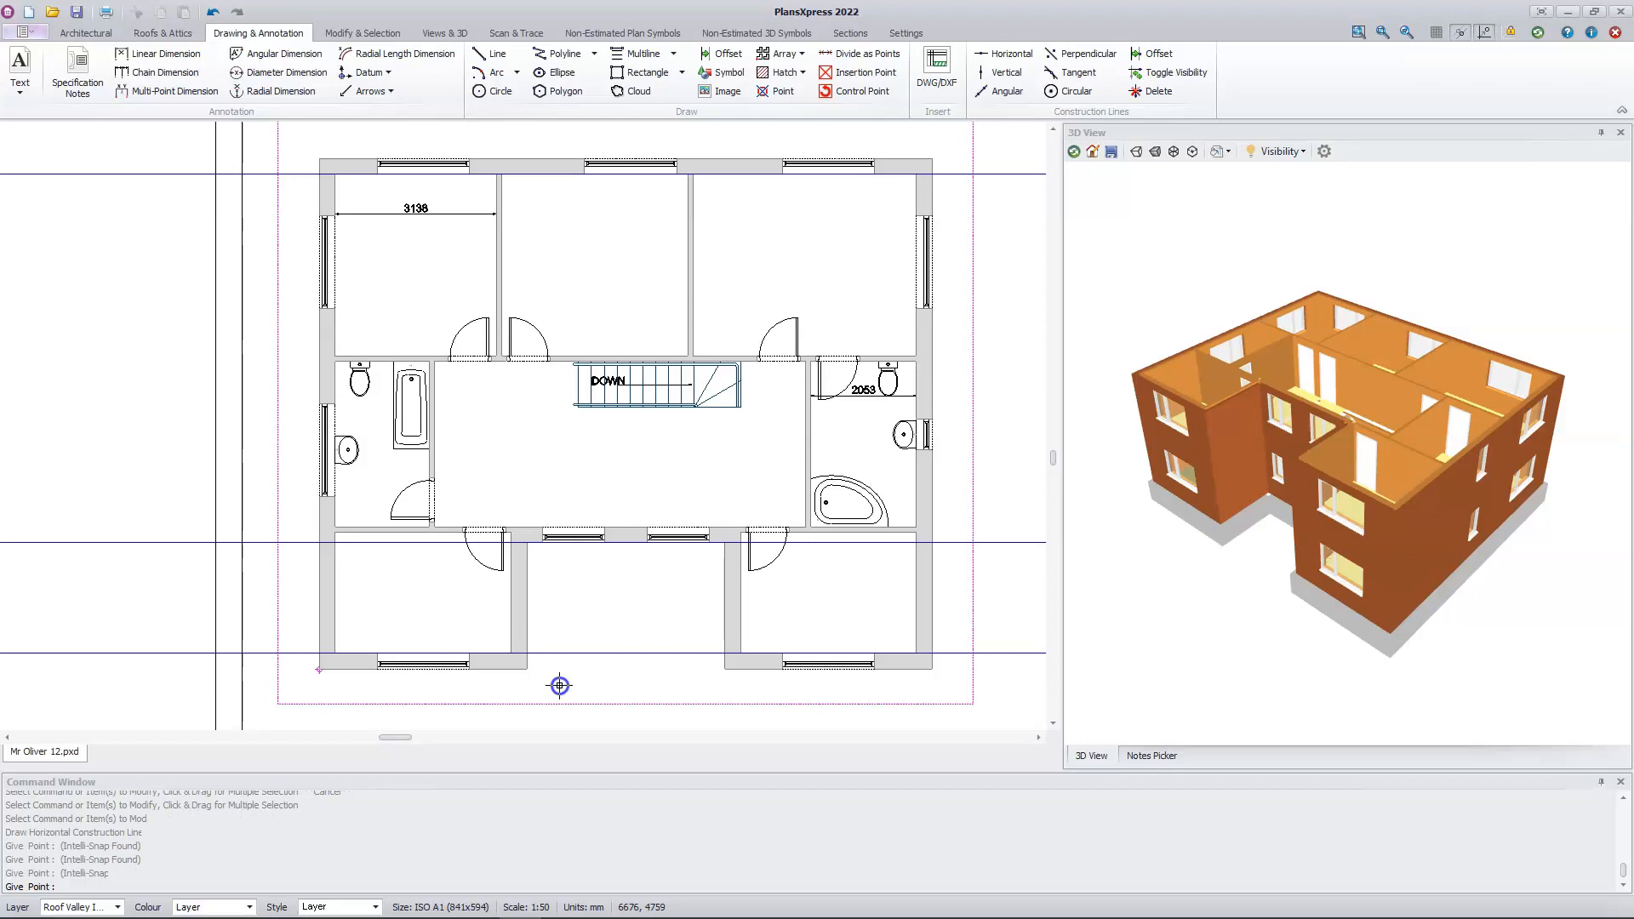
key("Escape")
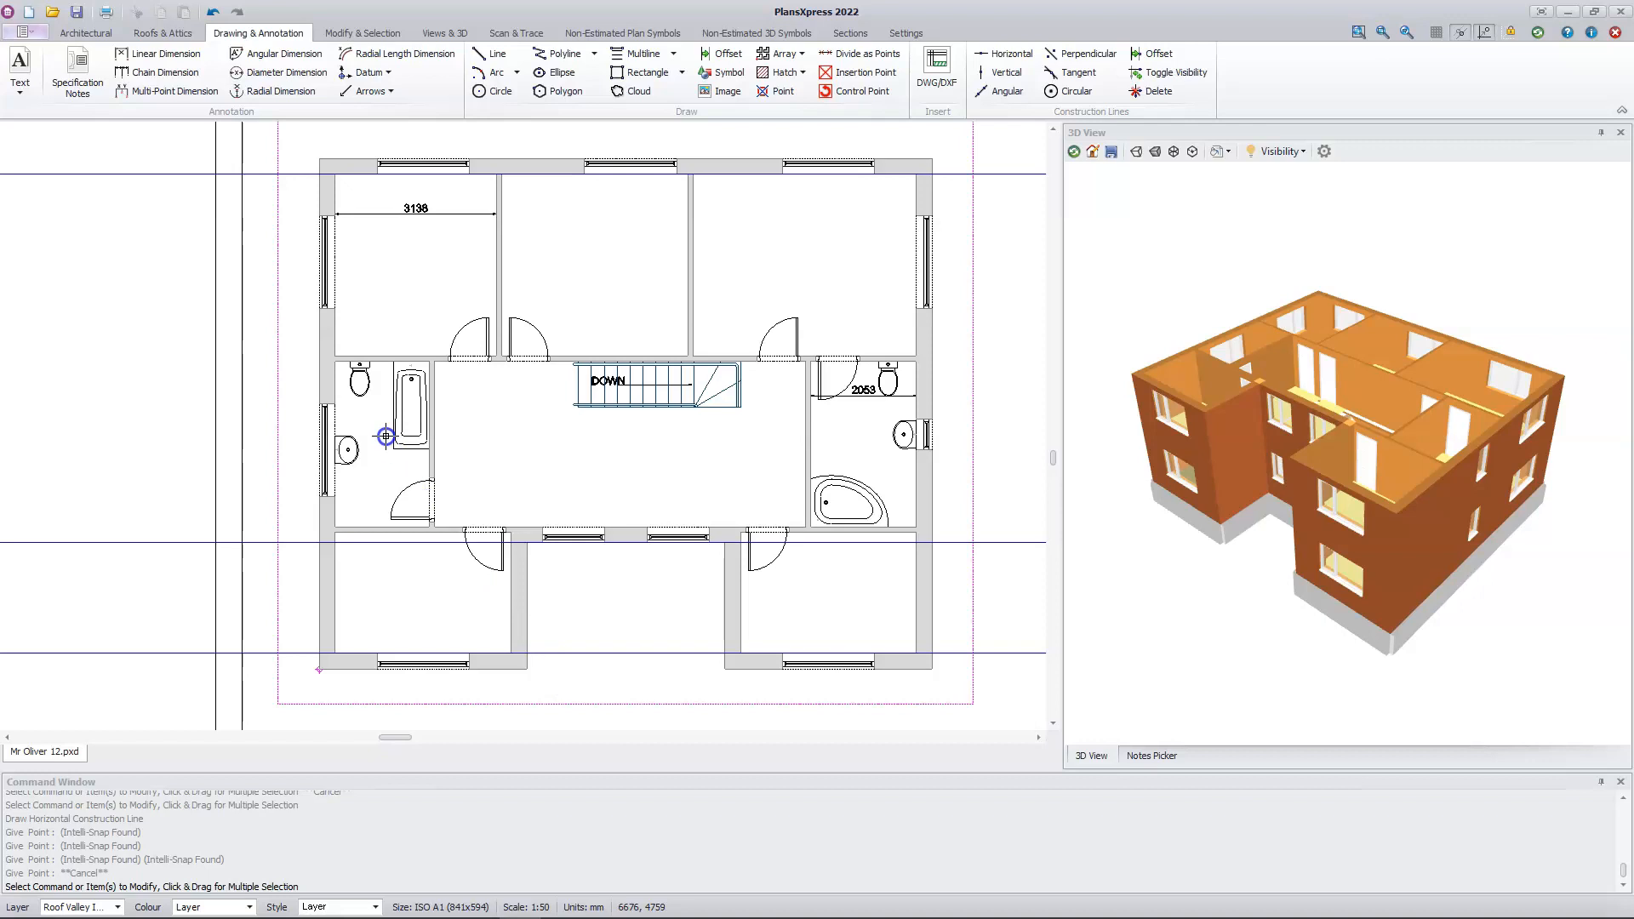
Step: Start a Typical 40 Degree Cut Roof for the main roof and accept its overall dimensions with a 40 degree pitch
left_click(164, 34)
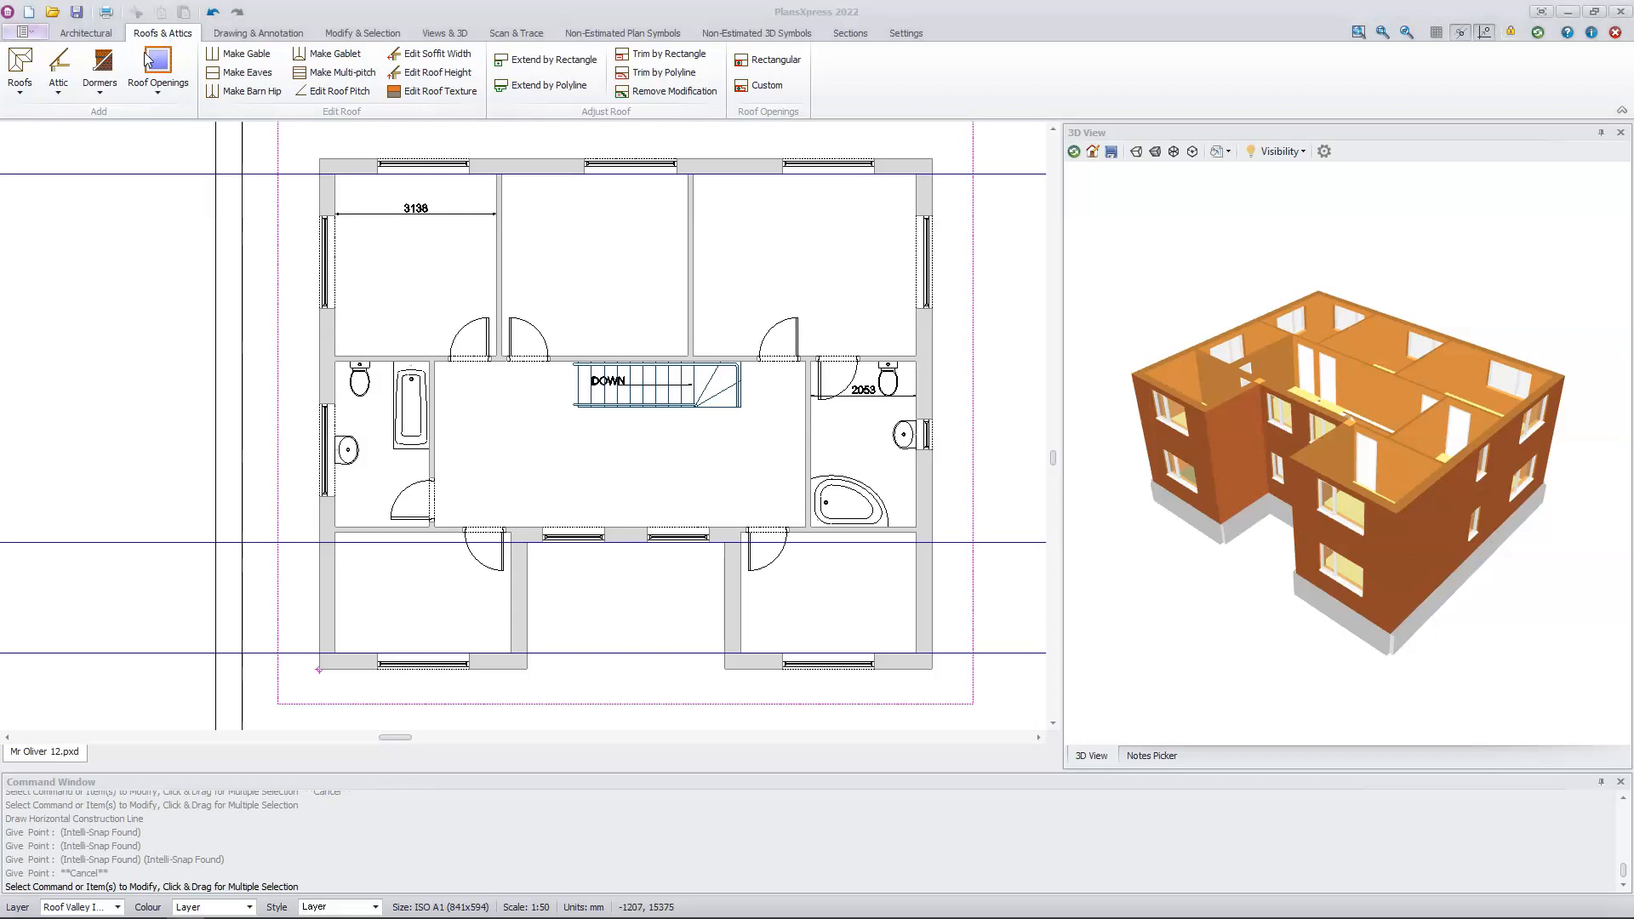
left_click(21, 94)
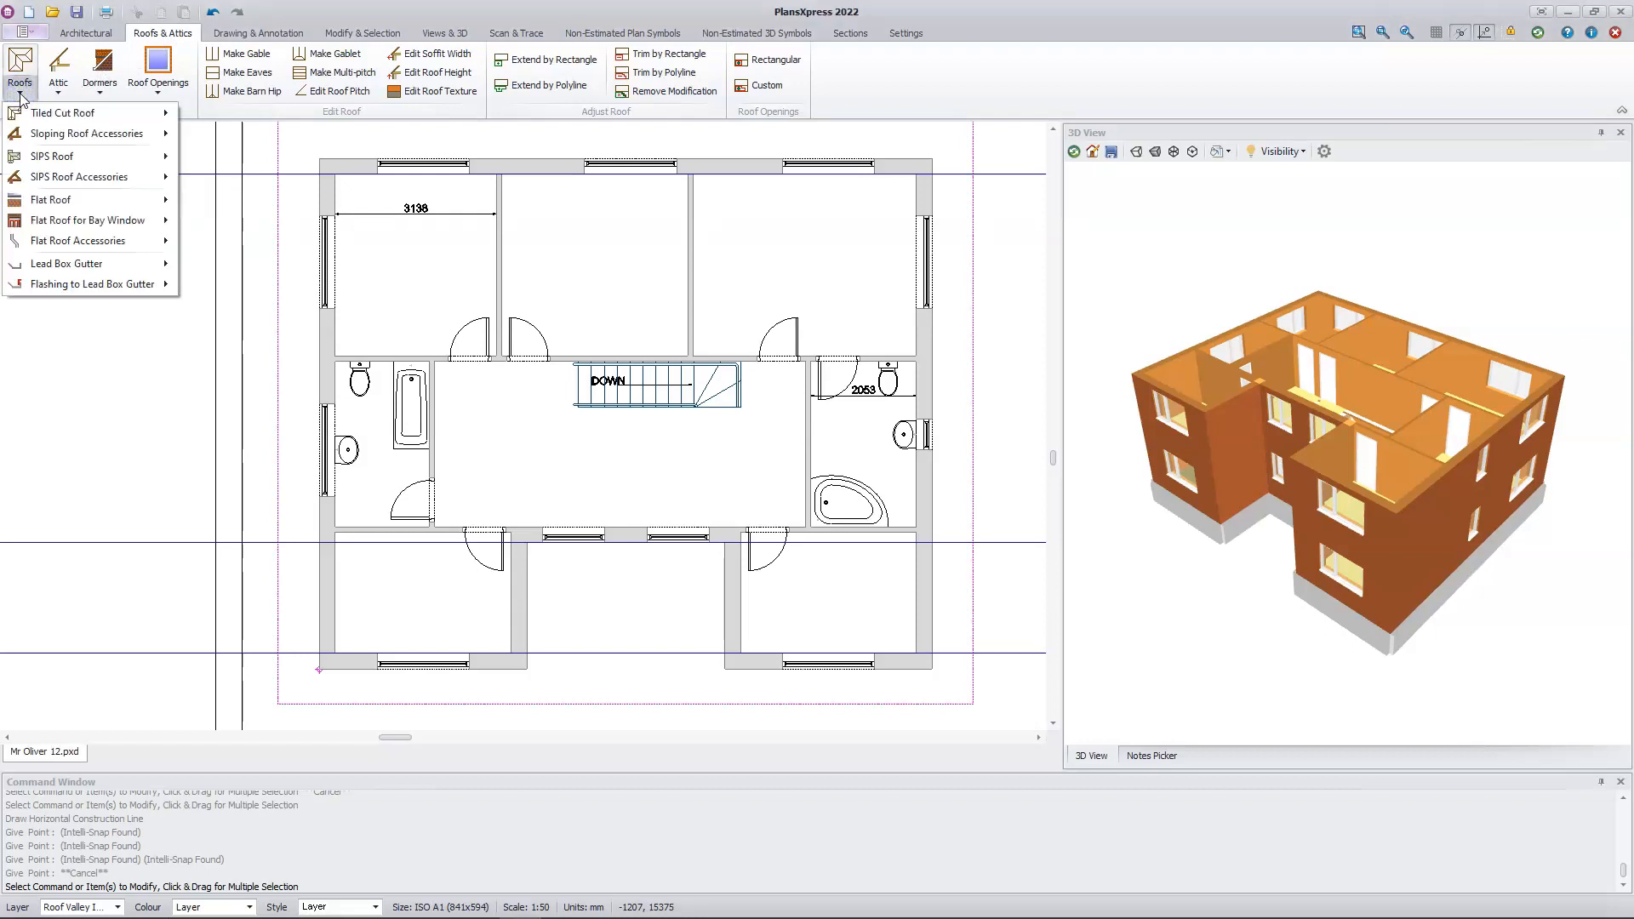
mouse_move(109, 119)
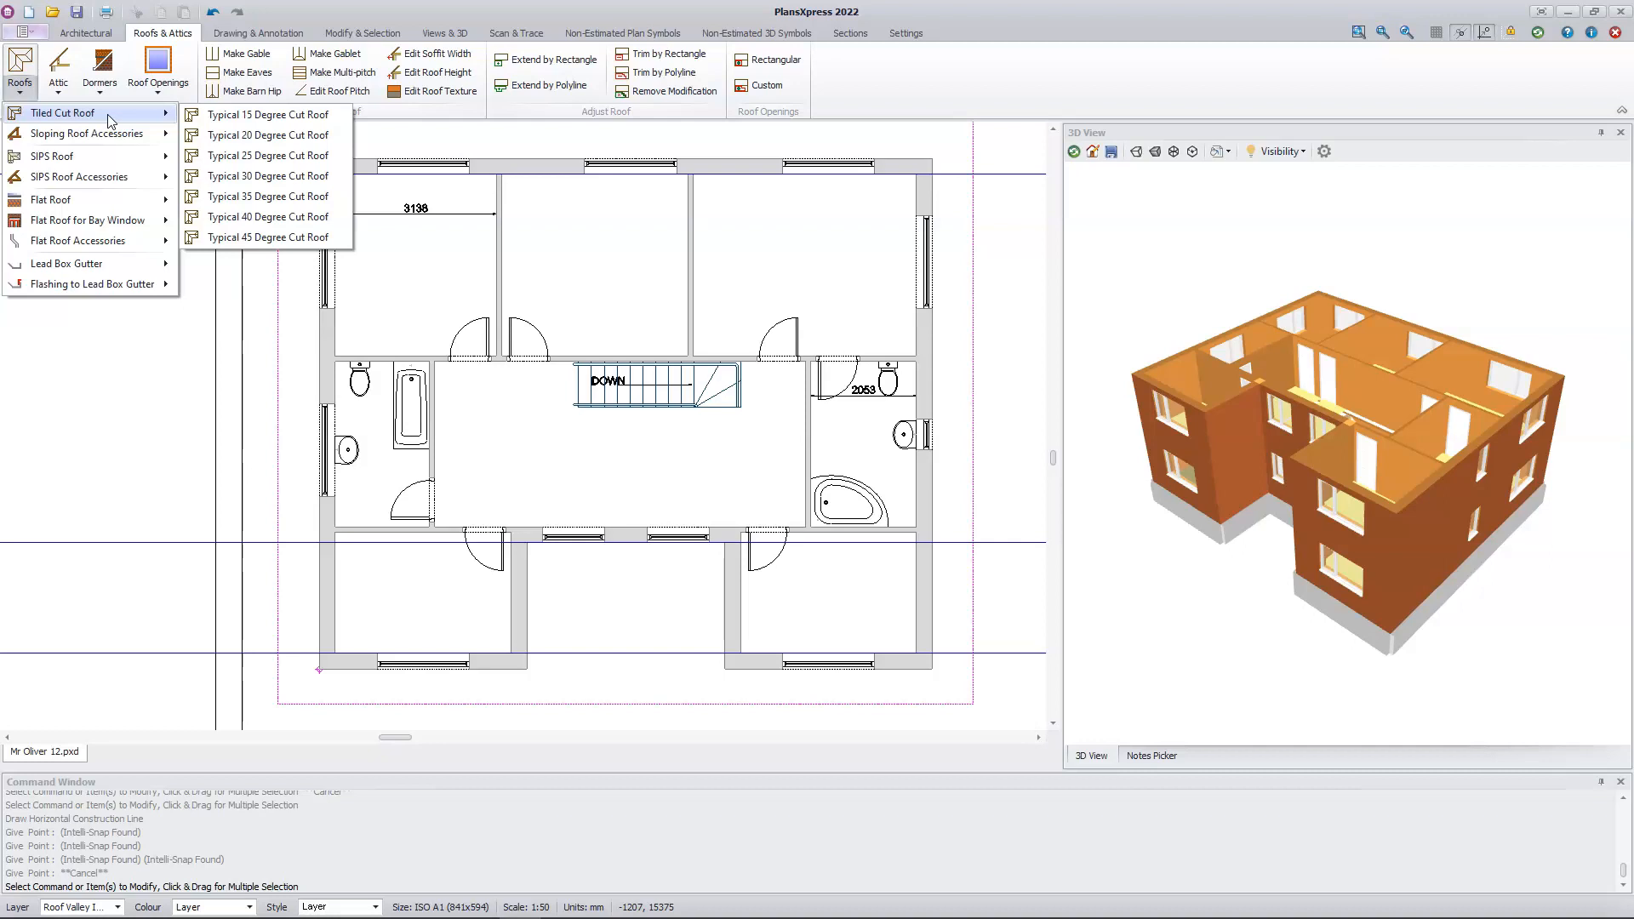
left_click(271, 219)
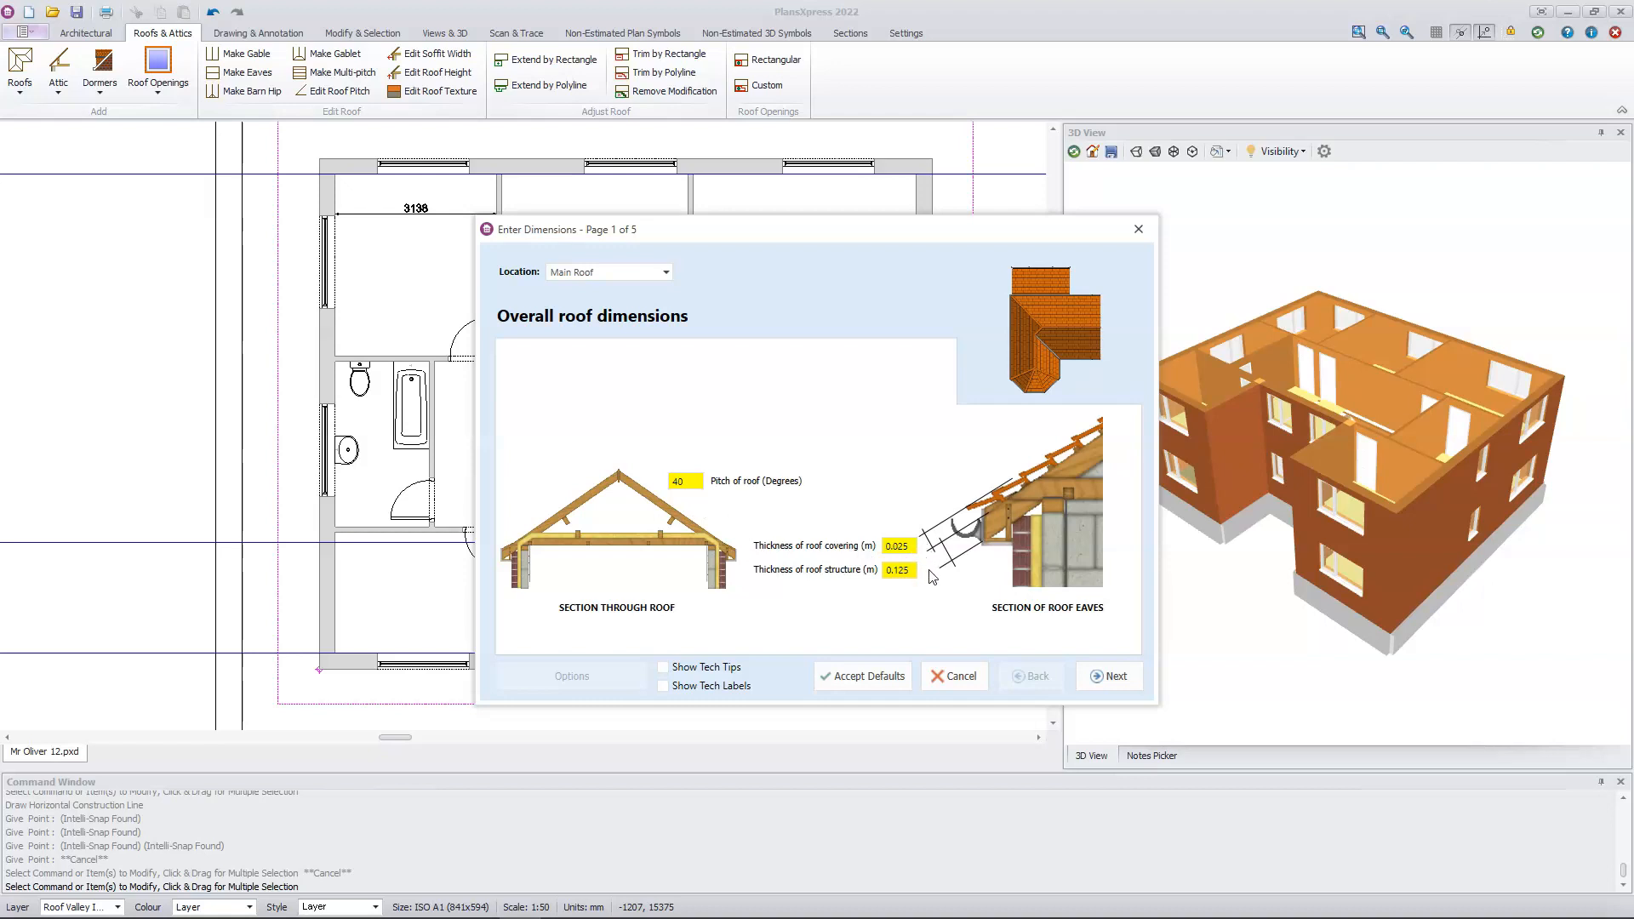
left_click(1108, 679)
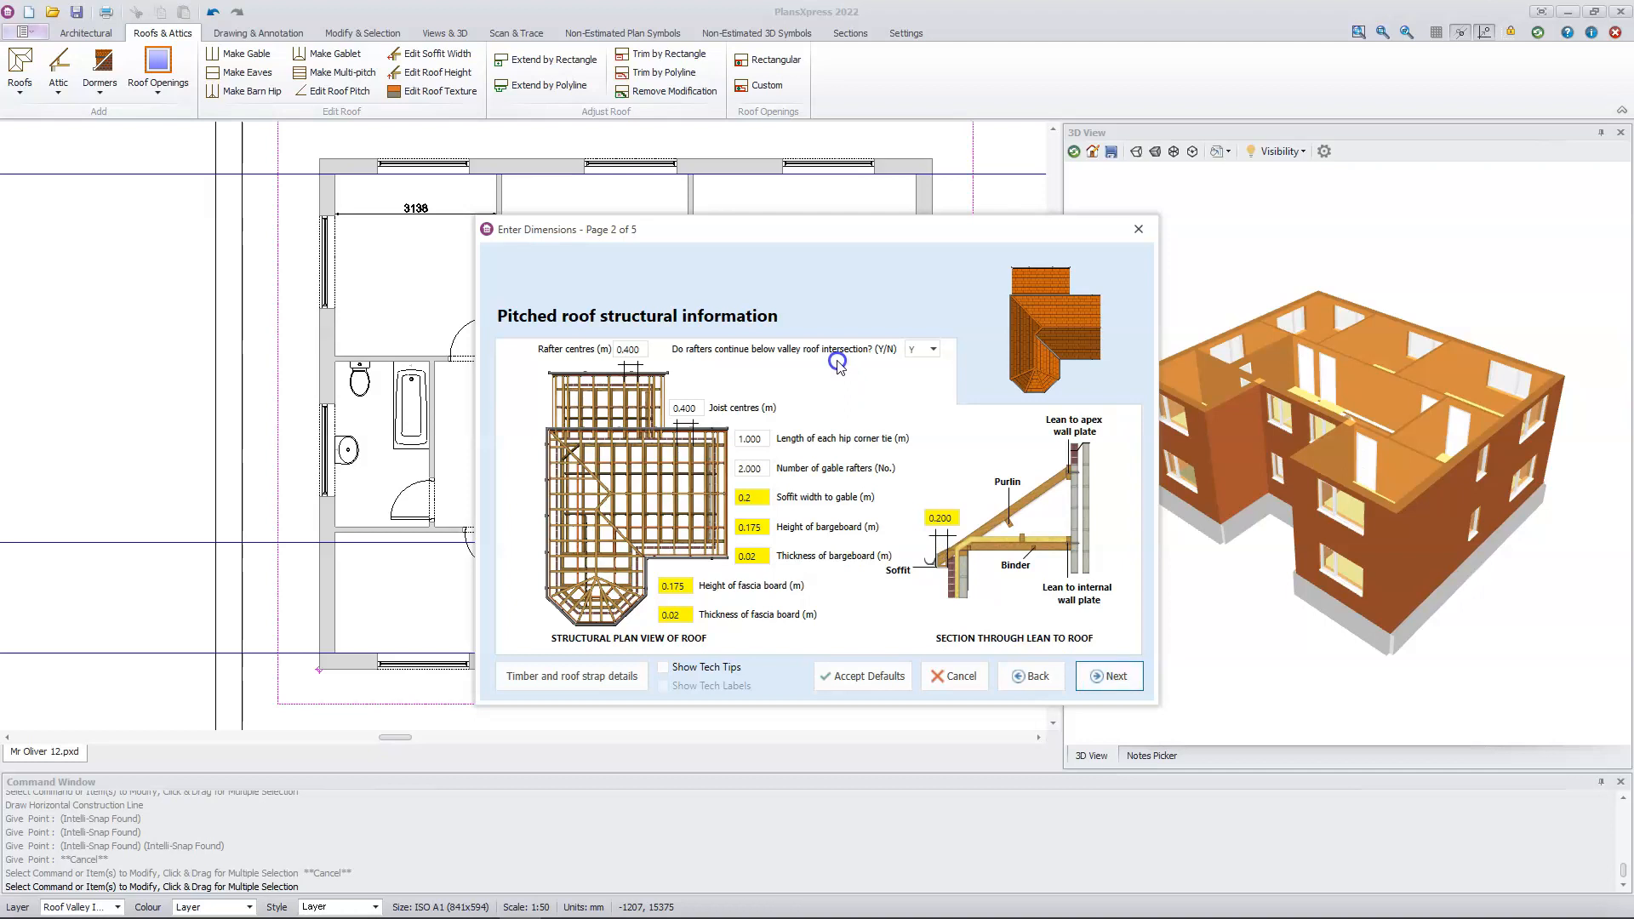
left_click(932, 349)
left_click(914, 384)
left_click(933, 349)
left_click(928, 369)
Step: Set both the height of the bargeboard and the height of the fascia board to 0.15 m
left_click(764, 527)
key("BackSpace")
key("BackSpace")
type("5")
left_click(686, 587)
key("BackSpace")
key("BackSpace")
type("5")
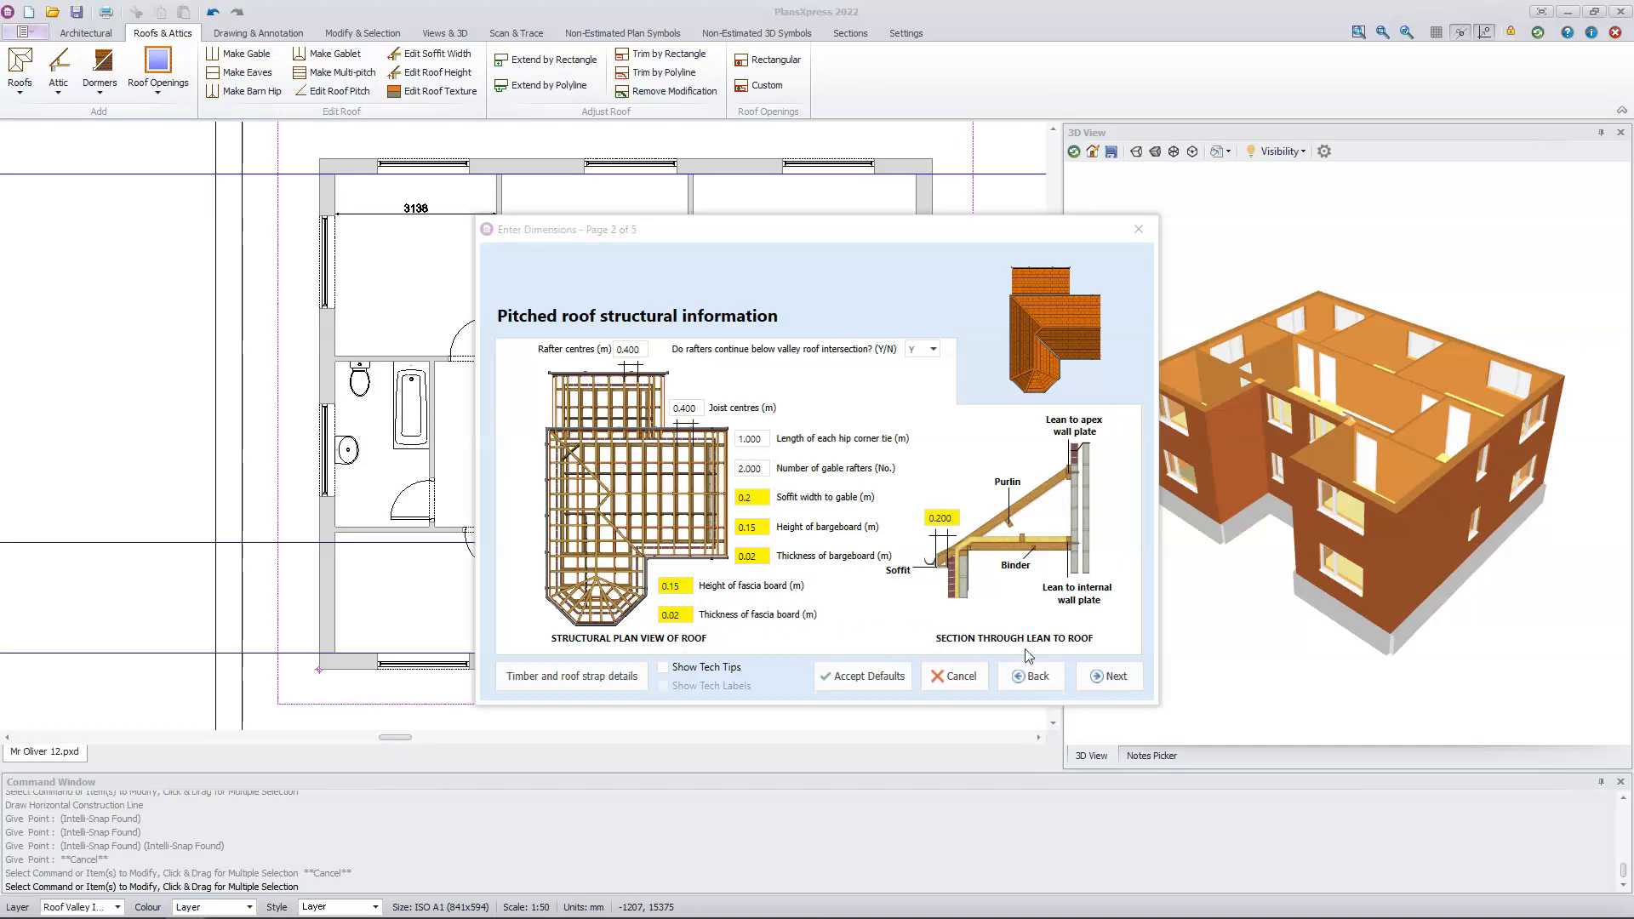
Step: Accept the flat and gablet roof, tiling and insulation, and roof finishes settings to complete the roof dimensions
left_click(1104, 679)
left_click(1103, 679)
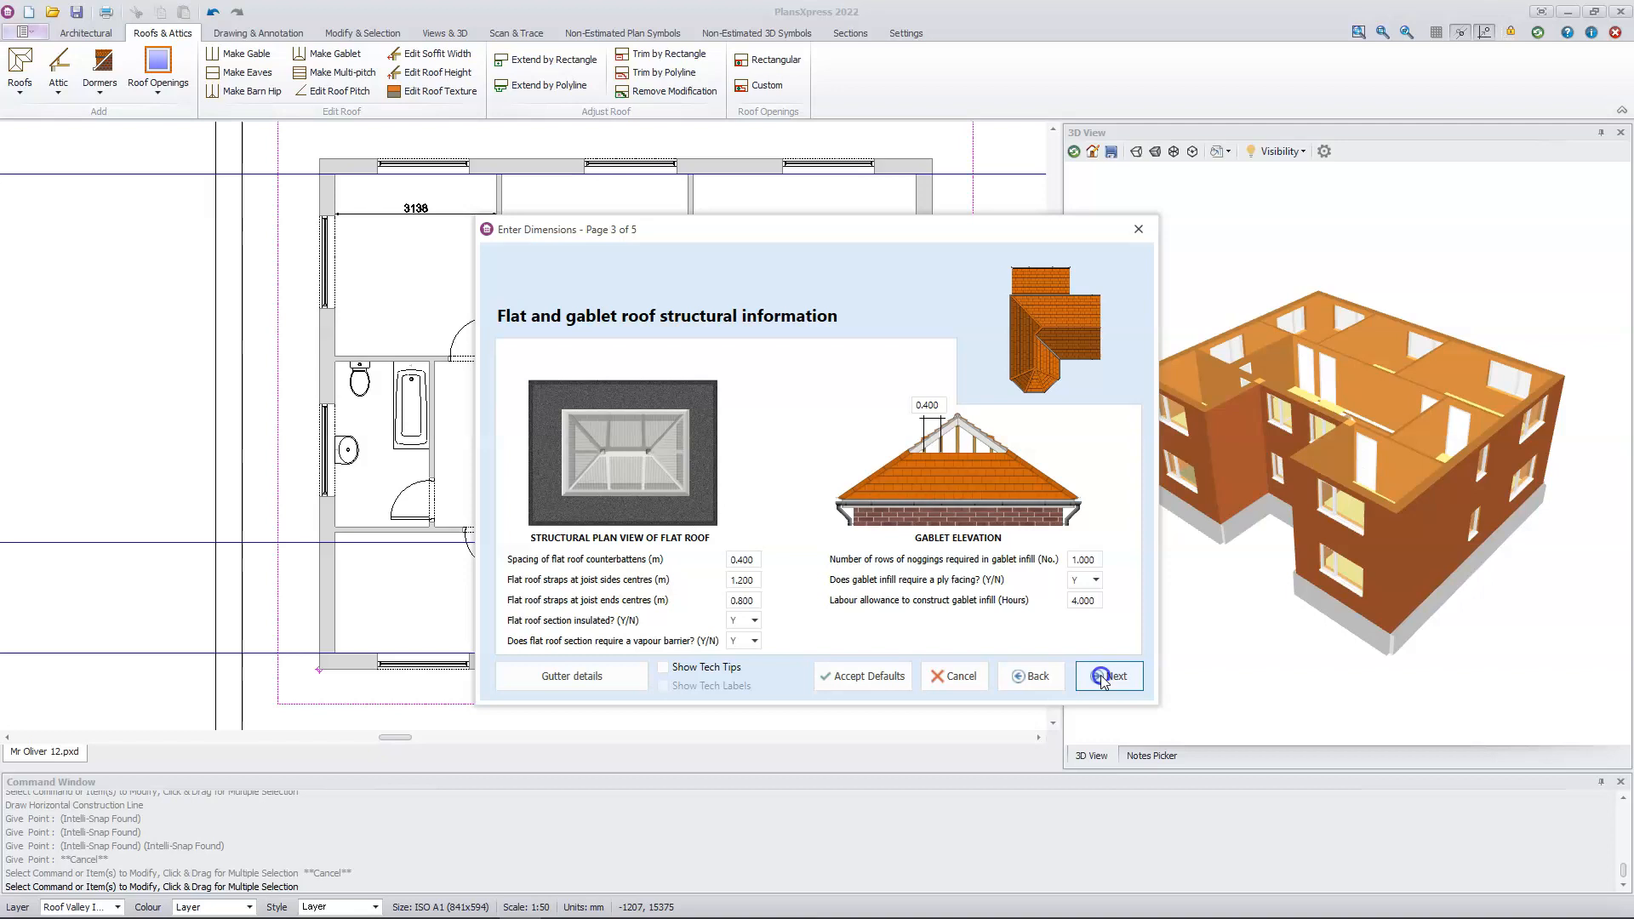
left_click(1103, 680)
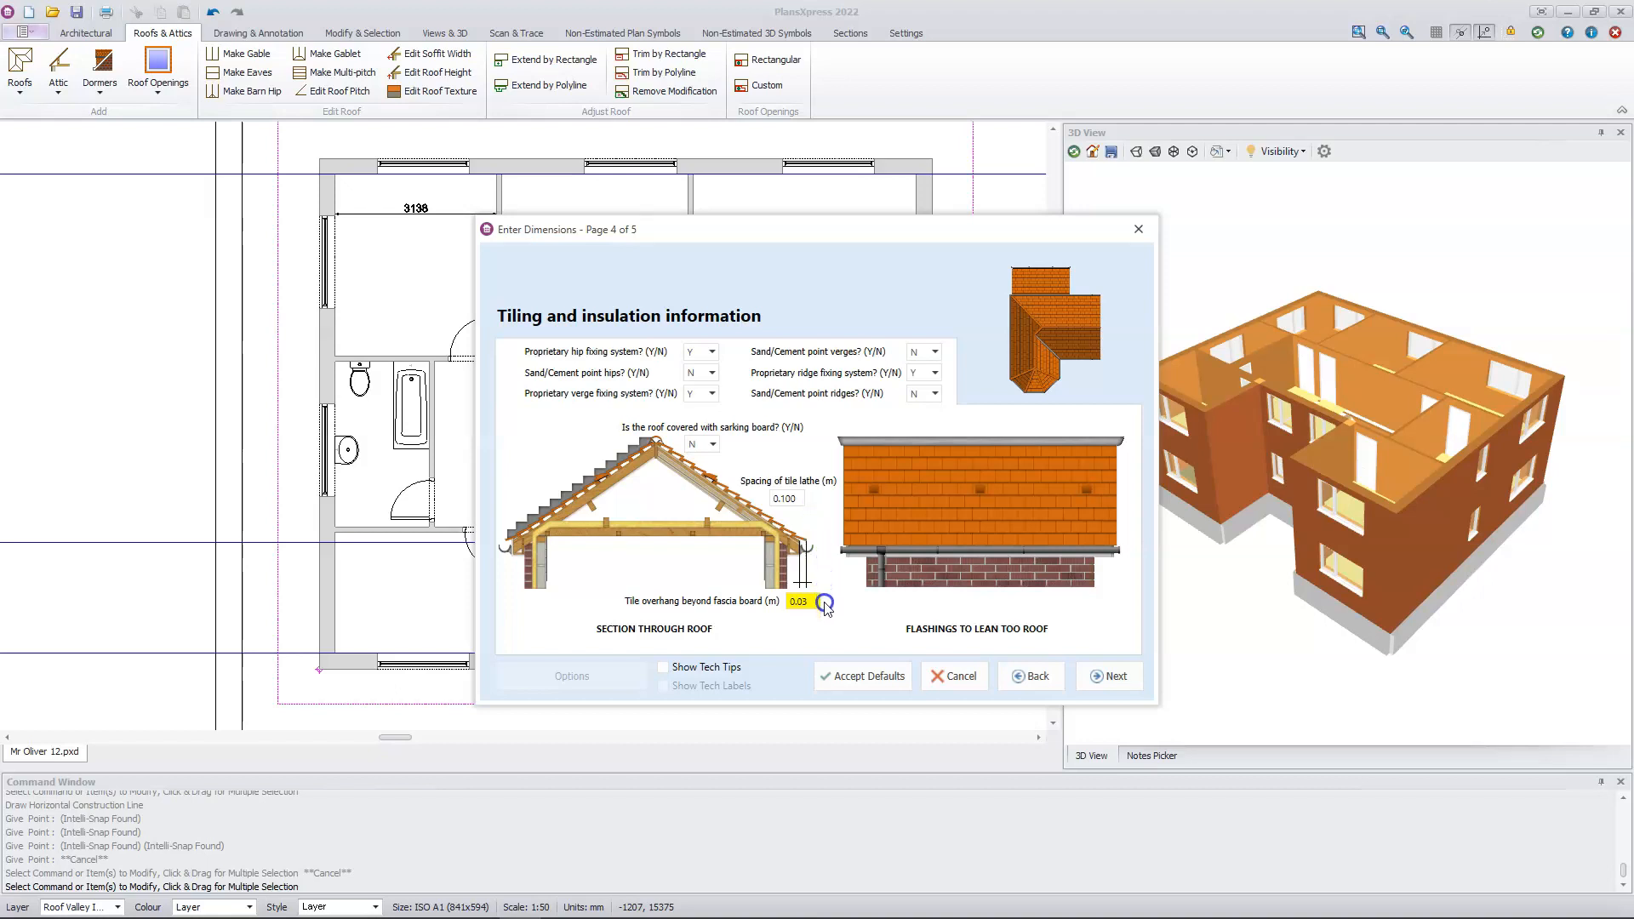
left_click(1104, 678)
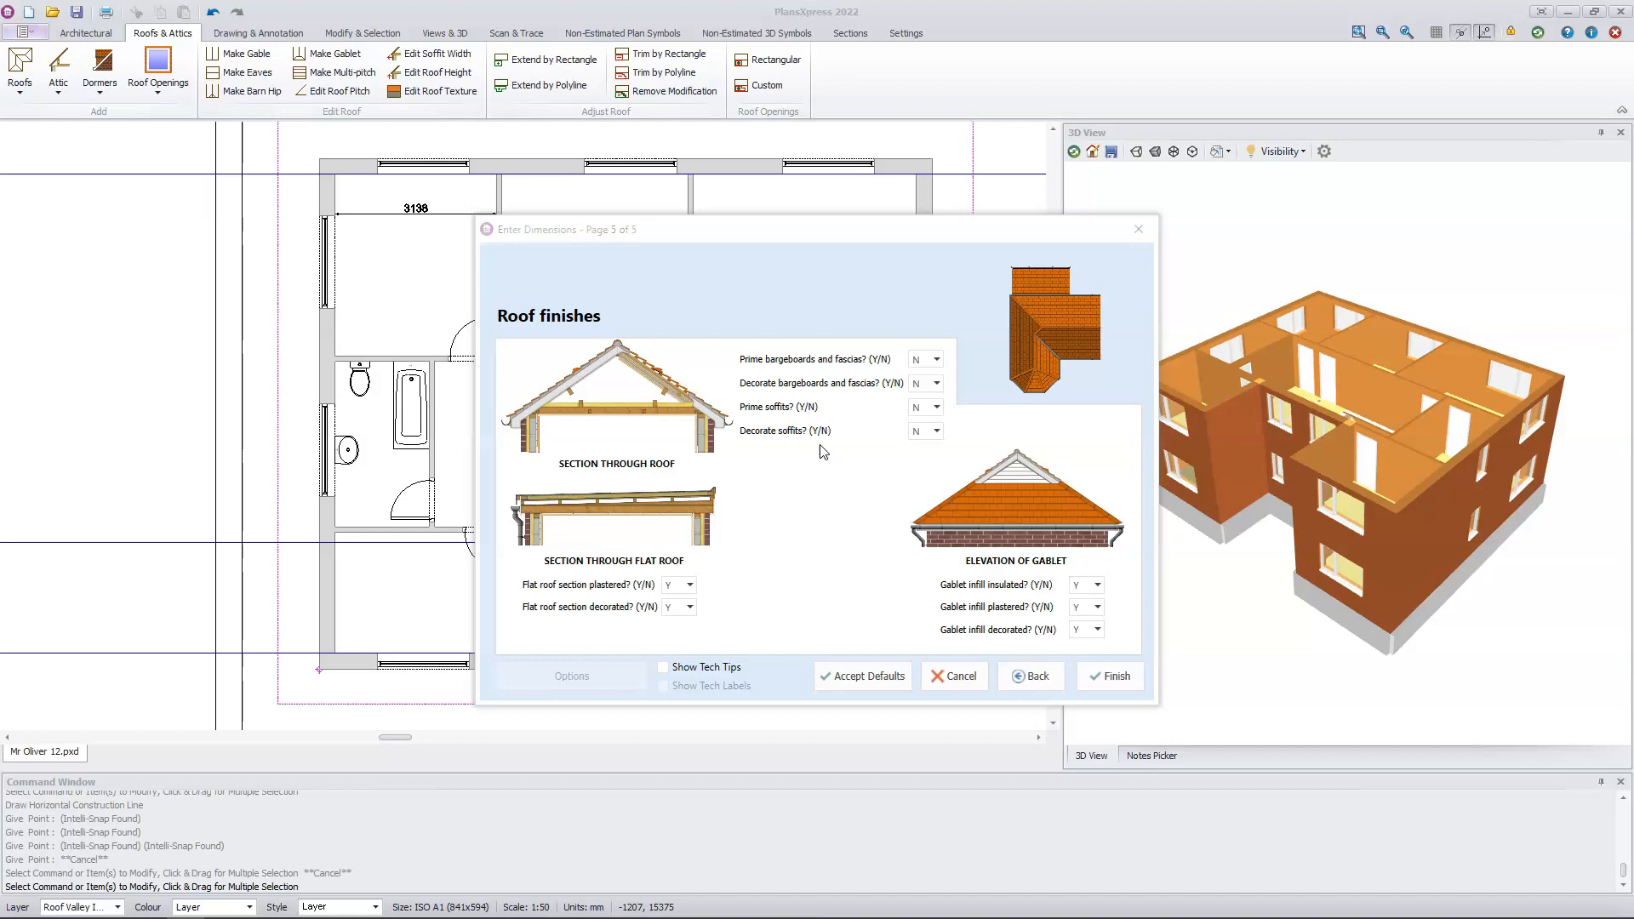
left_click(1101, 678)
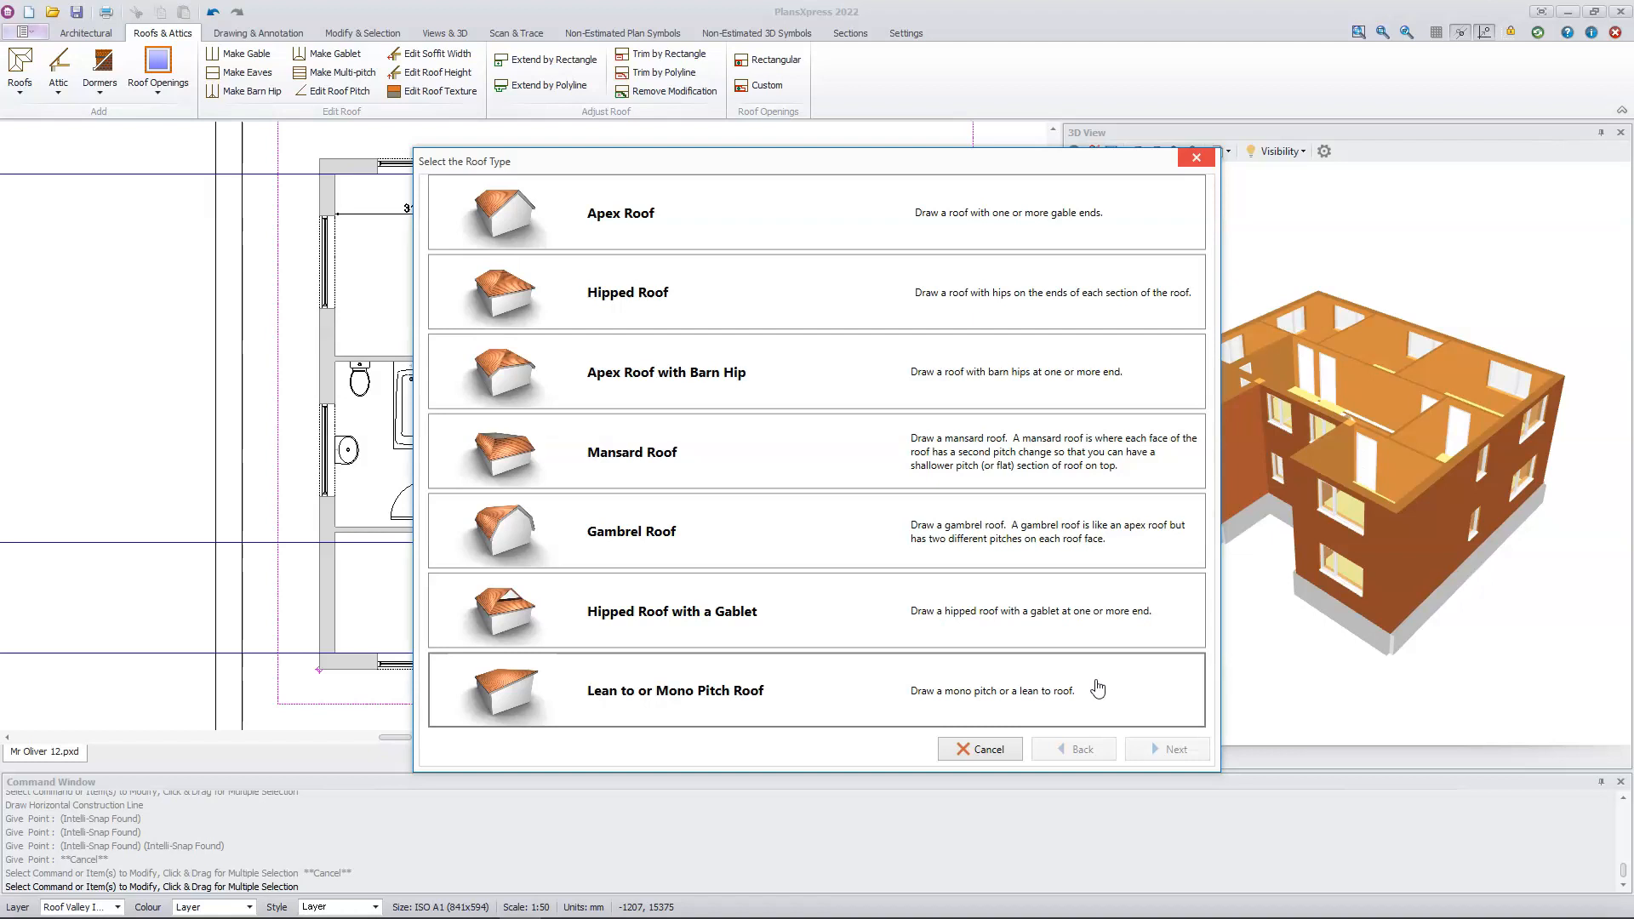
Step: Draw a rectangular apex roof over the main block, from the rear outer corner to the recessed-wall construction line, with the ridge along its length
left_click(757, 232)
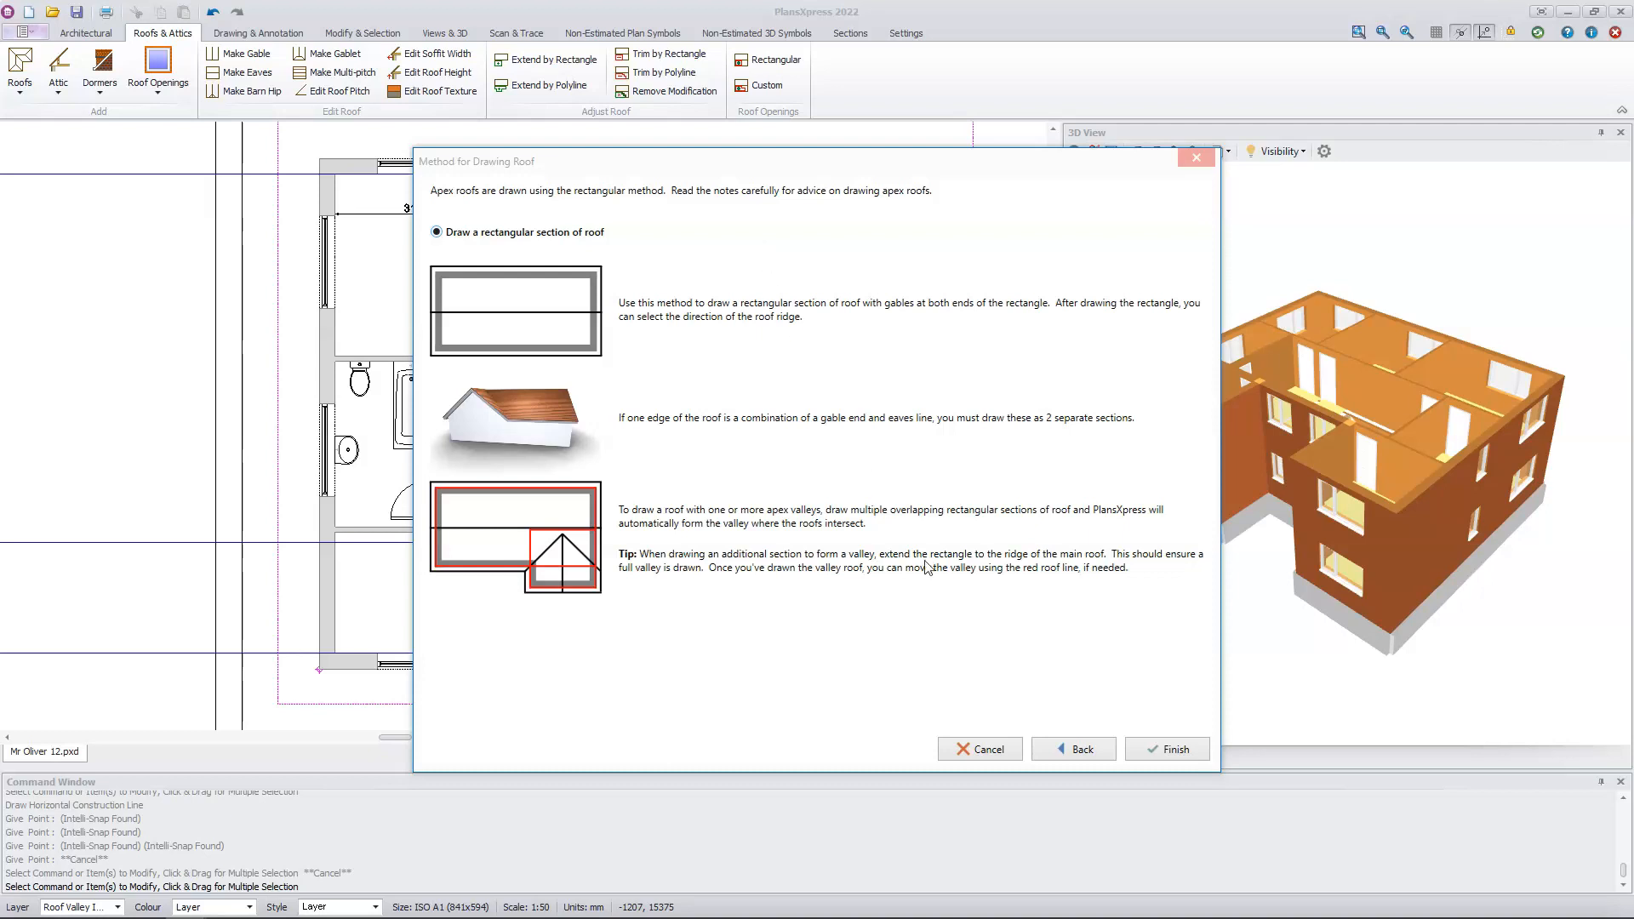
left_click(1166, 754)
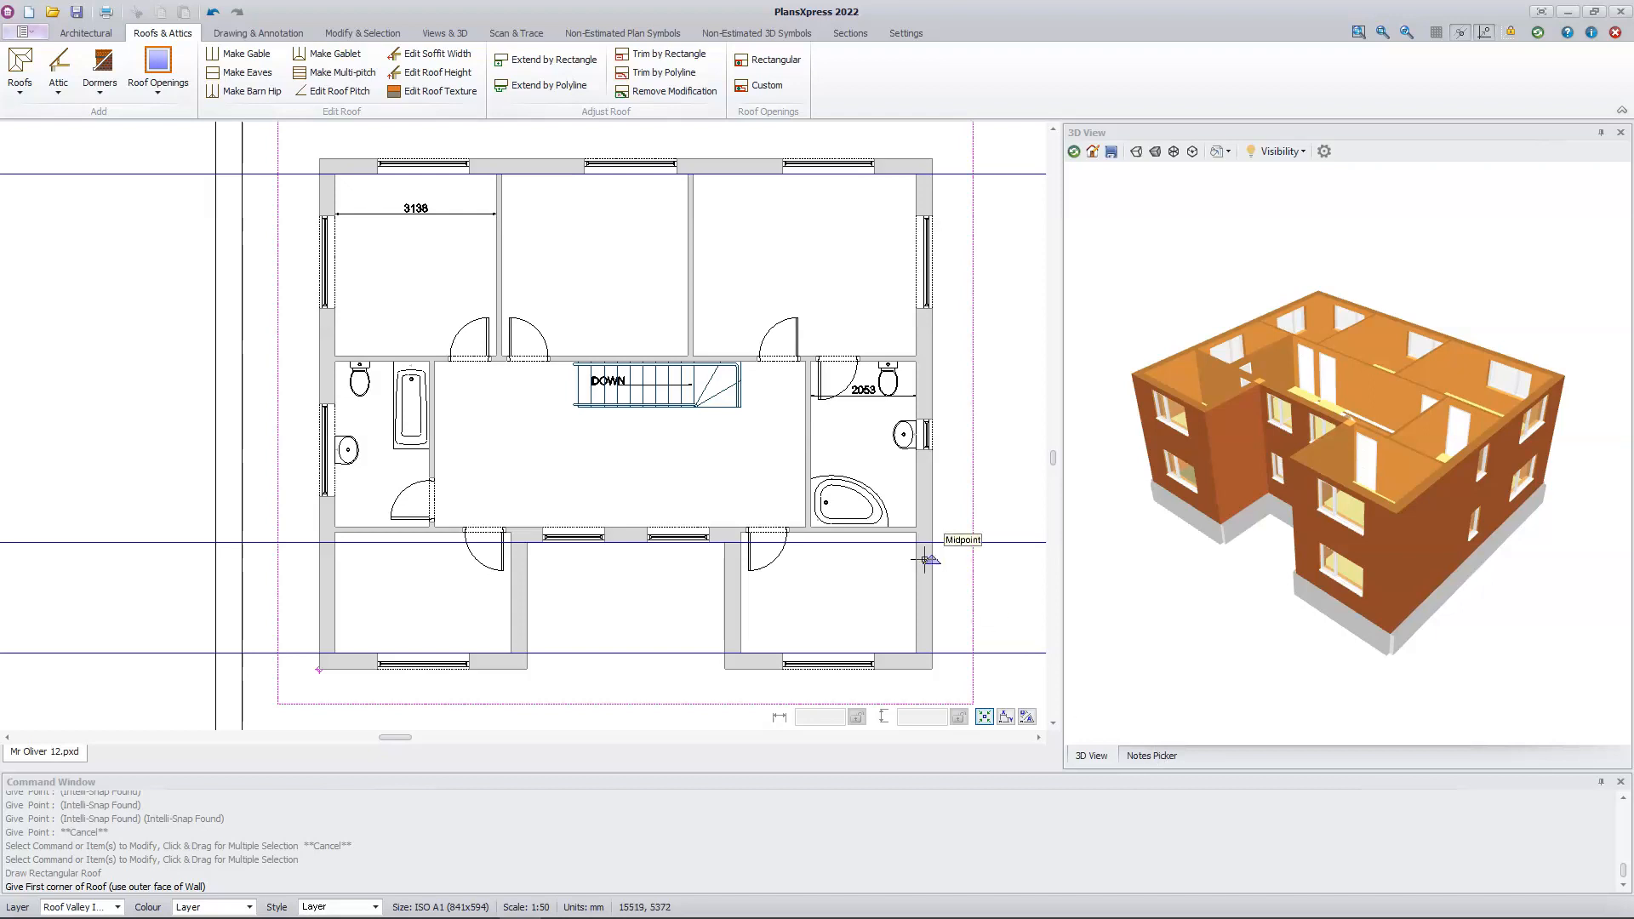
left_click(319, 159)
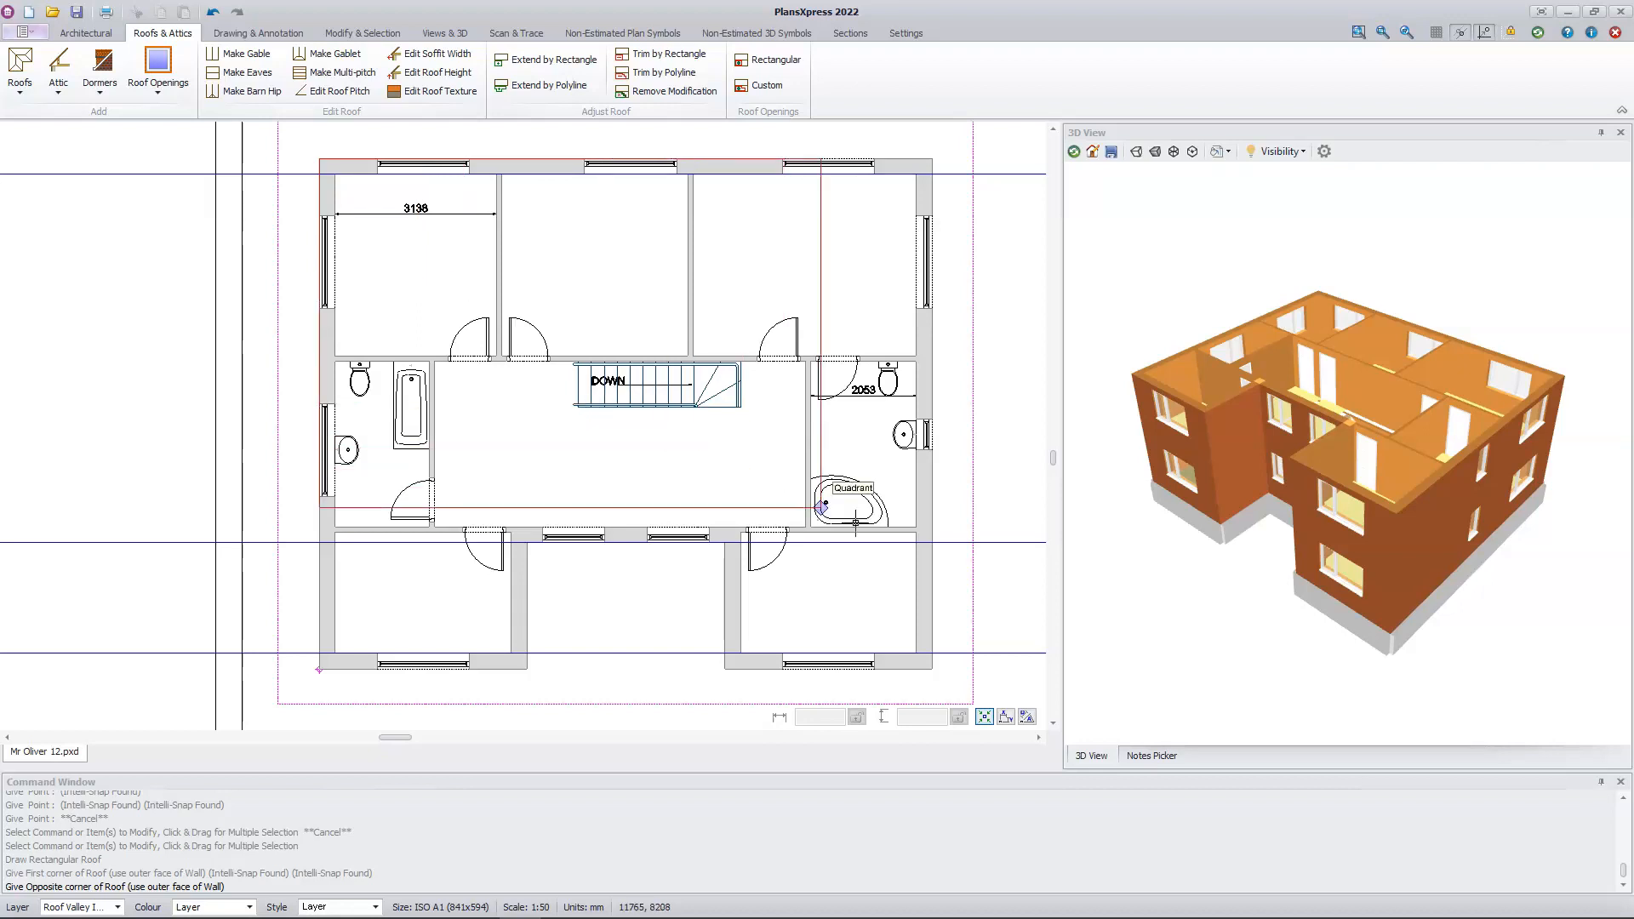
left_click(937, 544)
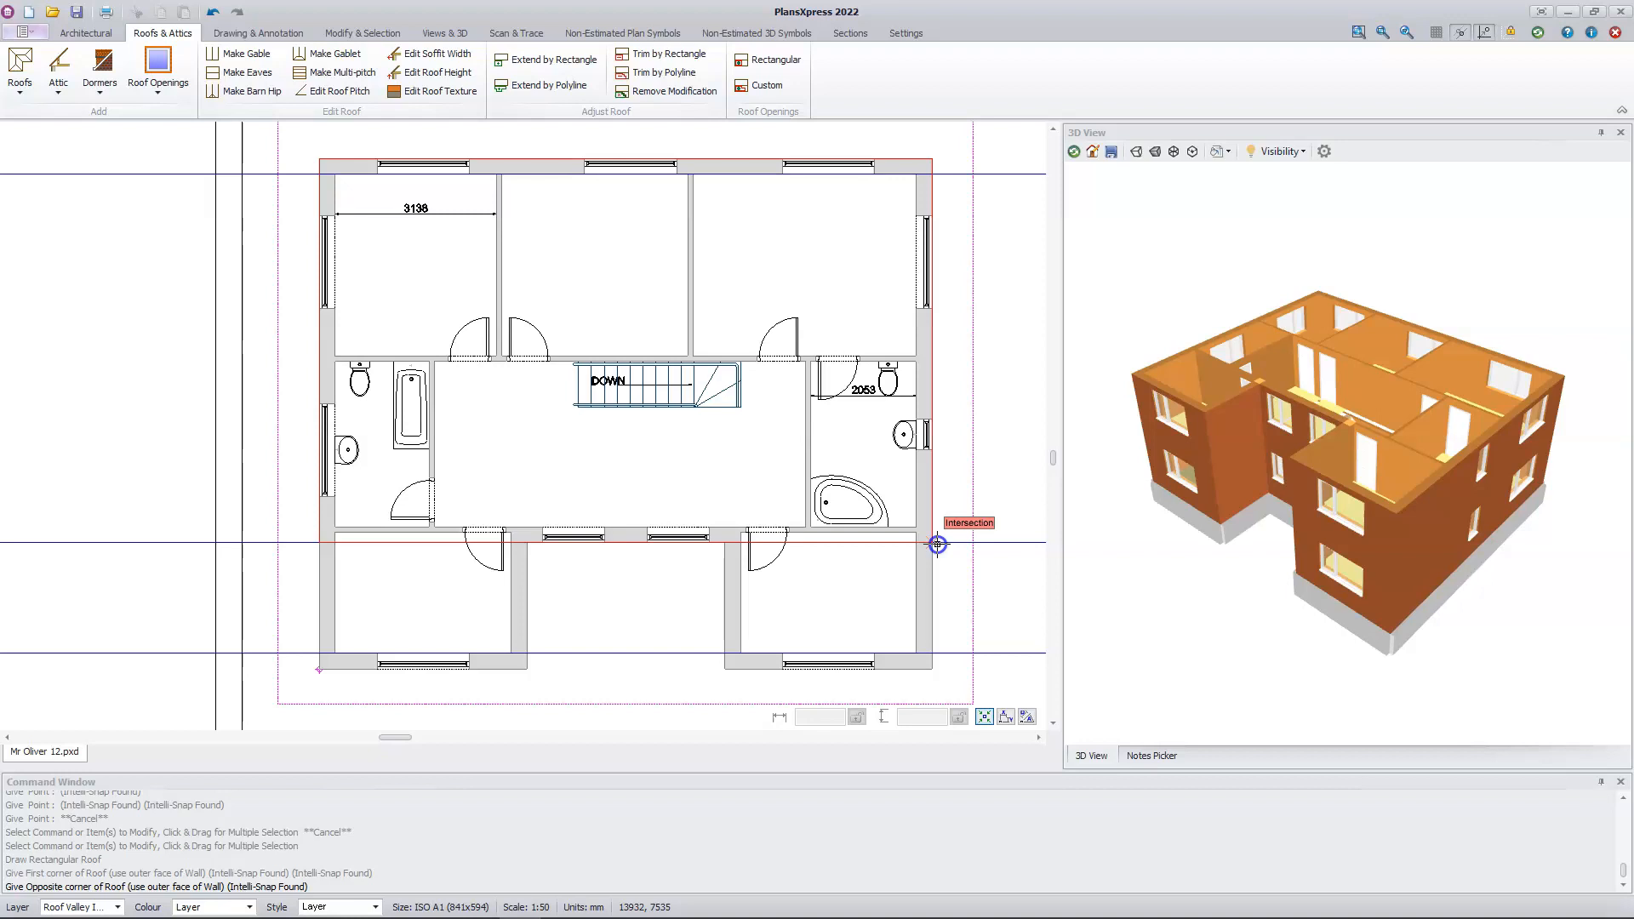
left_click(937, 543)
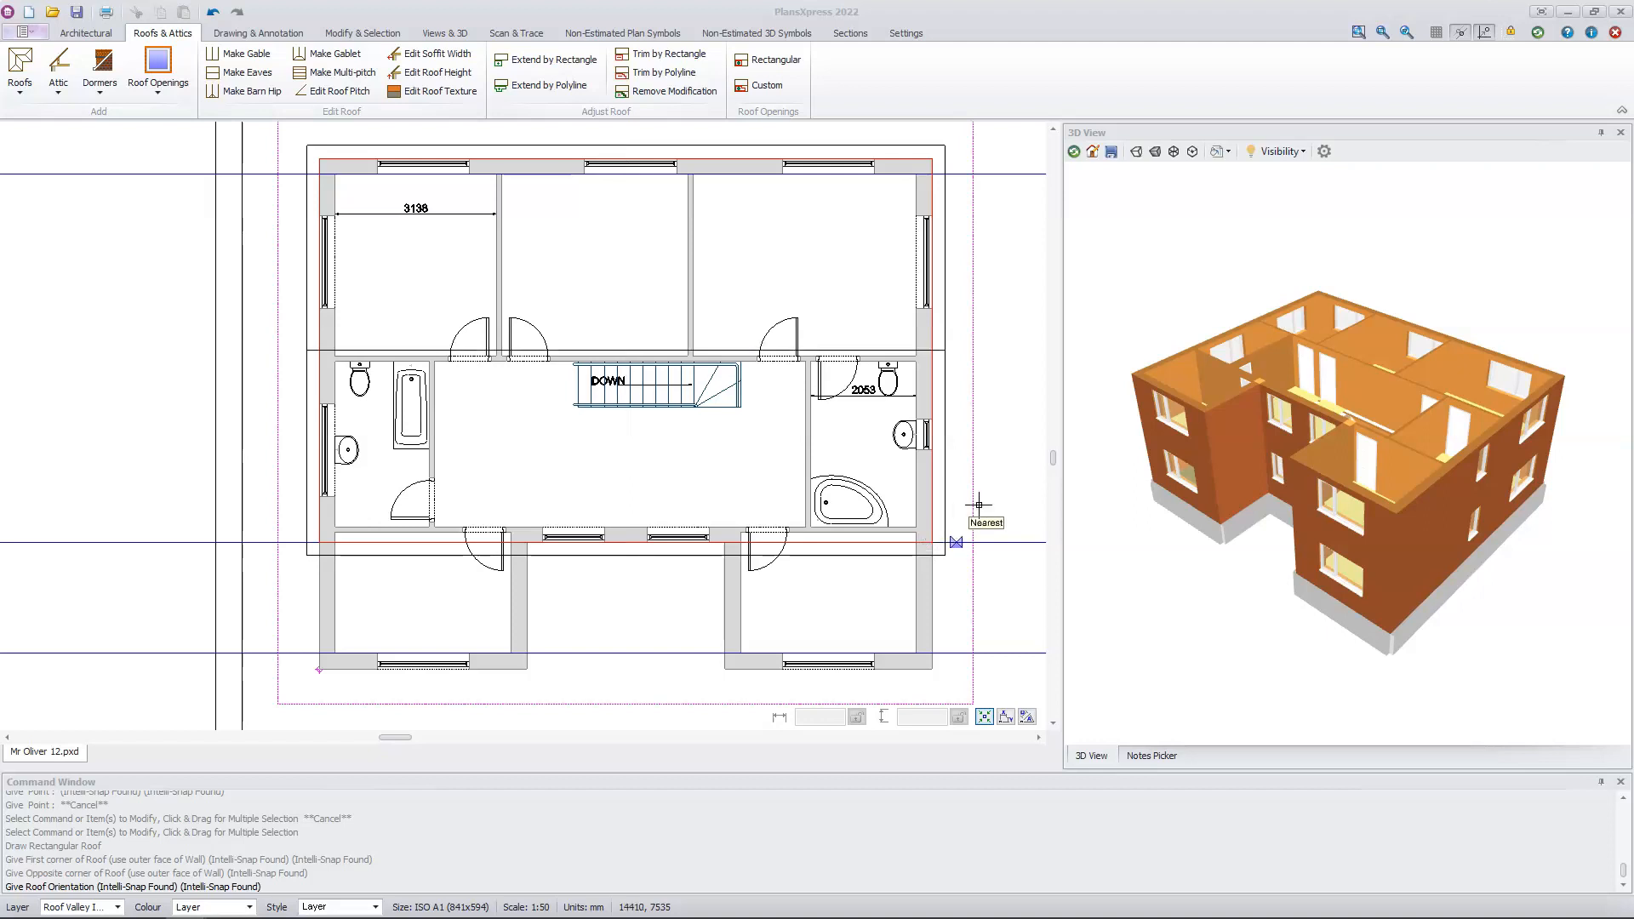
left_click(1015, 404)
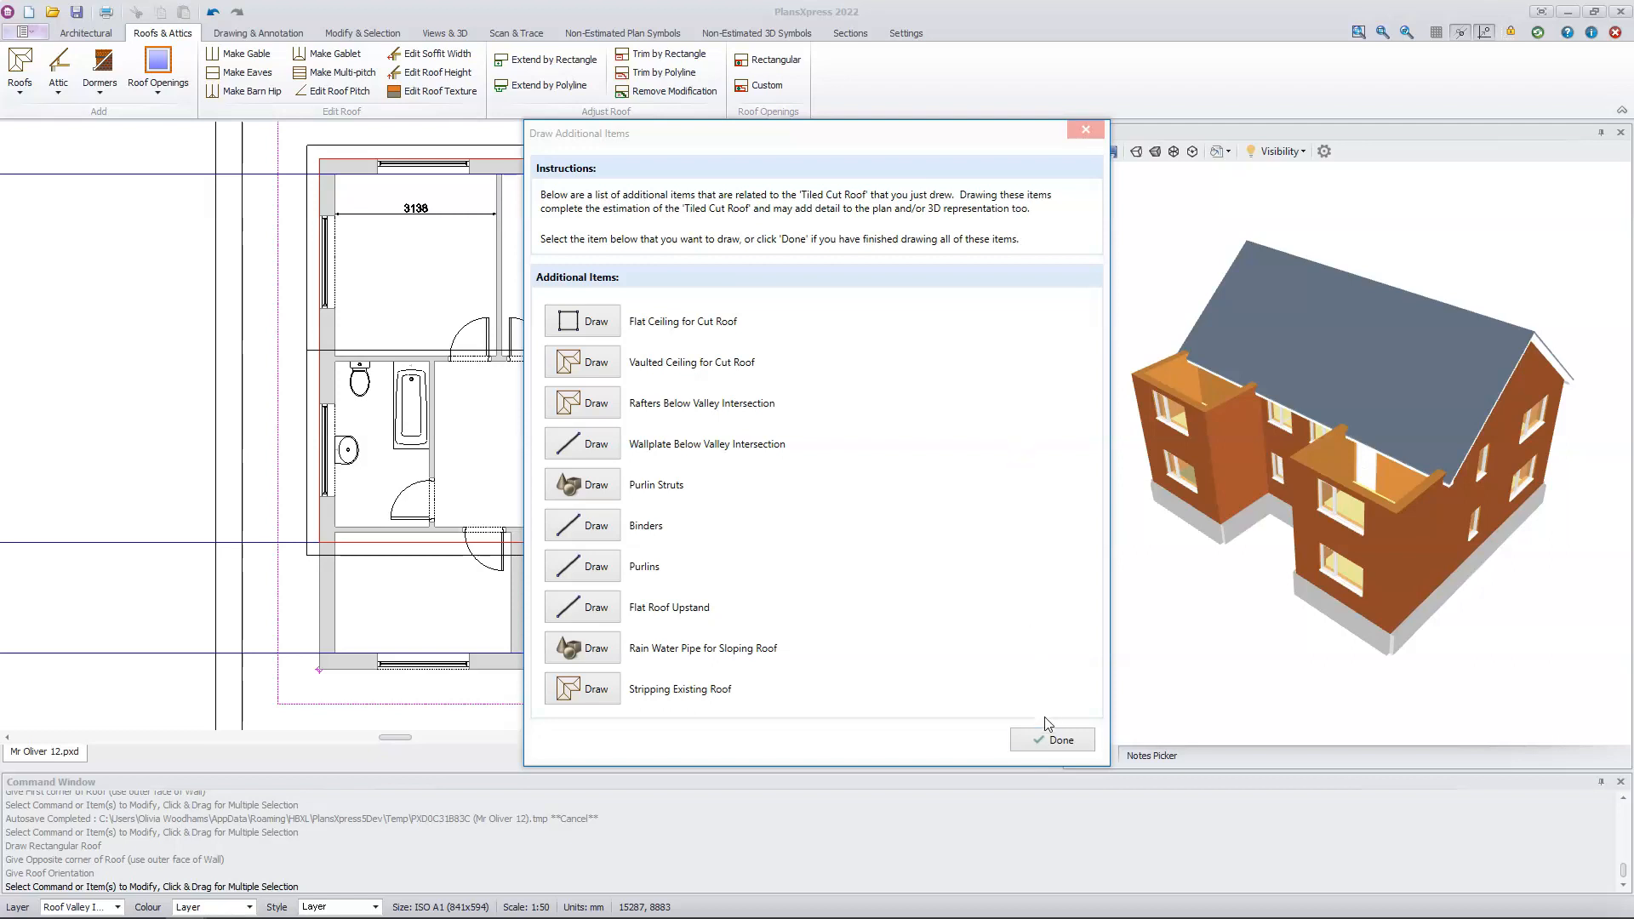
left_click(1054, 741)
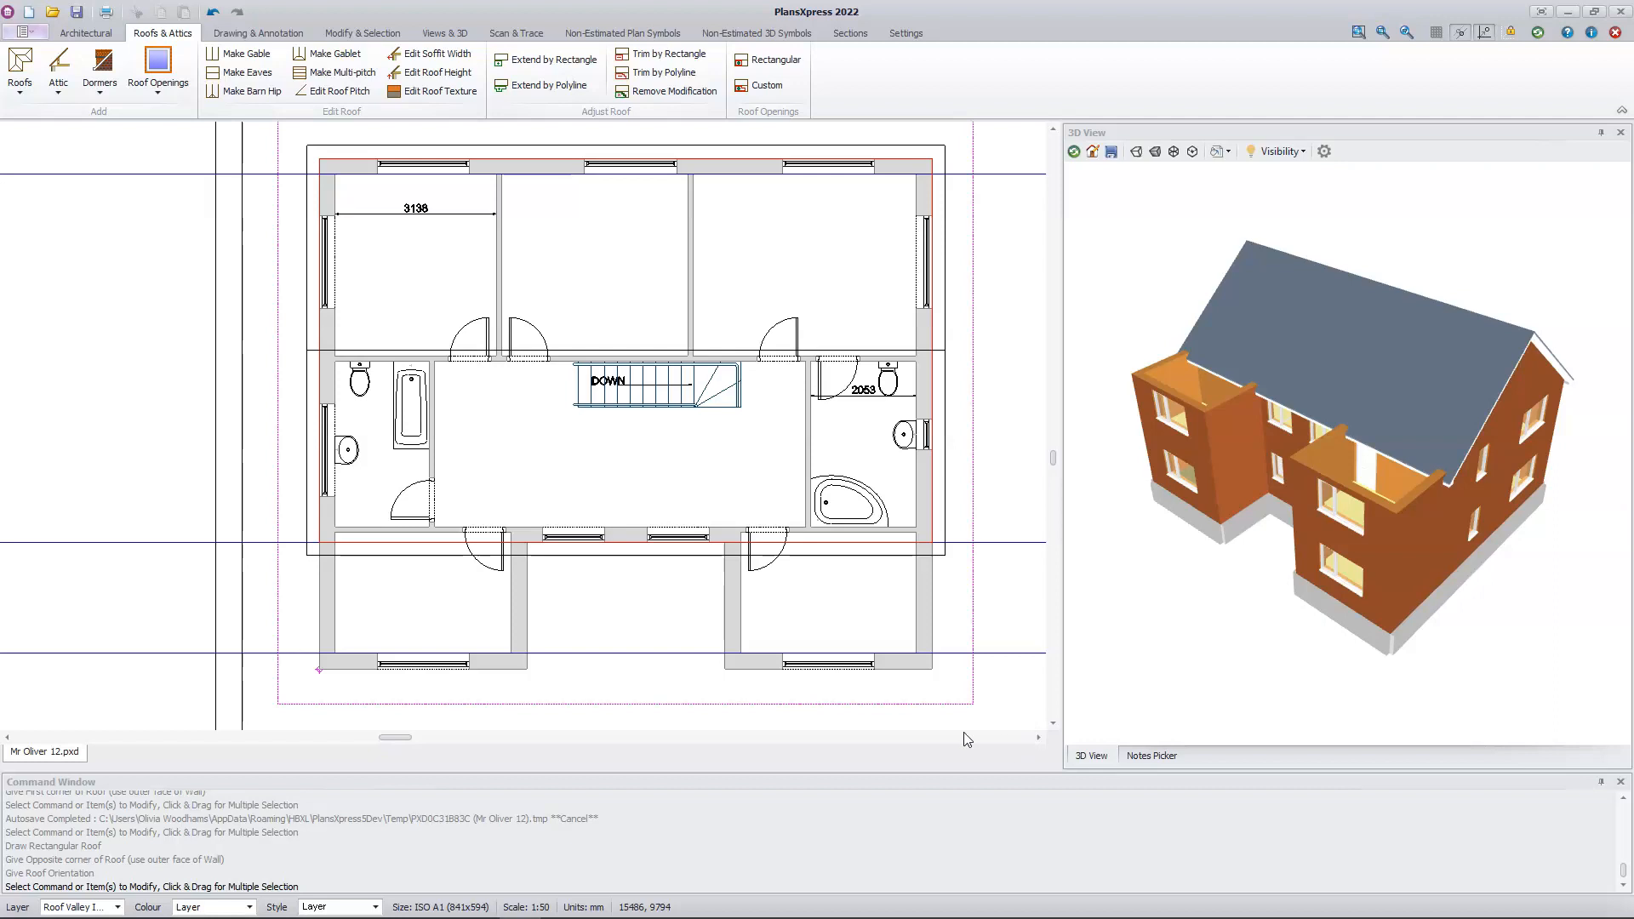
Step: Draw a second apex roof section over the left front wing, extending from its front inner-side corner to the main ridge, ridge running front to back
left_click(18, 64)
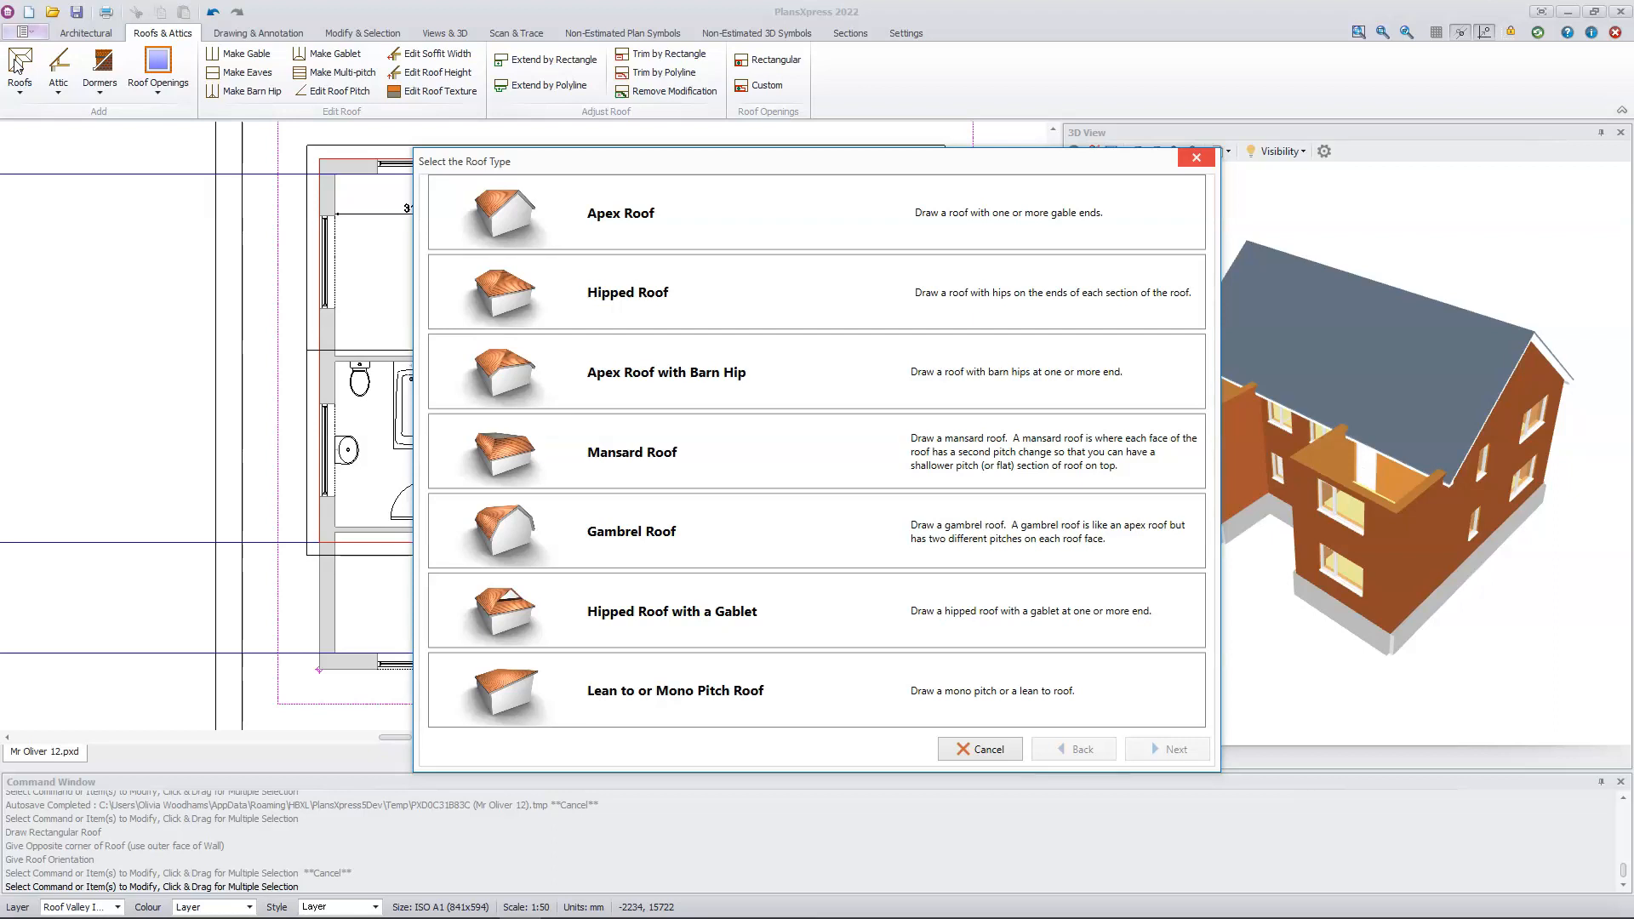
left_click(739, 226)
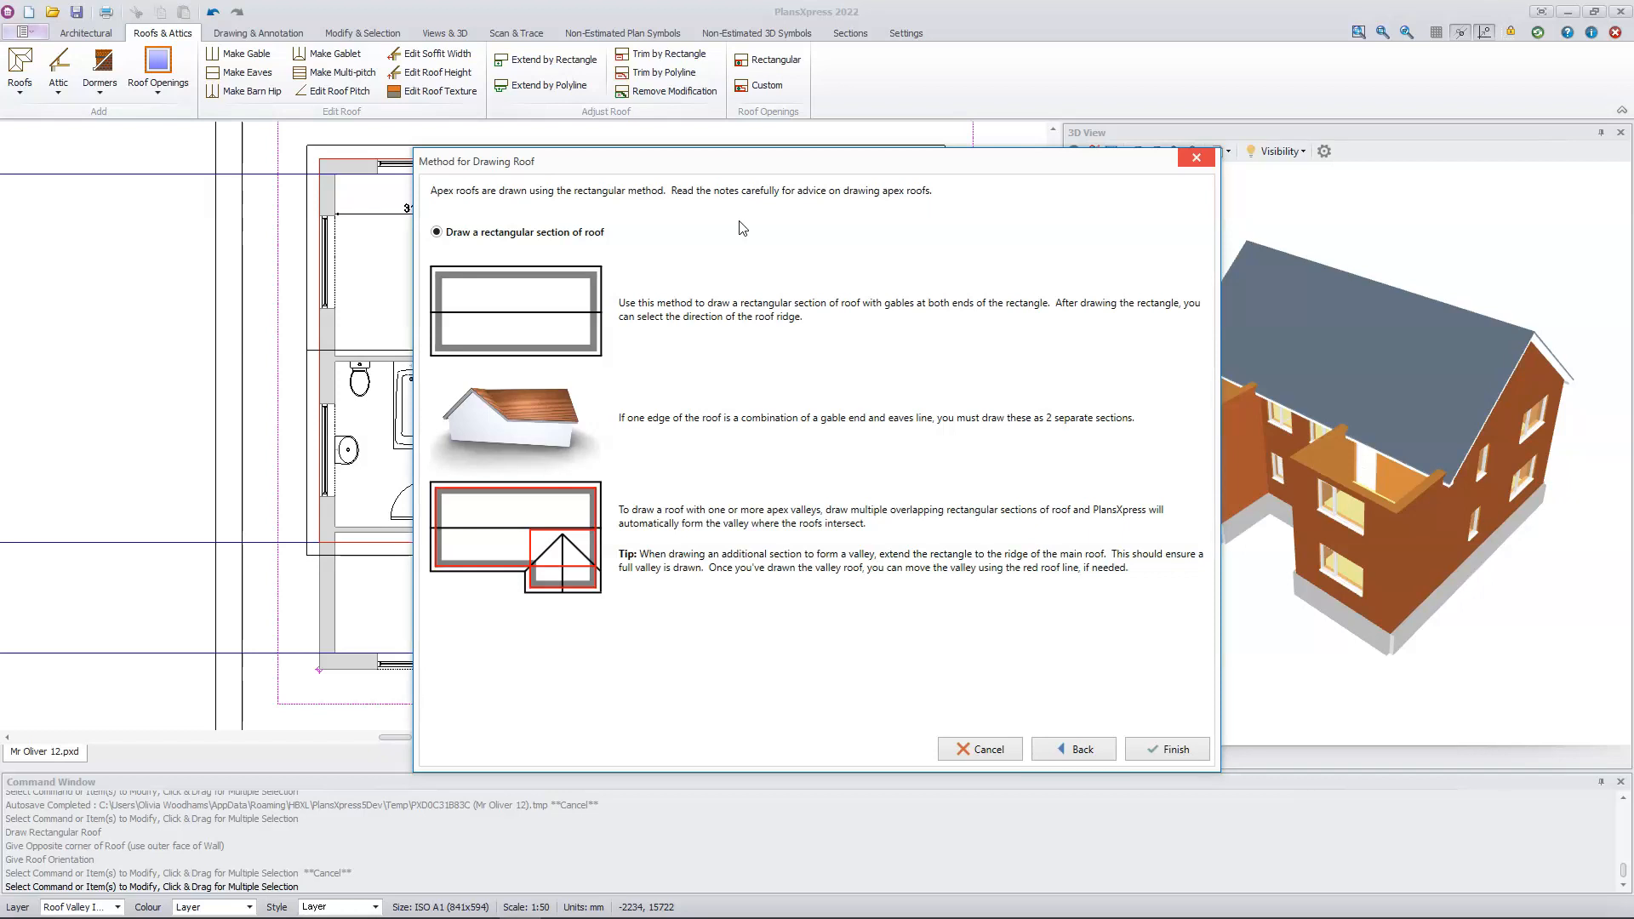
left_click(1154, 748)
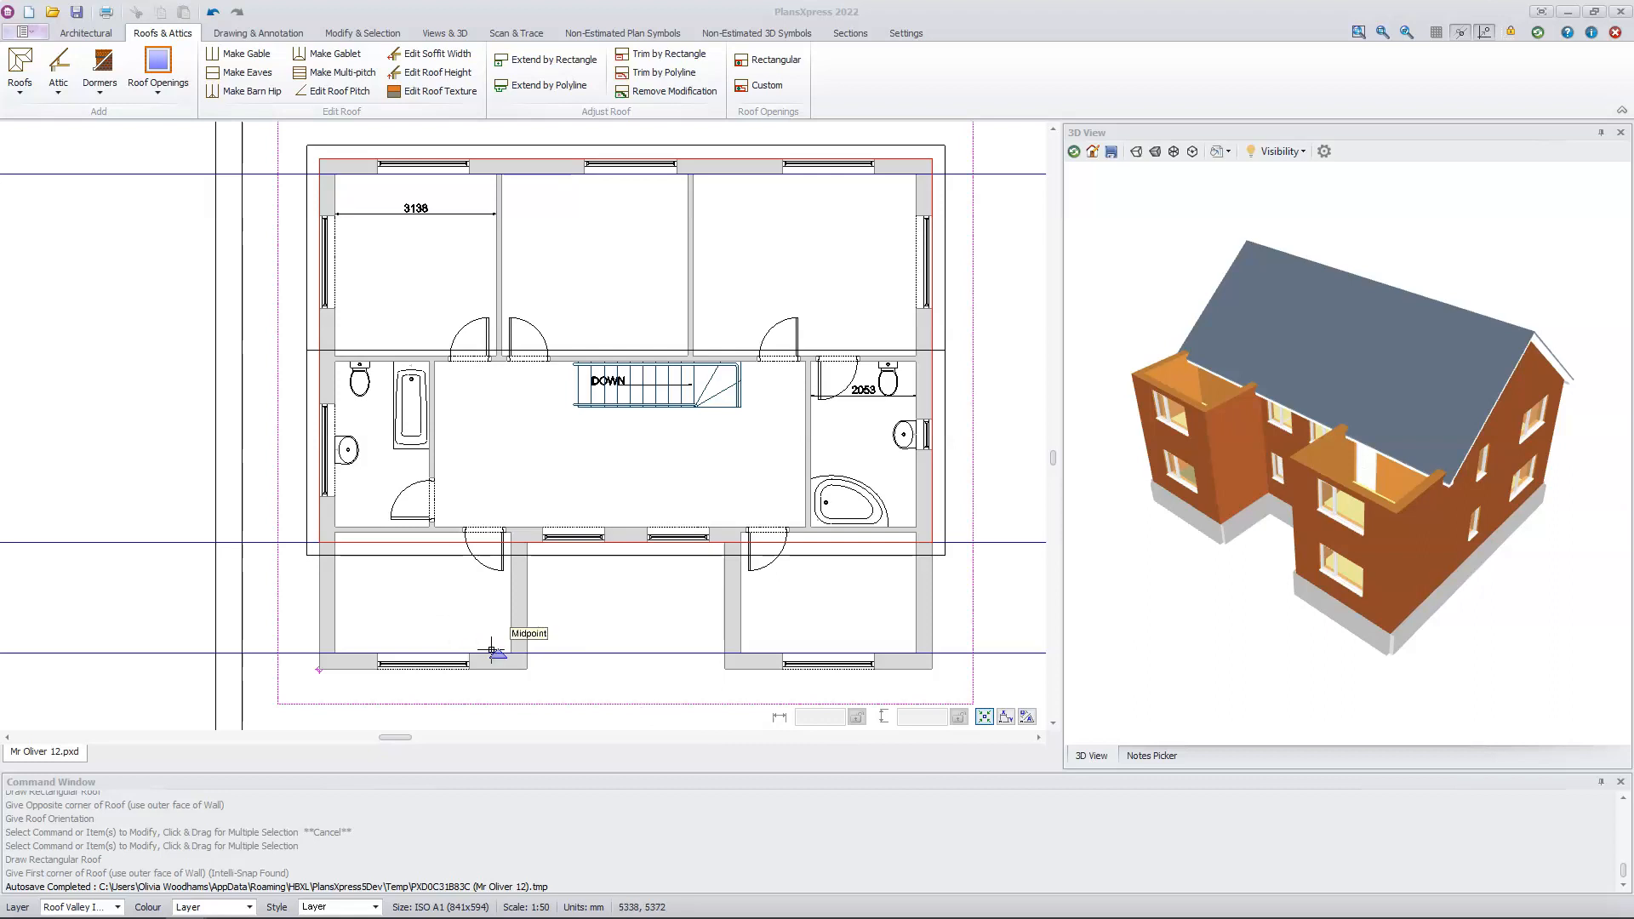
left_click(532, 671)
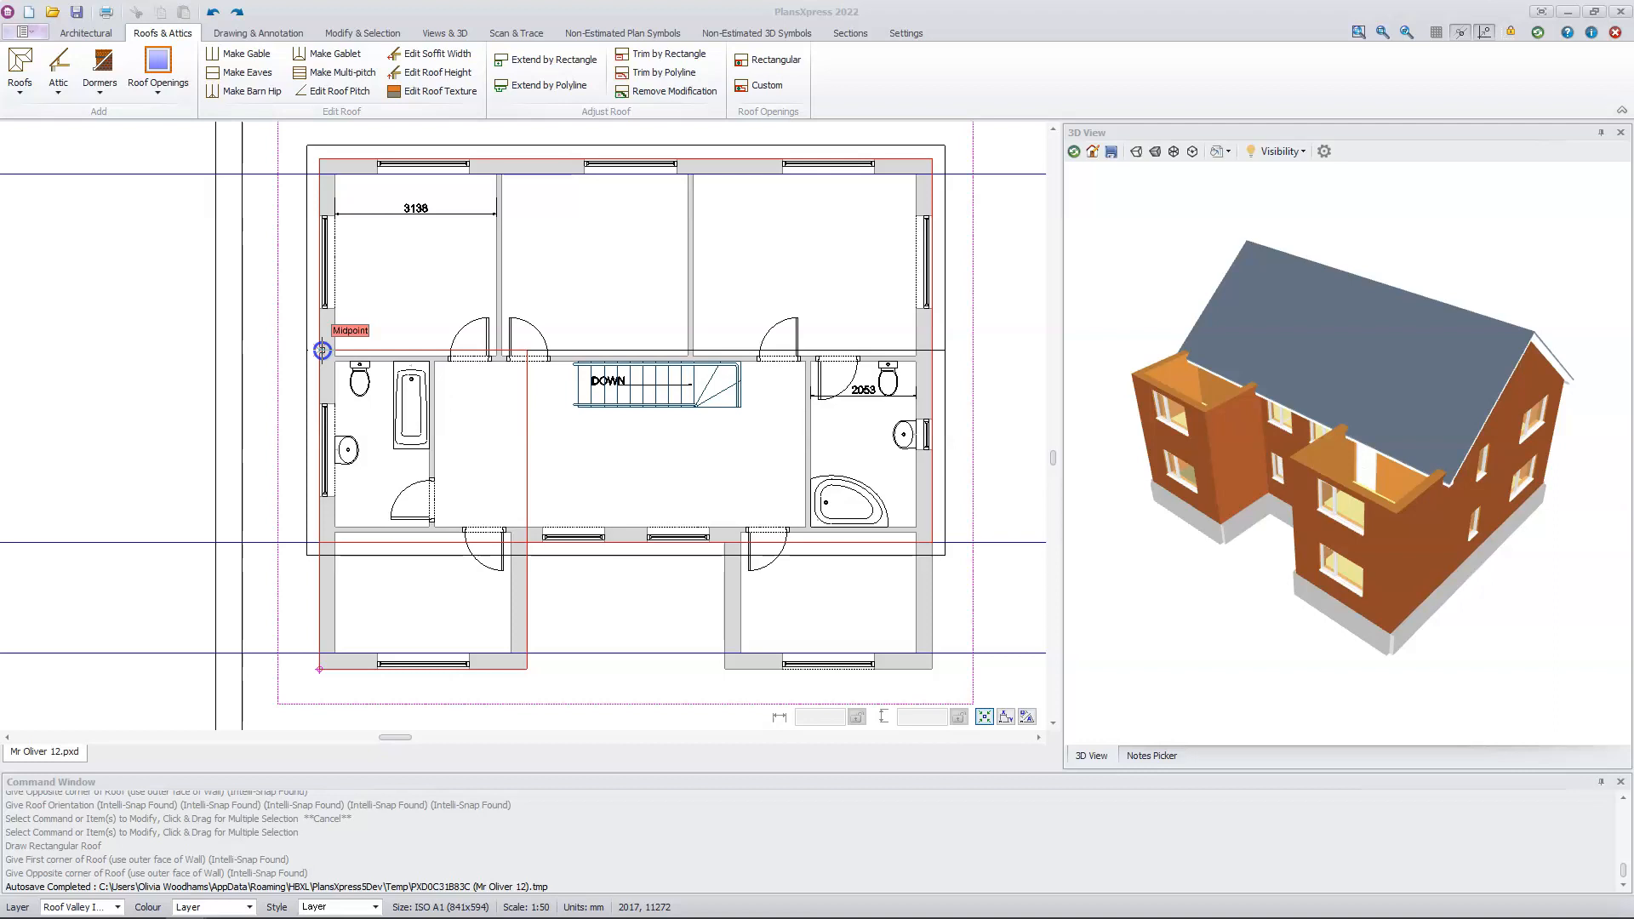
left_click(321, 349)
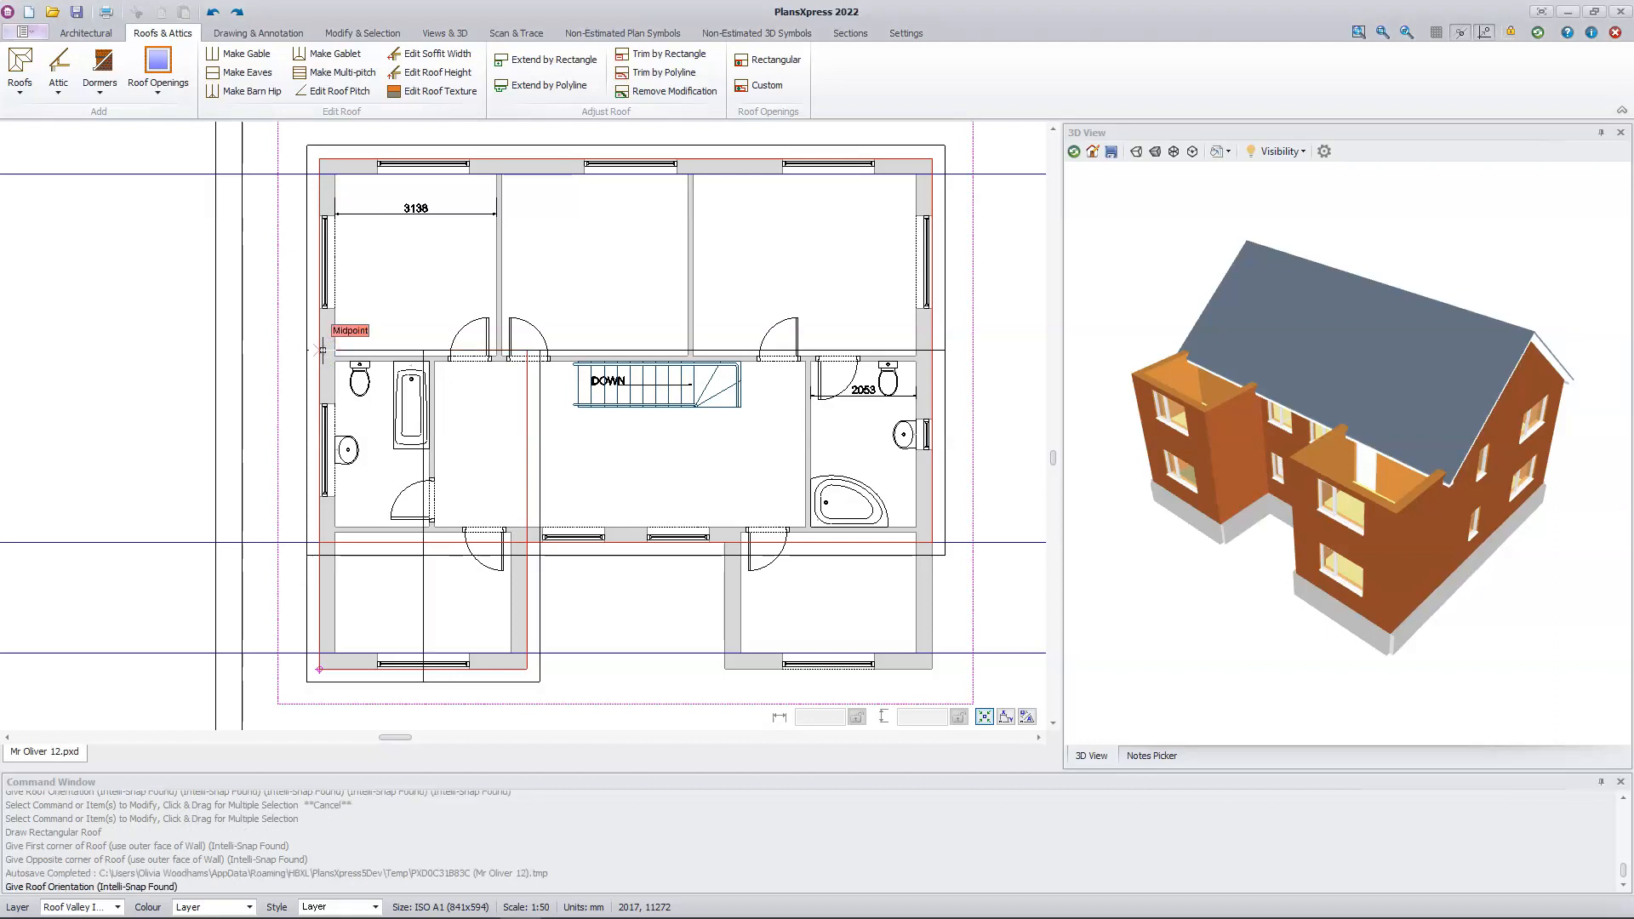
left_click(462, 614)
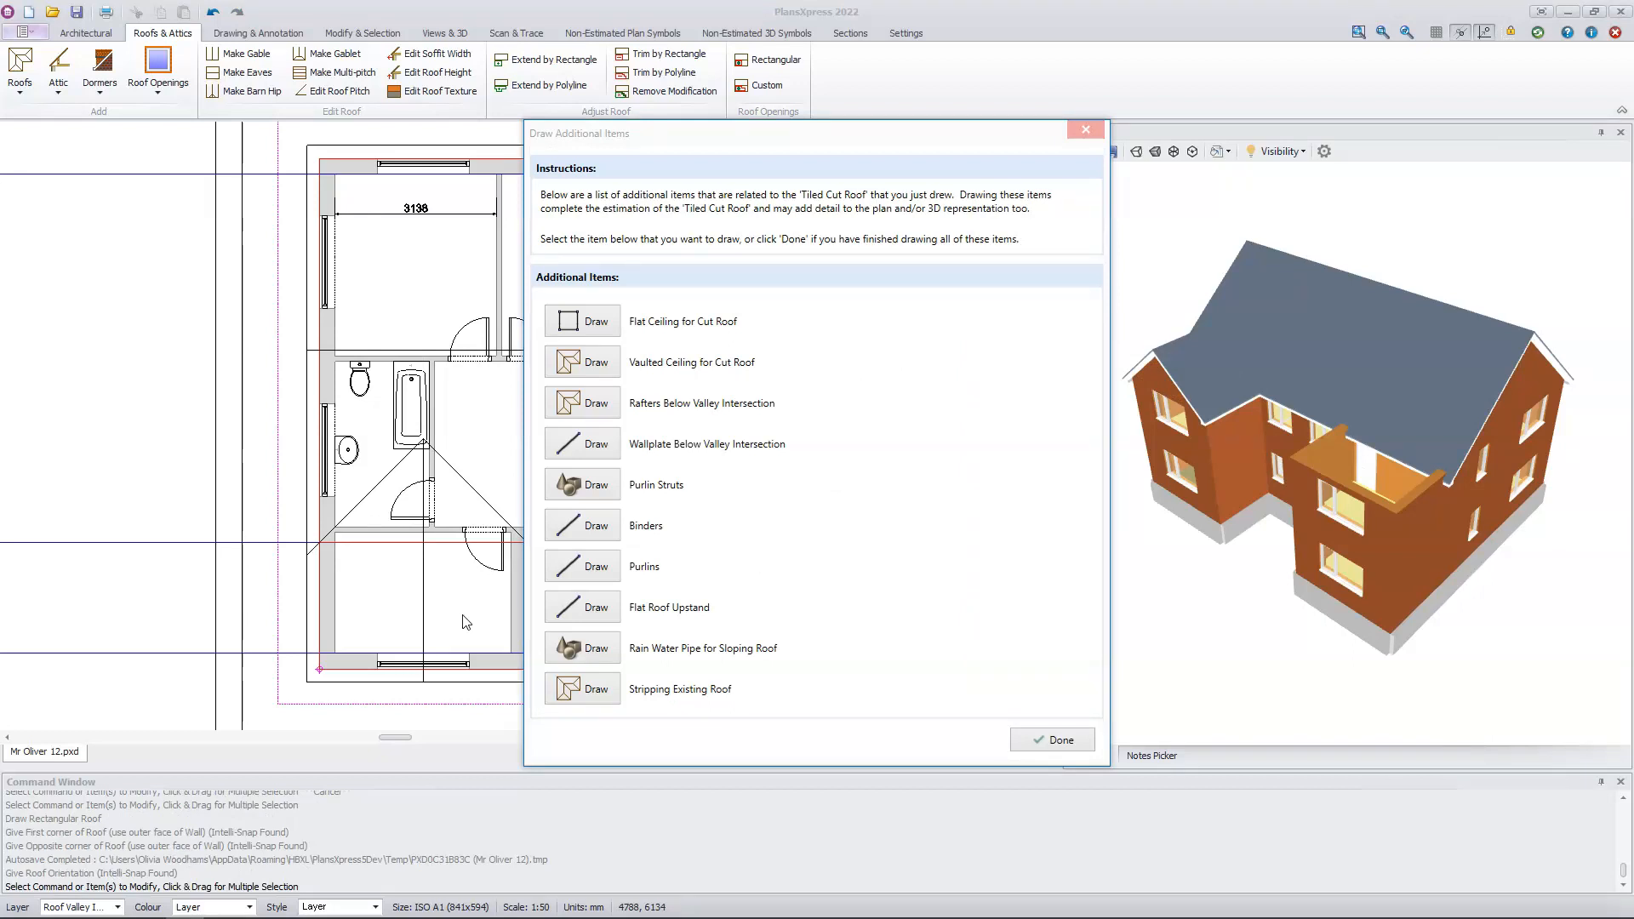
left_click(1044, 742)
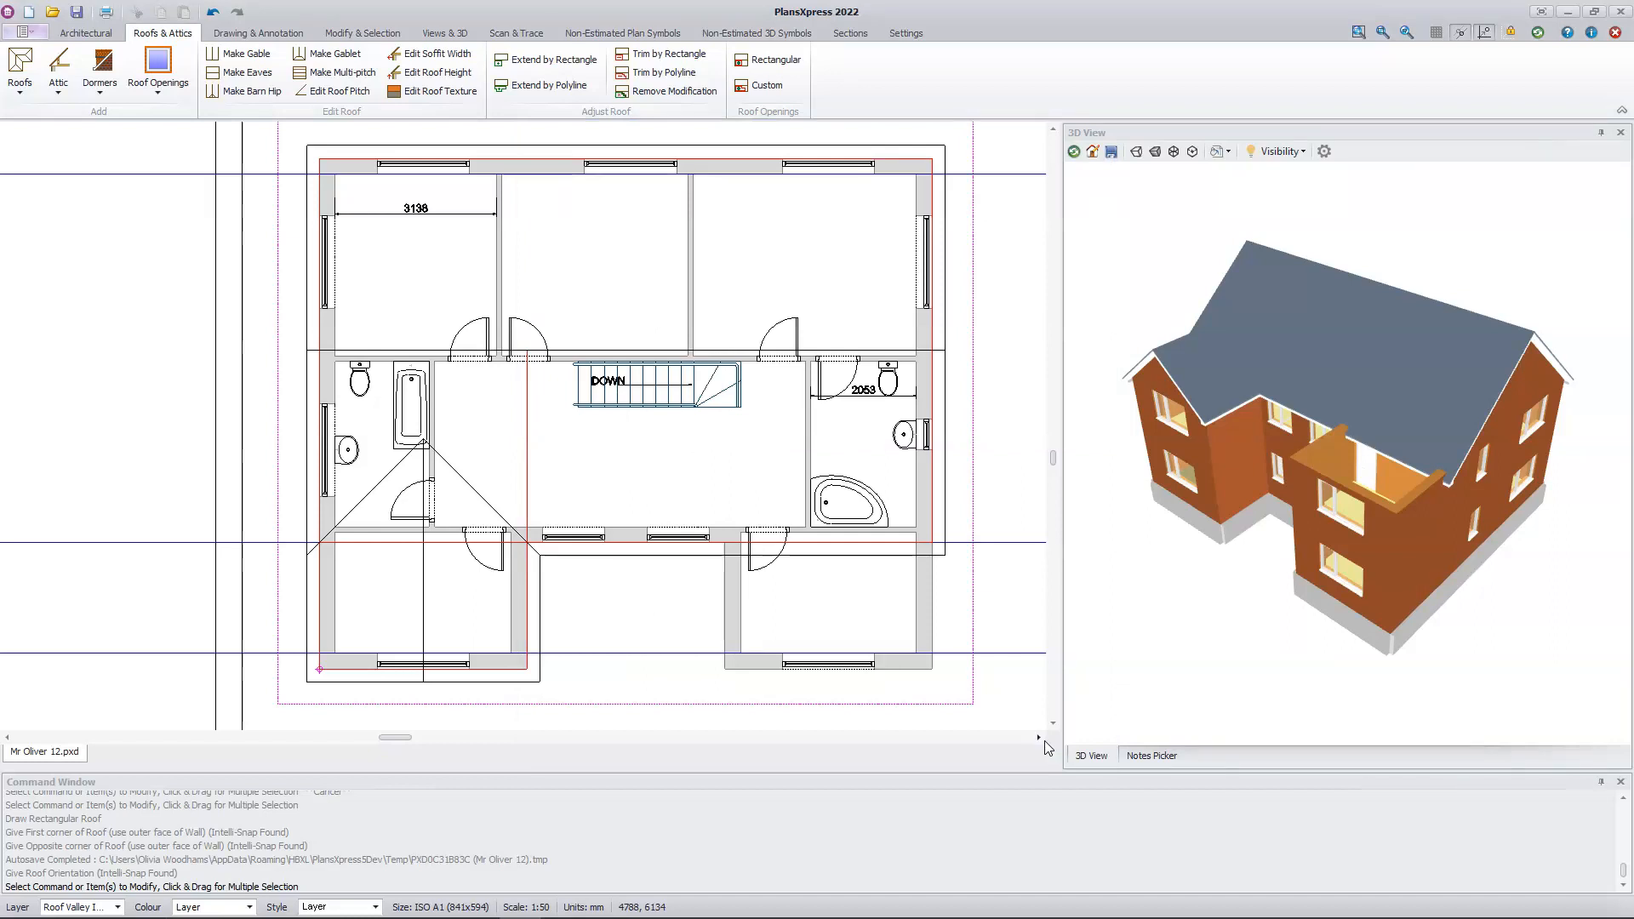
Step: Draw a third apex roof section over the right front wing, from its front inner-side corner to the main ridge, ridge running front to back
left_click(17, 83)
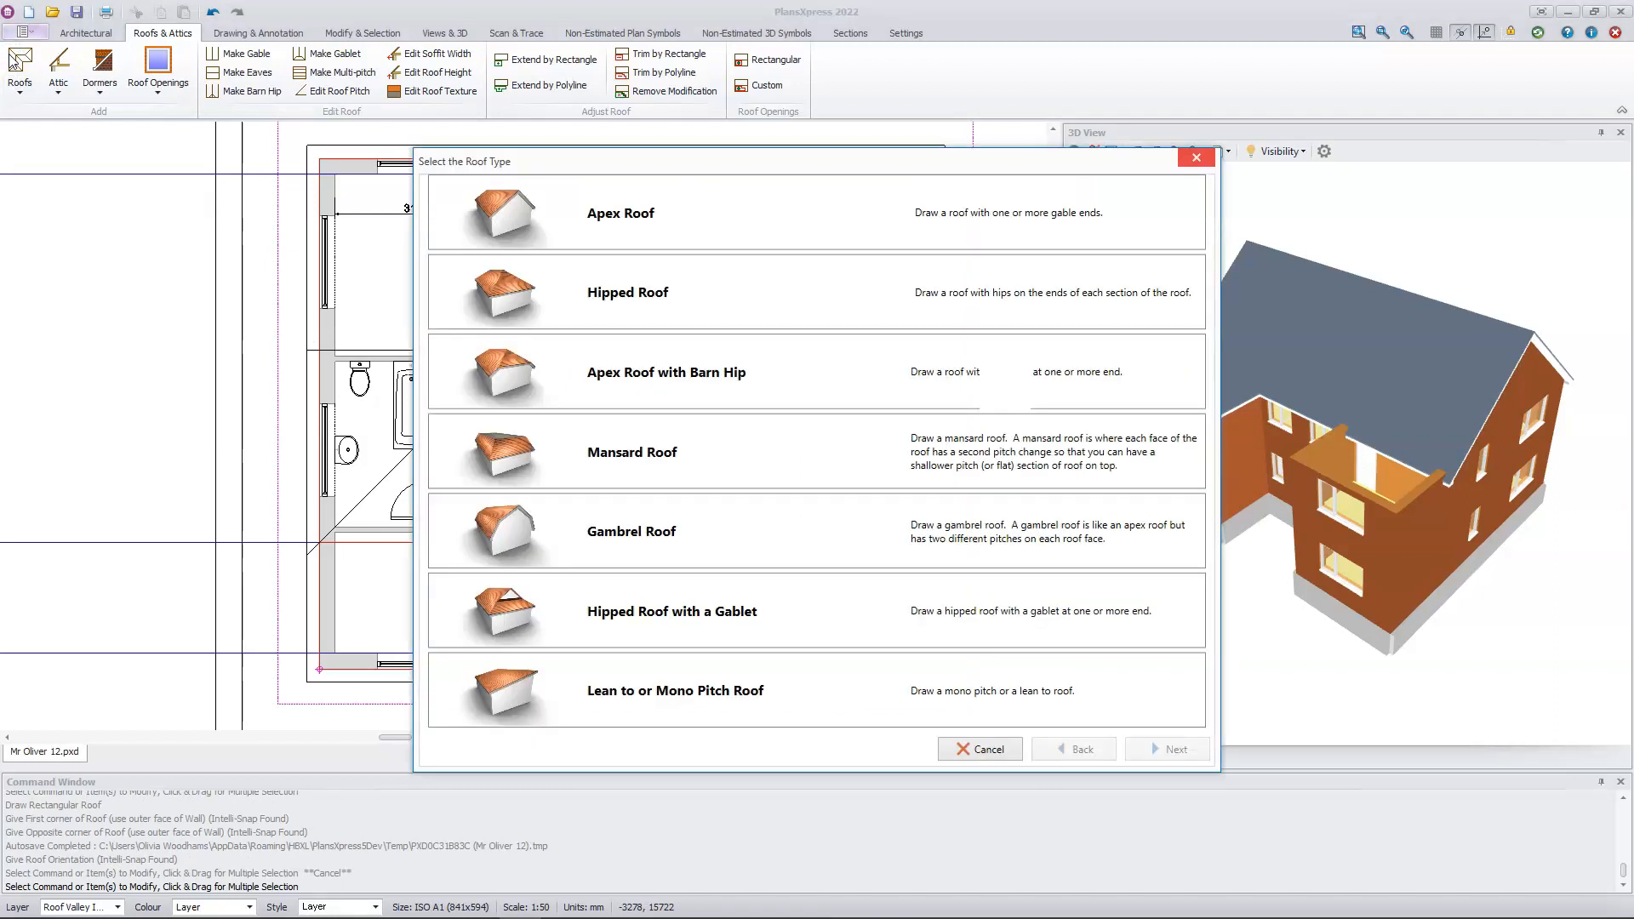
left_click(694, 218)
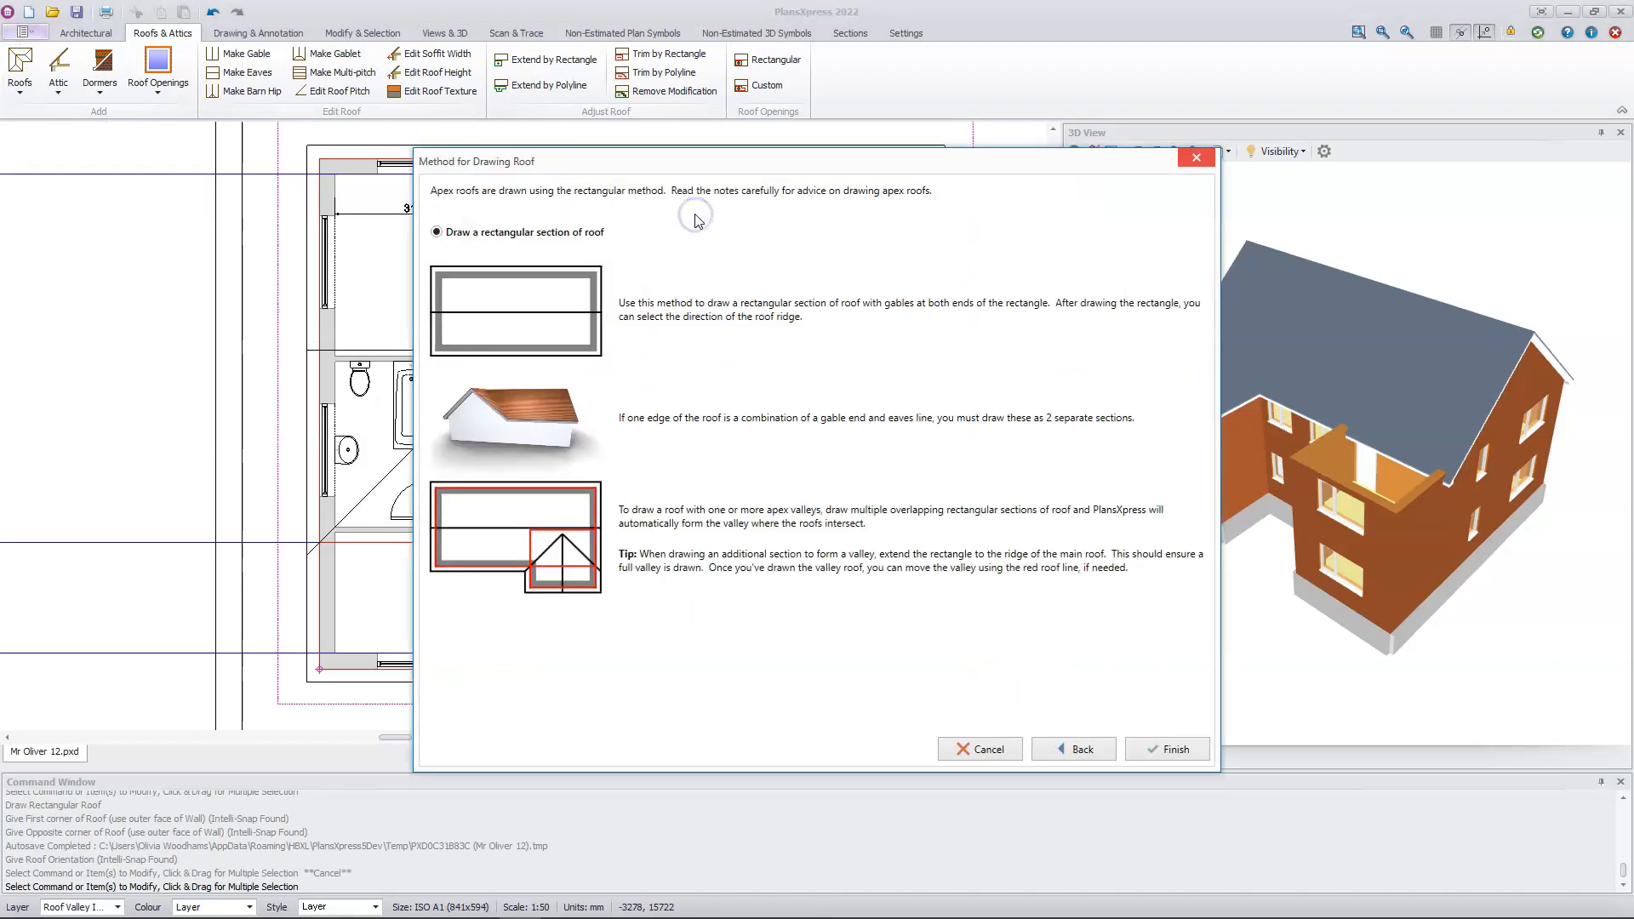
left_click(1172, 751)
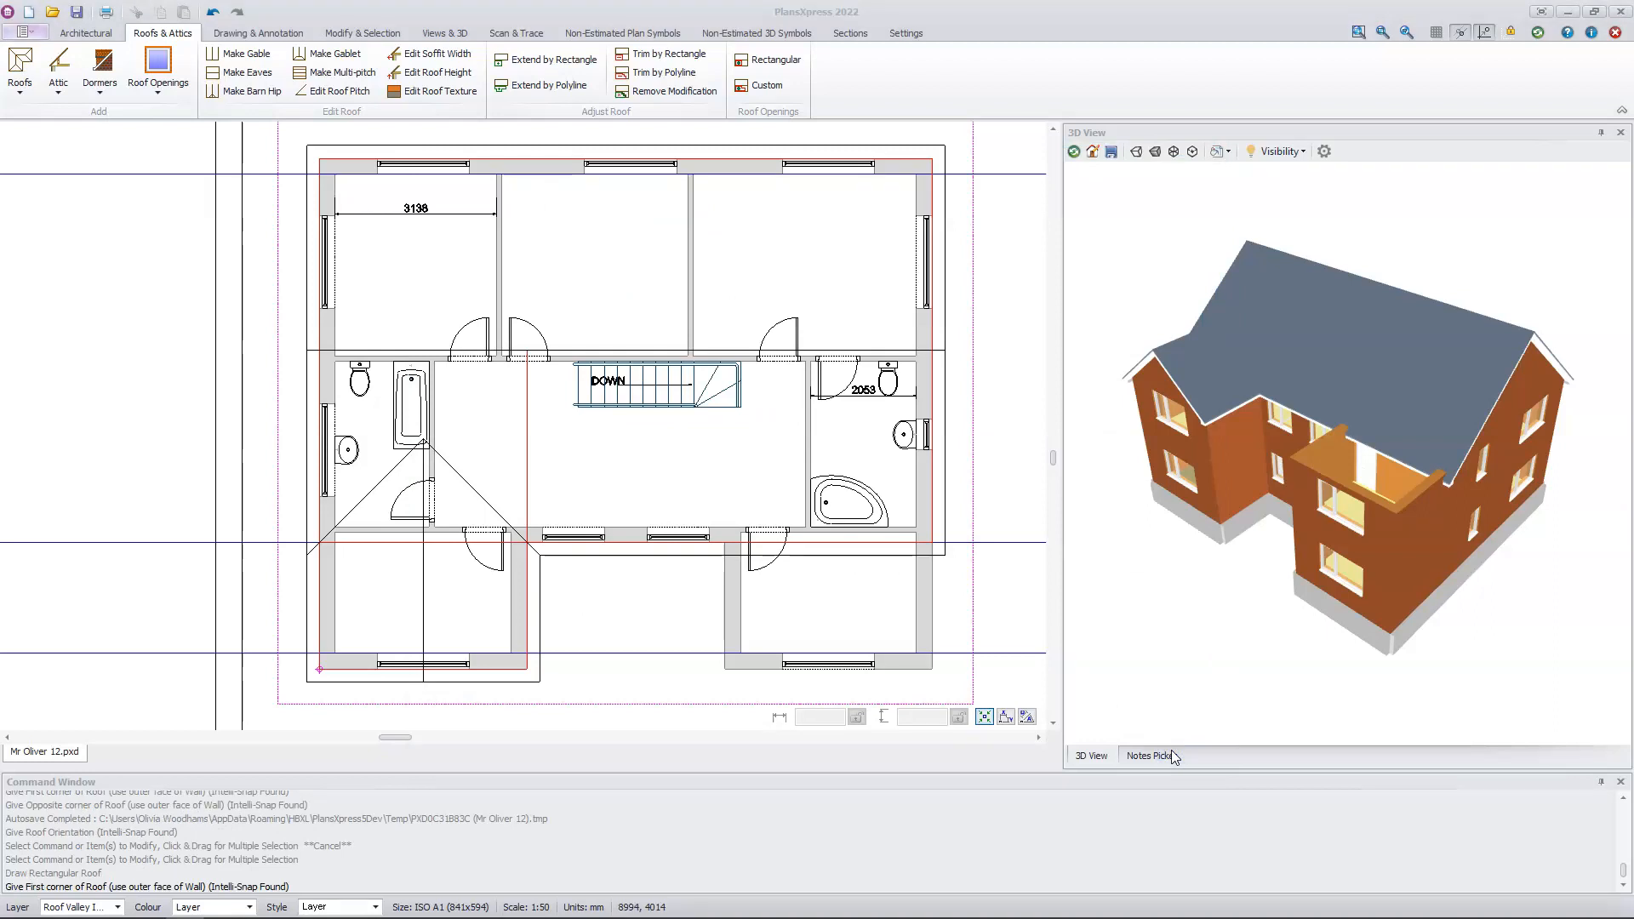
left_click(725, 669)
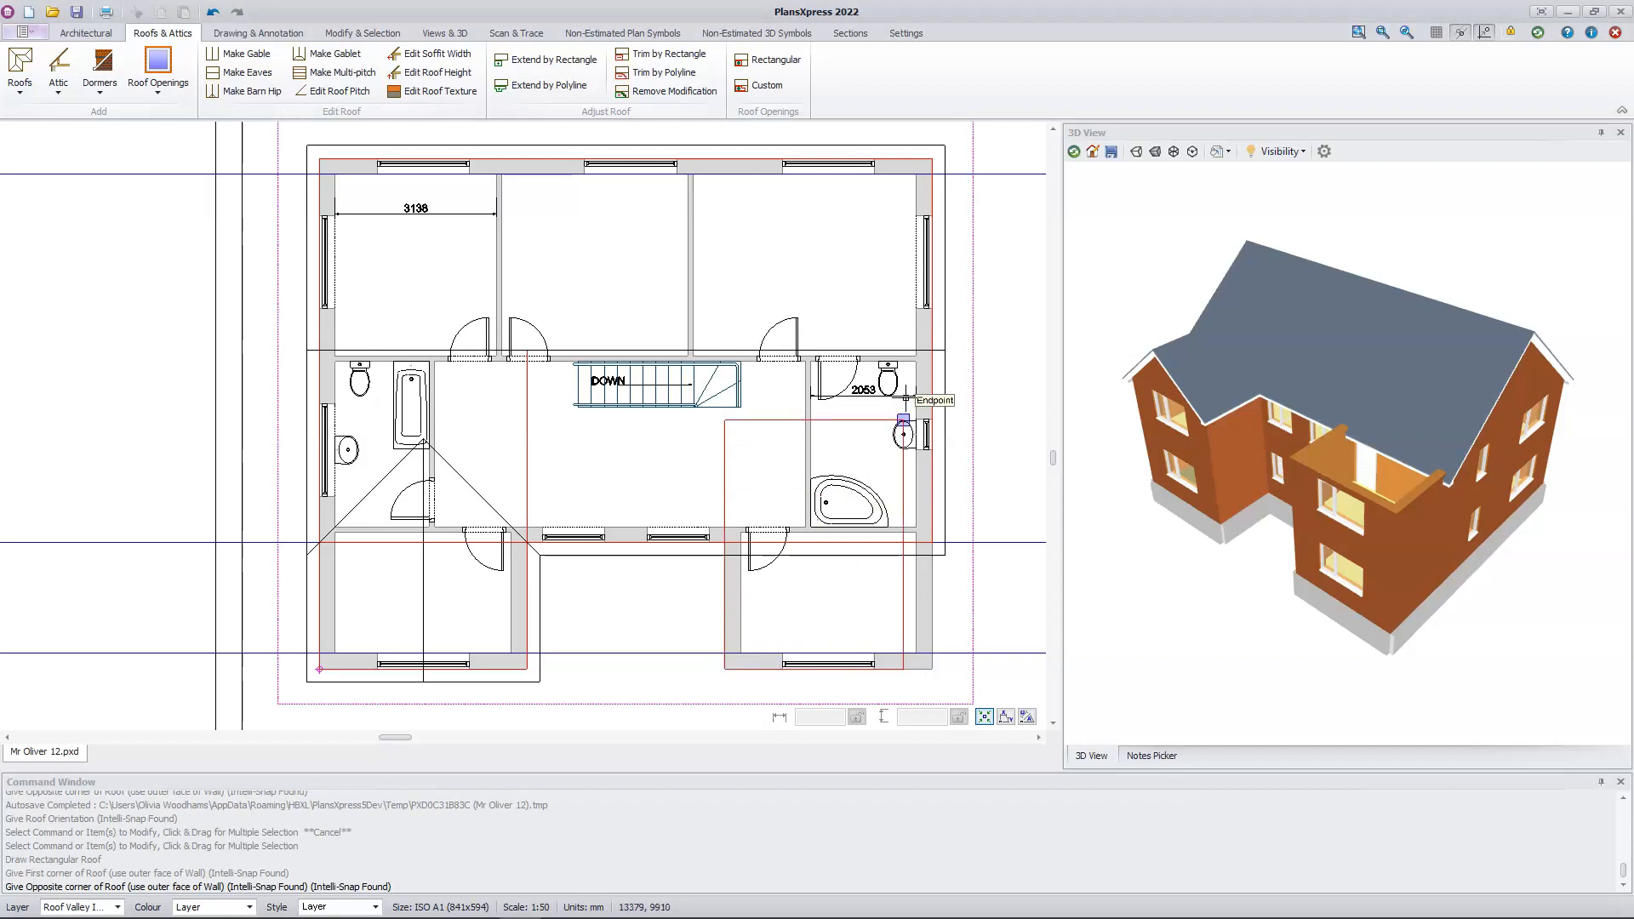
left_click(933, 351)
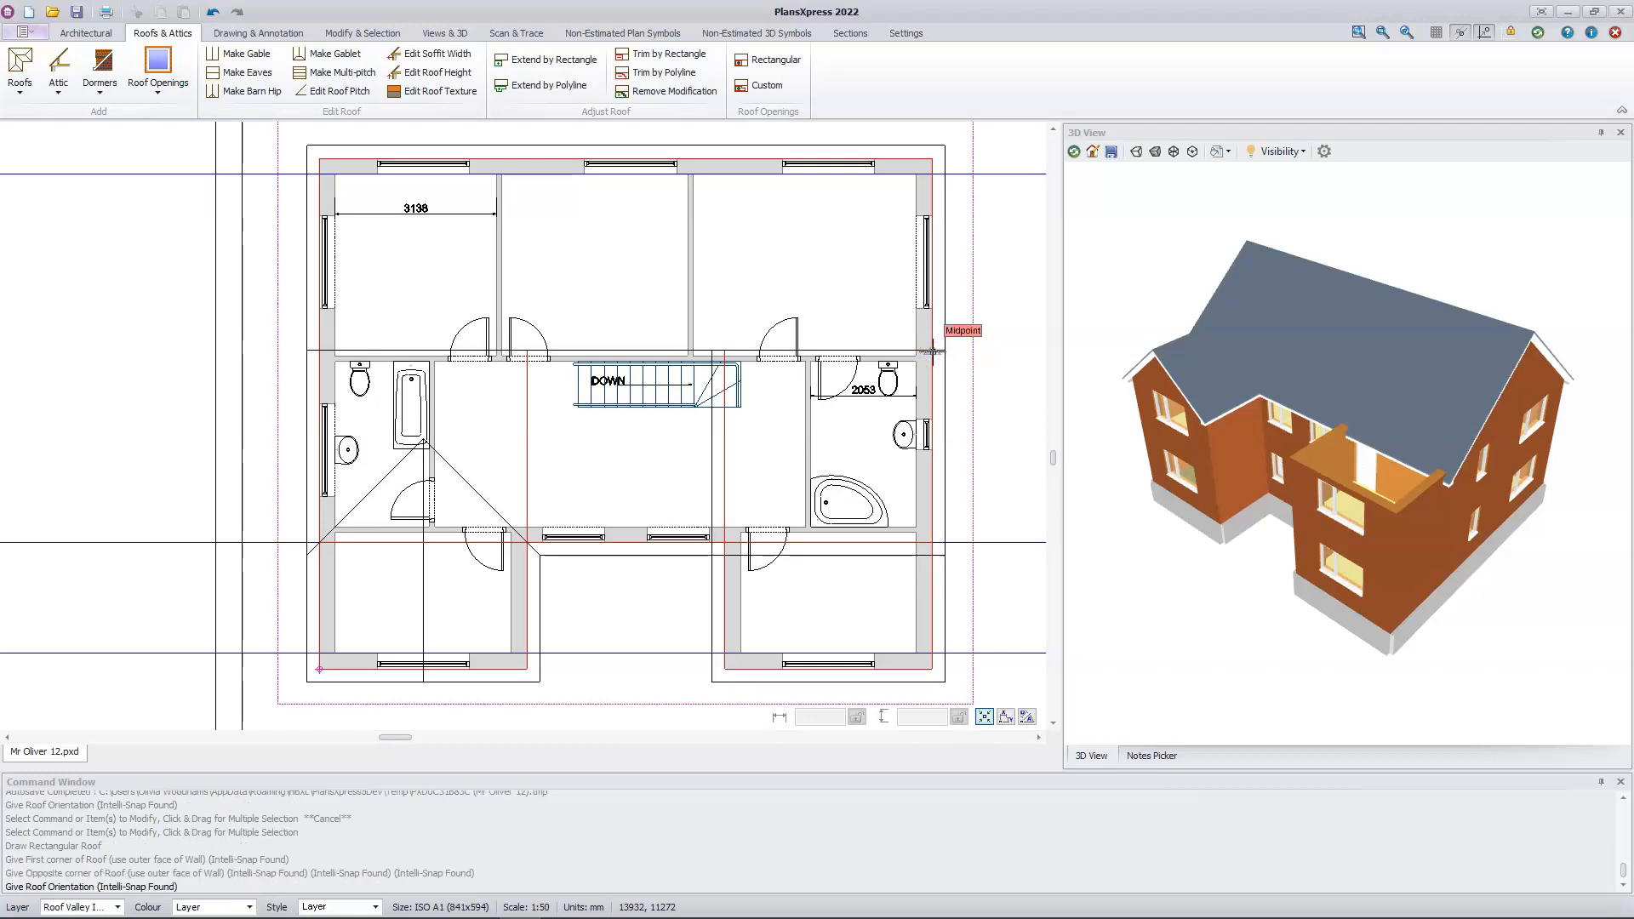
left_click(822, 630)
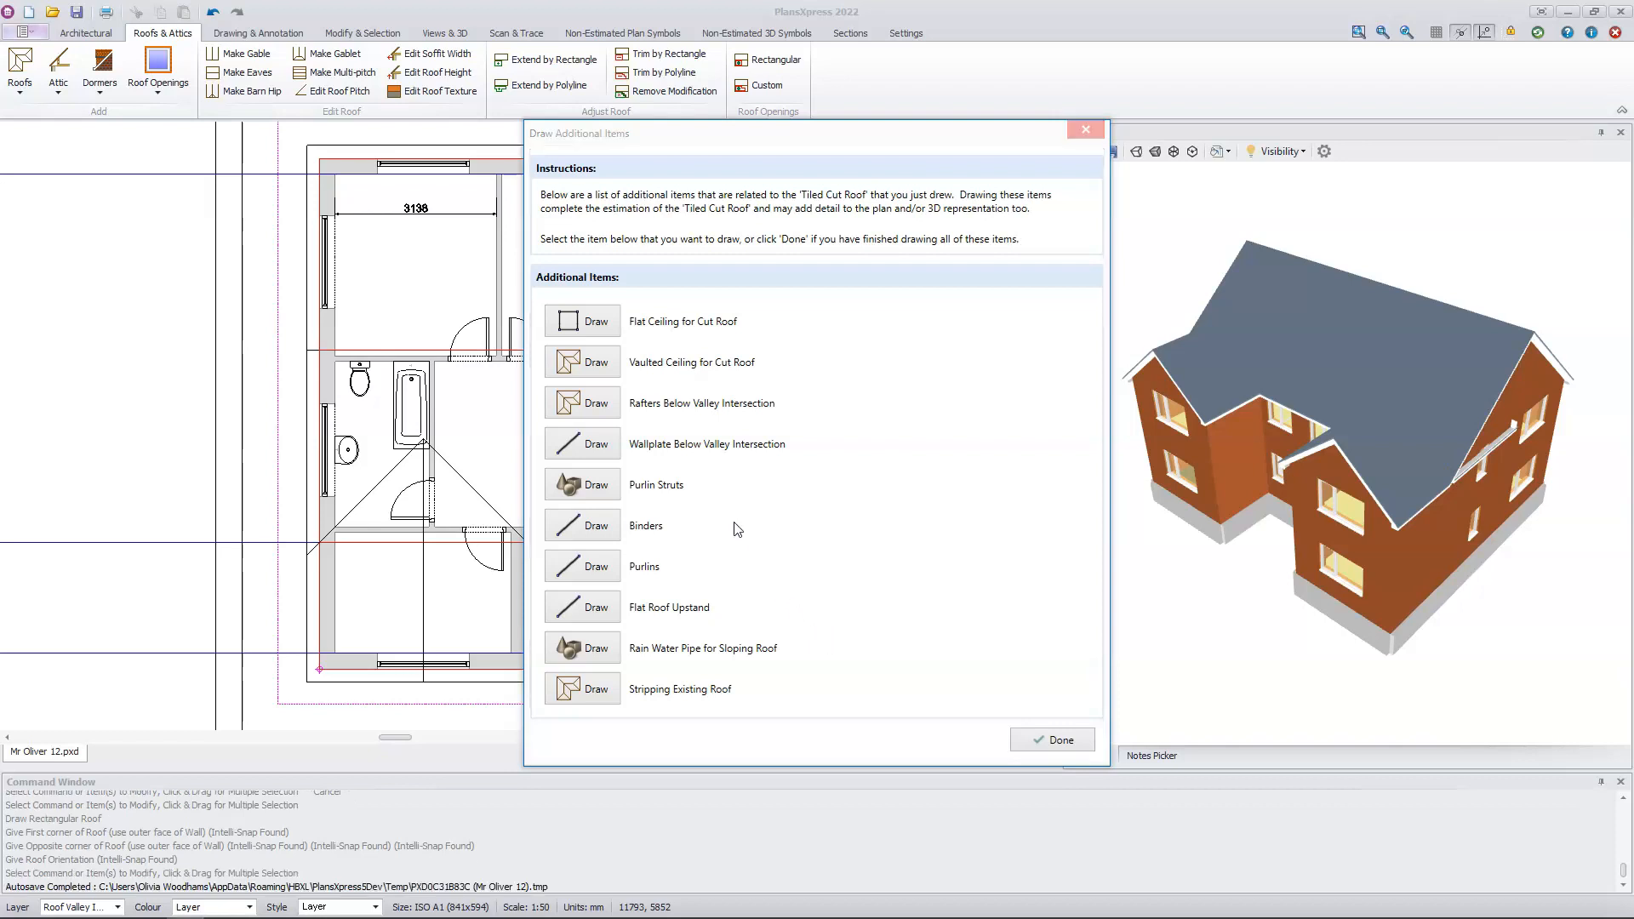
Step: Start a flat ceiling 2.3 m above floor level, tracing the inner wall faces from the rear left corner to the right wing's front inner-side corner
left_click(596, 325)
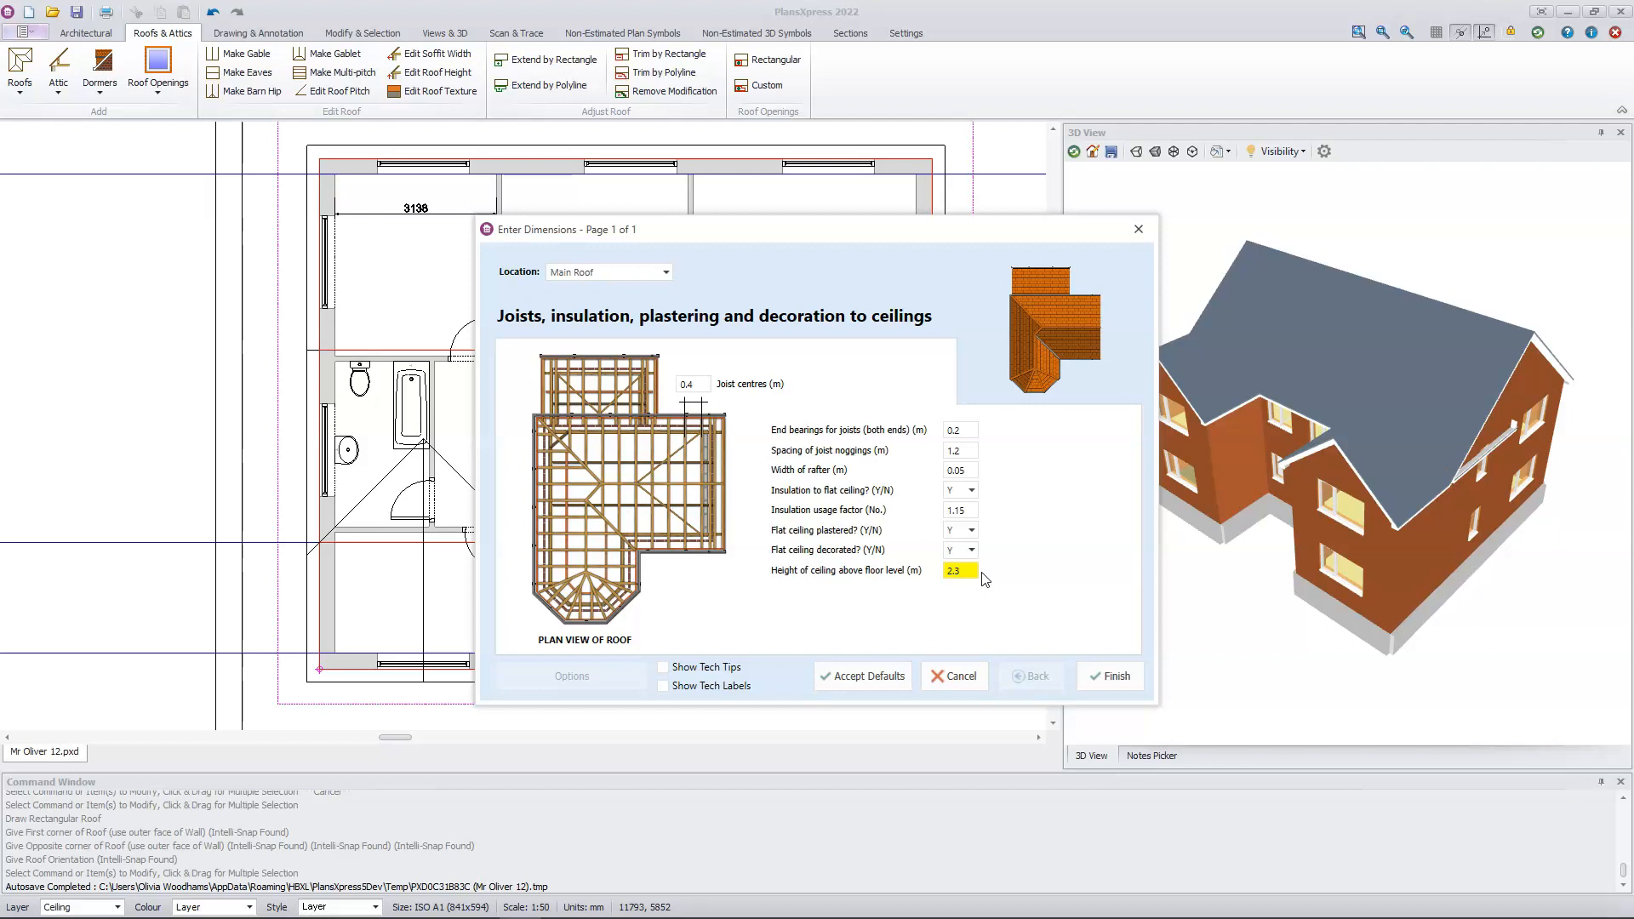
left_click(1112, 675)
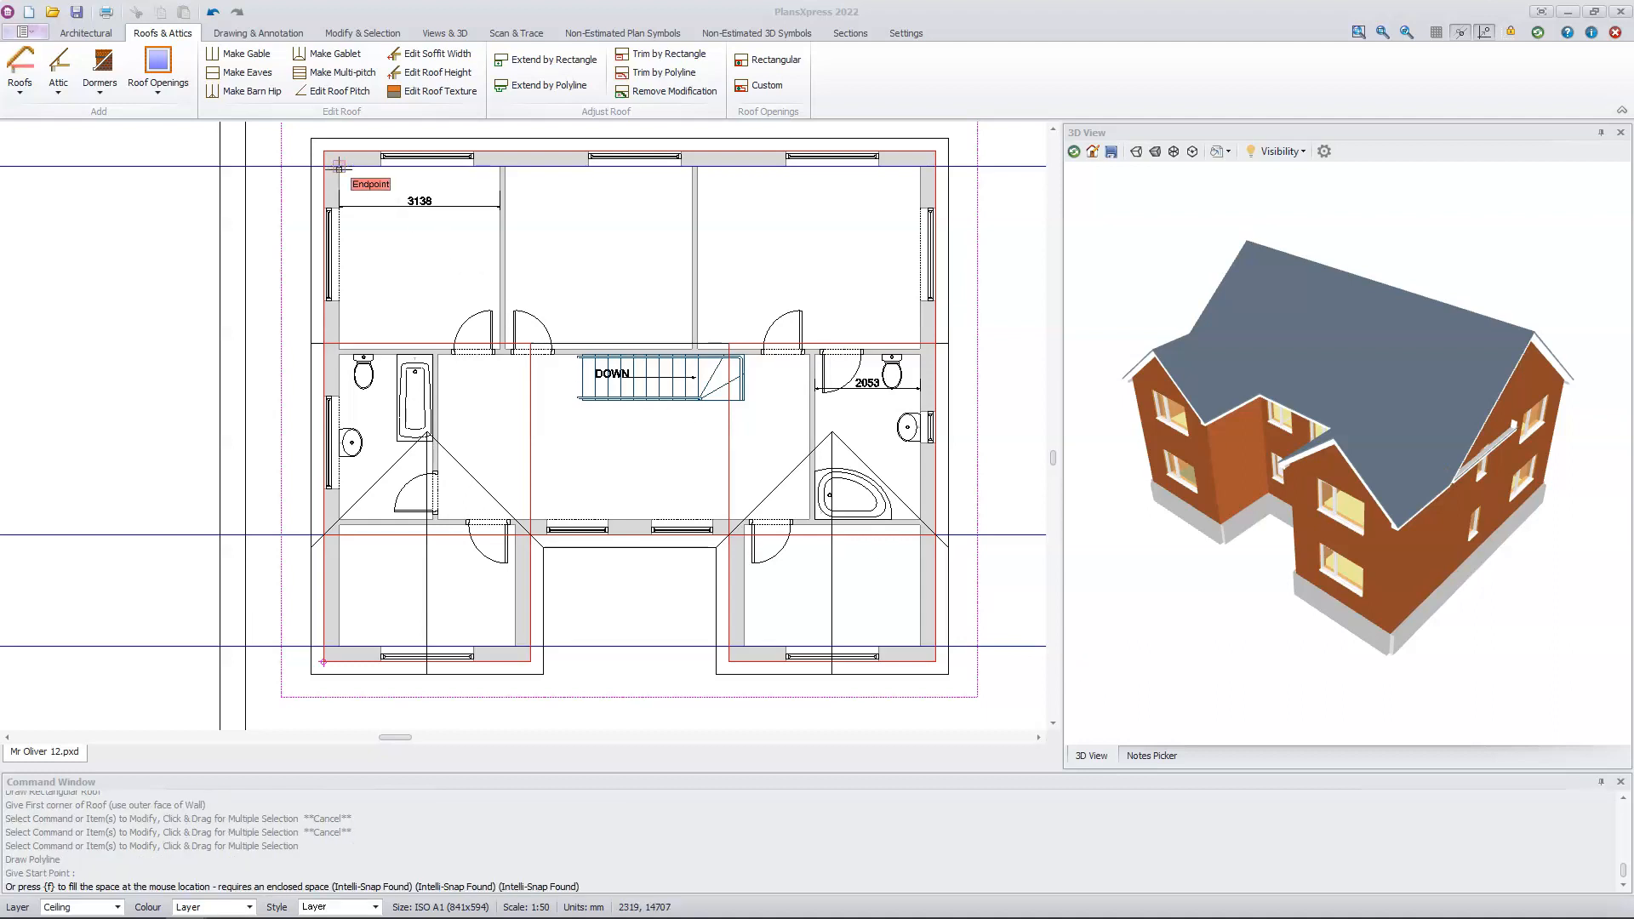
left_click(338, 166)
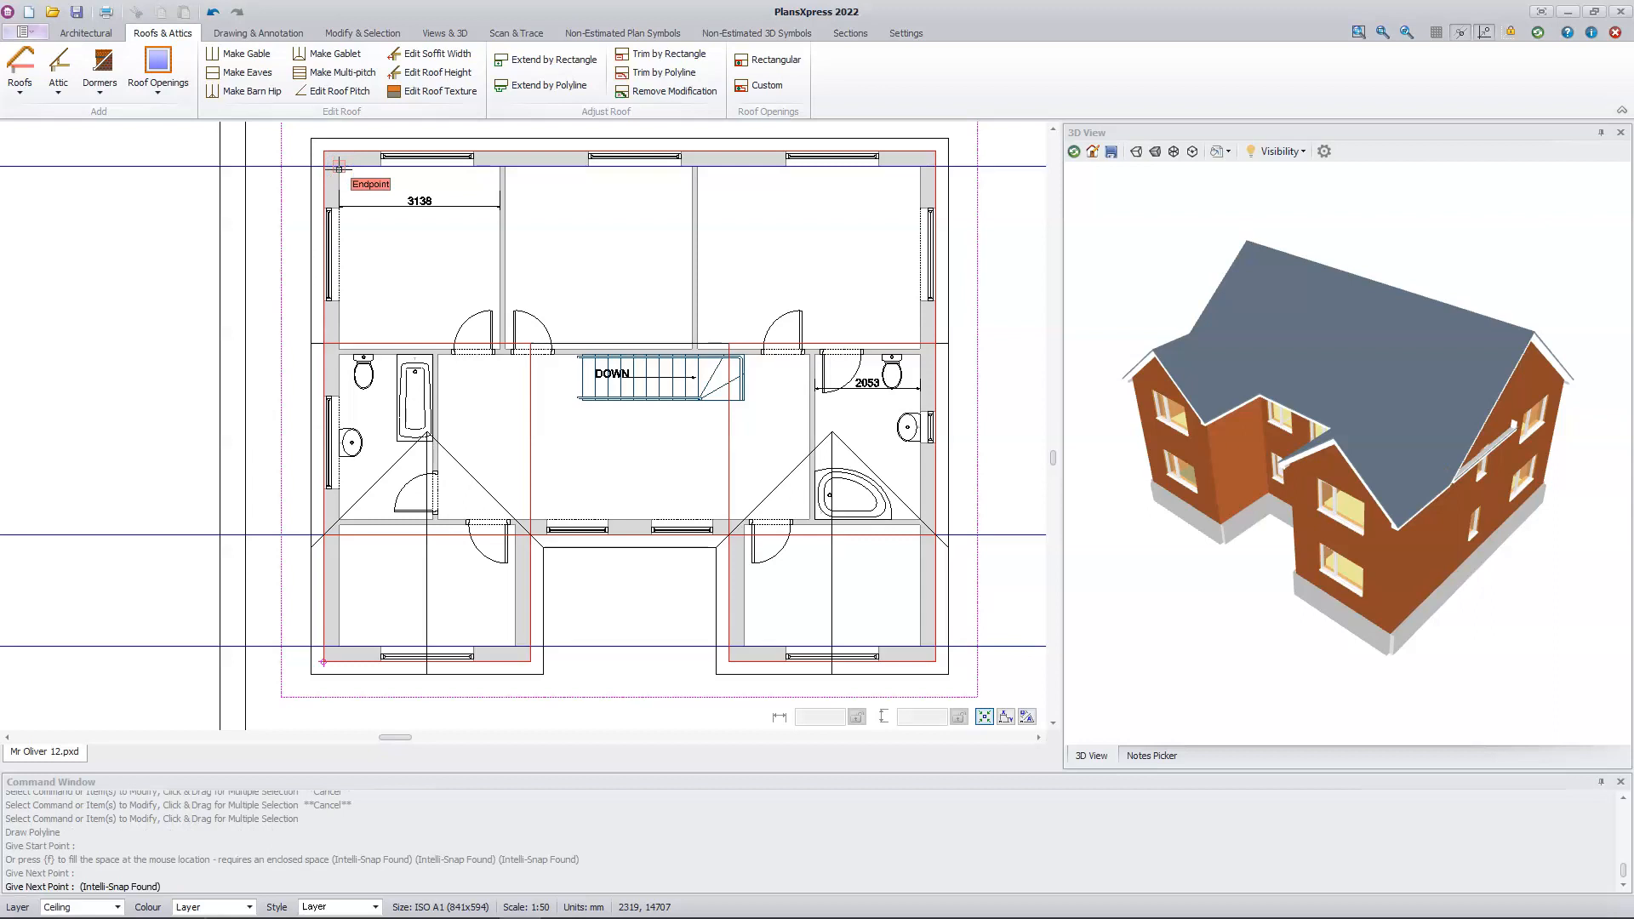
left_click(917, 168)
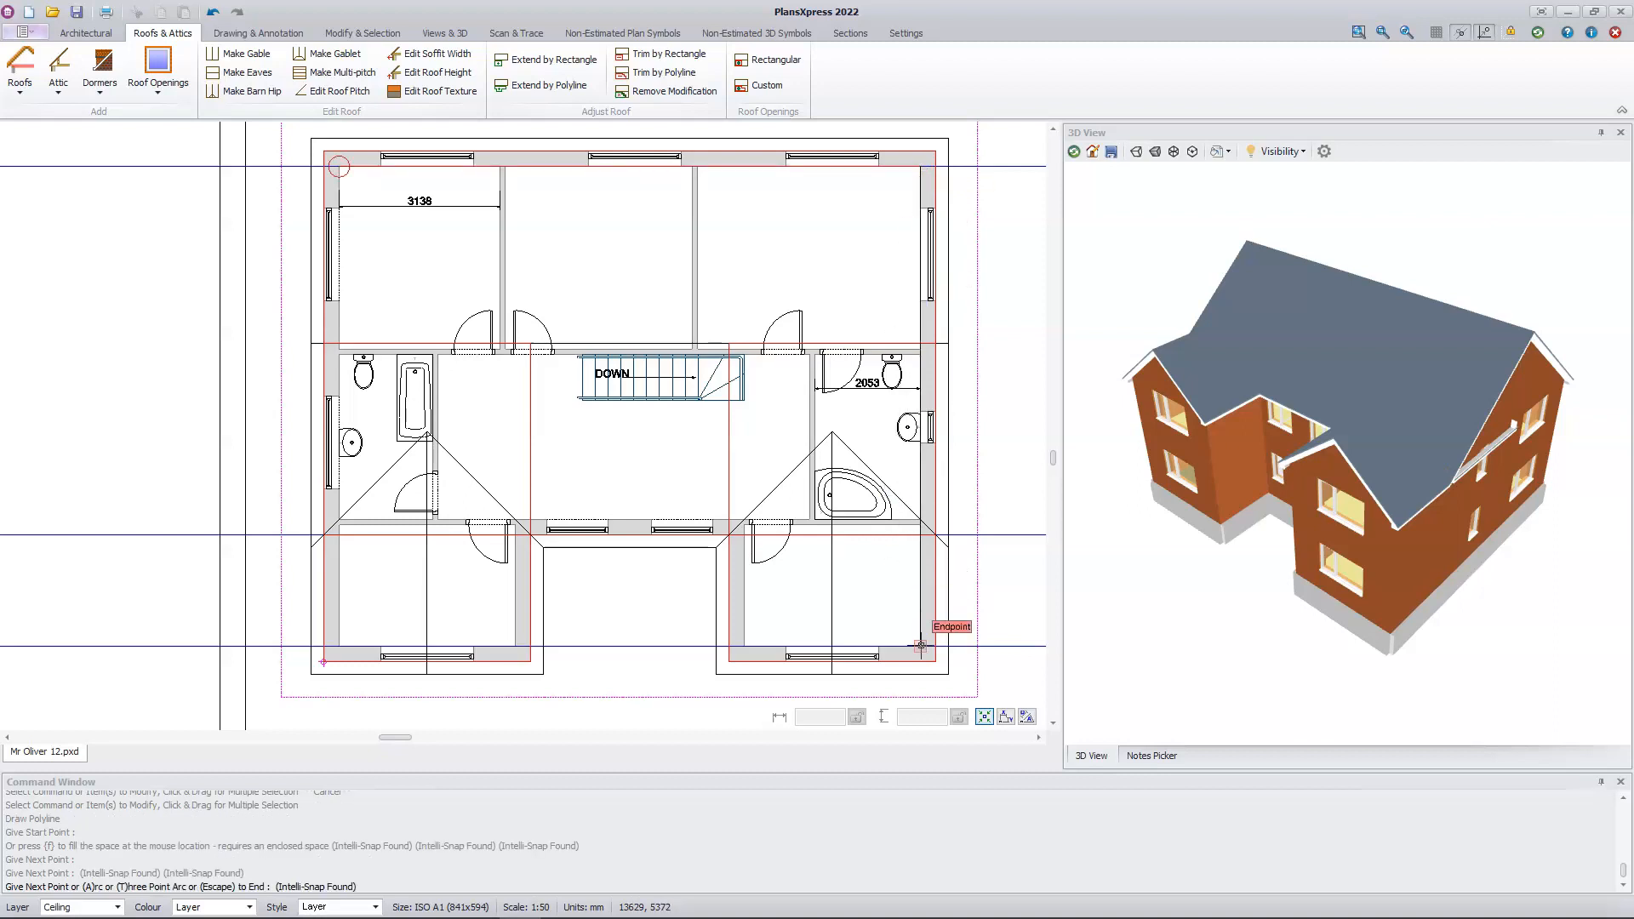
left_click(921, 645)
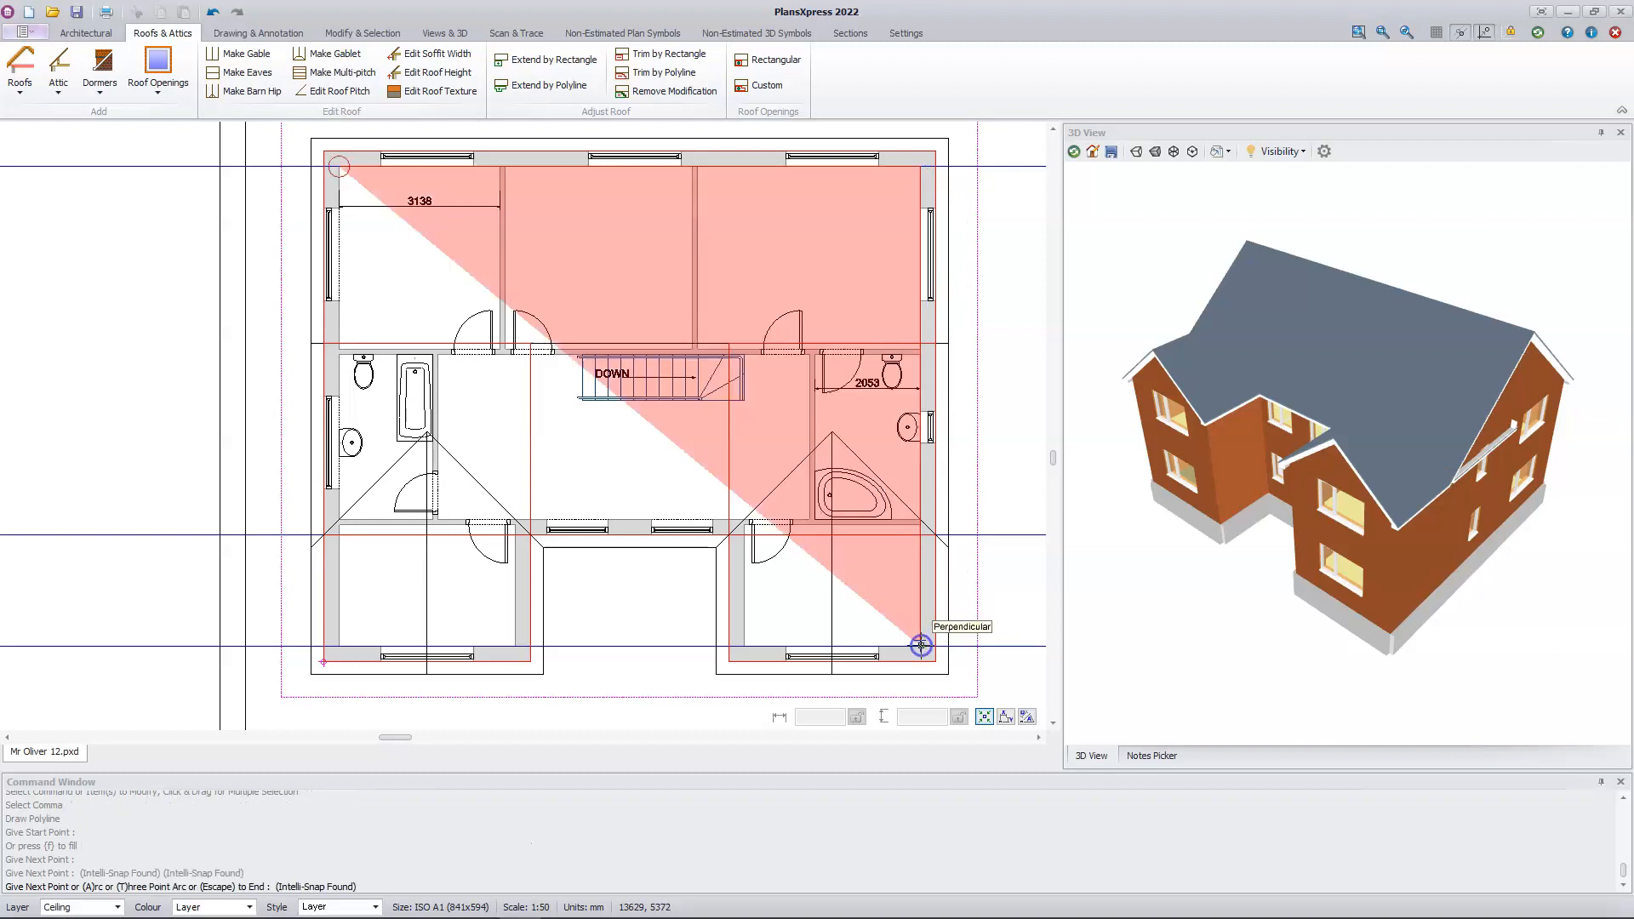
left_click(744, 646)
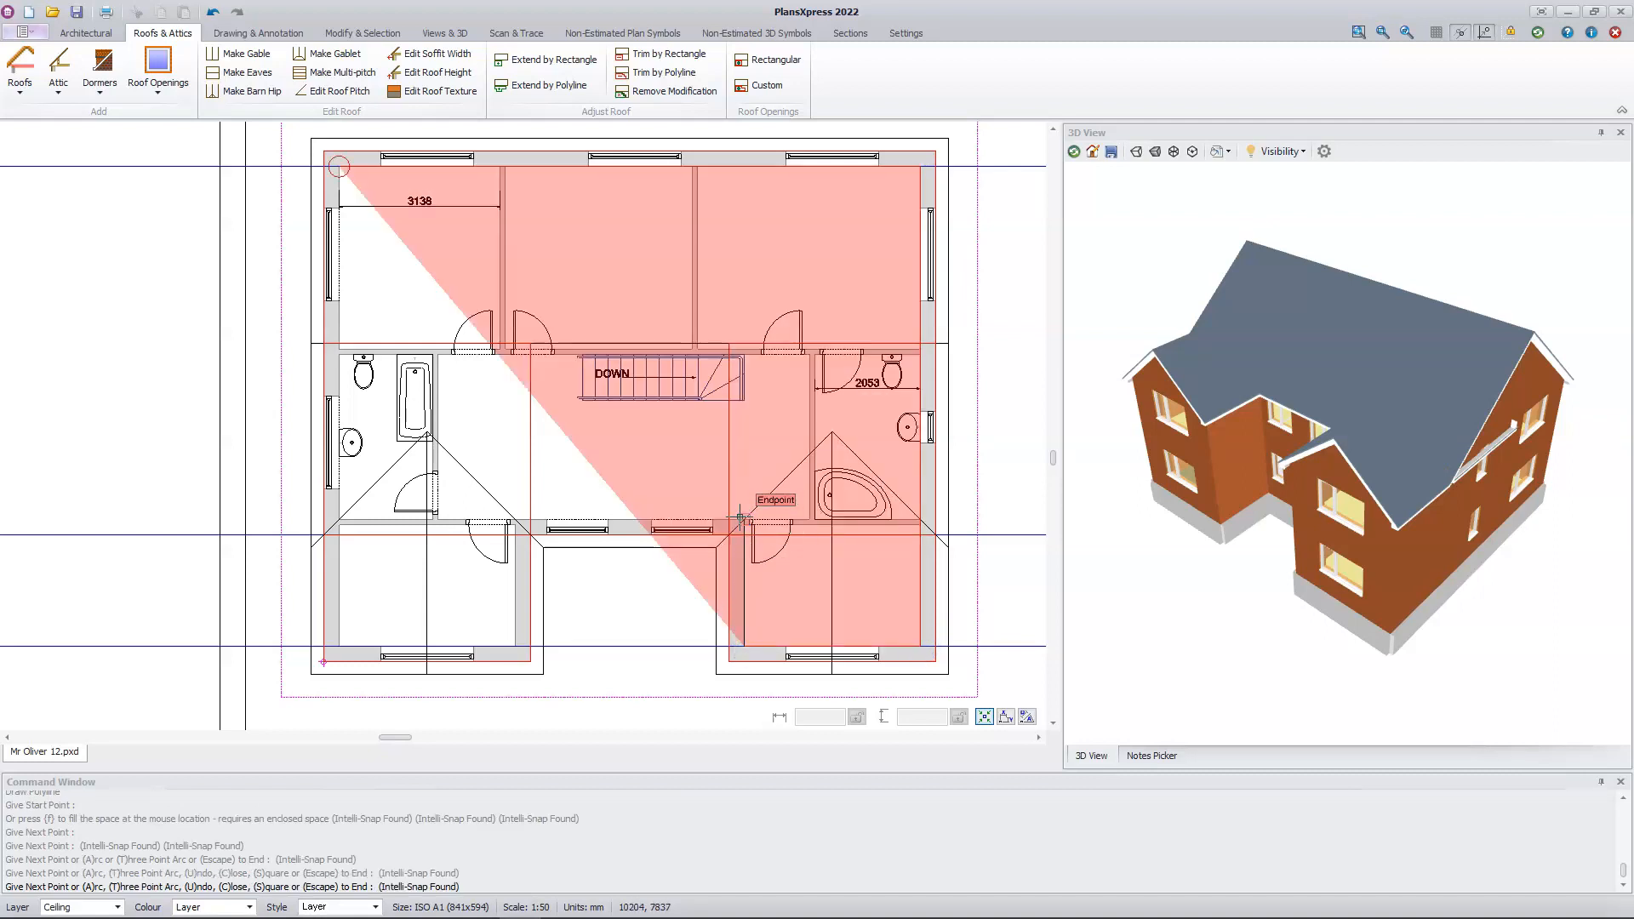
Step: Complete the flat ceiling outline along the recessed wall's inner face and around the left front wing's inside corners
scroll(741, 517, "up", 5)
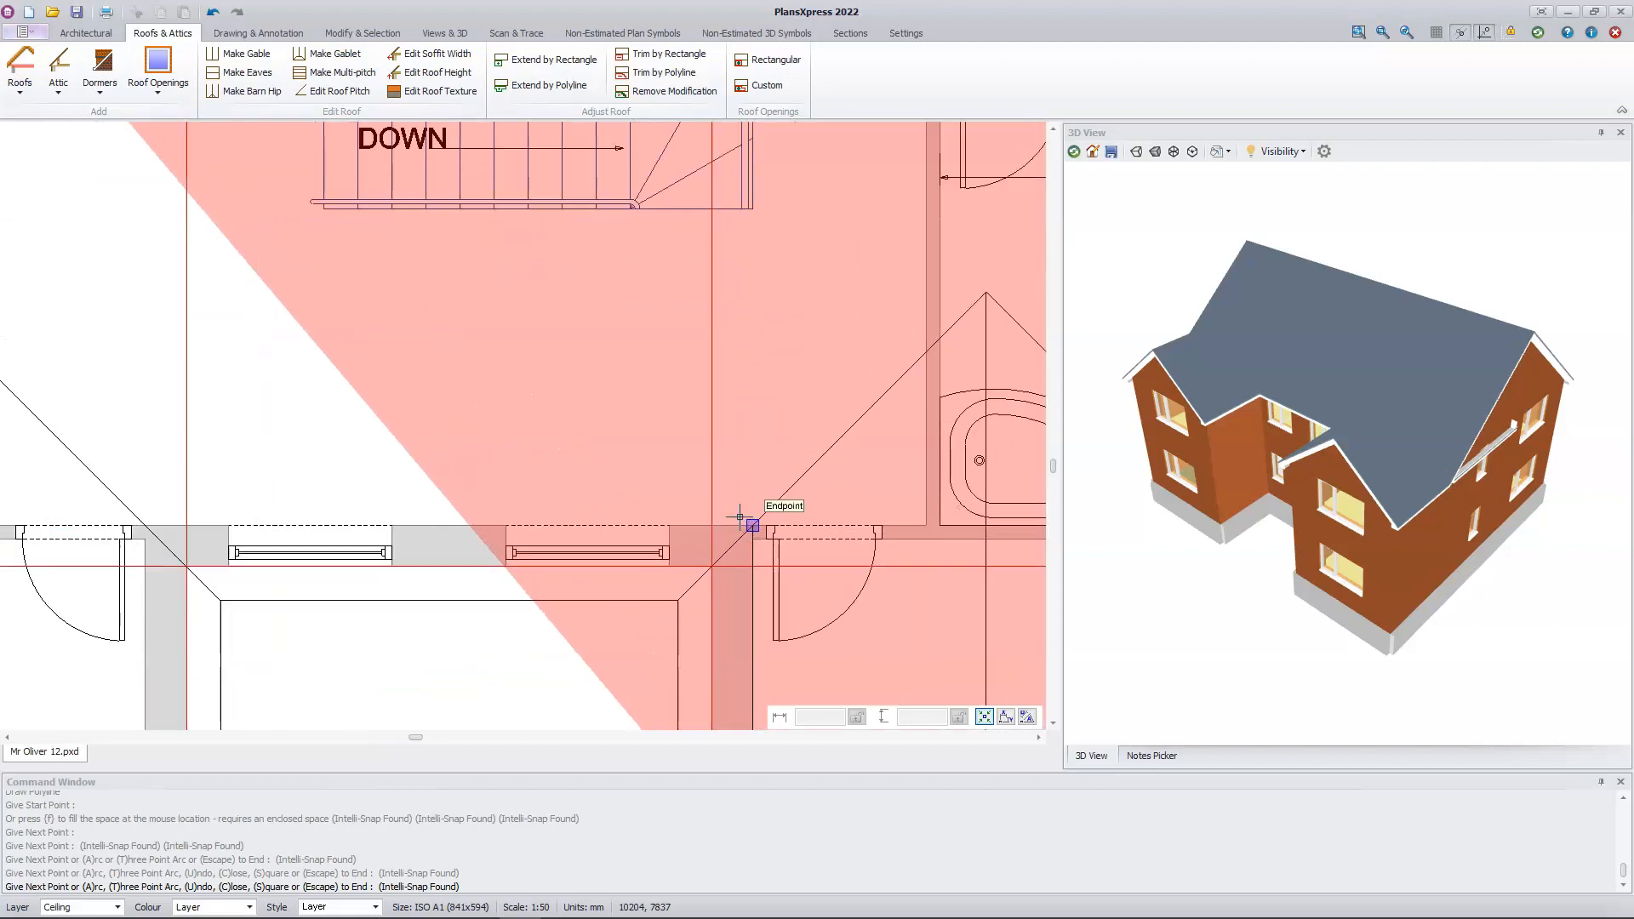
left_click(744, 527)
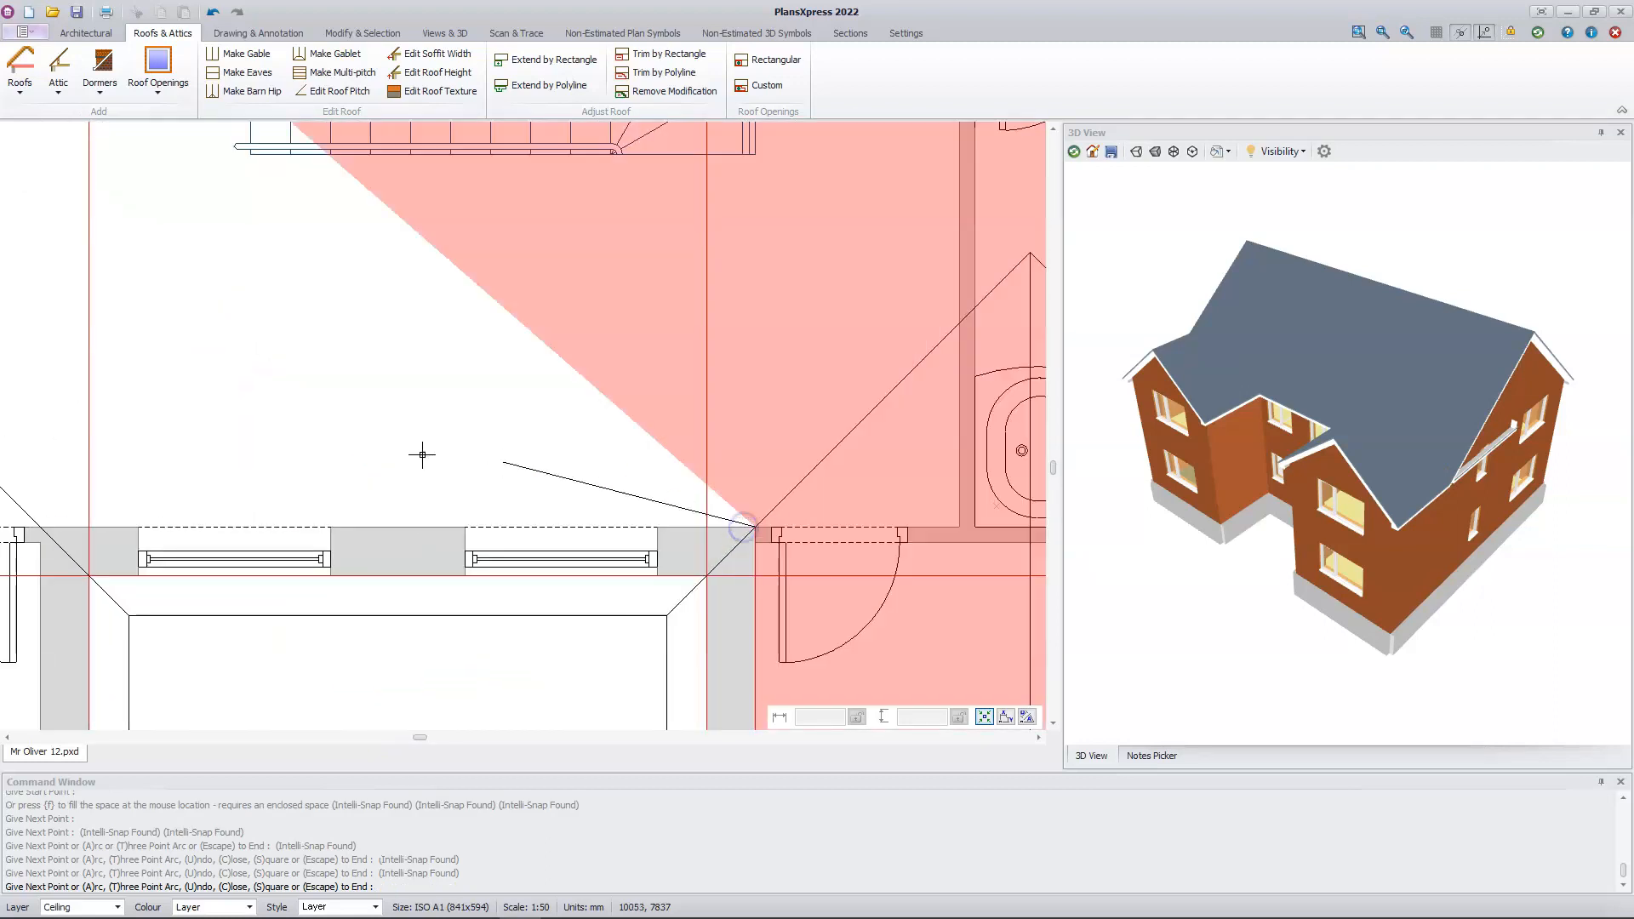
left_click(36, 518)
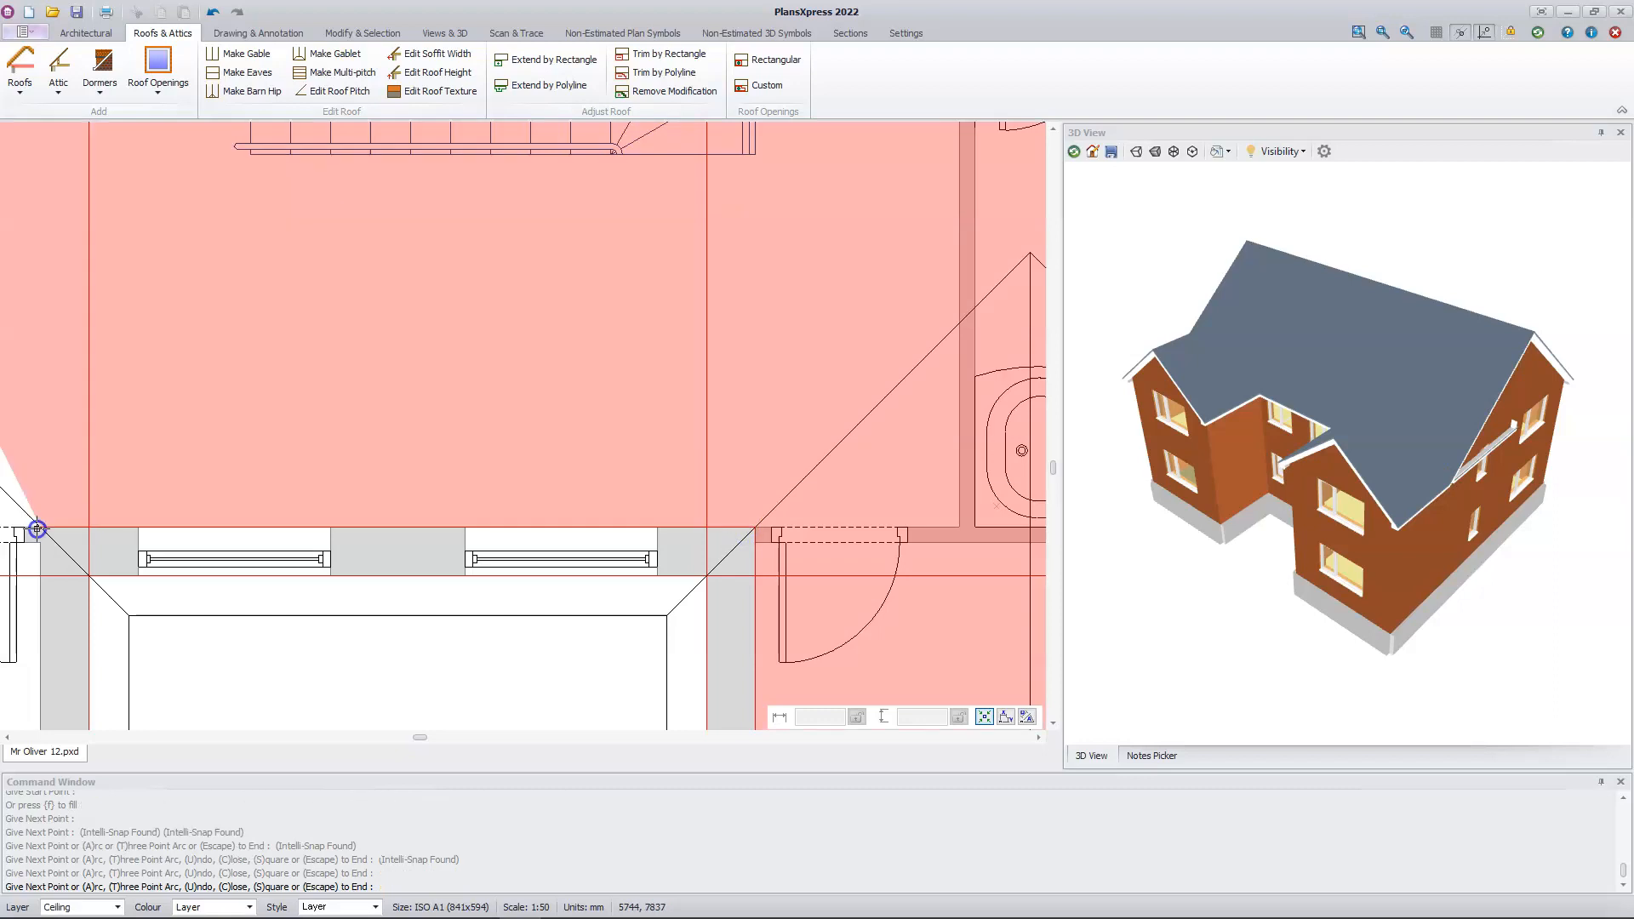
middle_click_drag(43, 532, 549, 255)
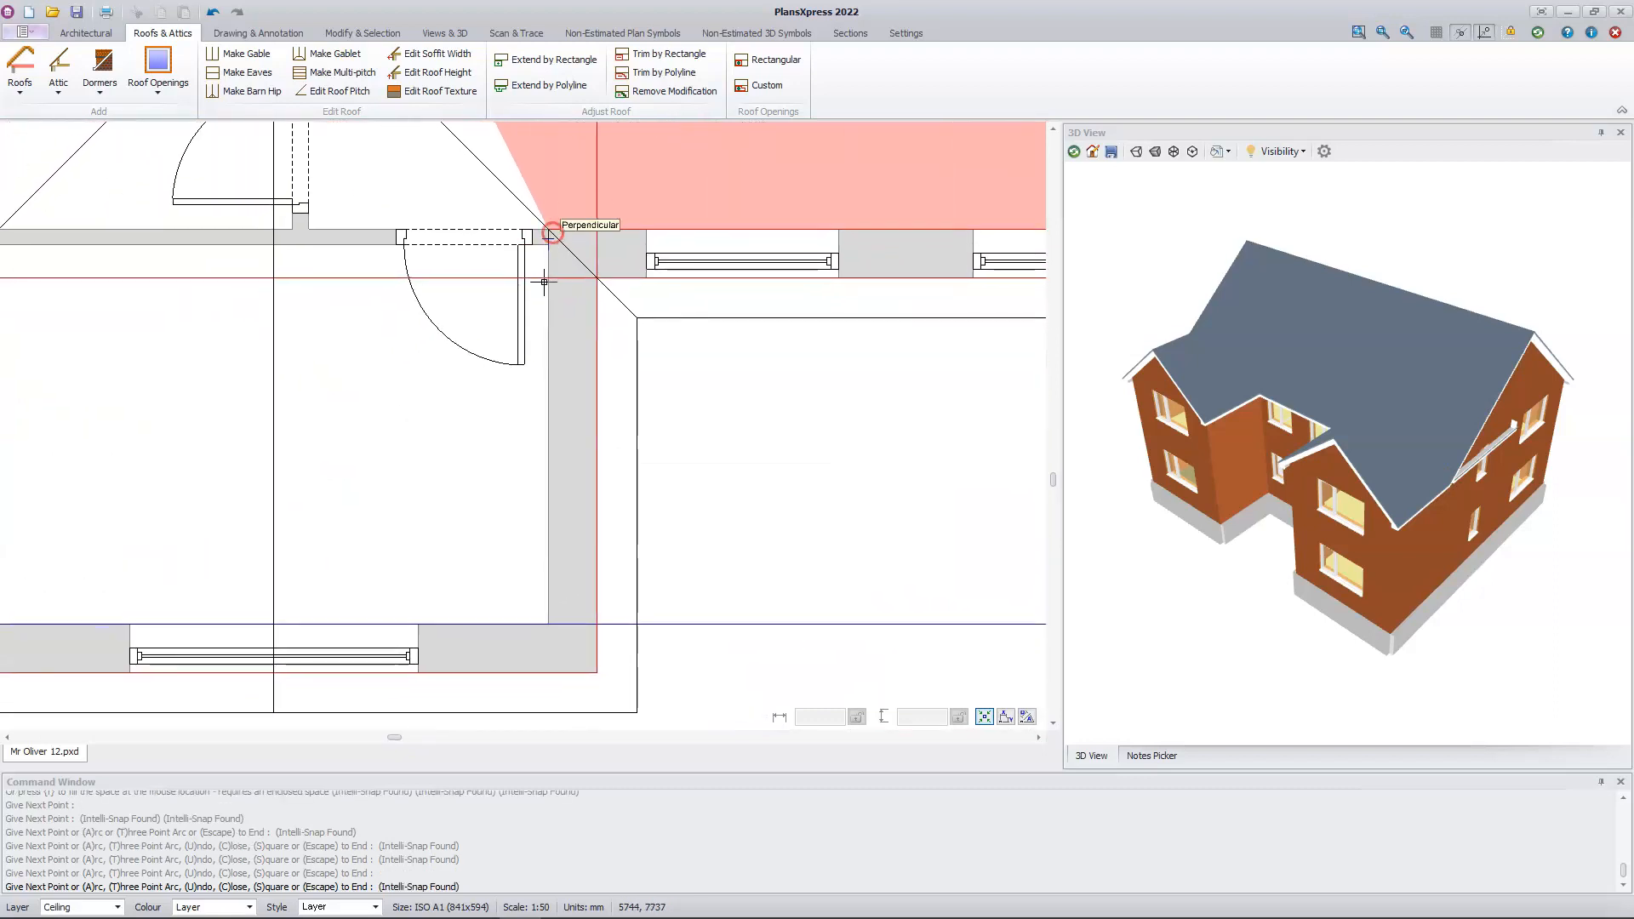
left_click(546, 629)
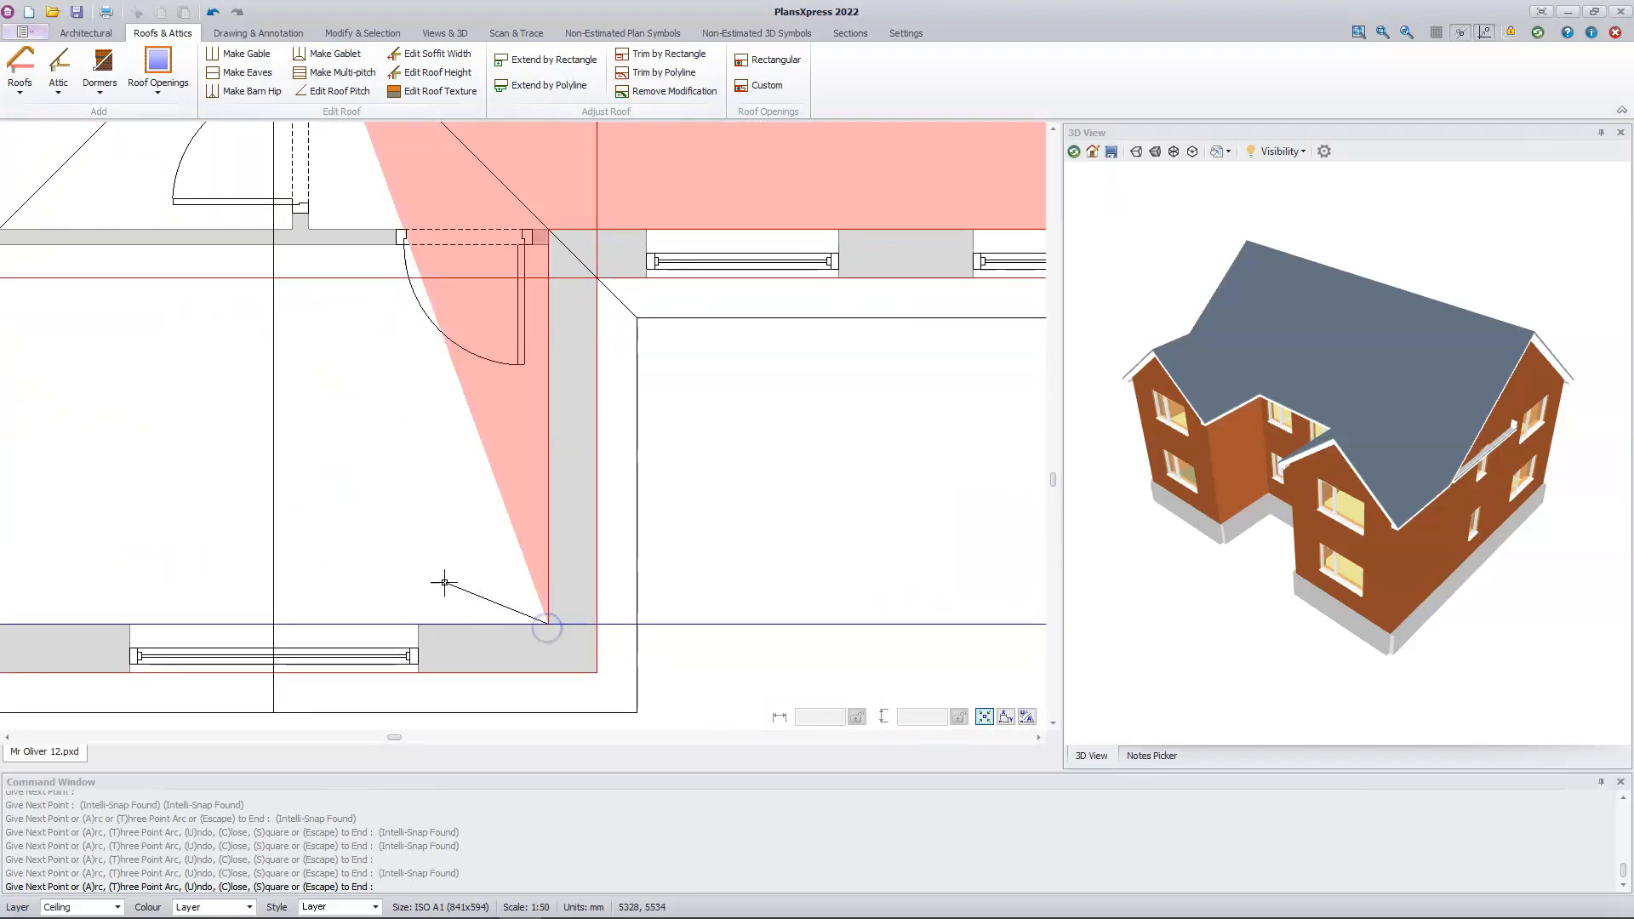
middle_click_drag(127, 460, 467, 529)
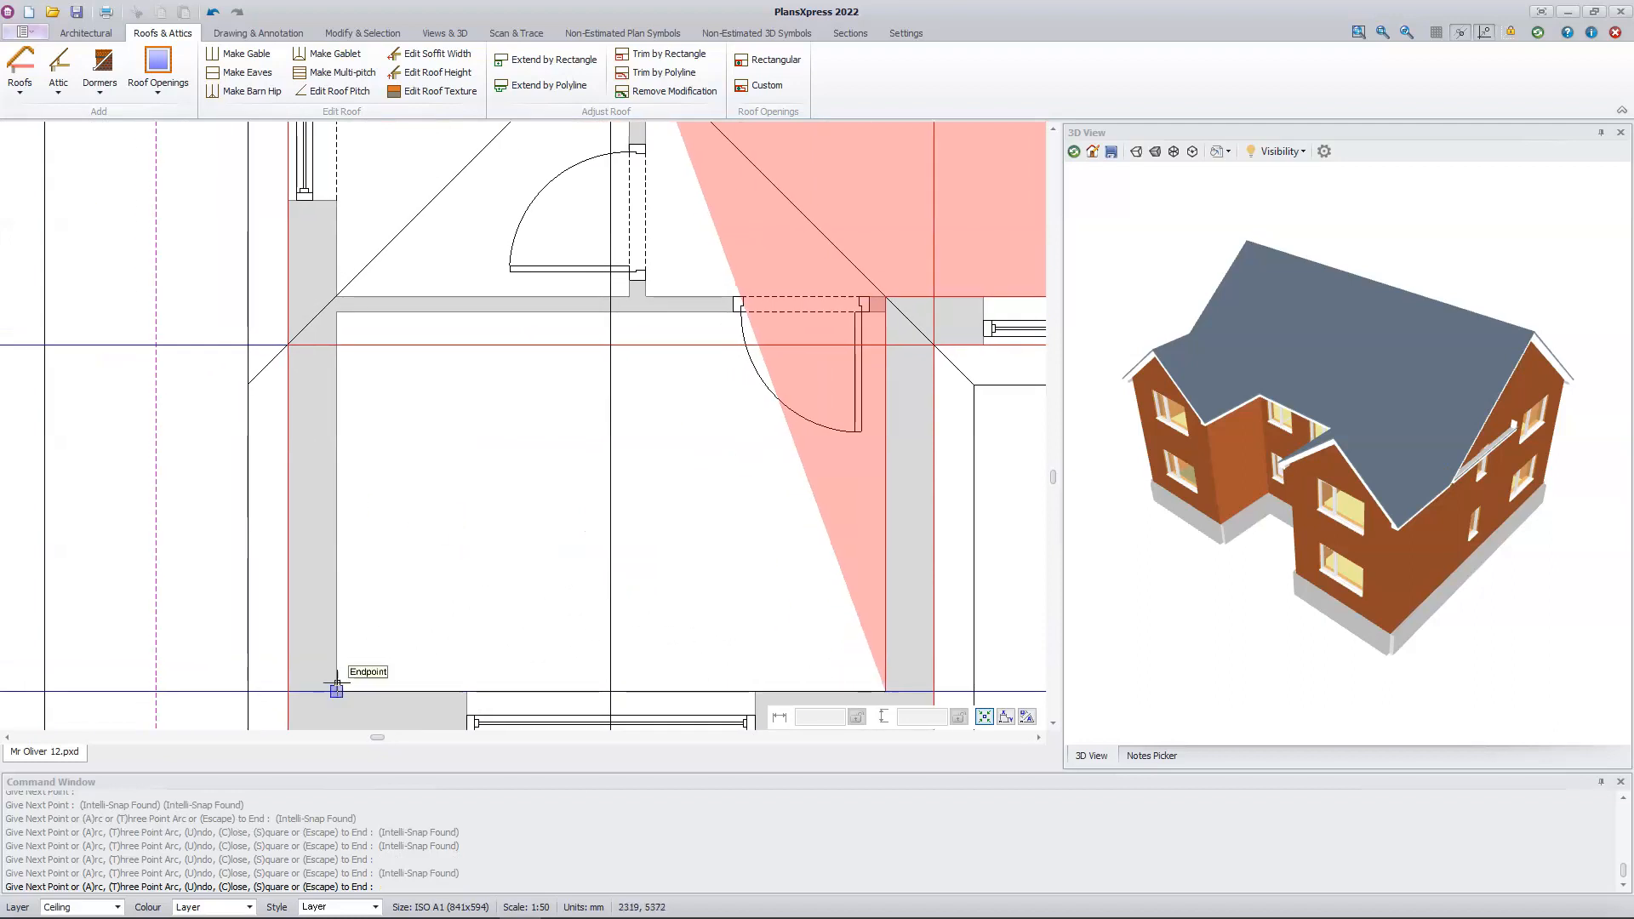
left_click(337, 683)
scroll(337, 683, "down", 3)
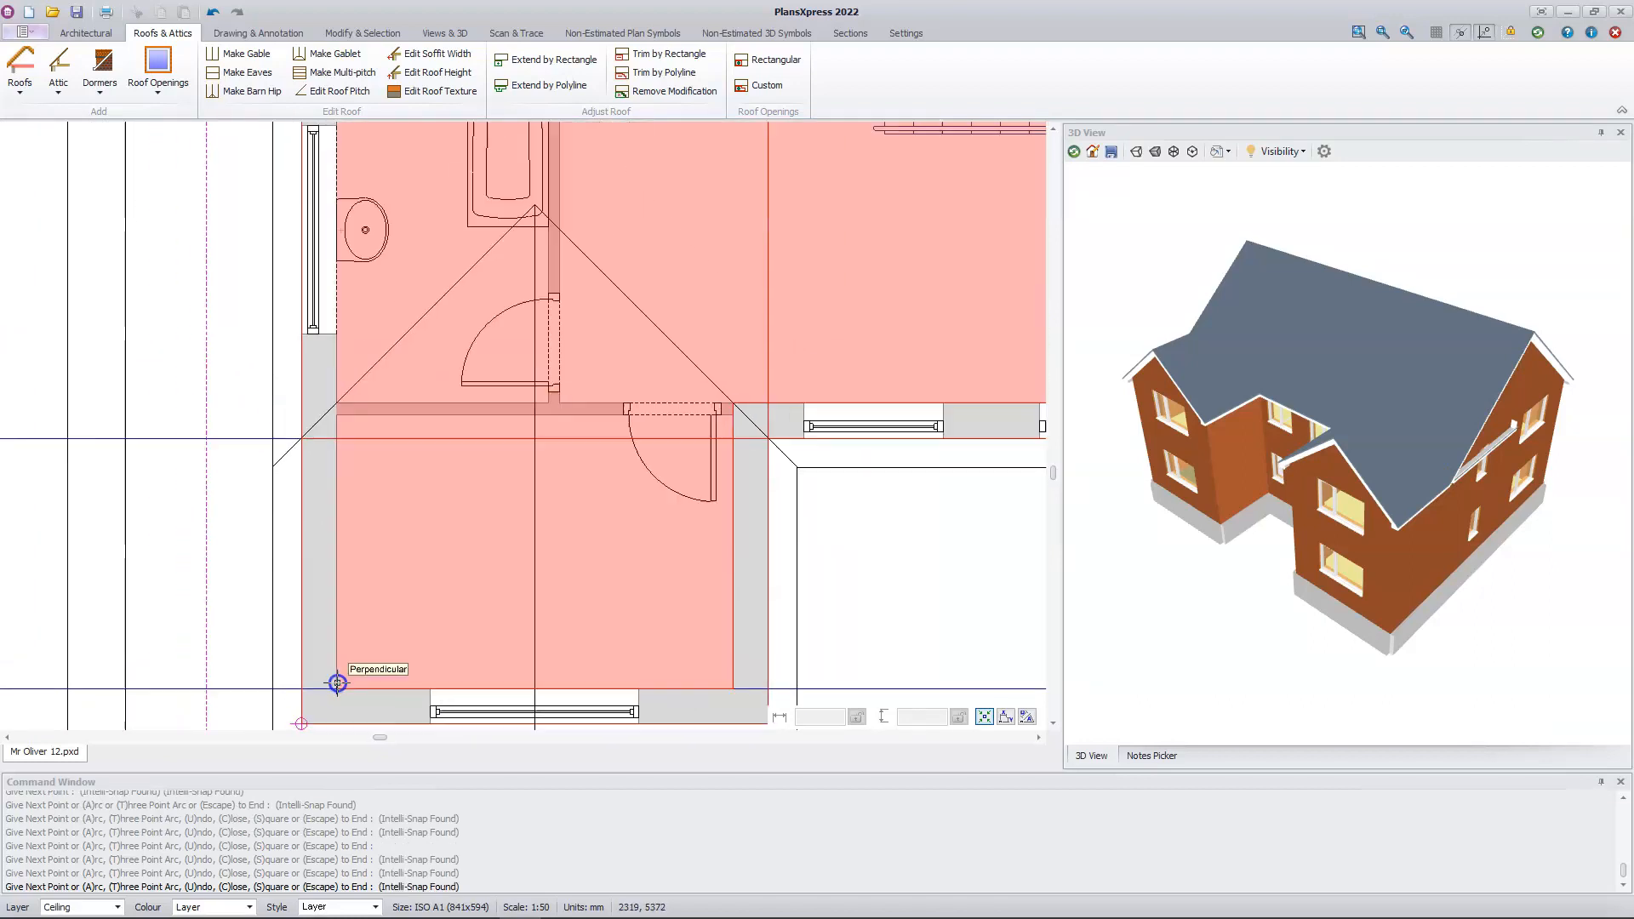
middle_click_drag(337, 683, 310, 654)
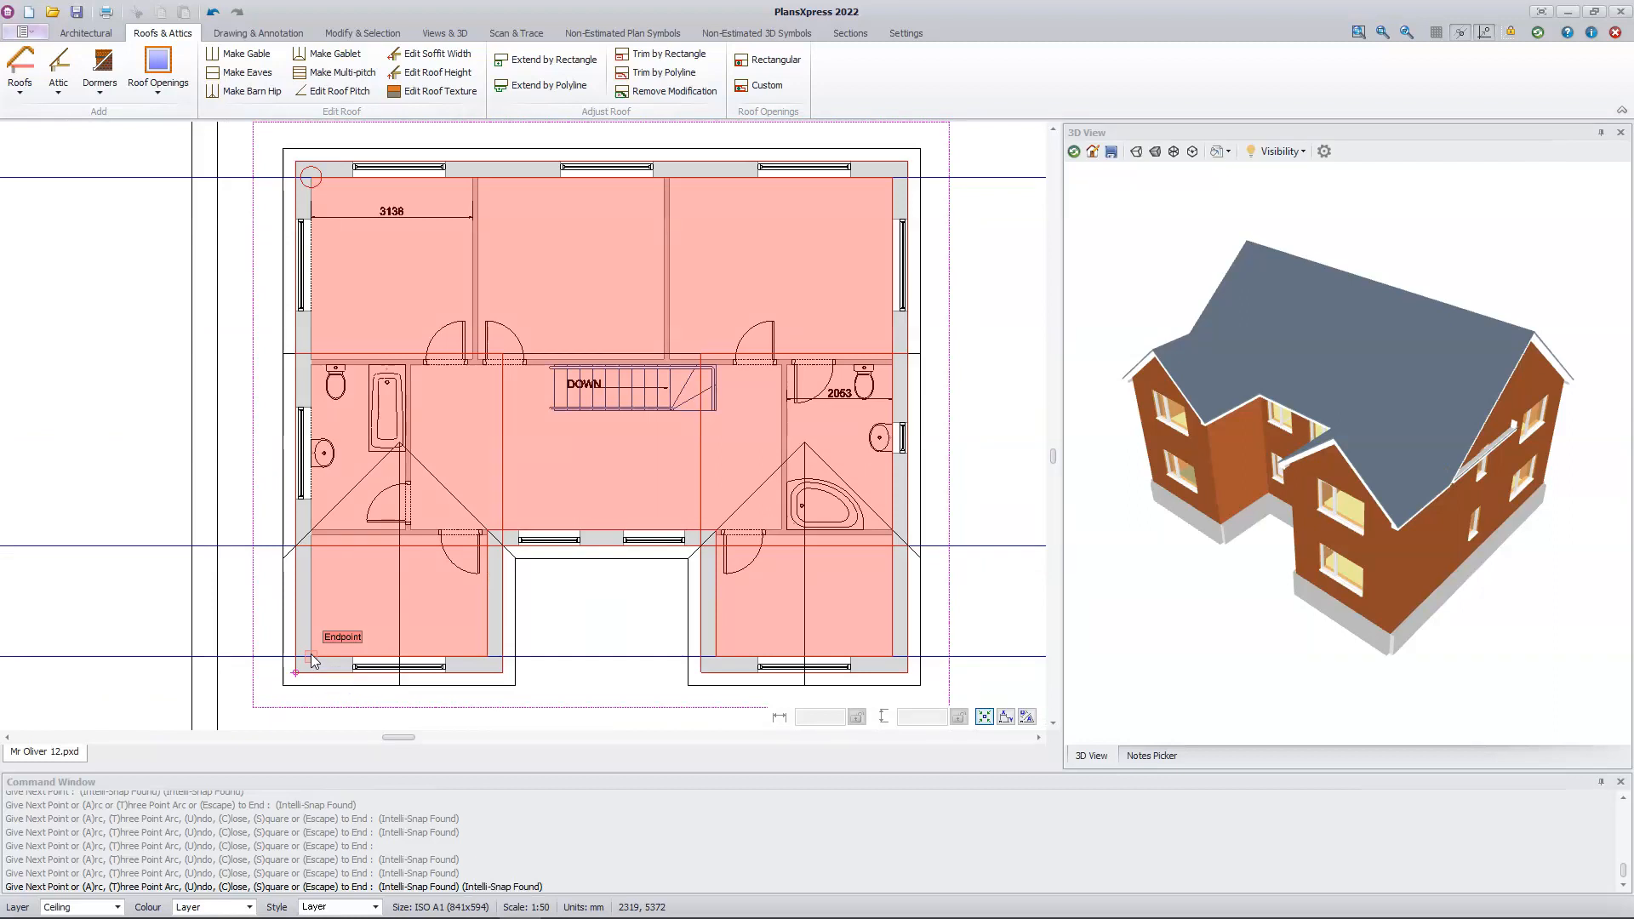
left_click(310, 654)
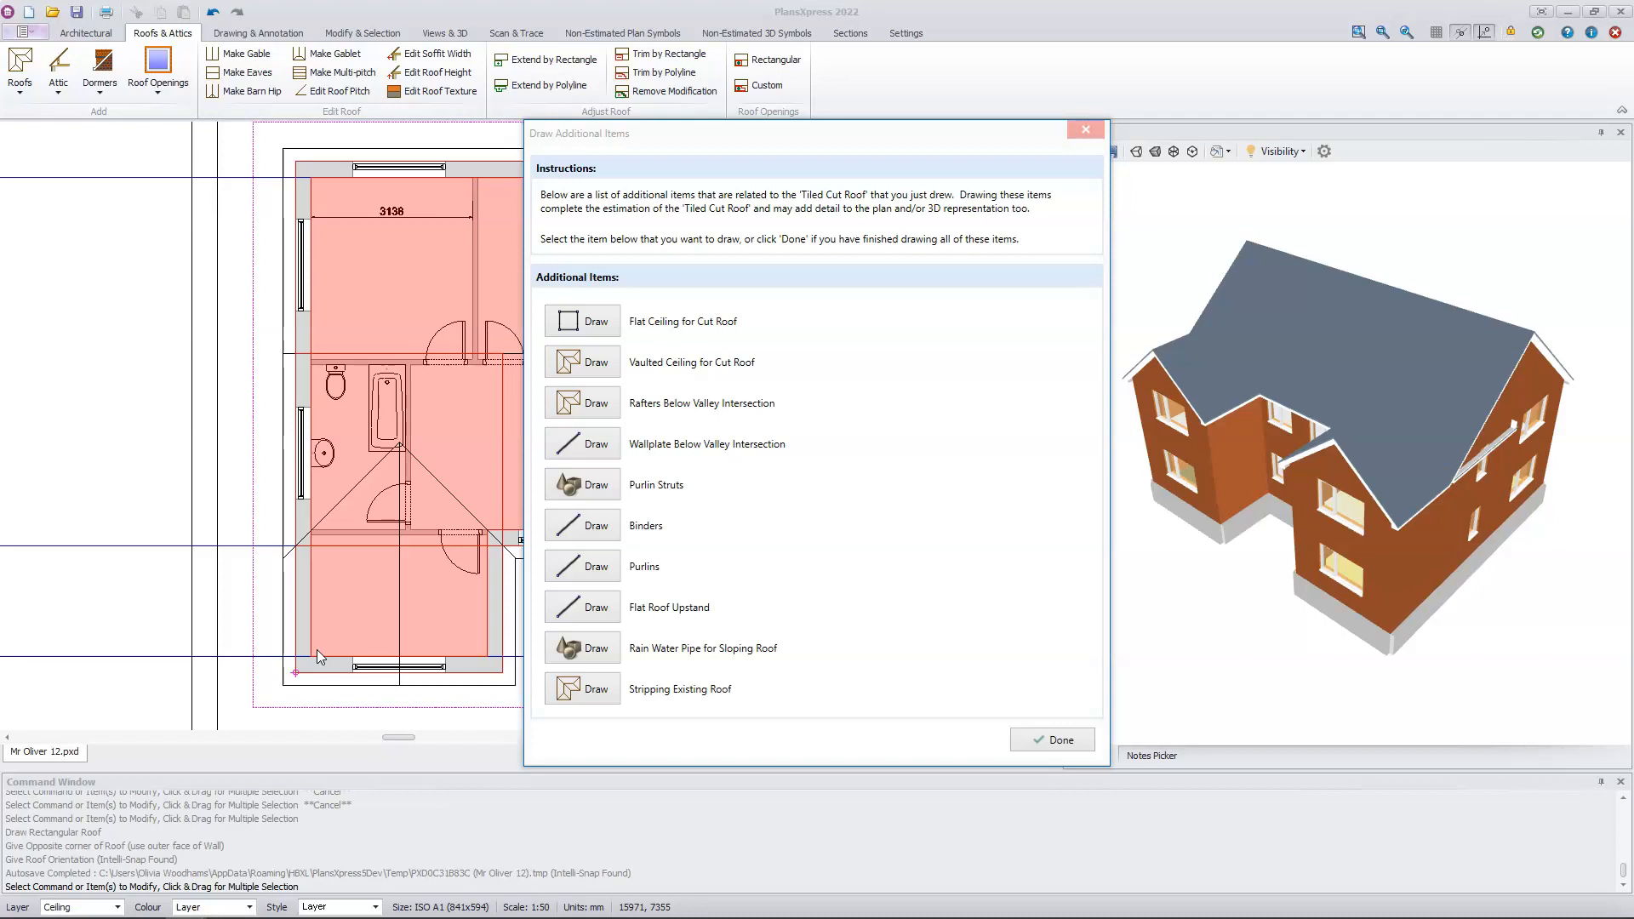
Step: Draw rafters below the left wing's valley intersection at 0.4 m centres, as a triangle on the main roof's front plane
left_click(589, 403)
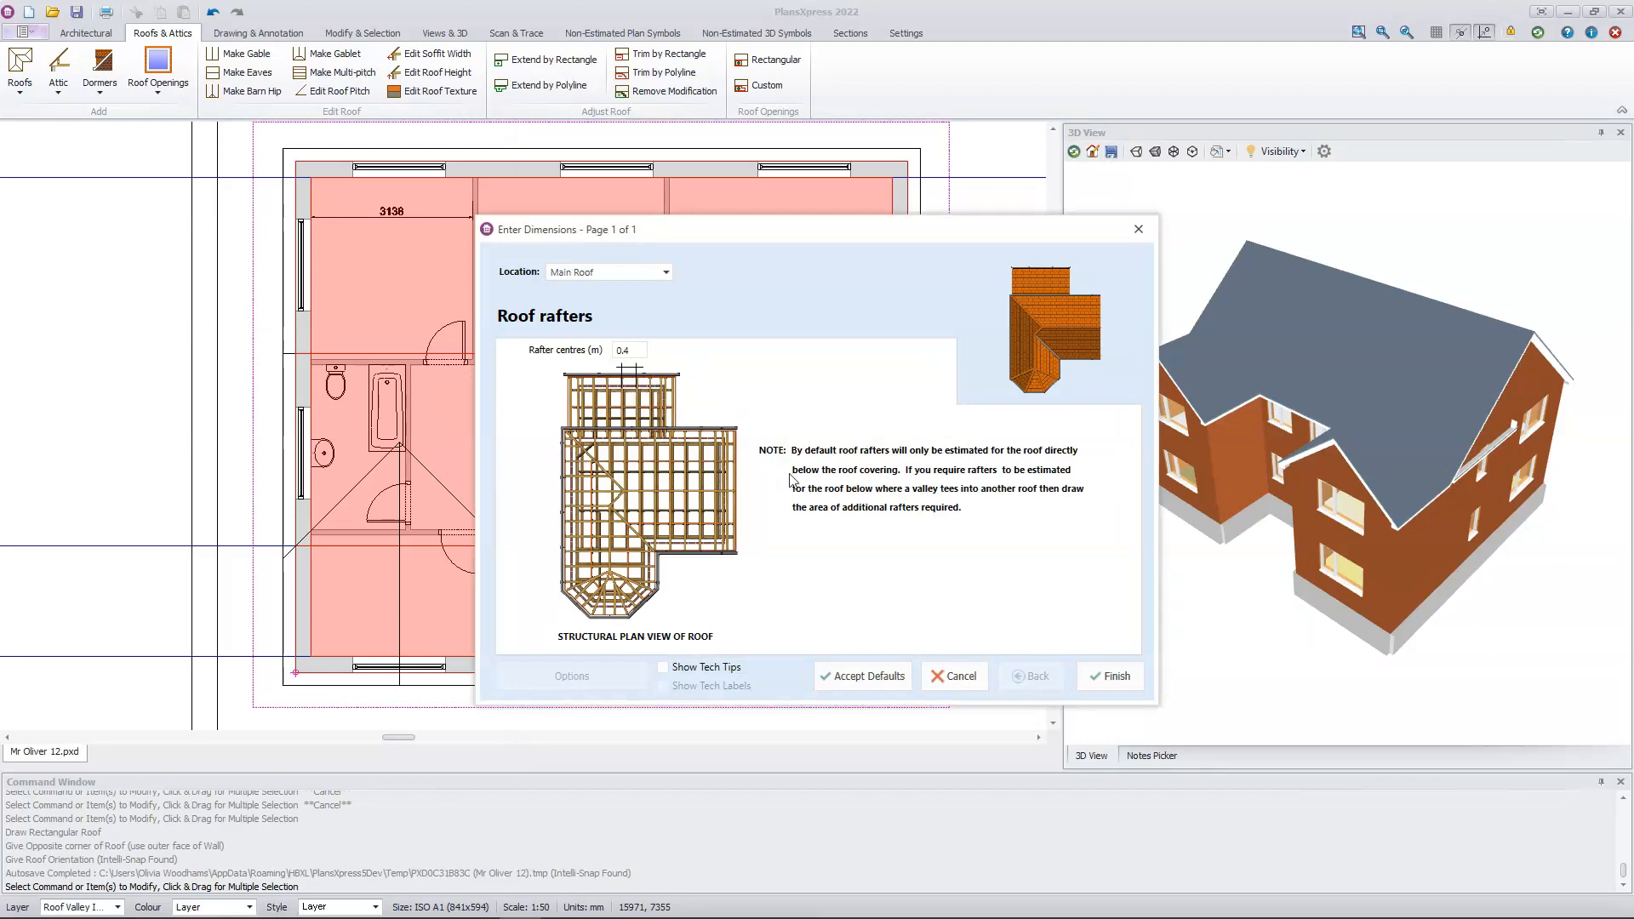
left_click(1111, 677)
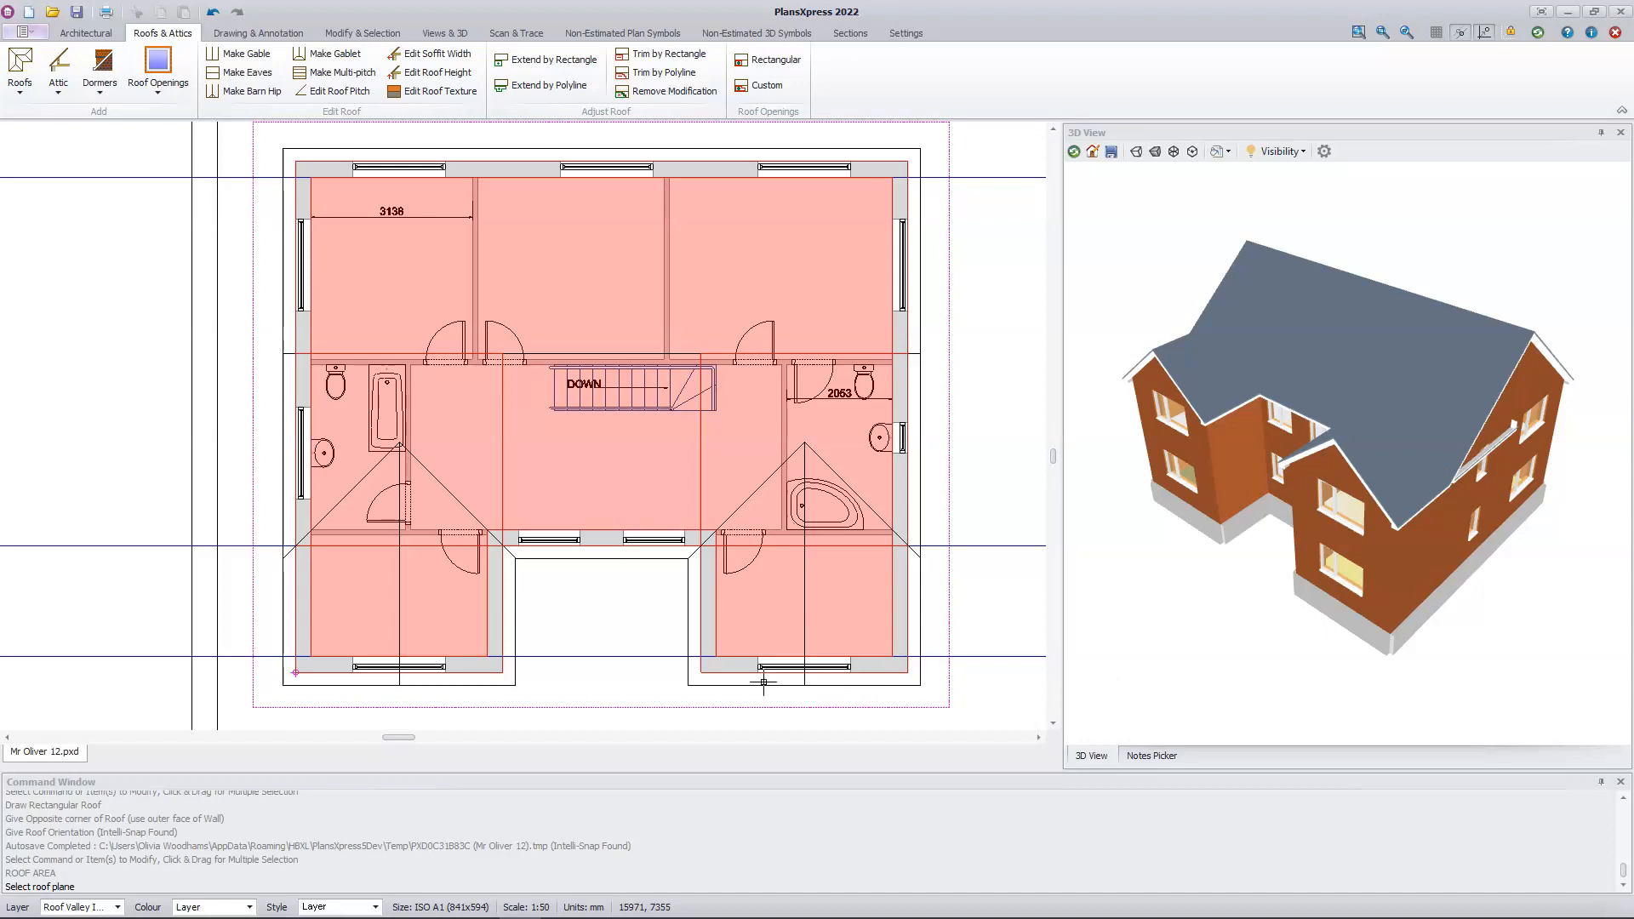
left_click(368, 547)
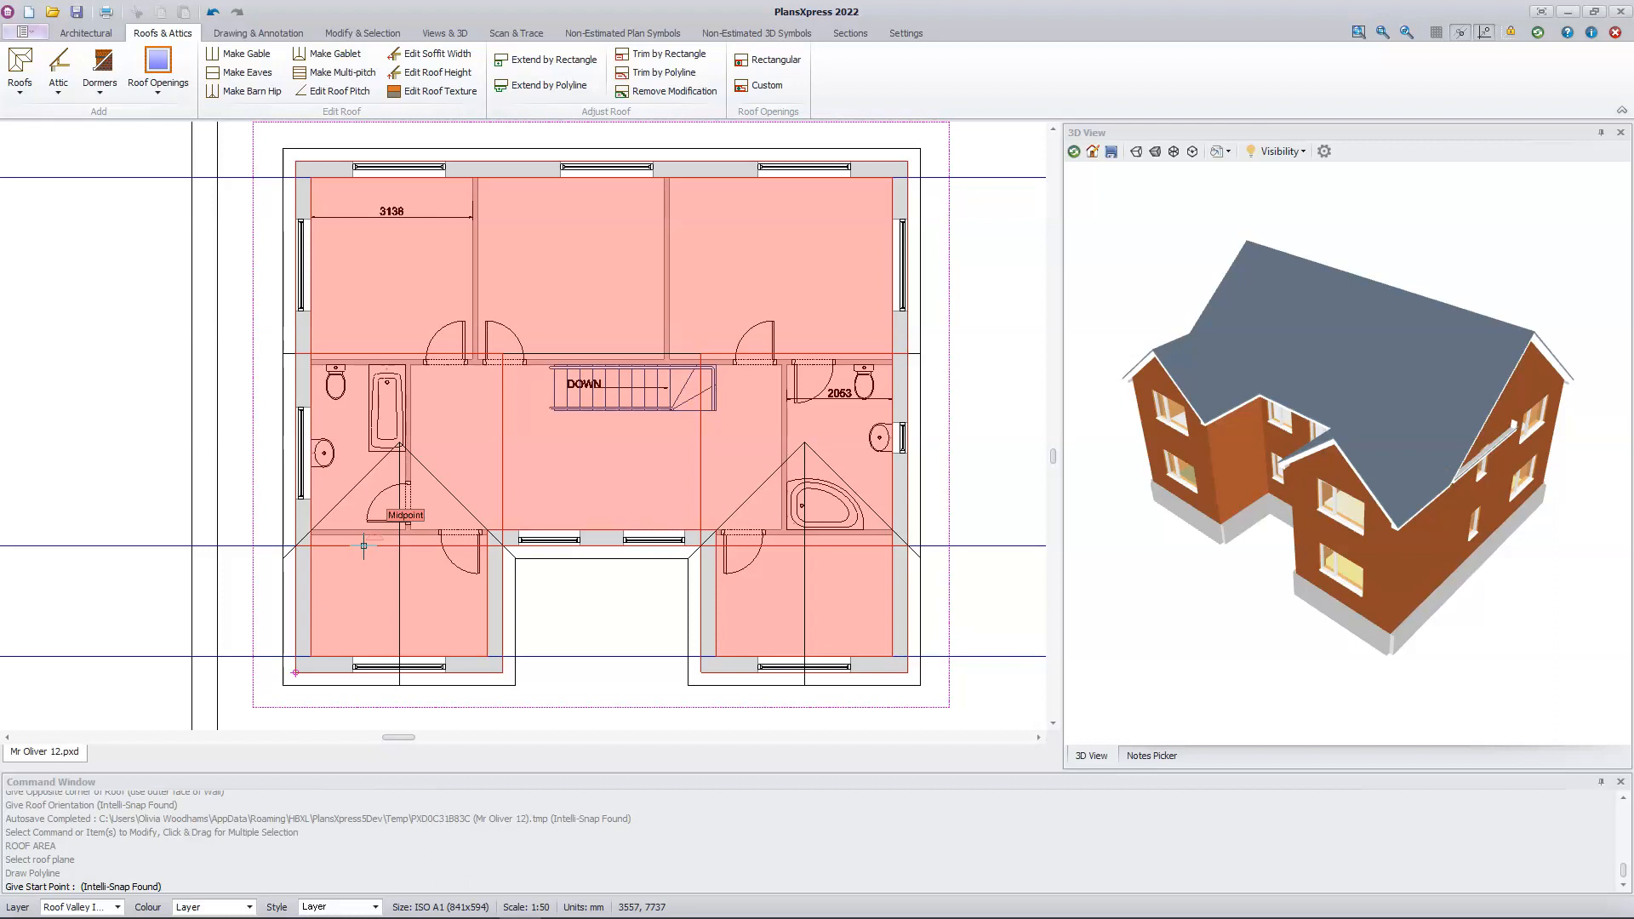
left_click(293, 542)
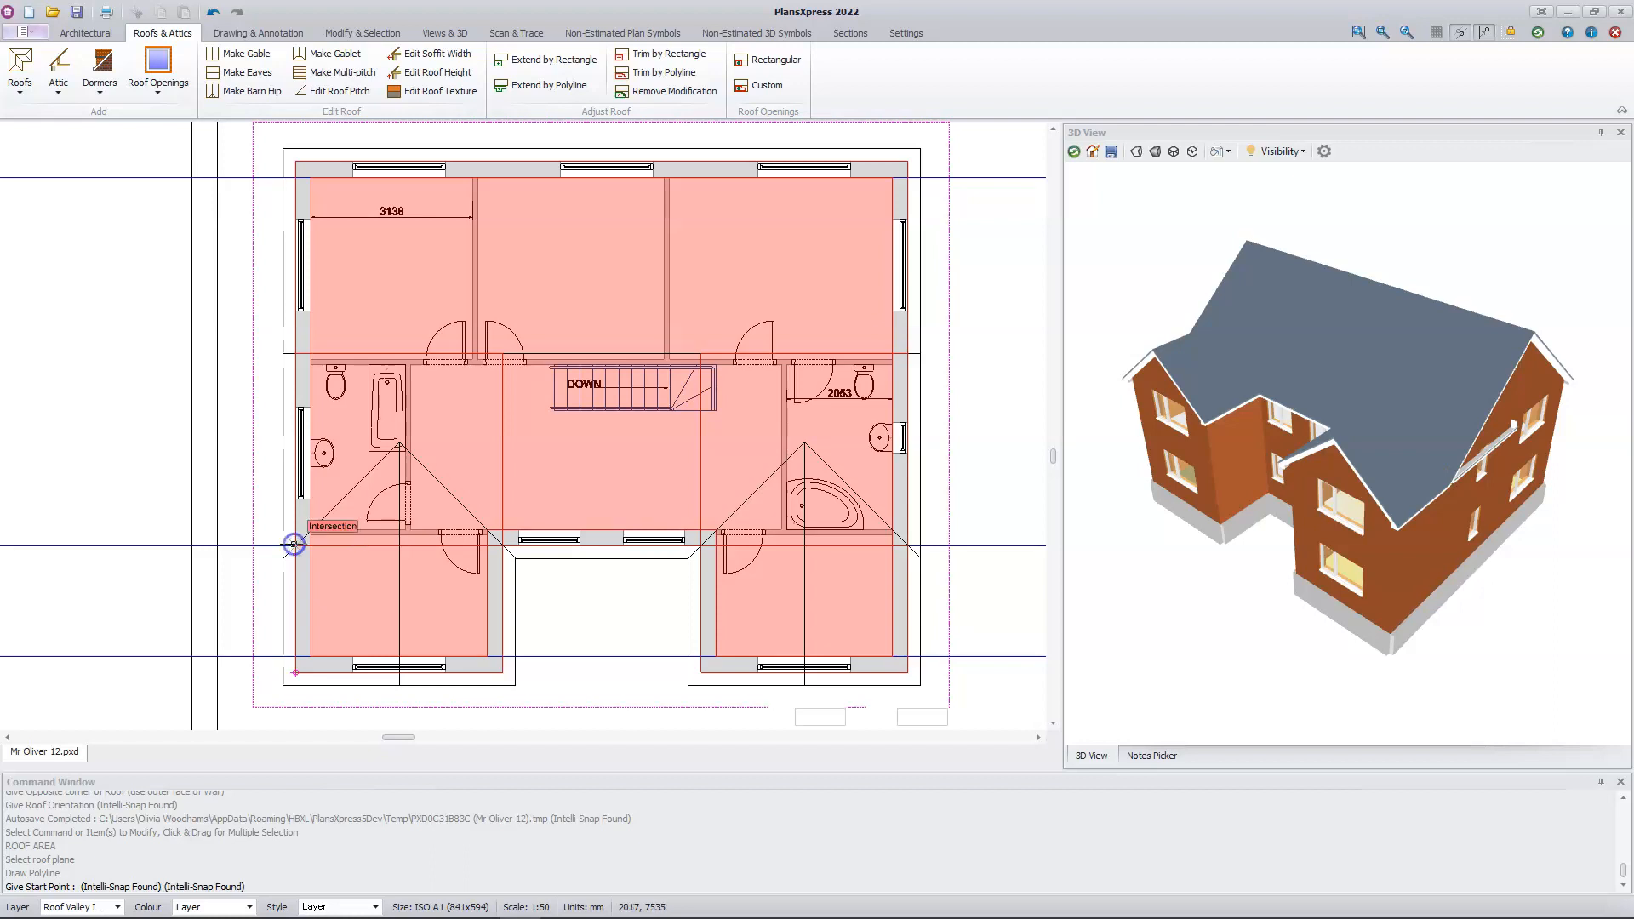
left_click(400, 441)
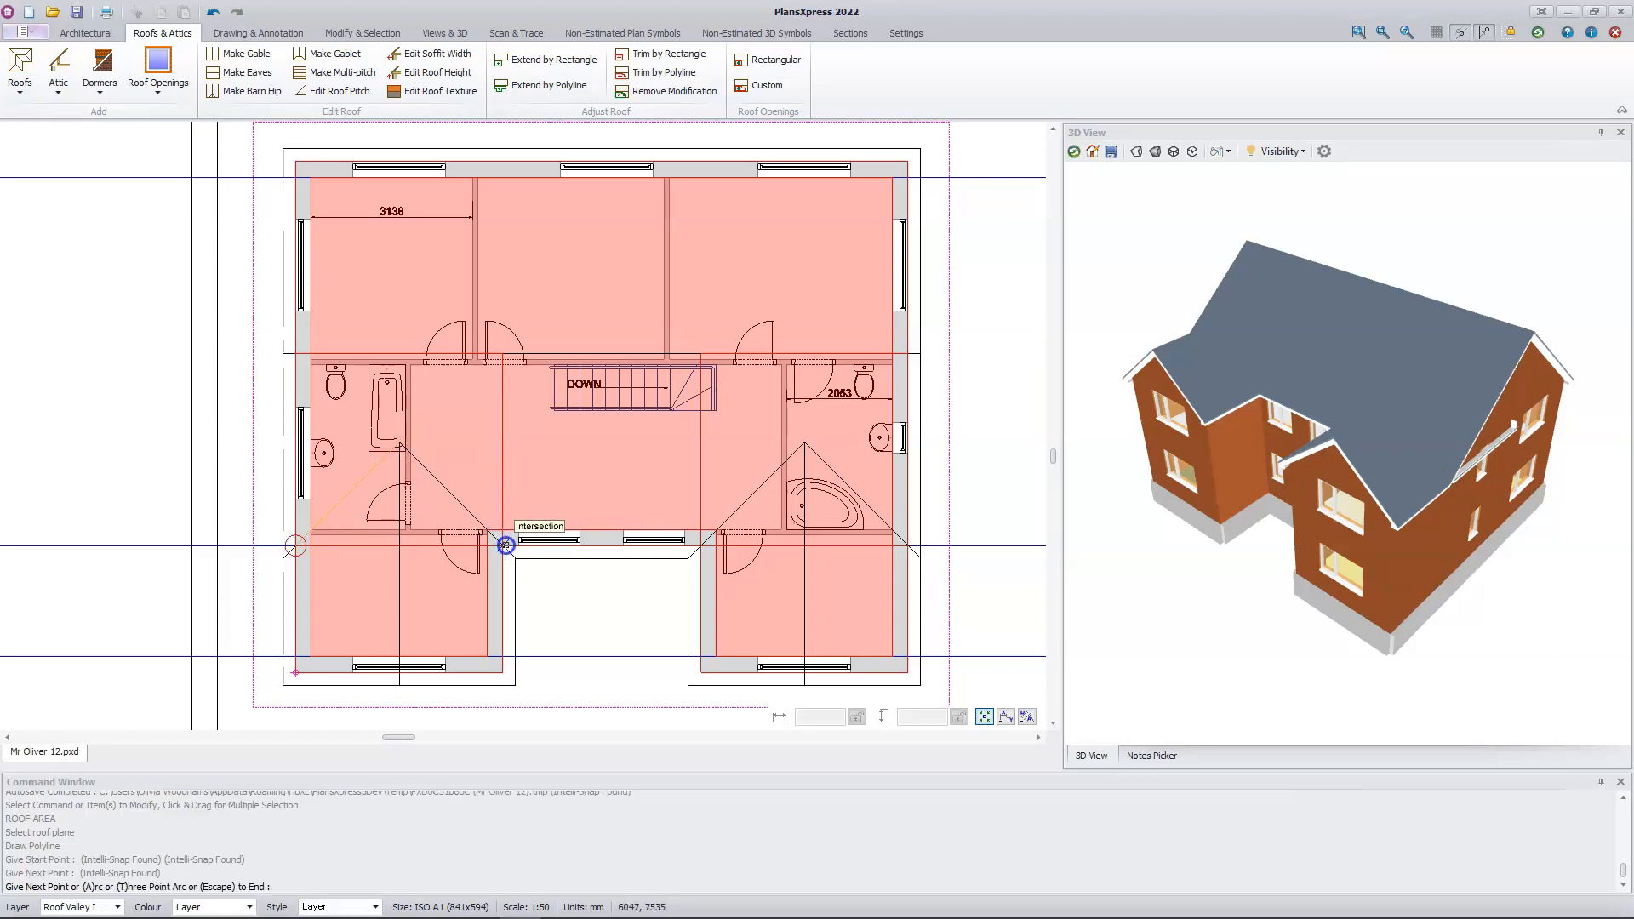
left_click(505, 545)
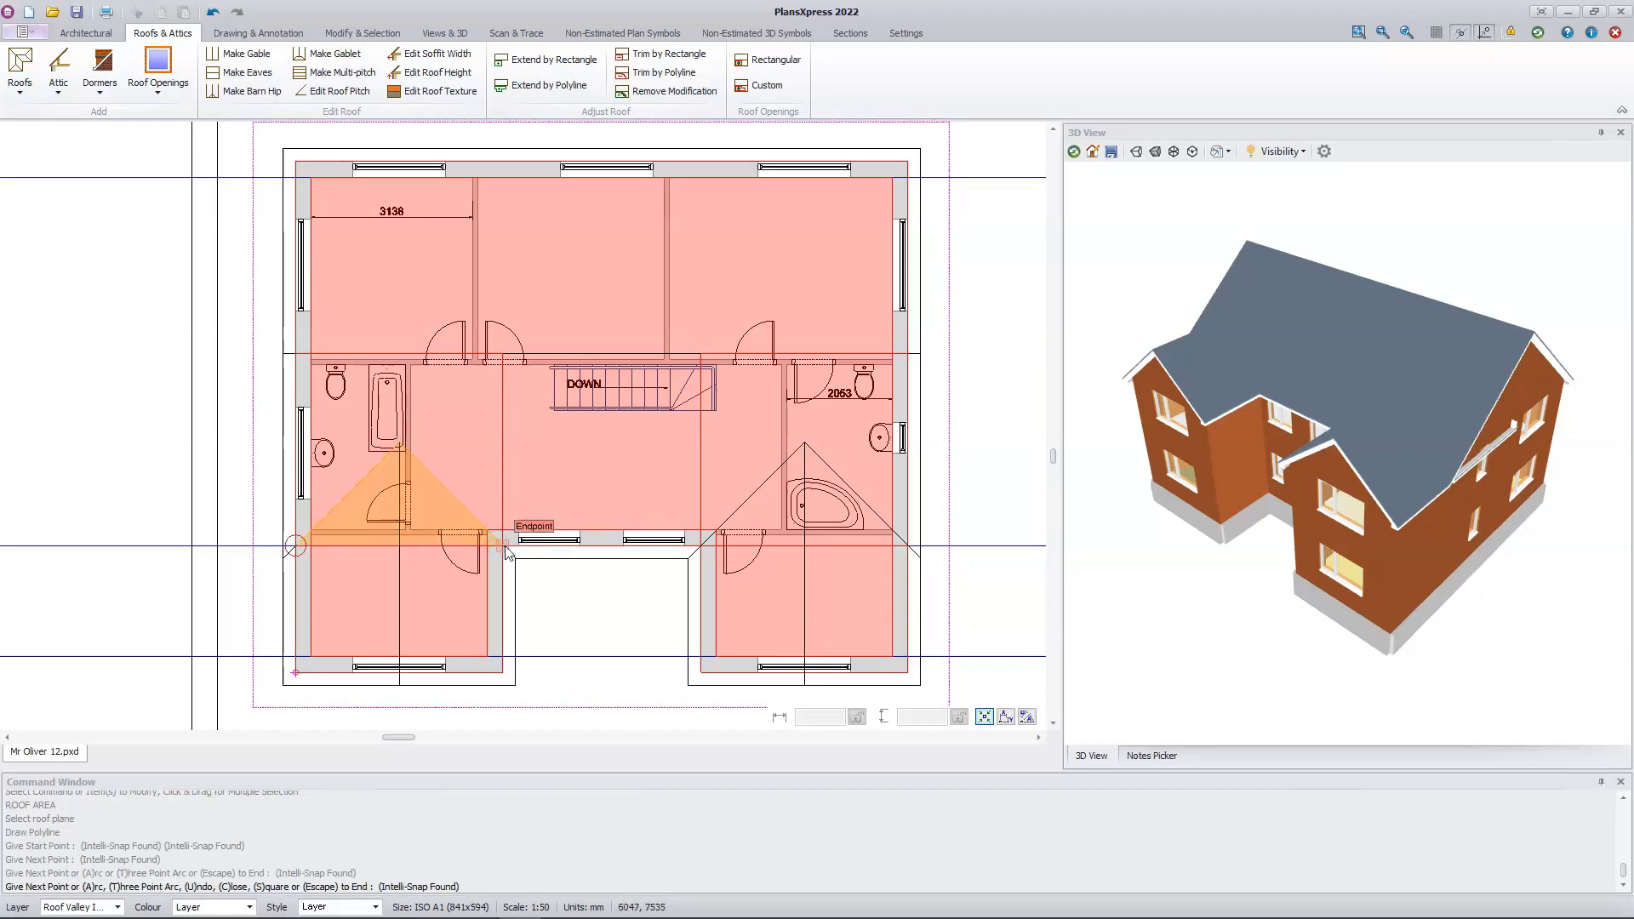
key("Escape")
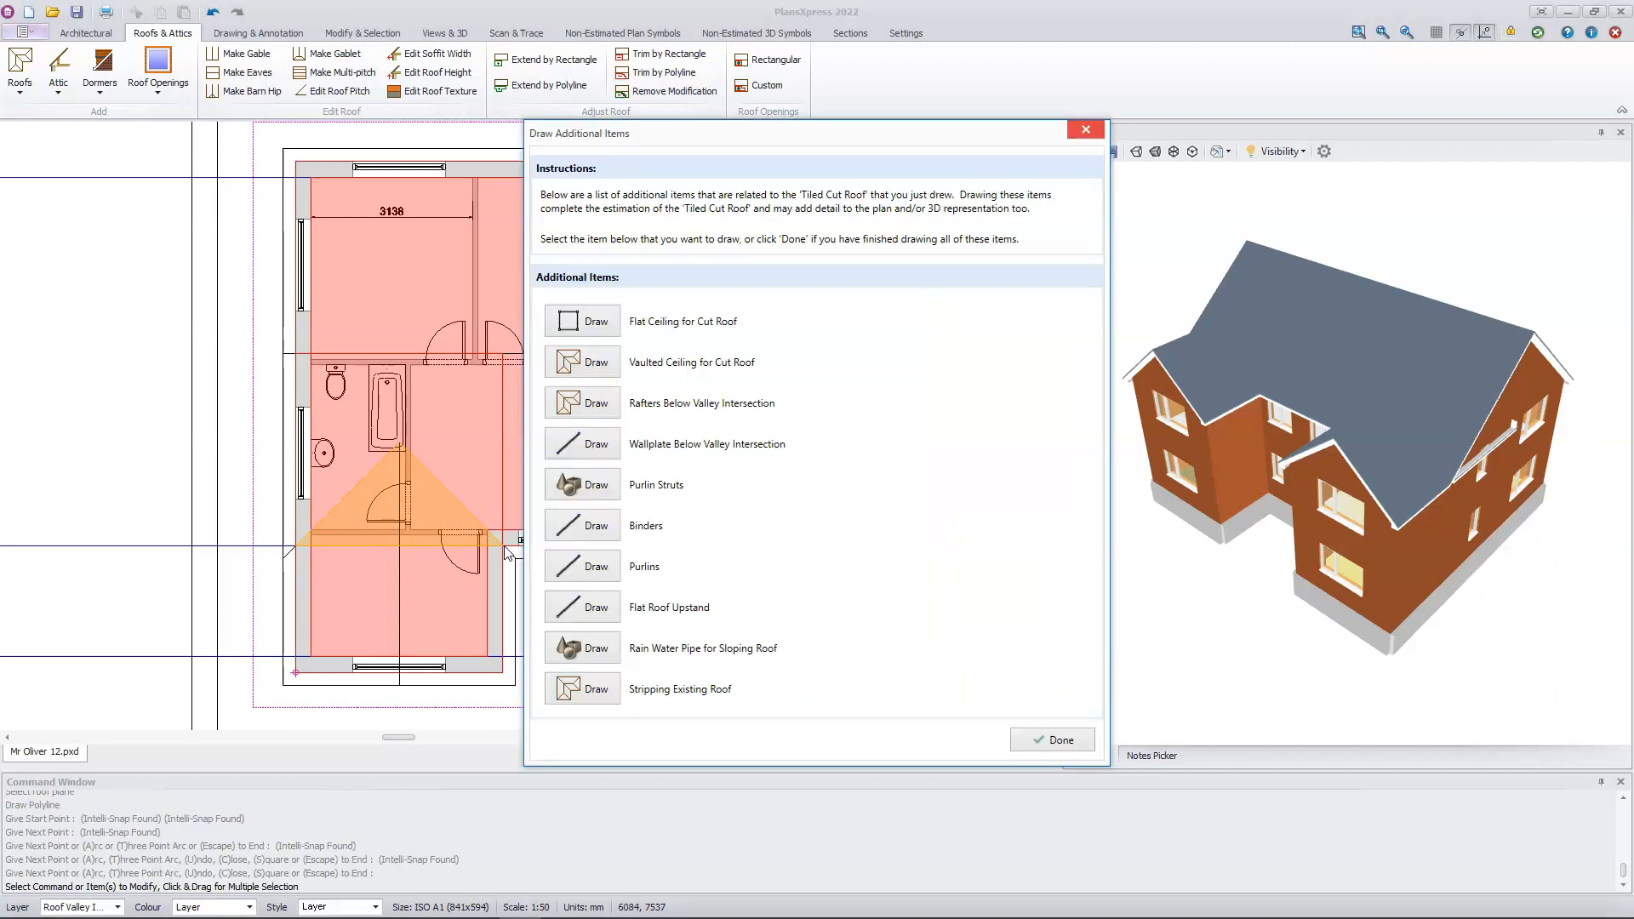
Step: Draw rafters below the right wing's valley intersection at 0.4 m centres, as a triangle on the main roof's front plane
left_click(599, 404)
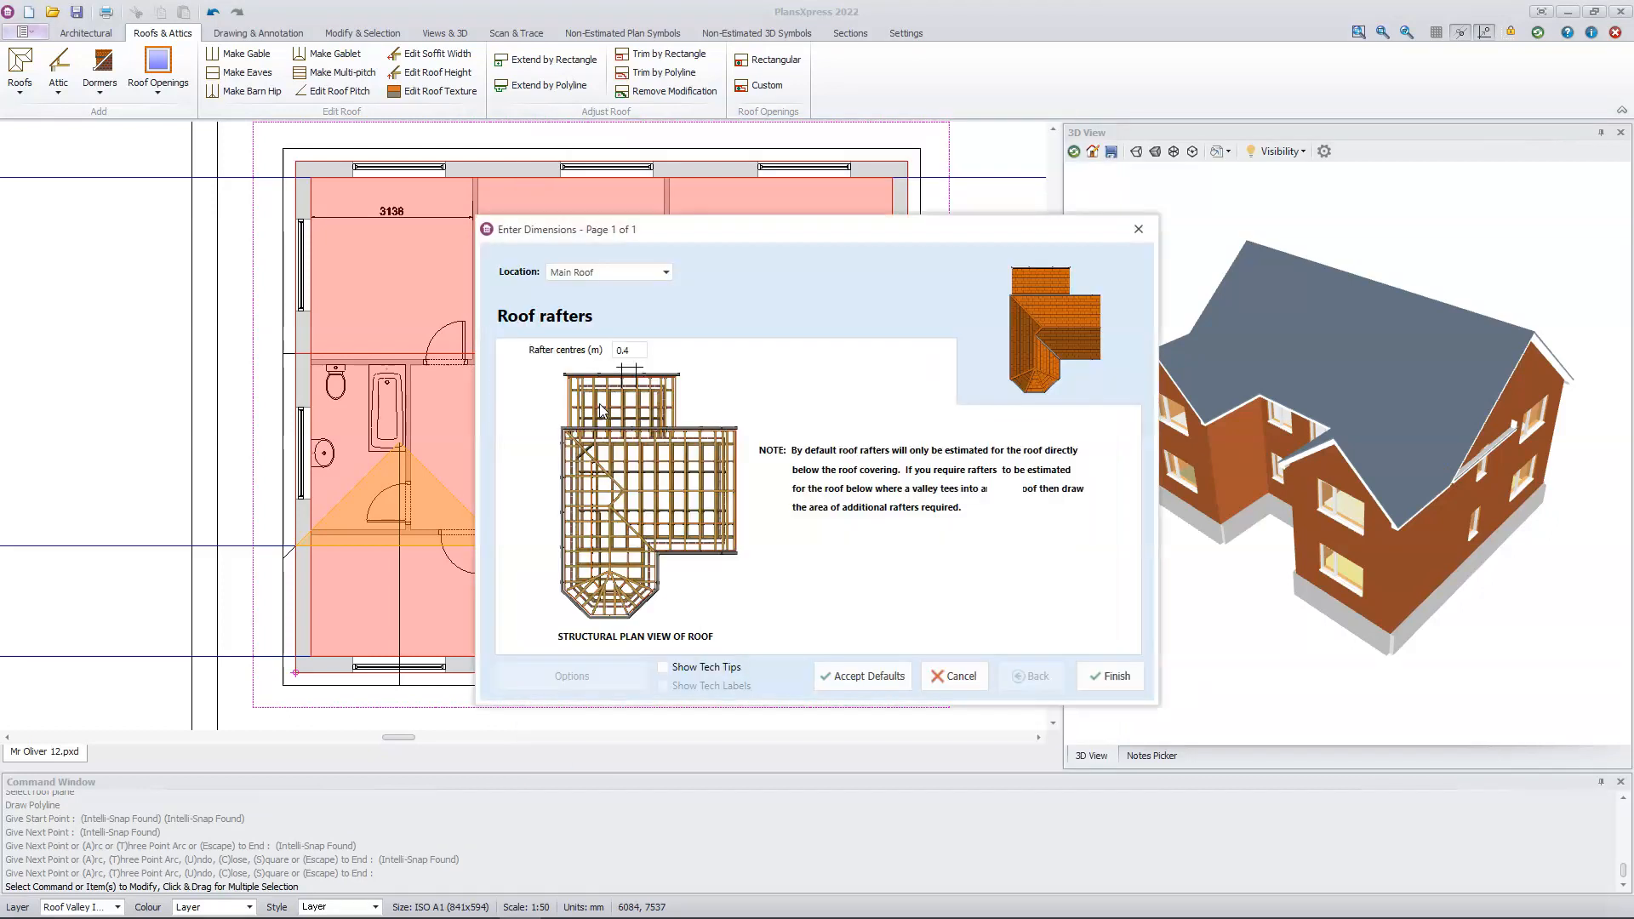
left_click(1112, 676)
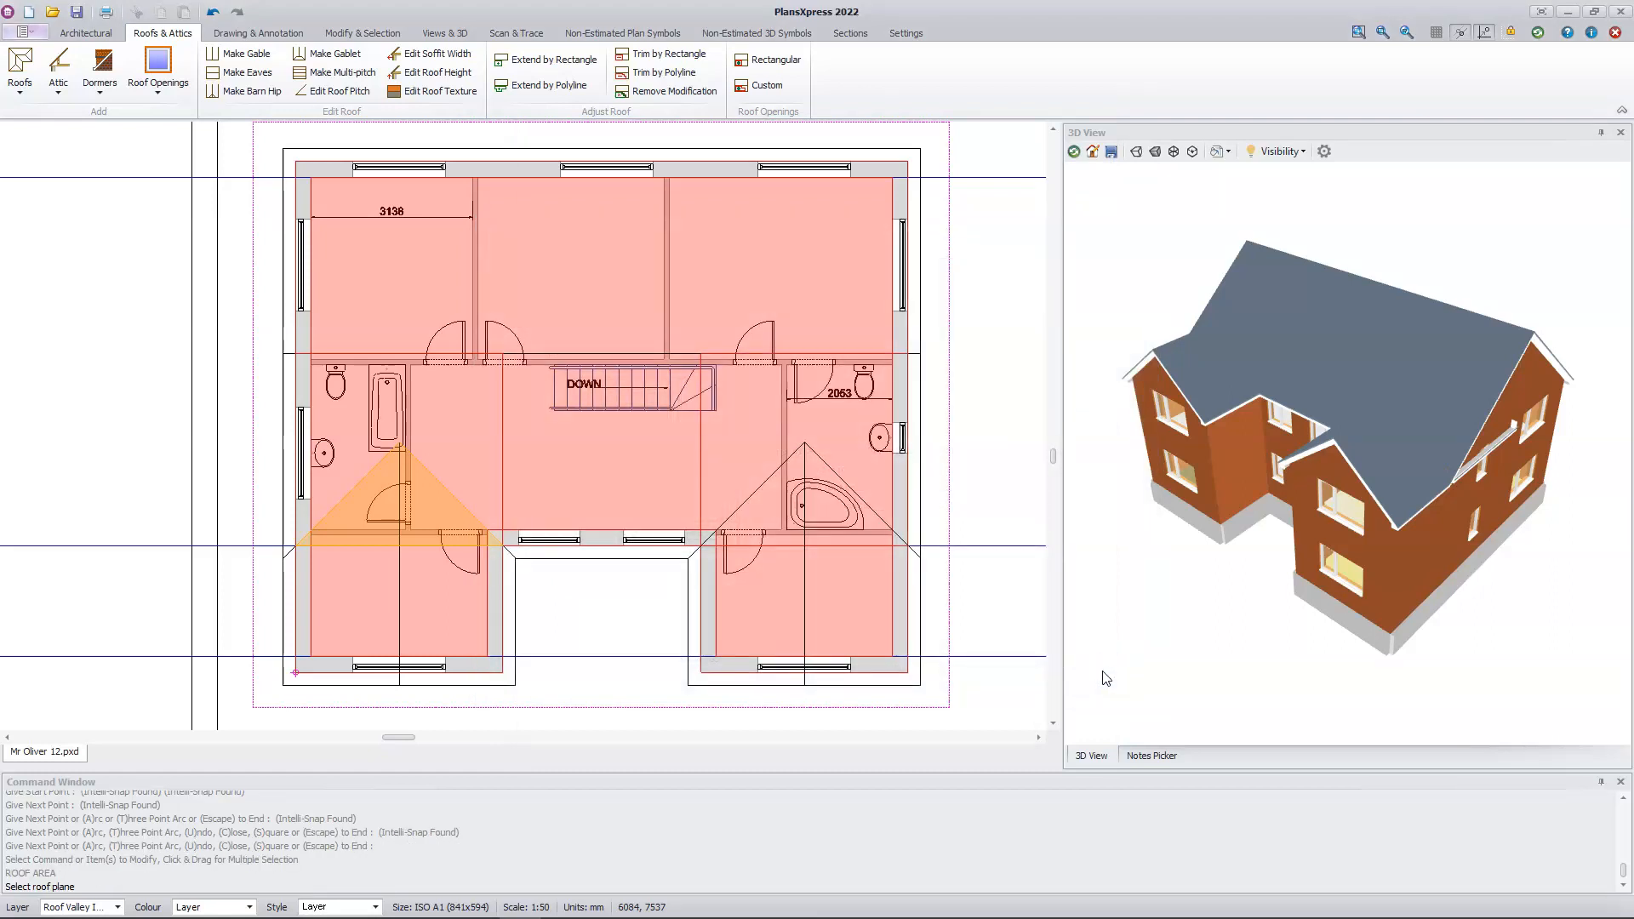
left_click(838, 545)
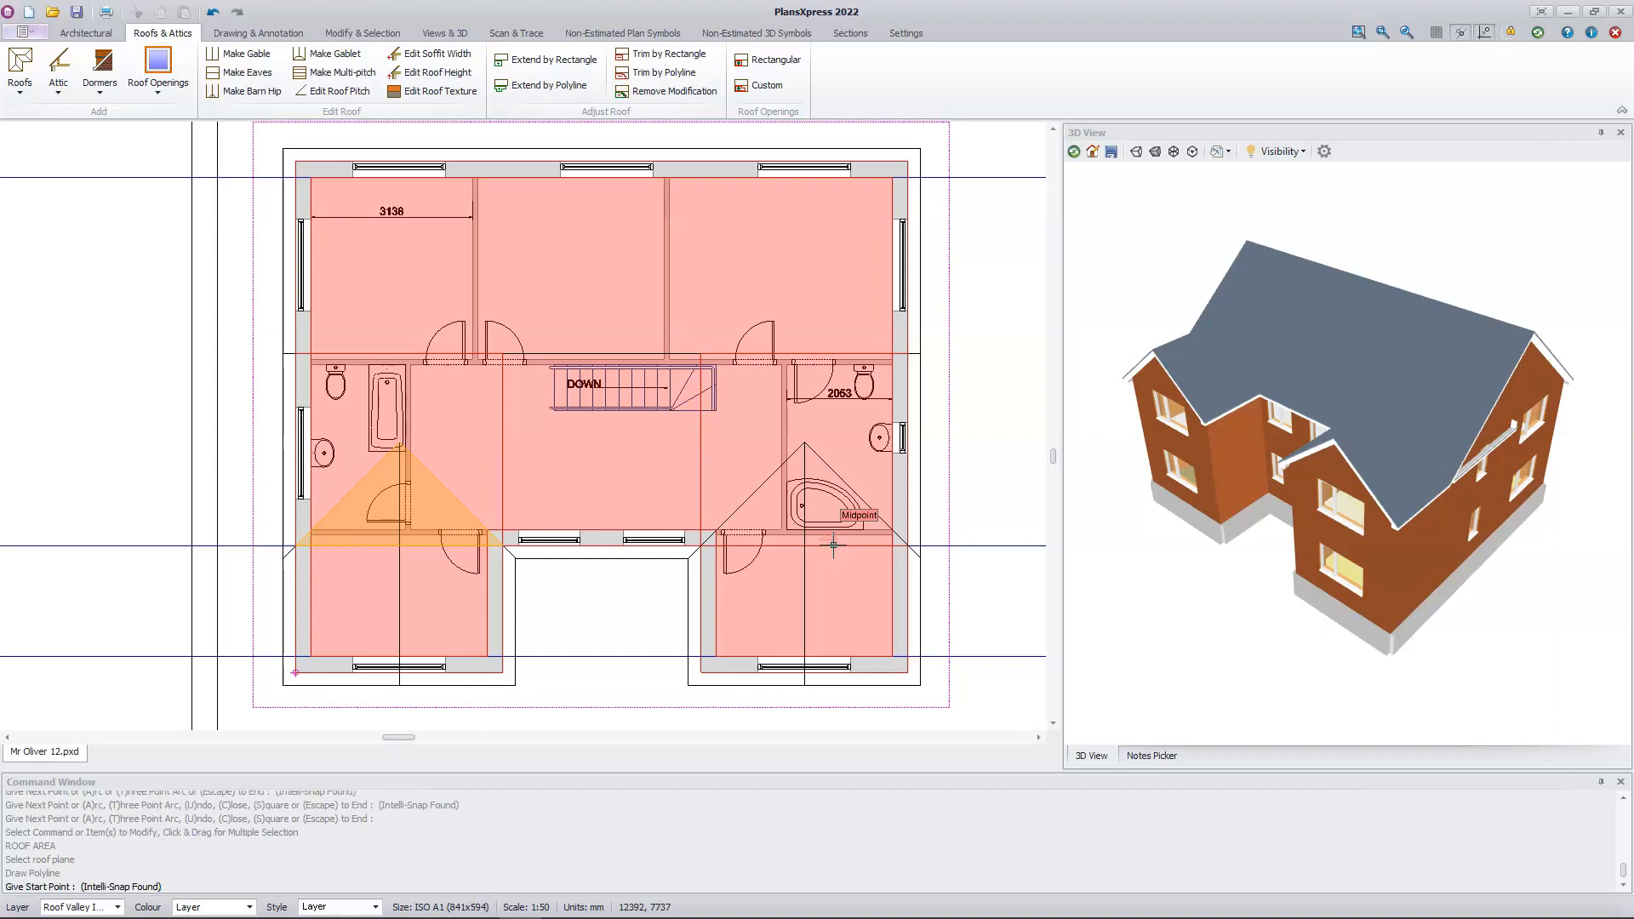
left_click(721, 535)
left_click(805, 445)
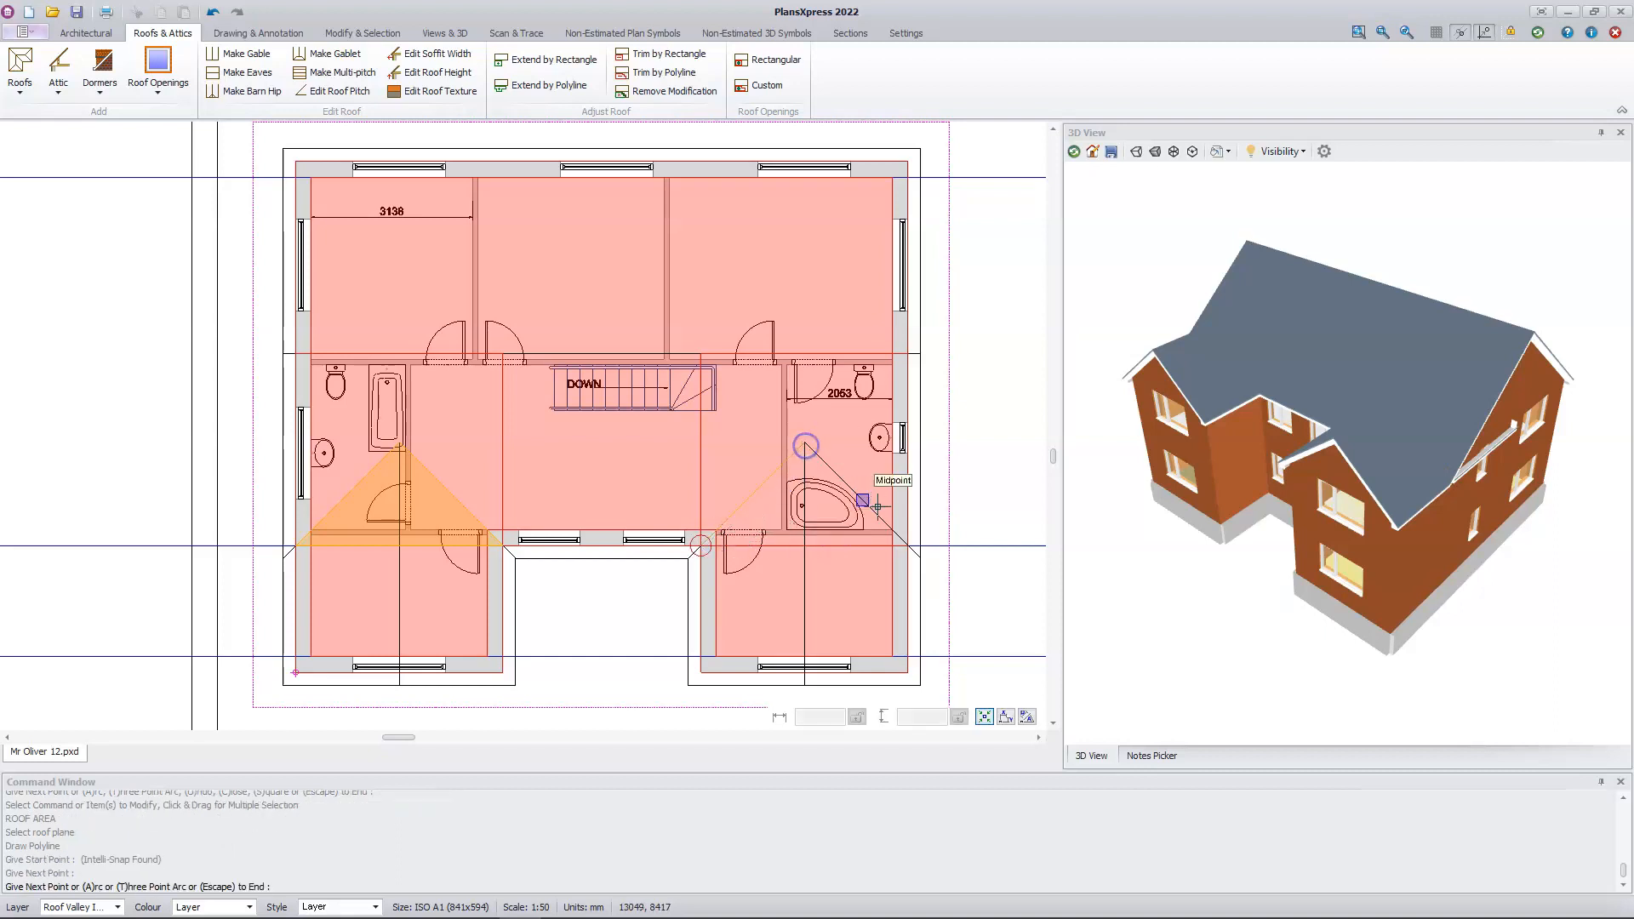
left_click(908, 545)
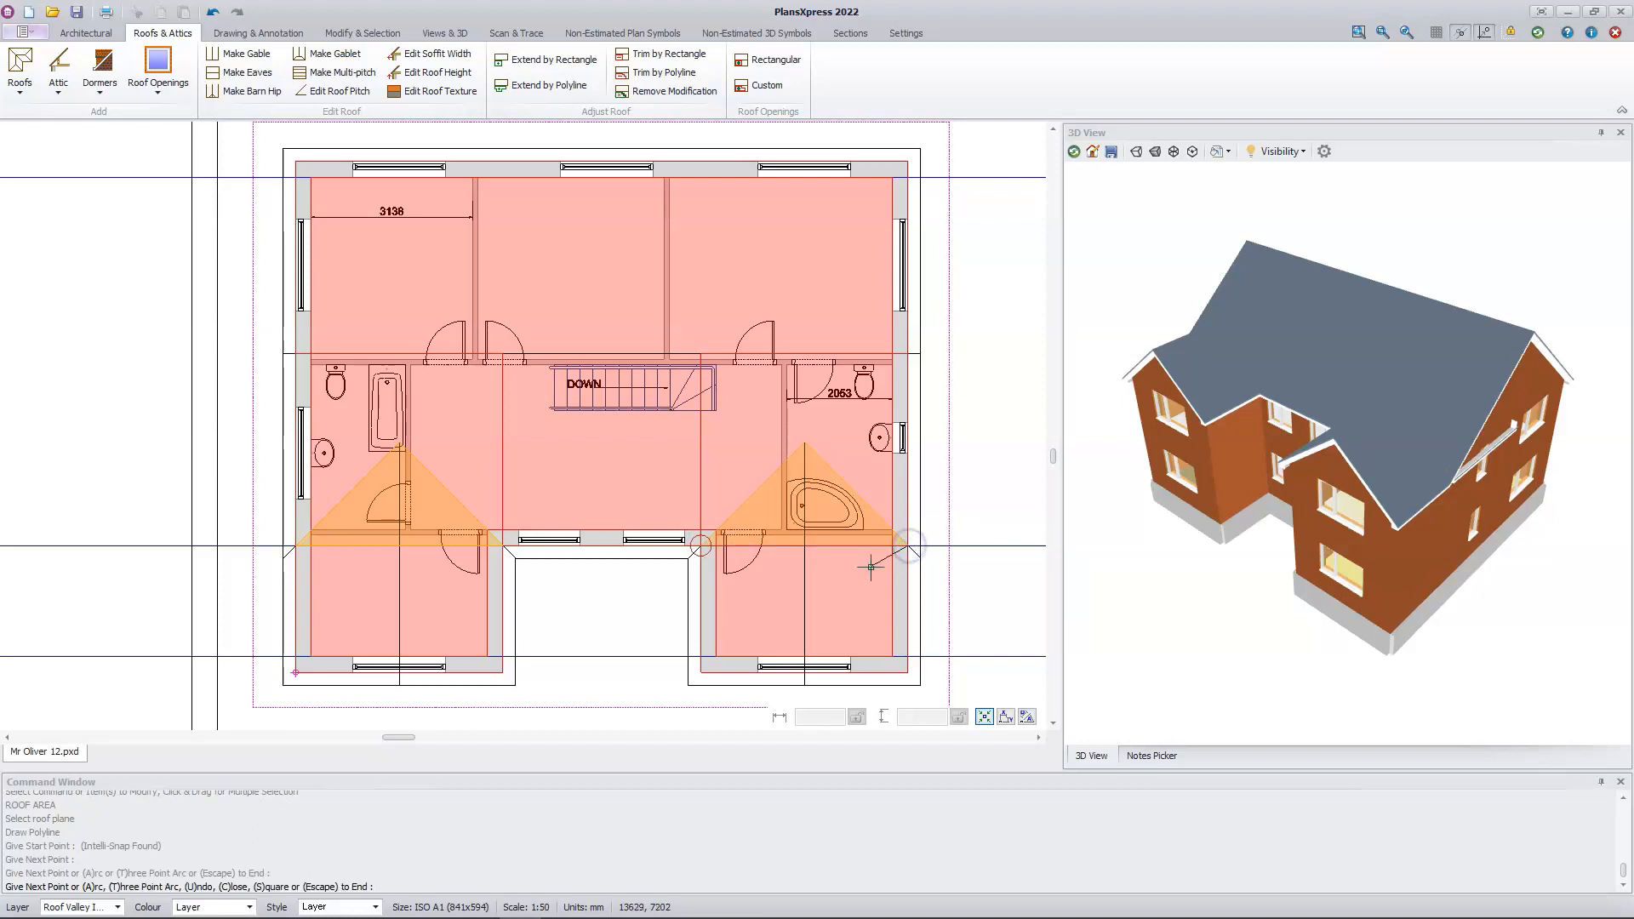
left_click(701, 545)
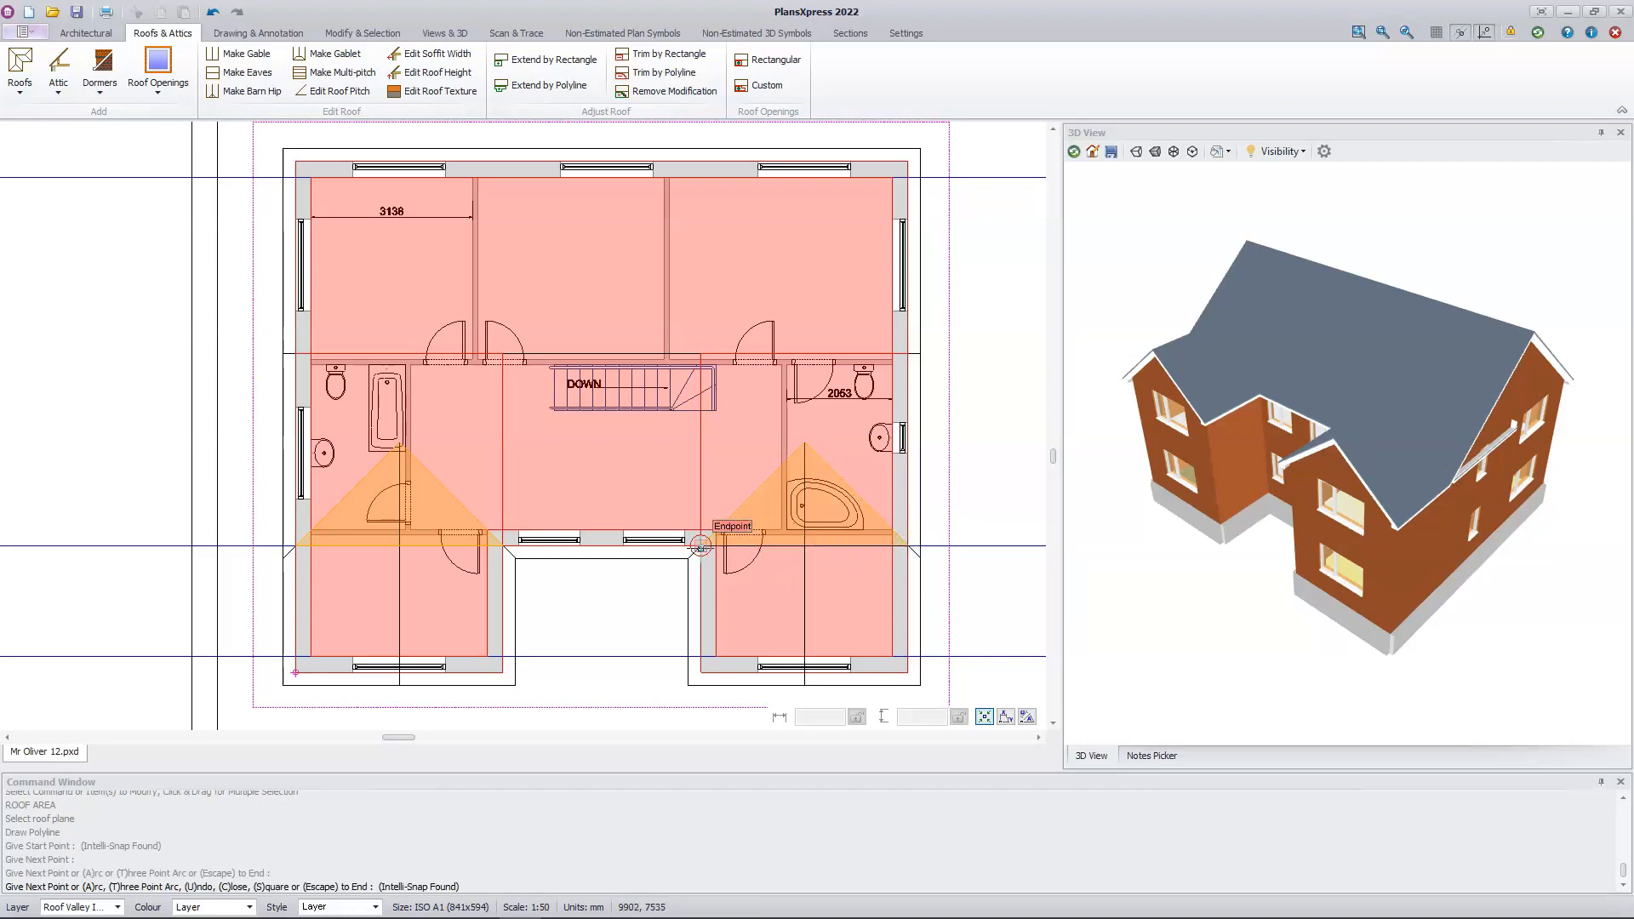
left_click(701, 546)
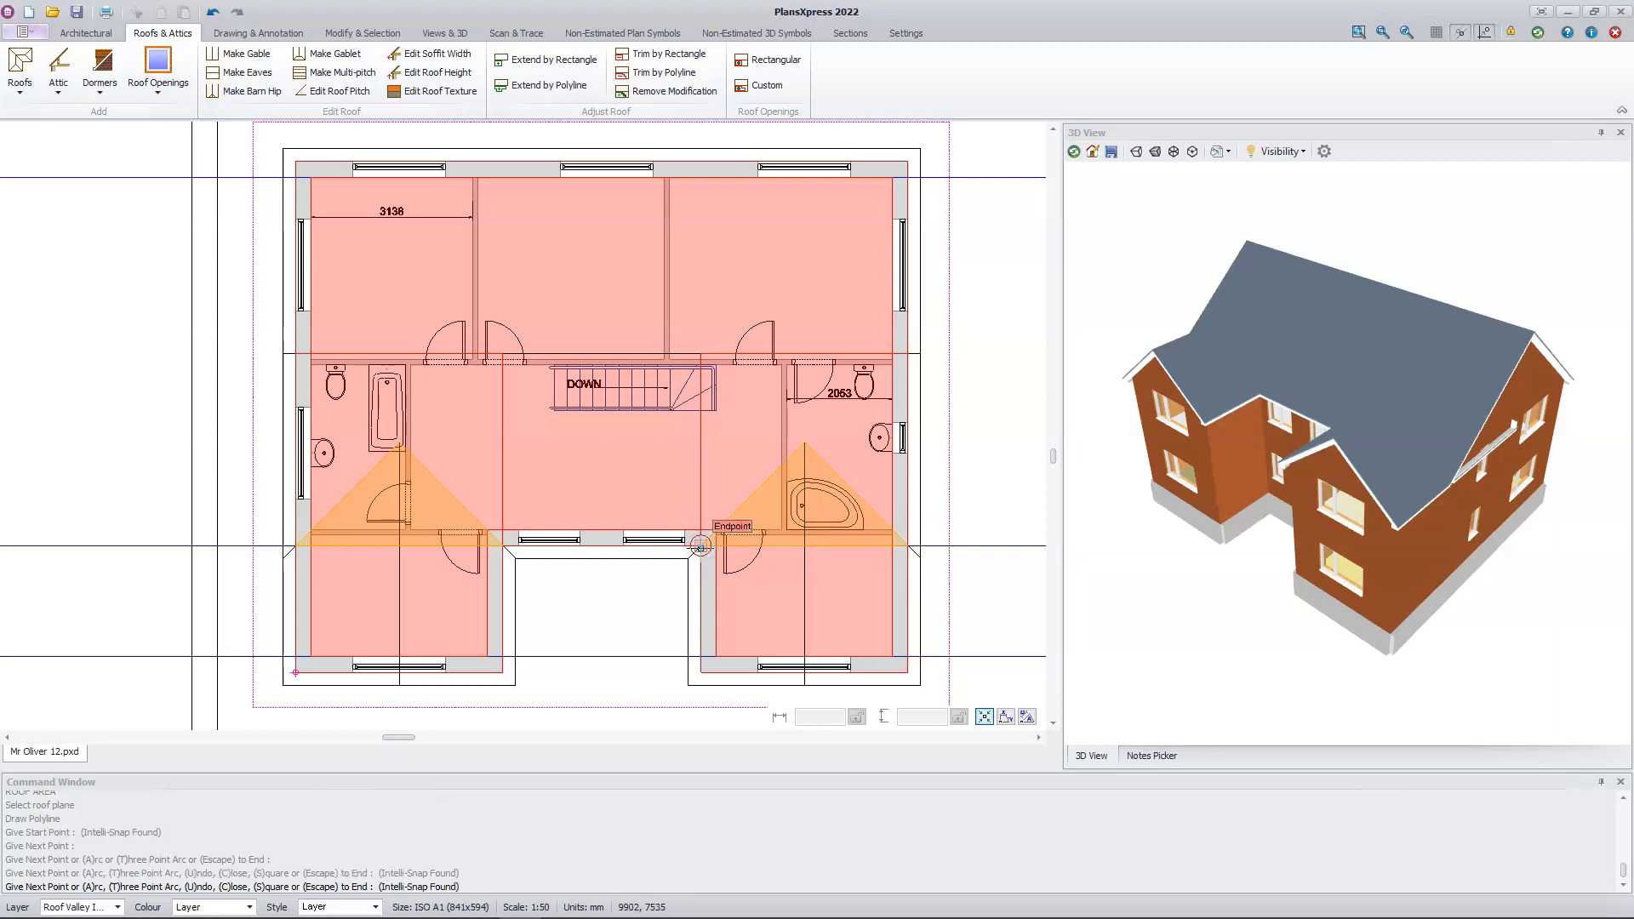
left_click(699, 547)
key("Escape")
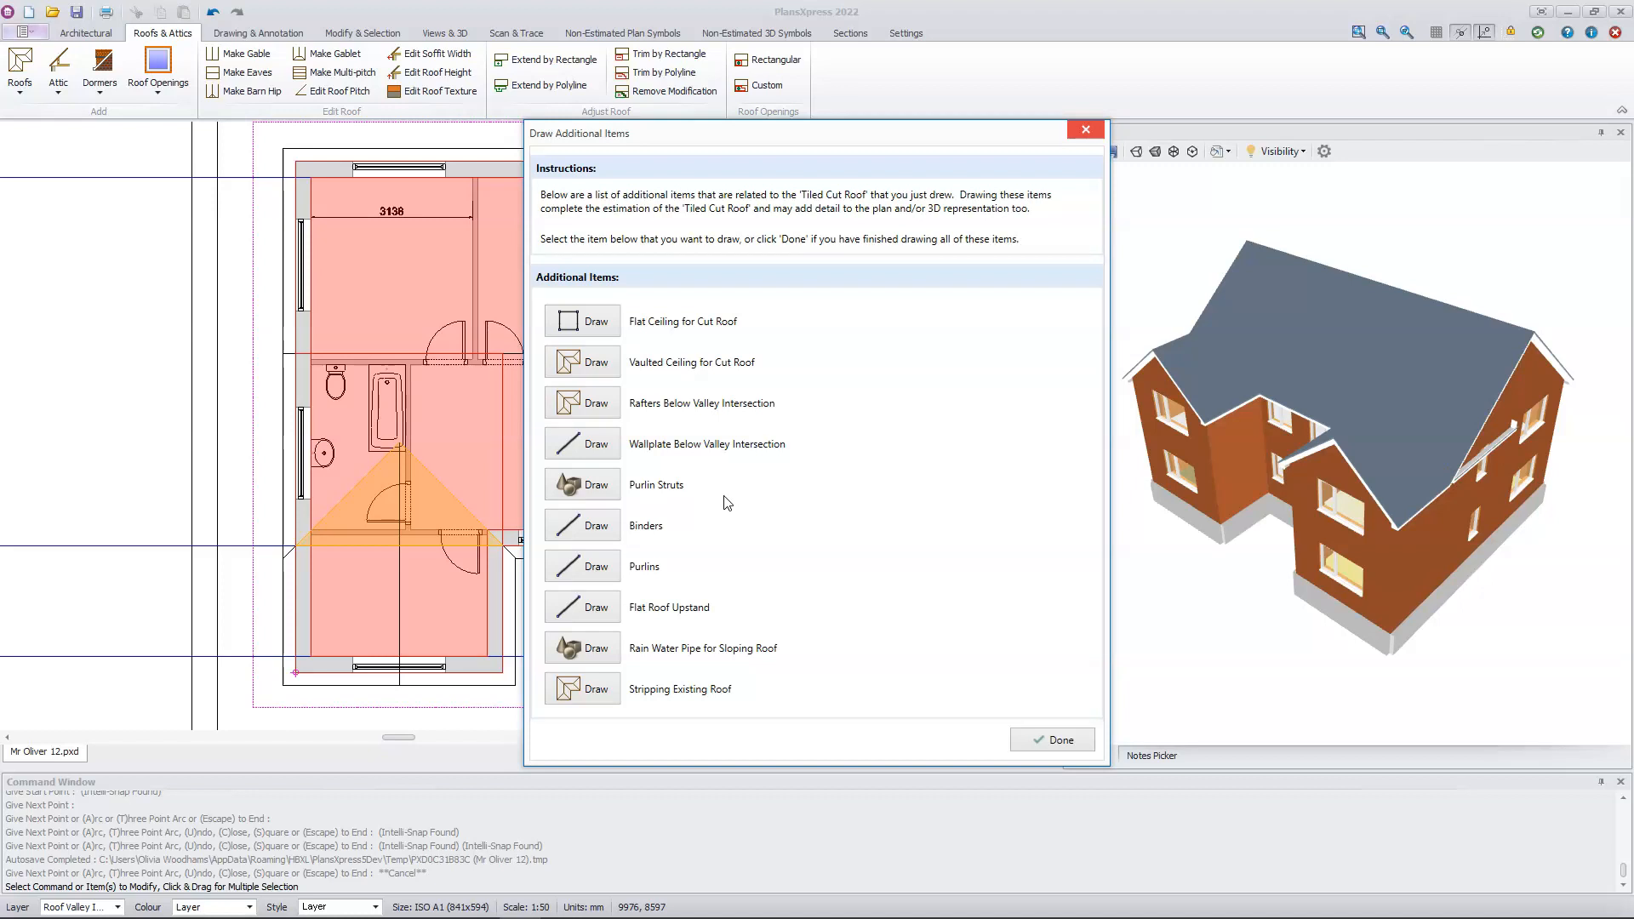
Step: In detail drawing mode, draw the wallplate below the left wing's valley intersection, with straps at 2 m centres, between the side walls' inner leaves
left_click(601, 449)
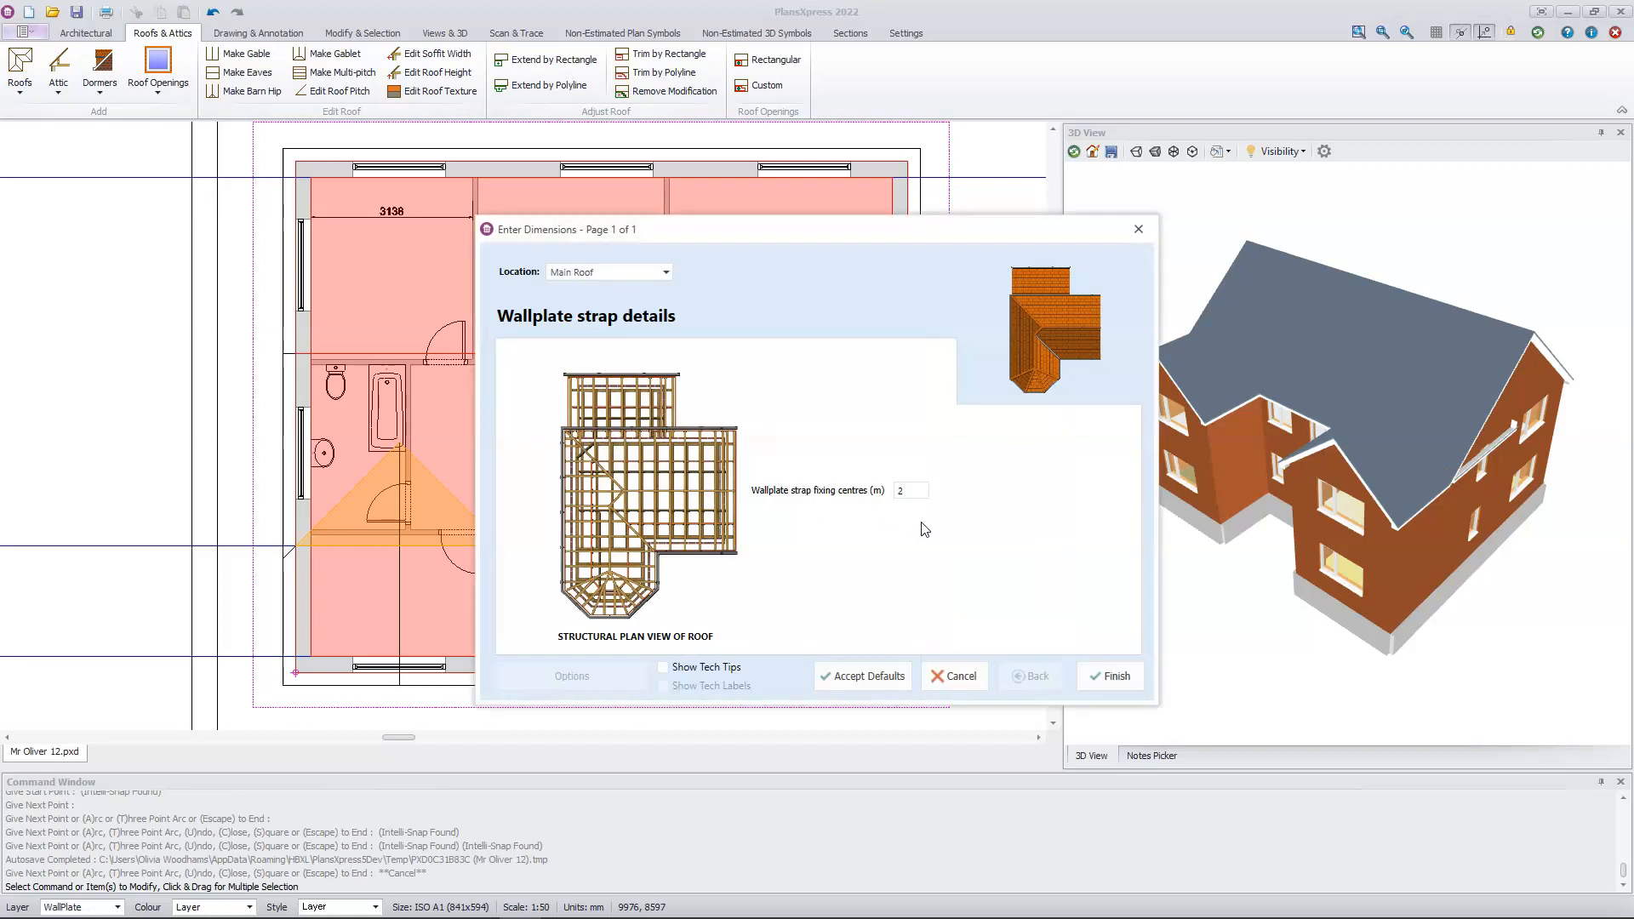
left_click(1105, 676)
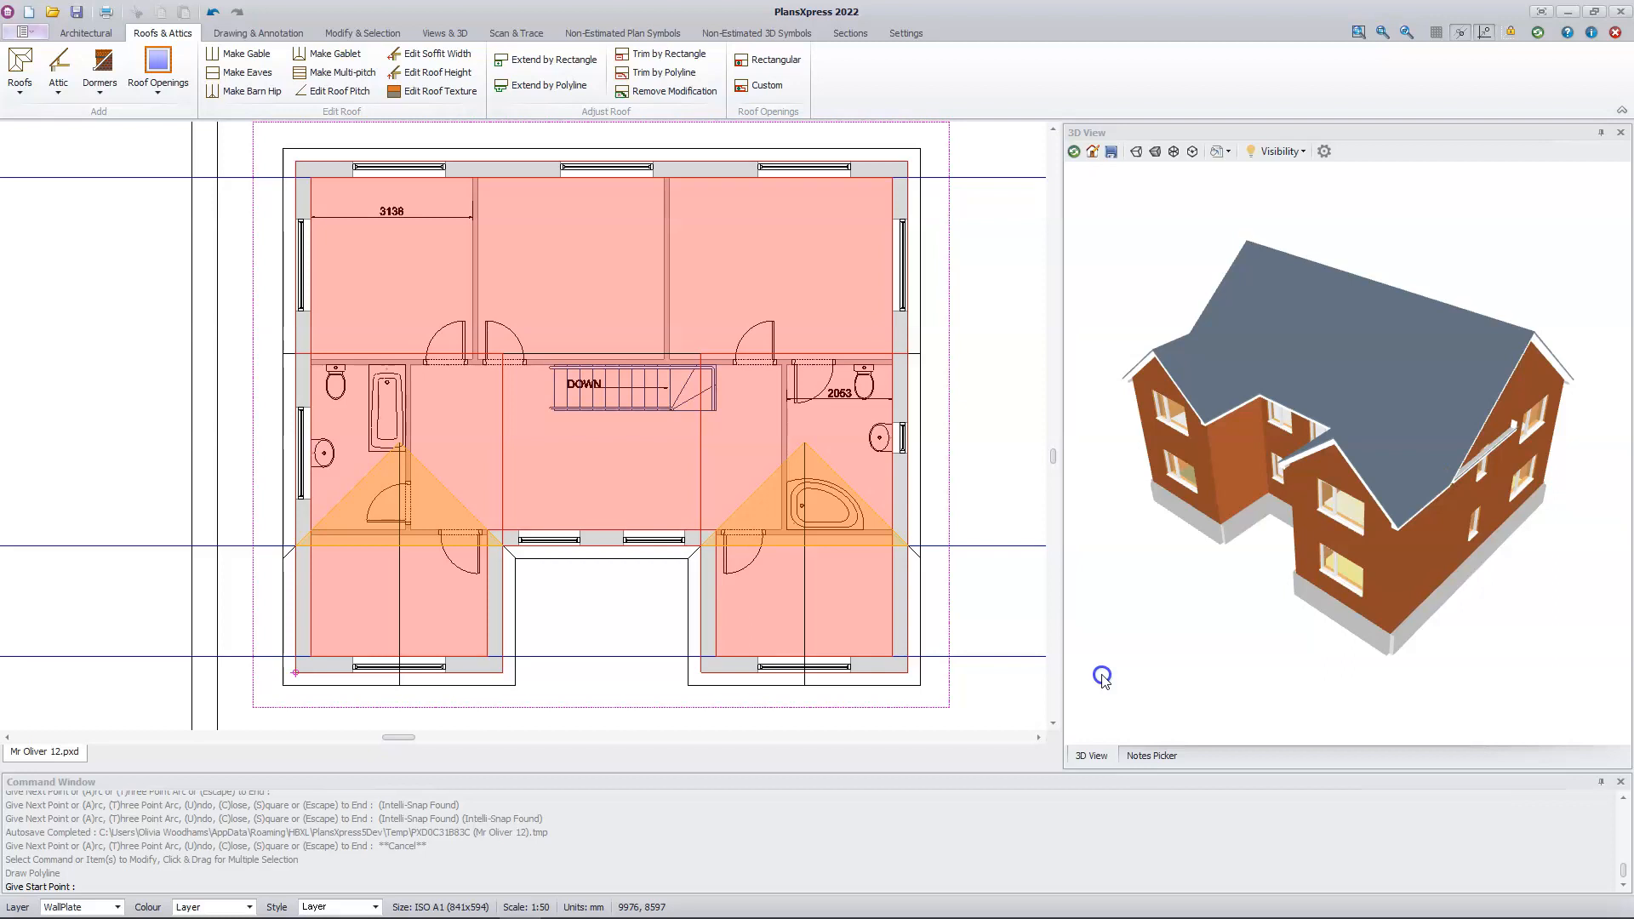
left_click(453, 34)
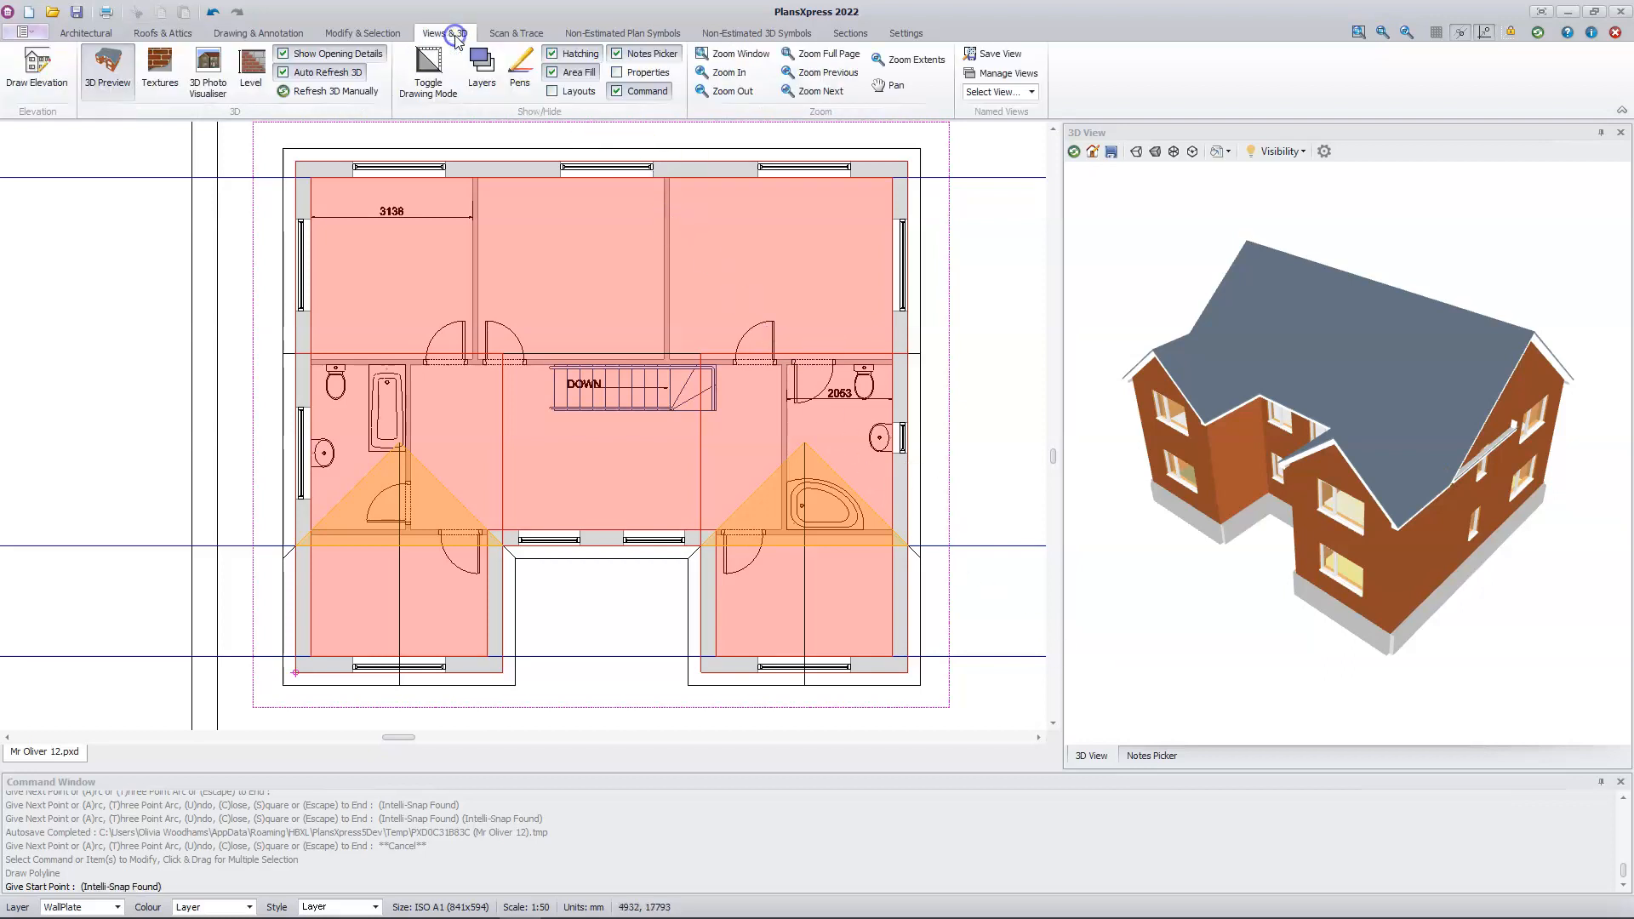
left_click(433, 90)
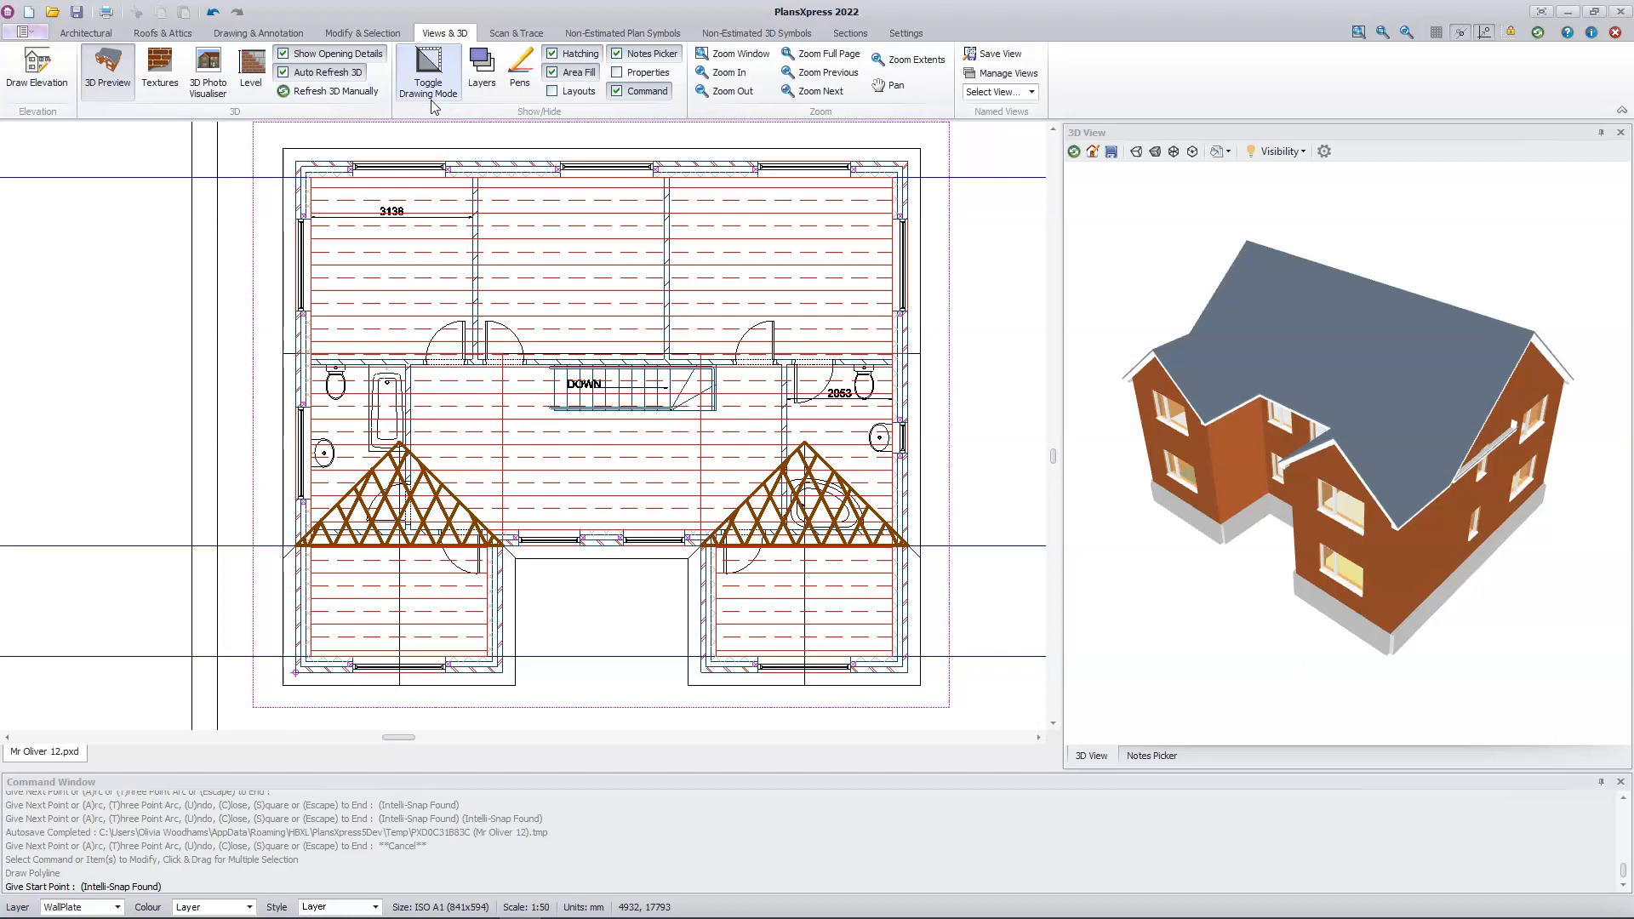
scroll(296, 545, "up", 3)
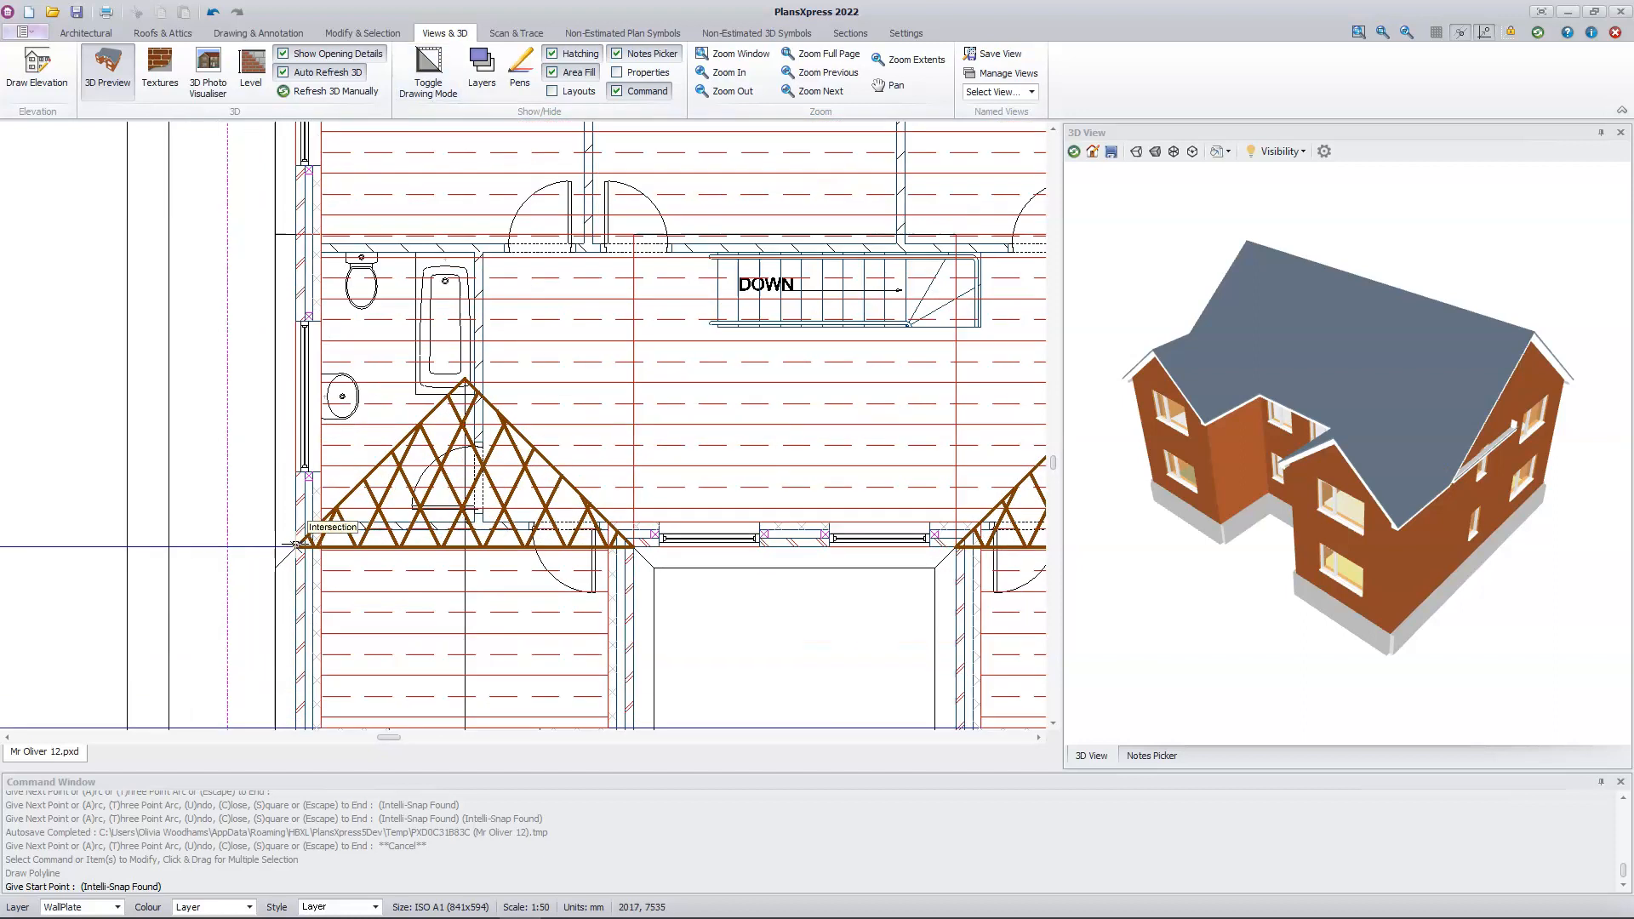
scroll(296, 545, "up", 1)
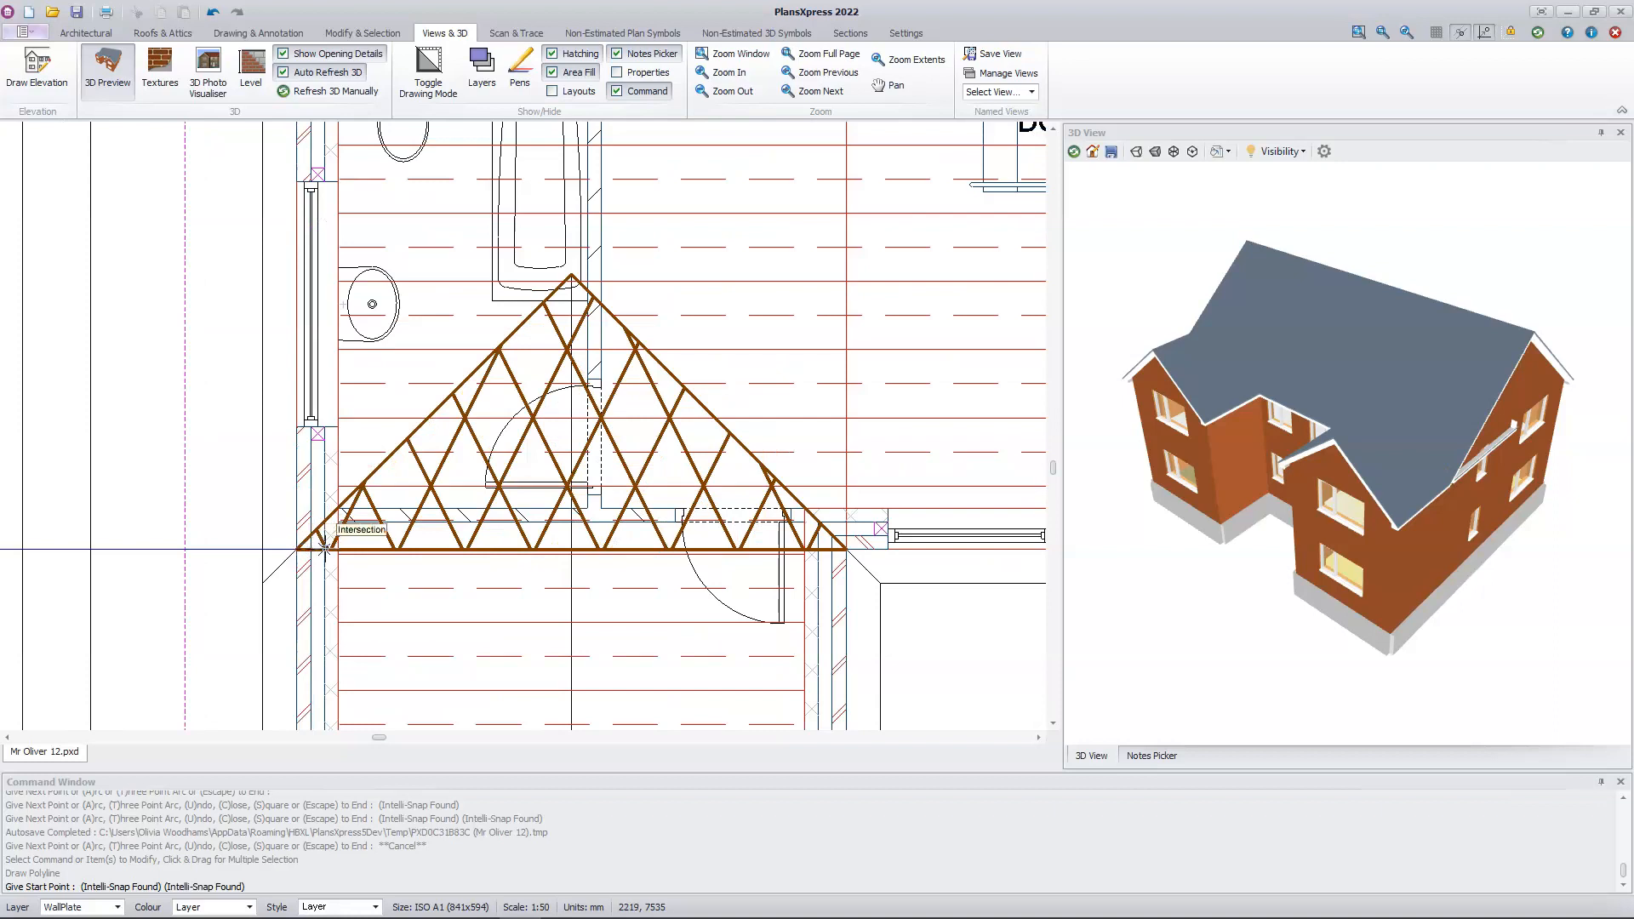
left_click(325, 548)
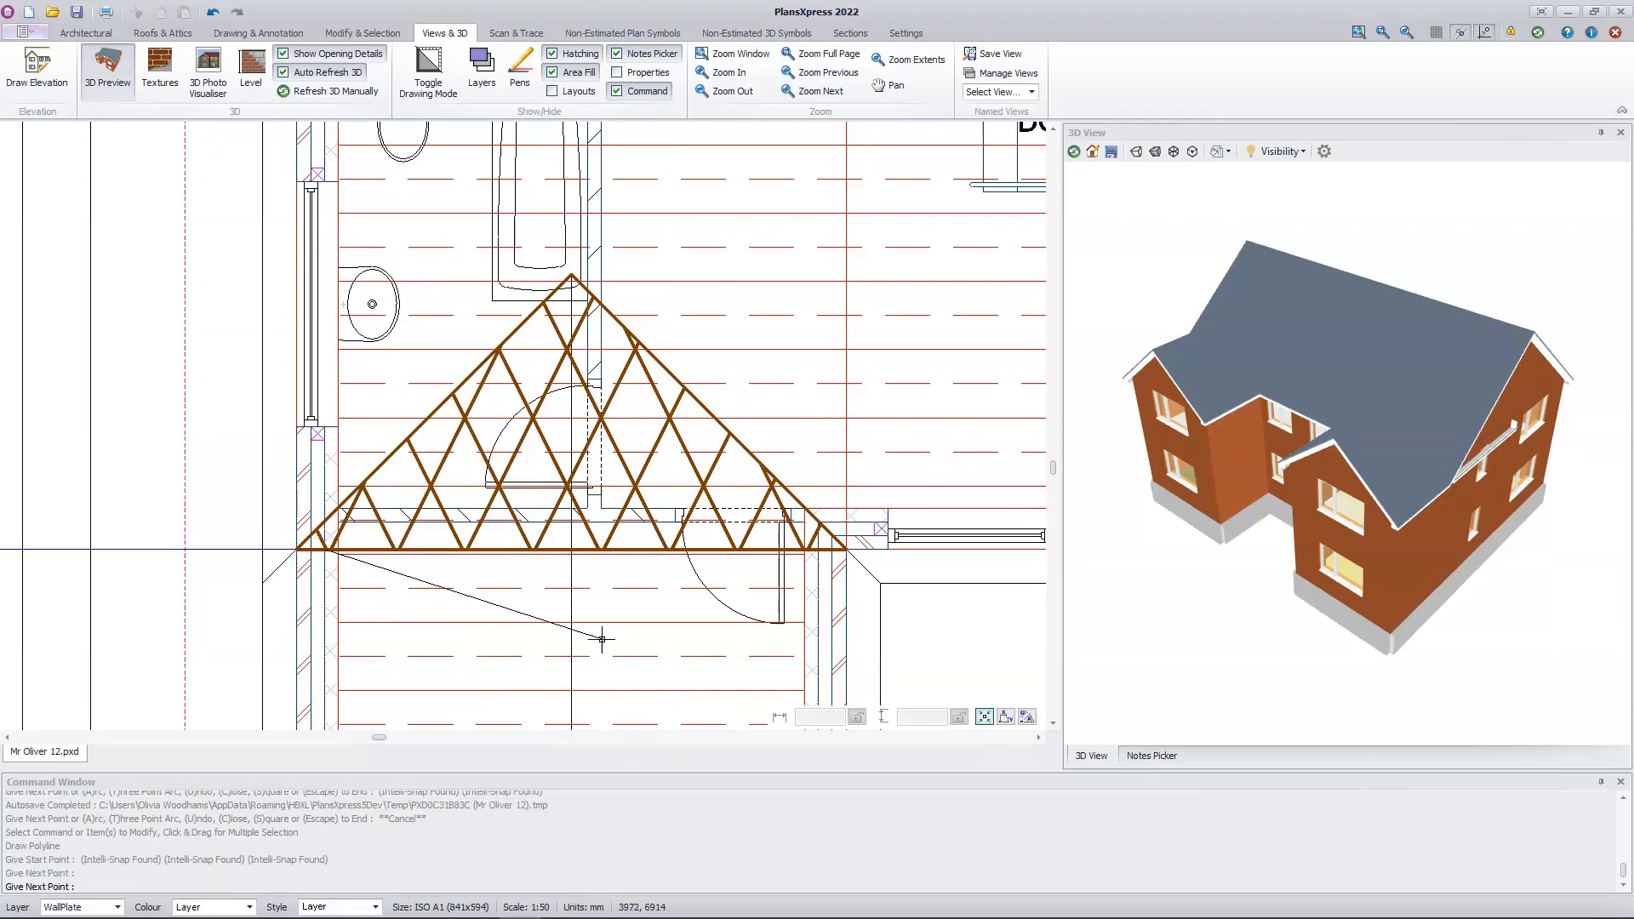
left_click(819, 549)
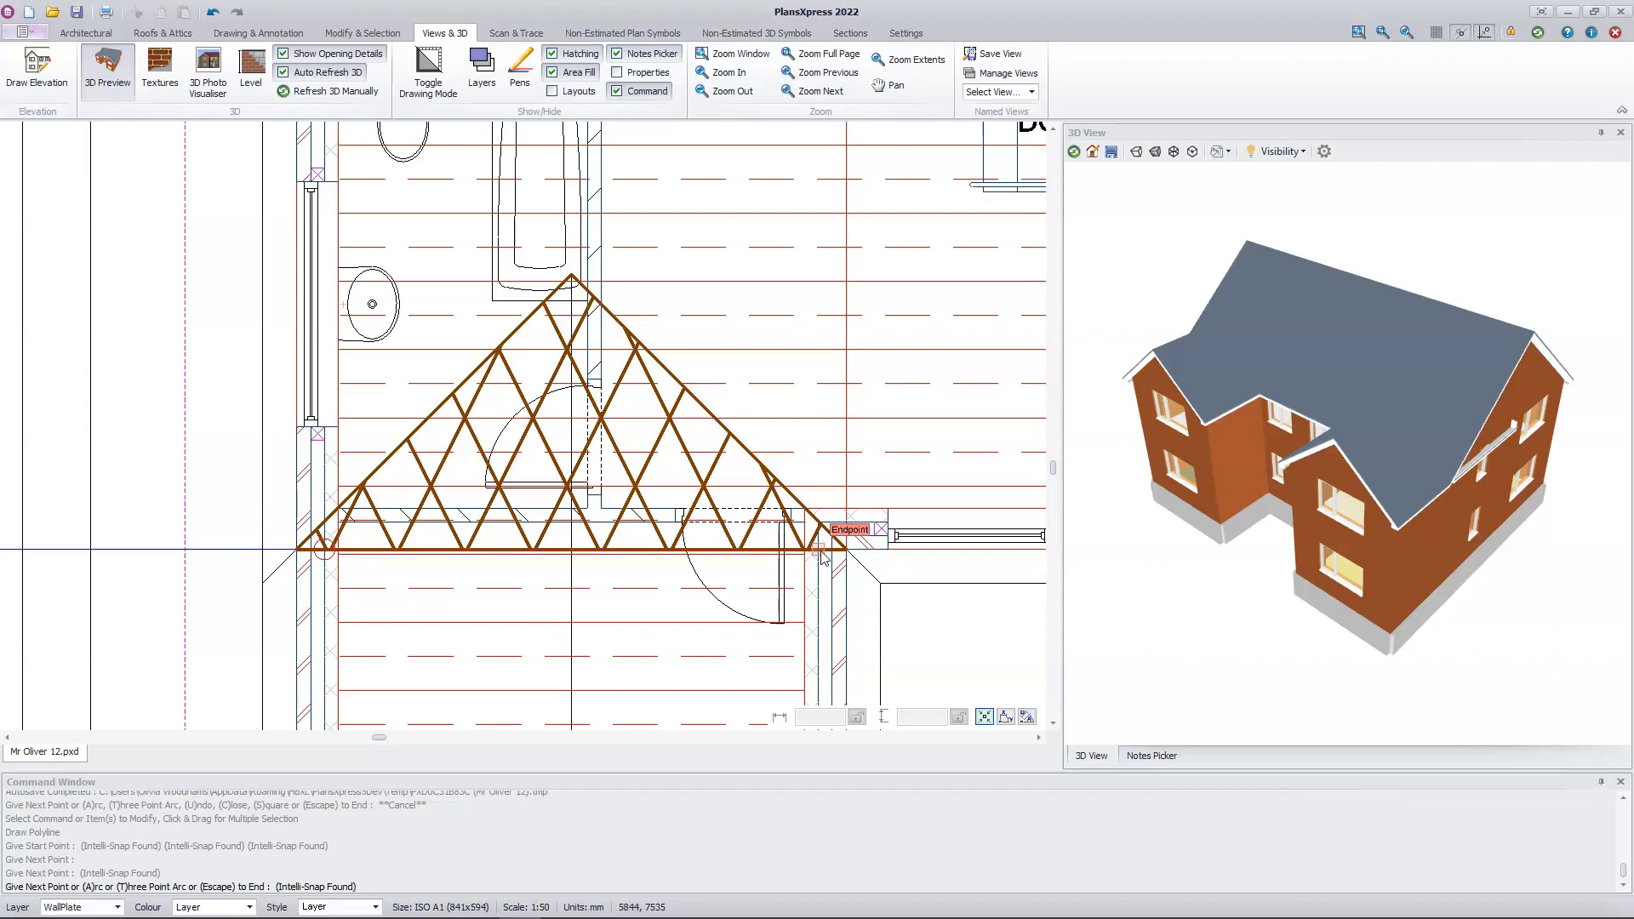
key("Escape")
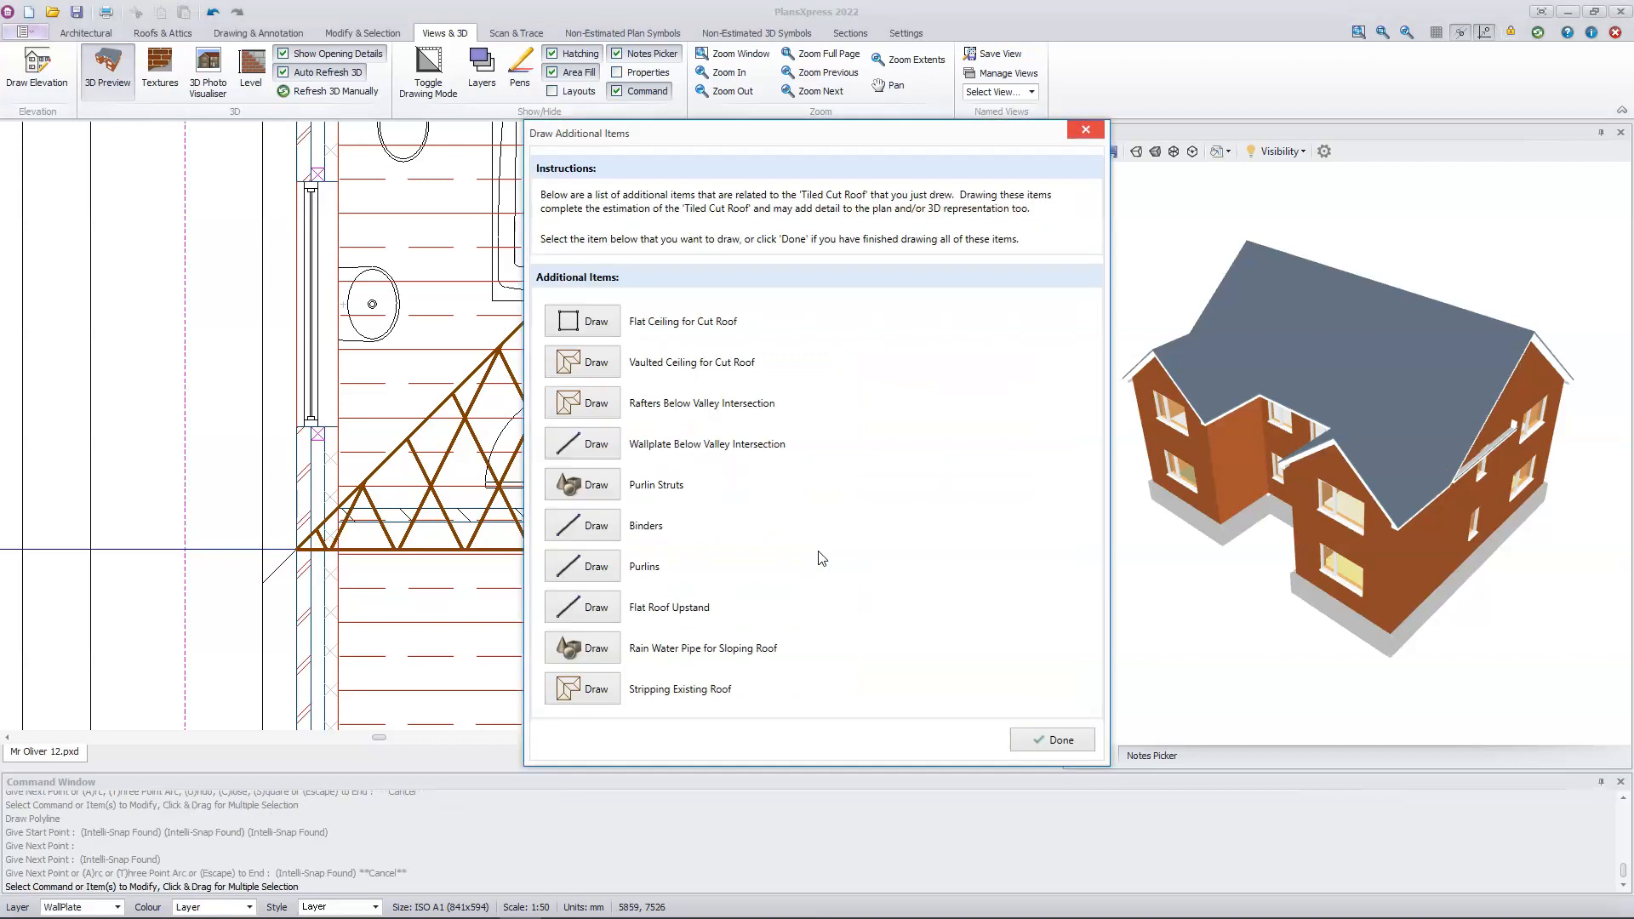
Step: Draw the wallplate below the right wing's valley intersection with straps at 2 m centres, spanning between that wing's side walls' inner leaves
left_click(584, 444)
left_click(585, 450)
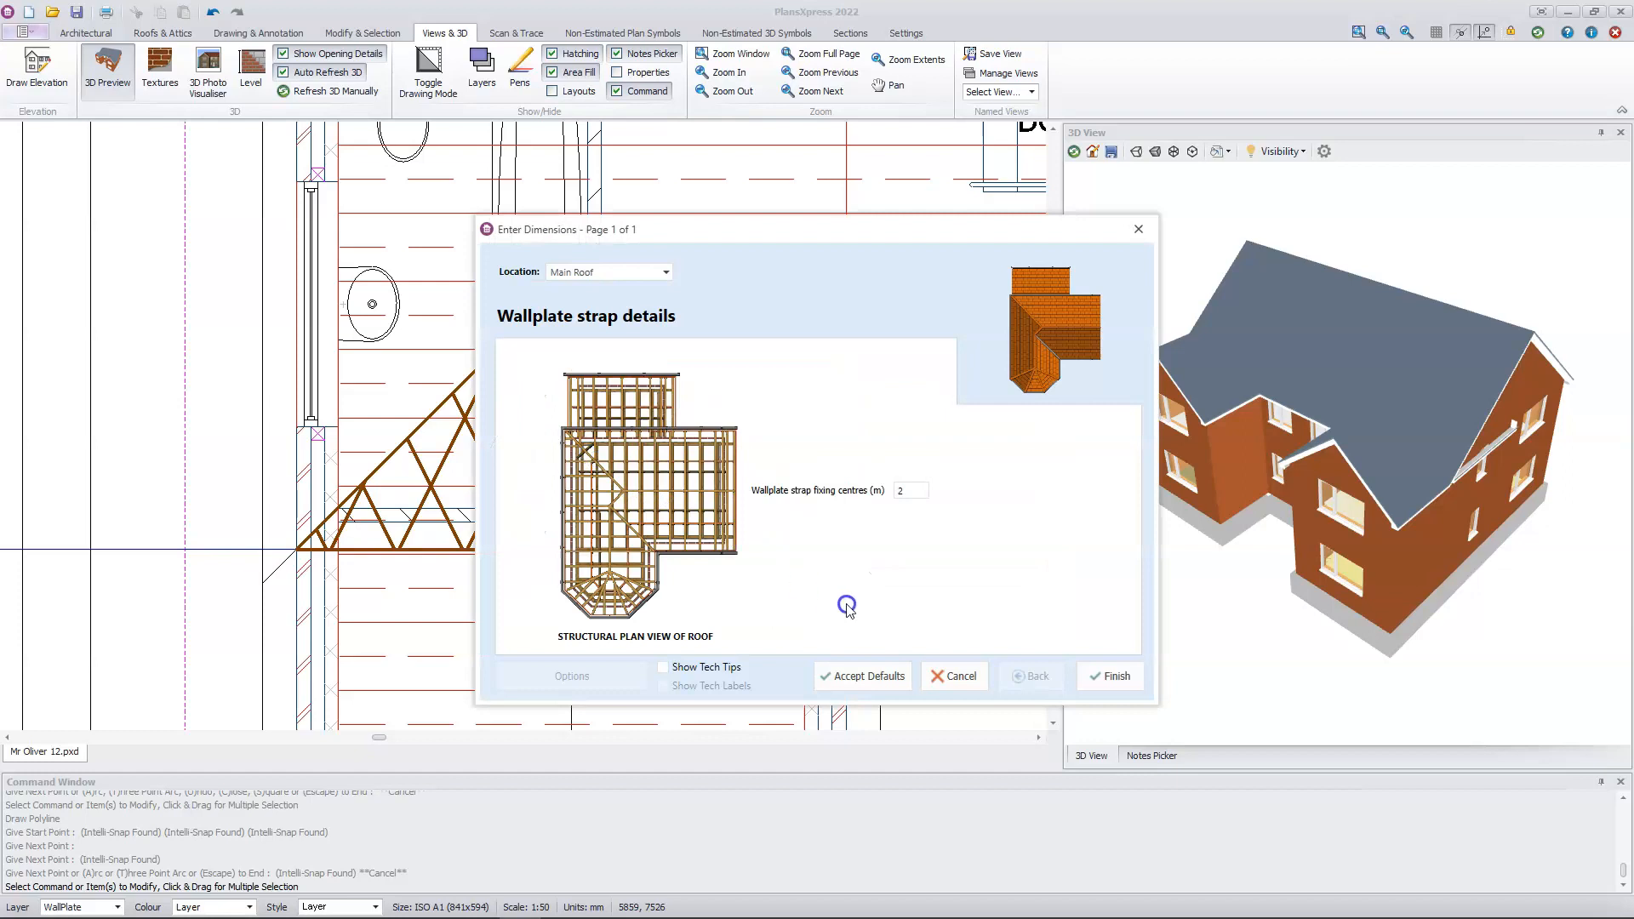
left_click(1103, 677)
middle_click_drag(966, 630, 5, 594)
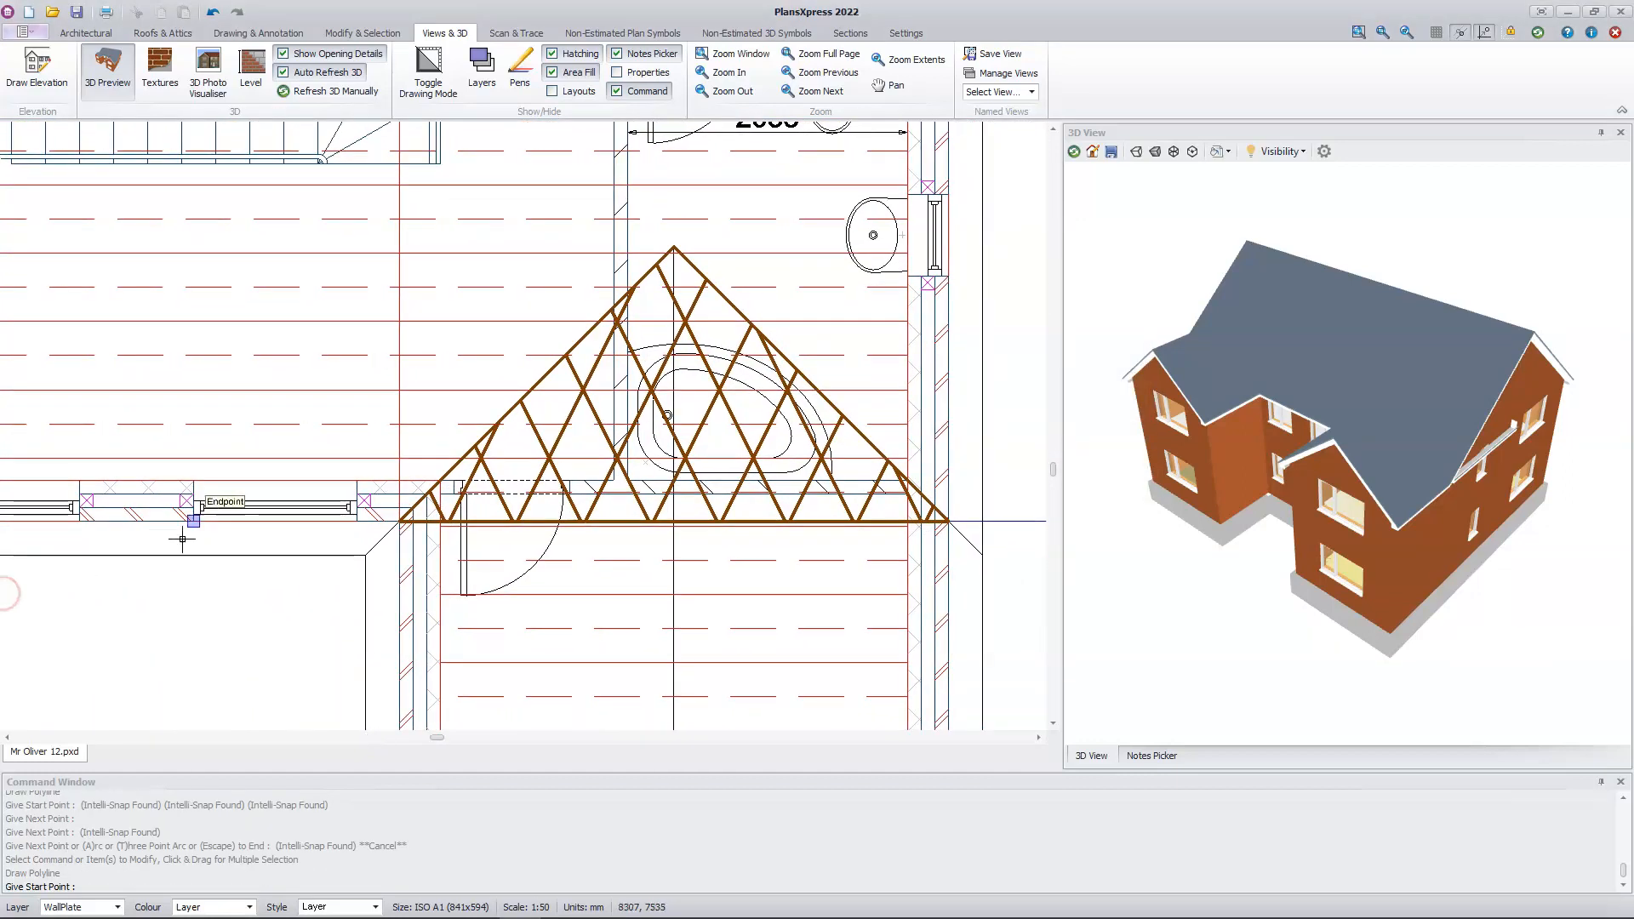
left_click(424, 518)
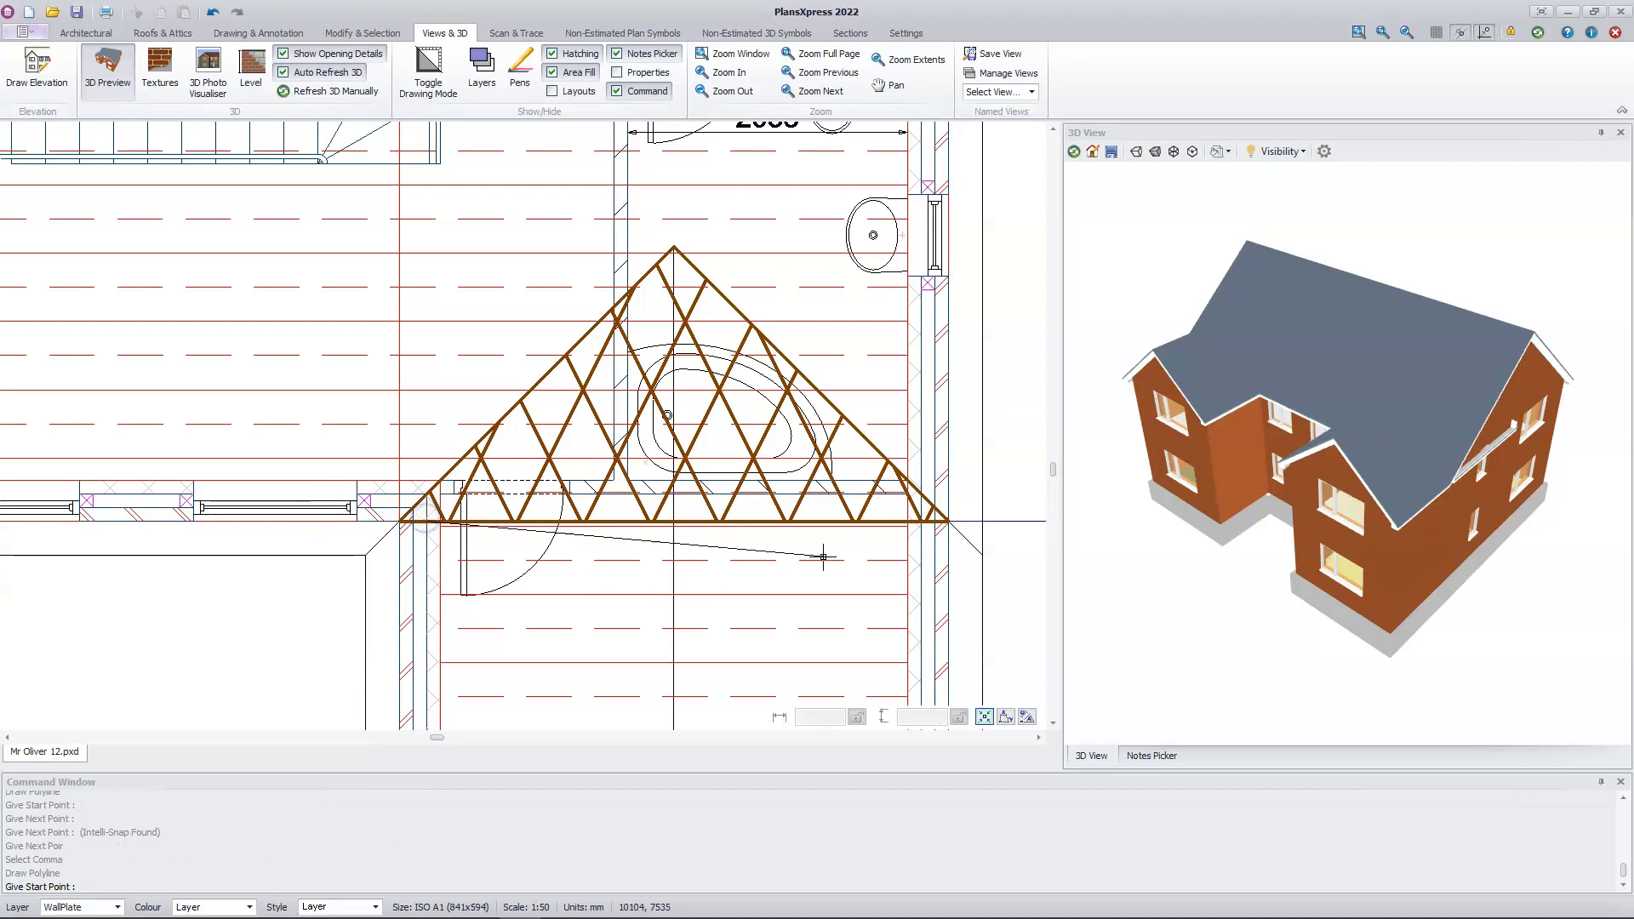
left_click(924, 526)
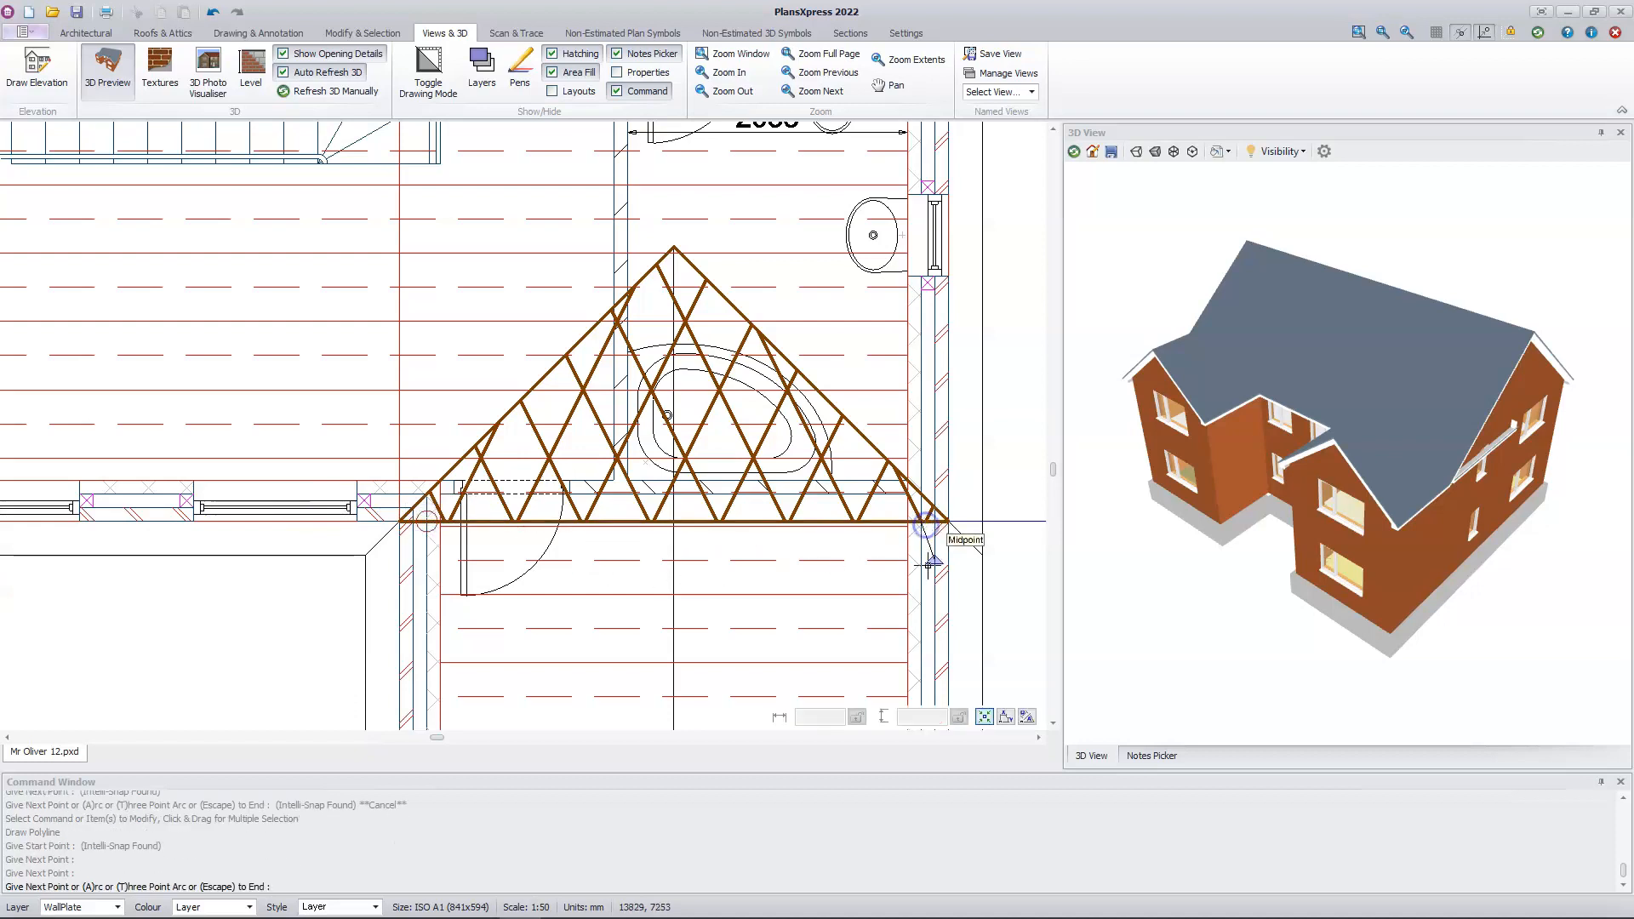
key("Escape")
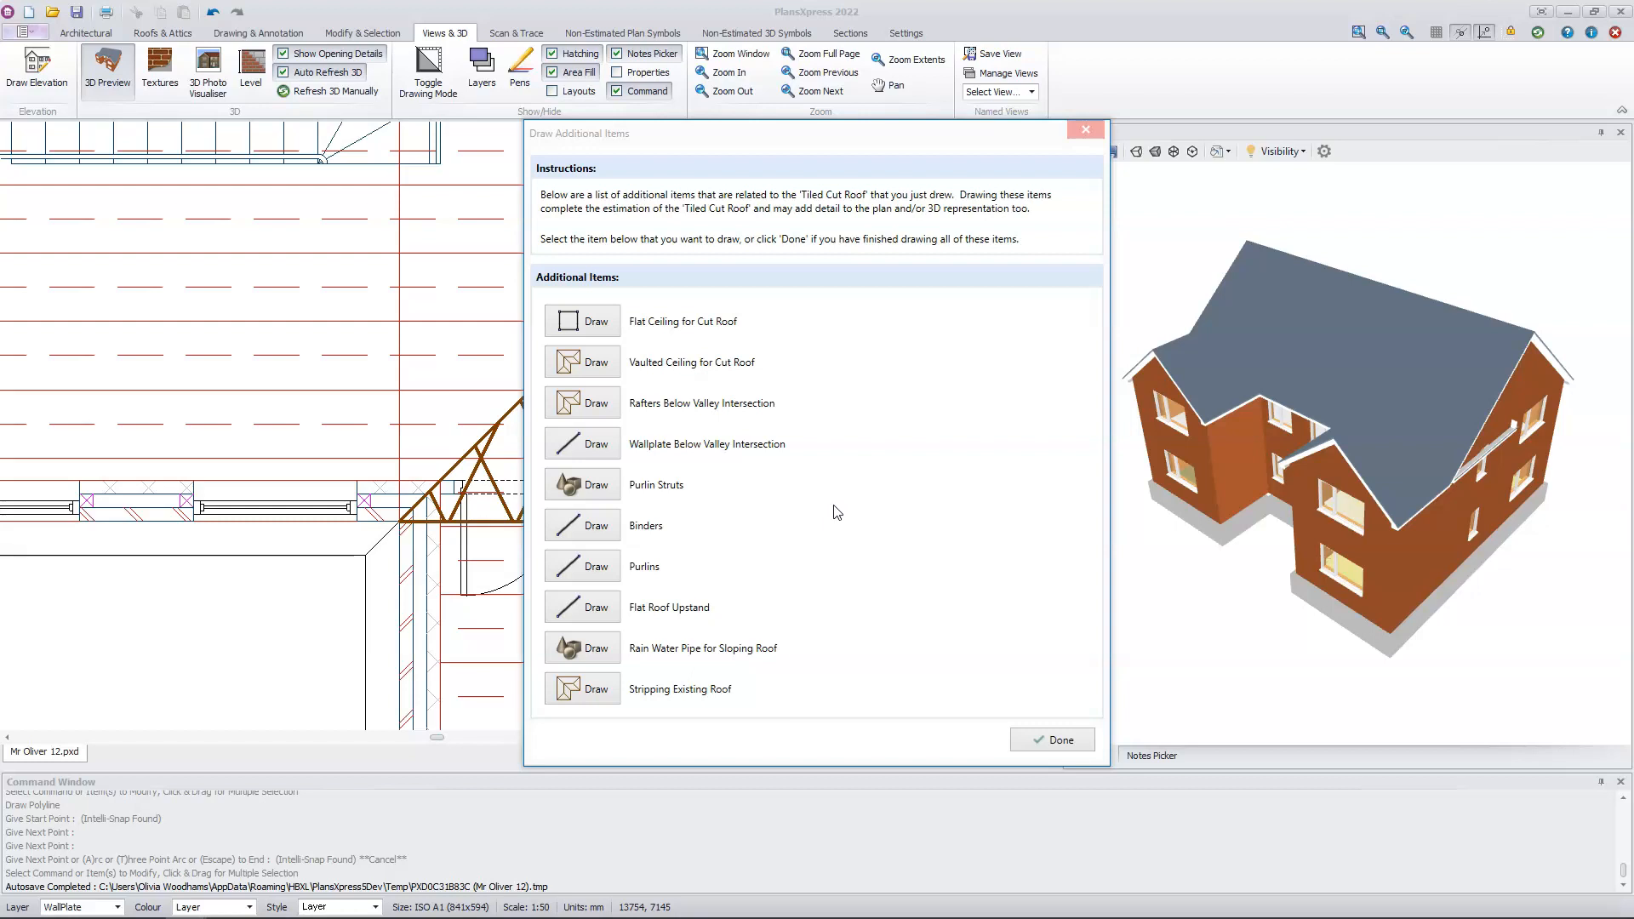
Step: In sketch drawing mode, draw a purlin along the main roof's rear slope, from the left roof edge's midpoint perpendicular to the right roof edge
left_click(596, 567)
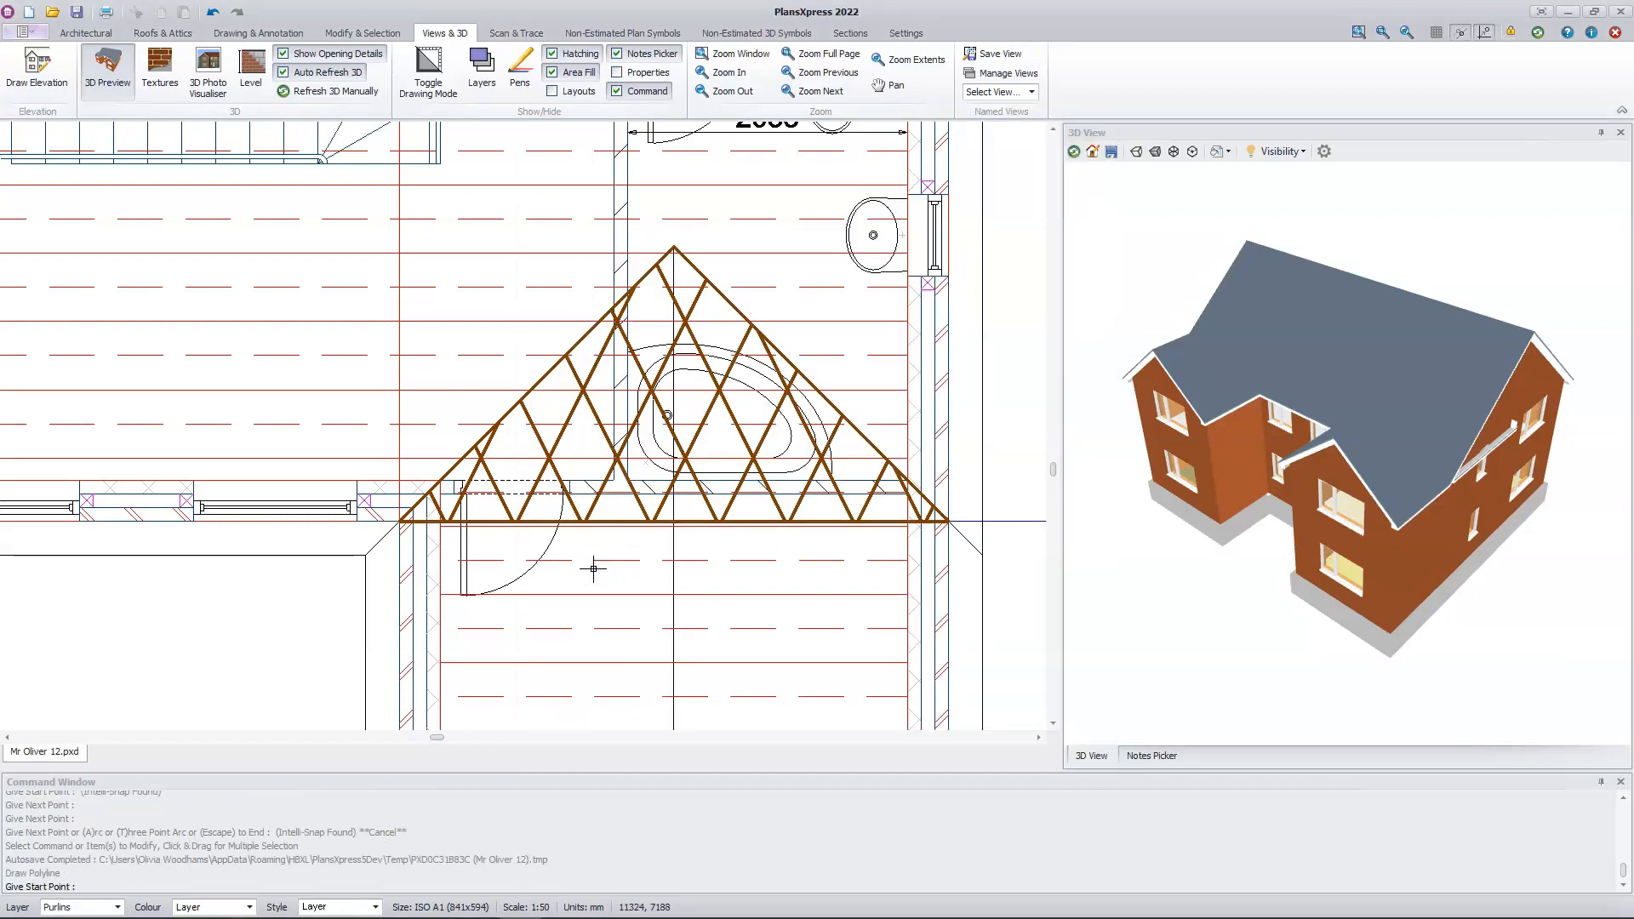
scroll(594, 569, "down", 2)
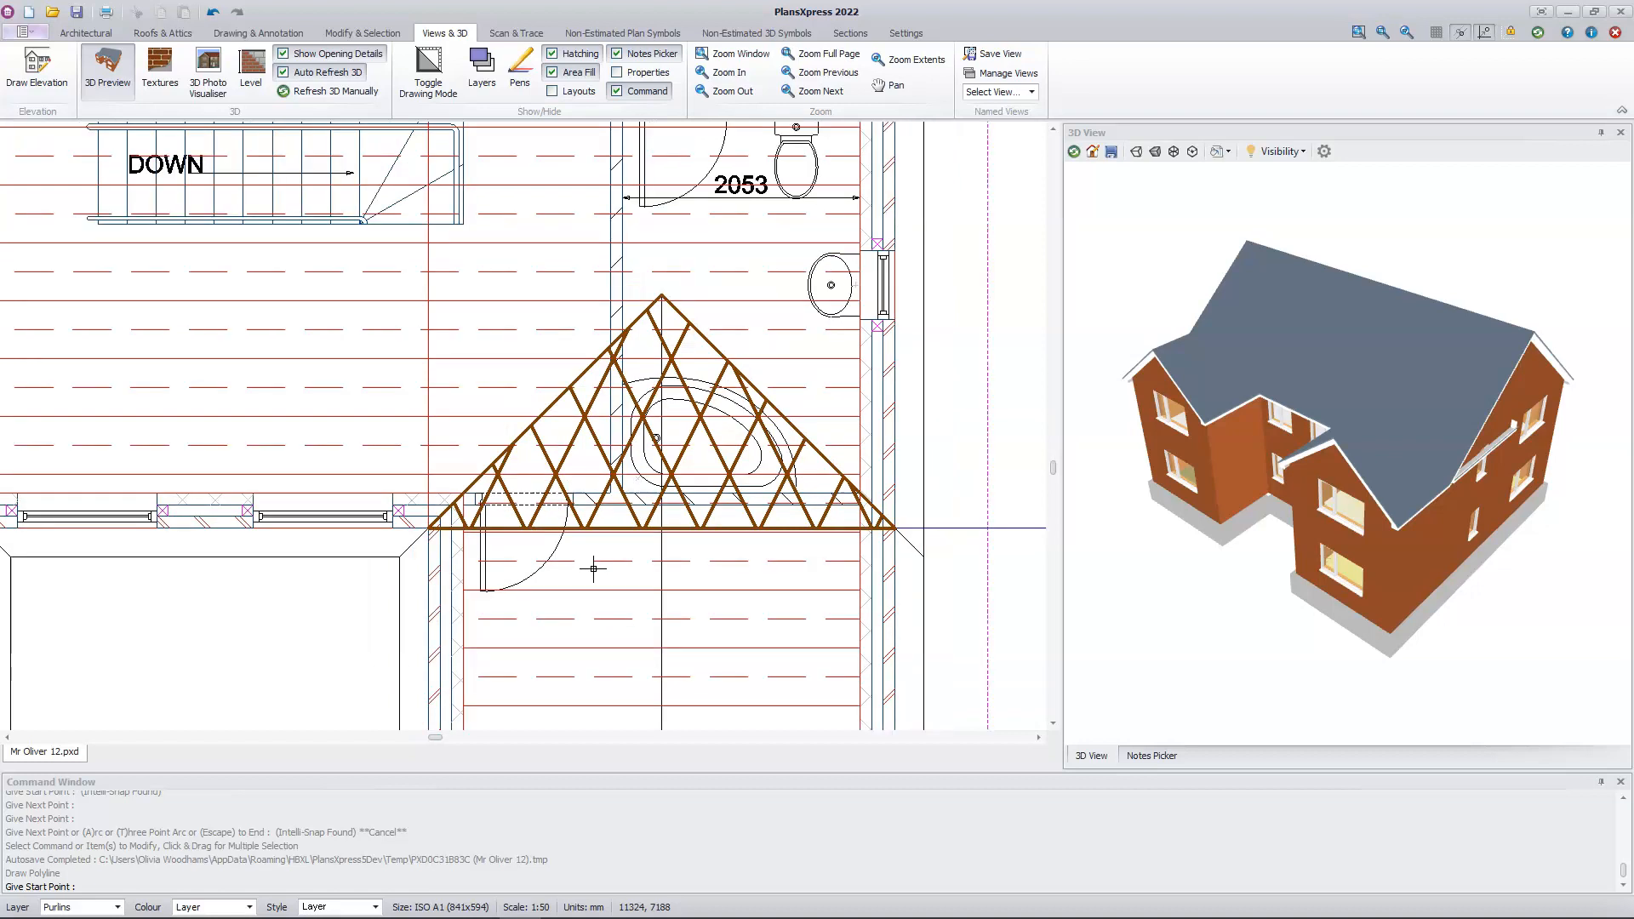
middle_click_drag(266, 361, 646, 794)
middle_click_drag(489, 518, 659, 537)
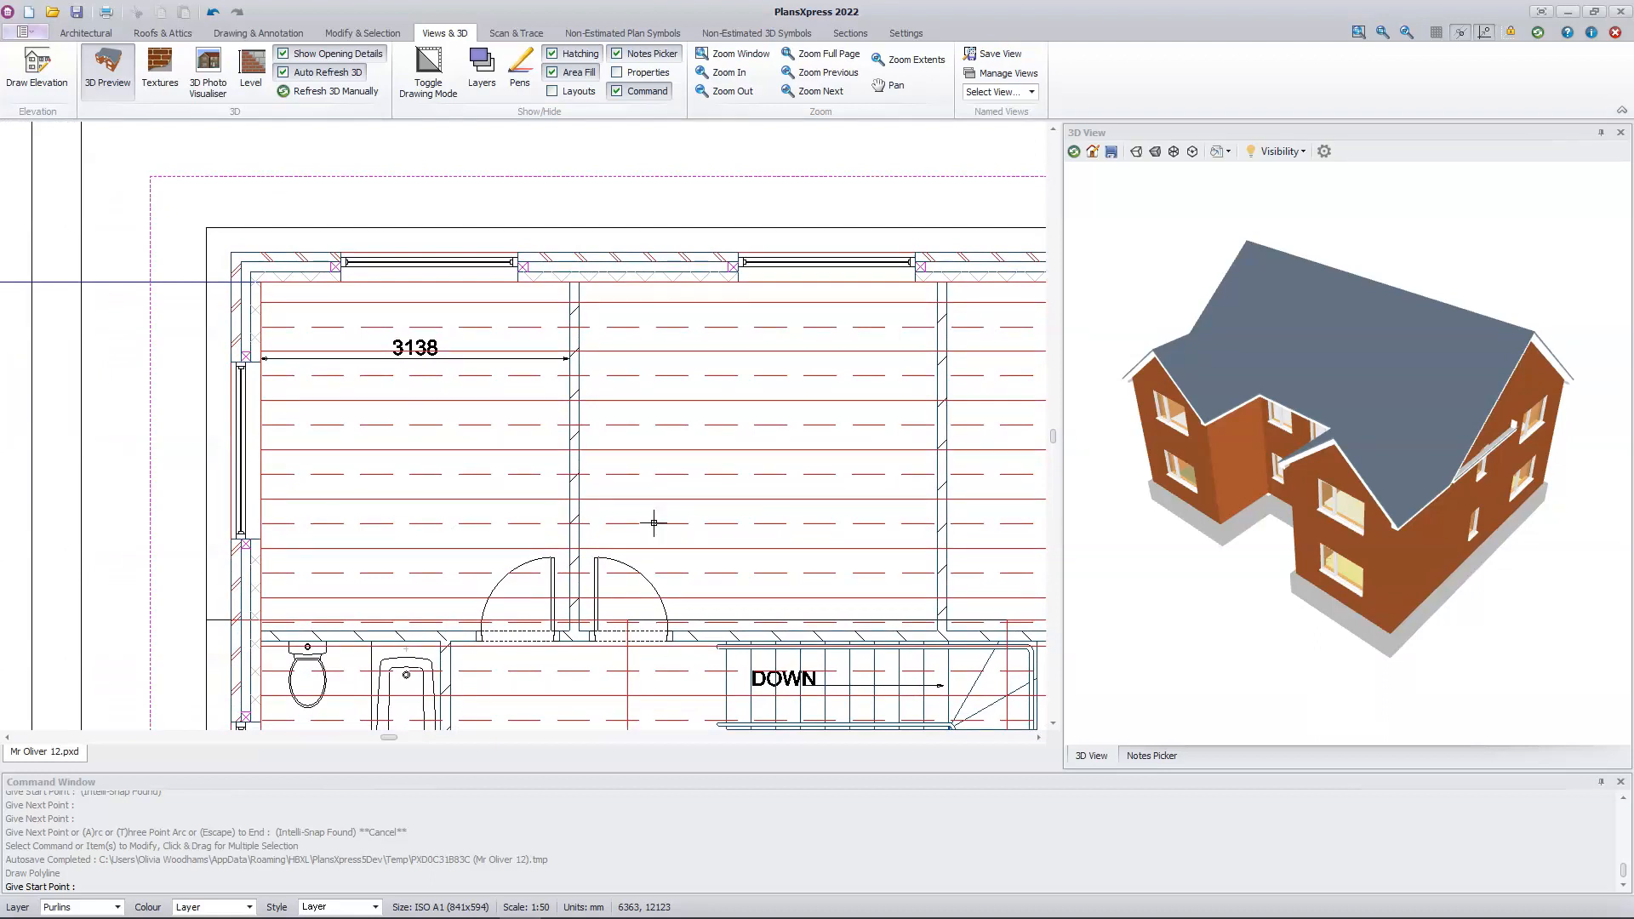
left_click(432, 81)
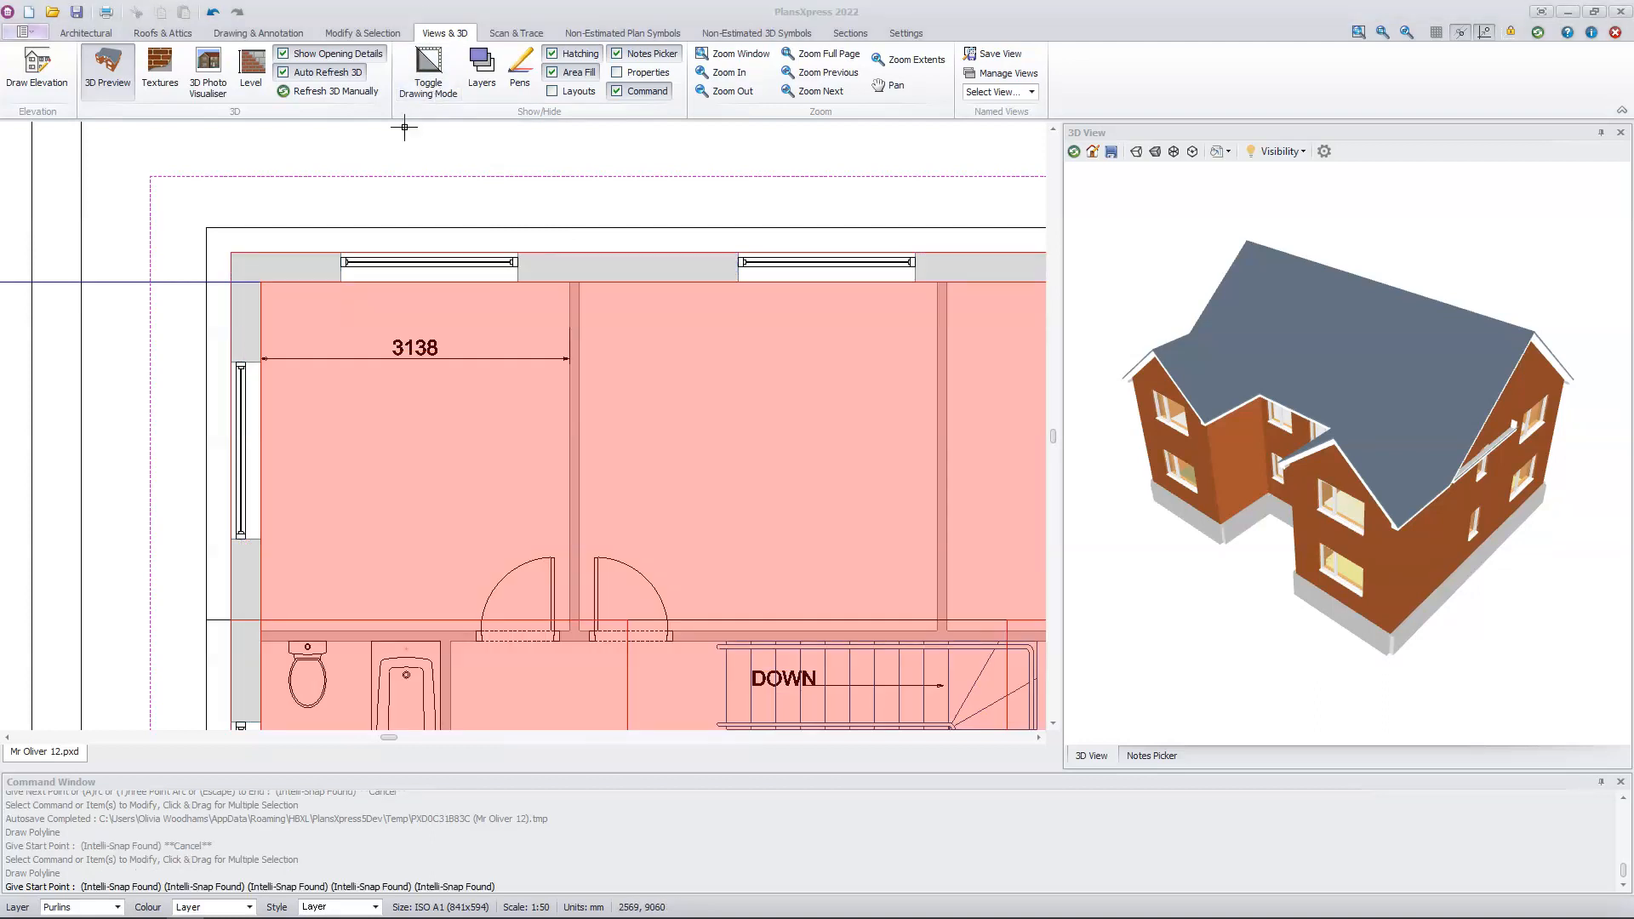
left_click(201, 415)
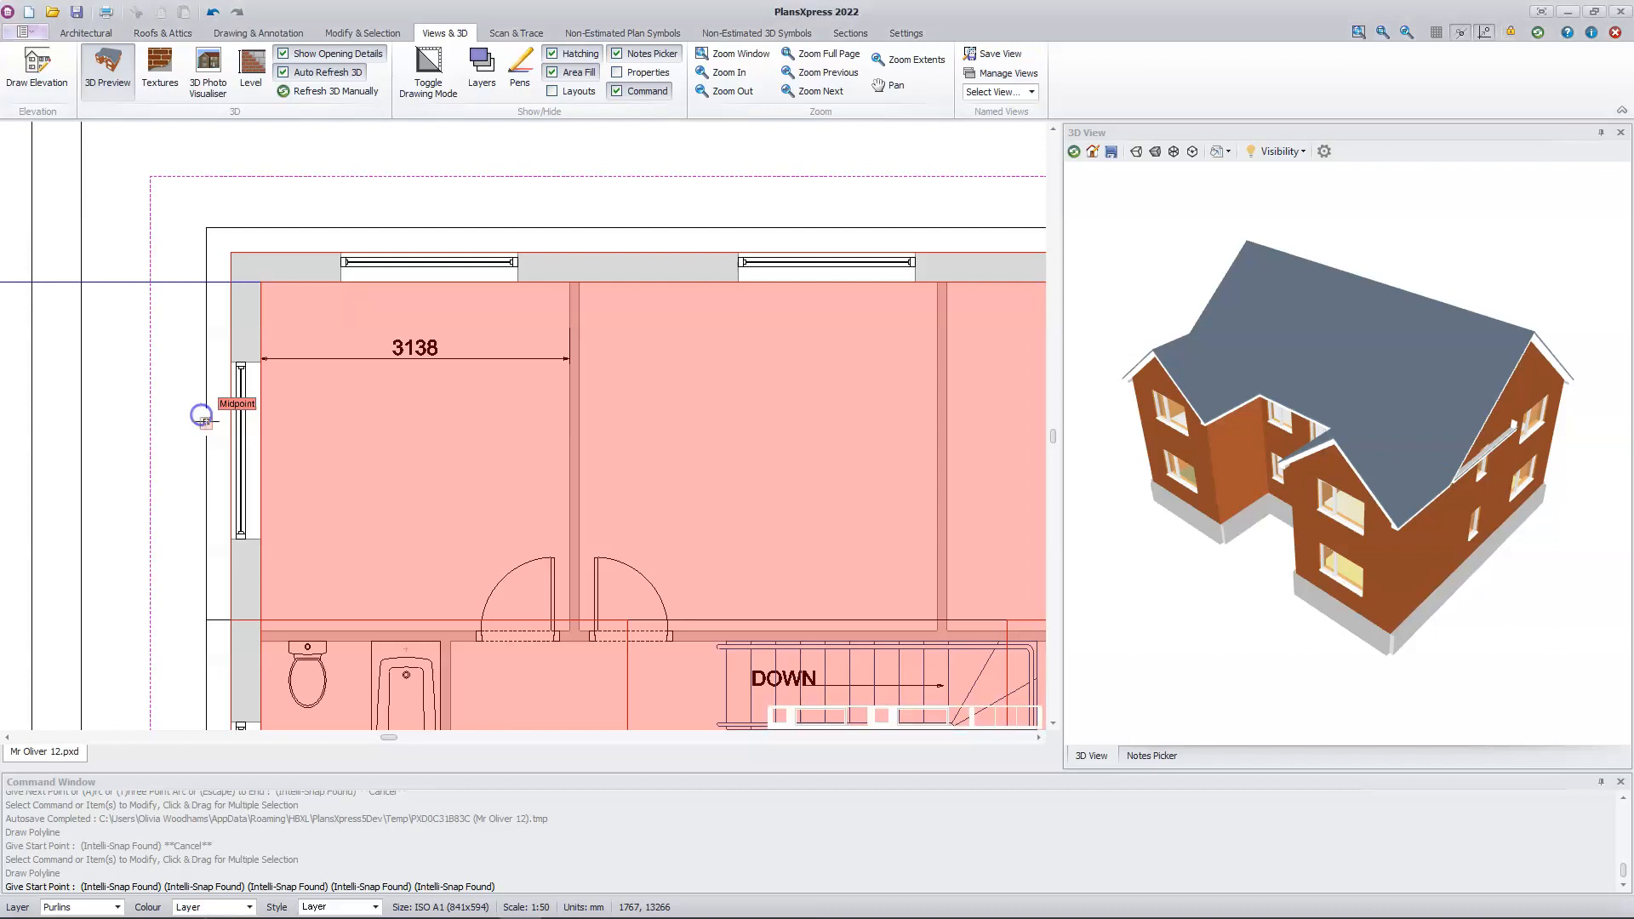
middle_click_drag(823, 439, 334, 452)
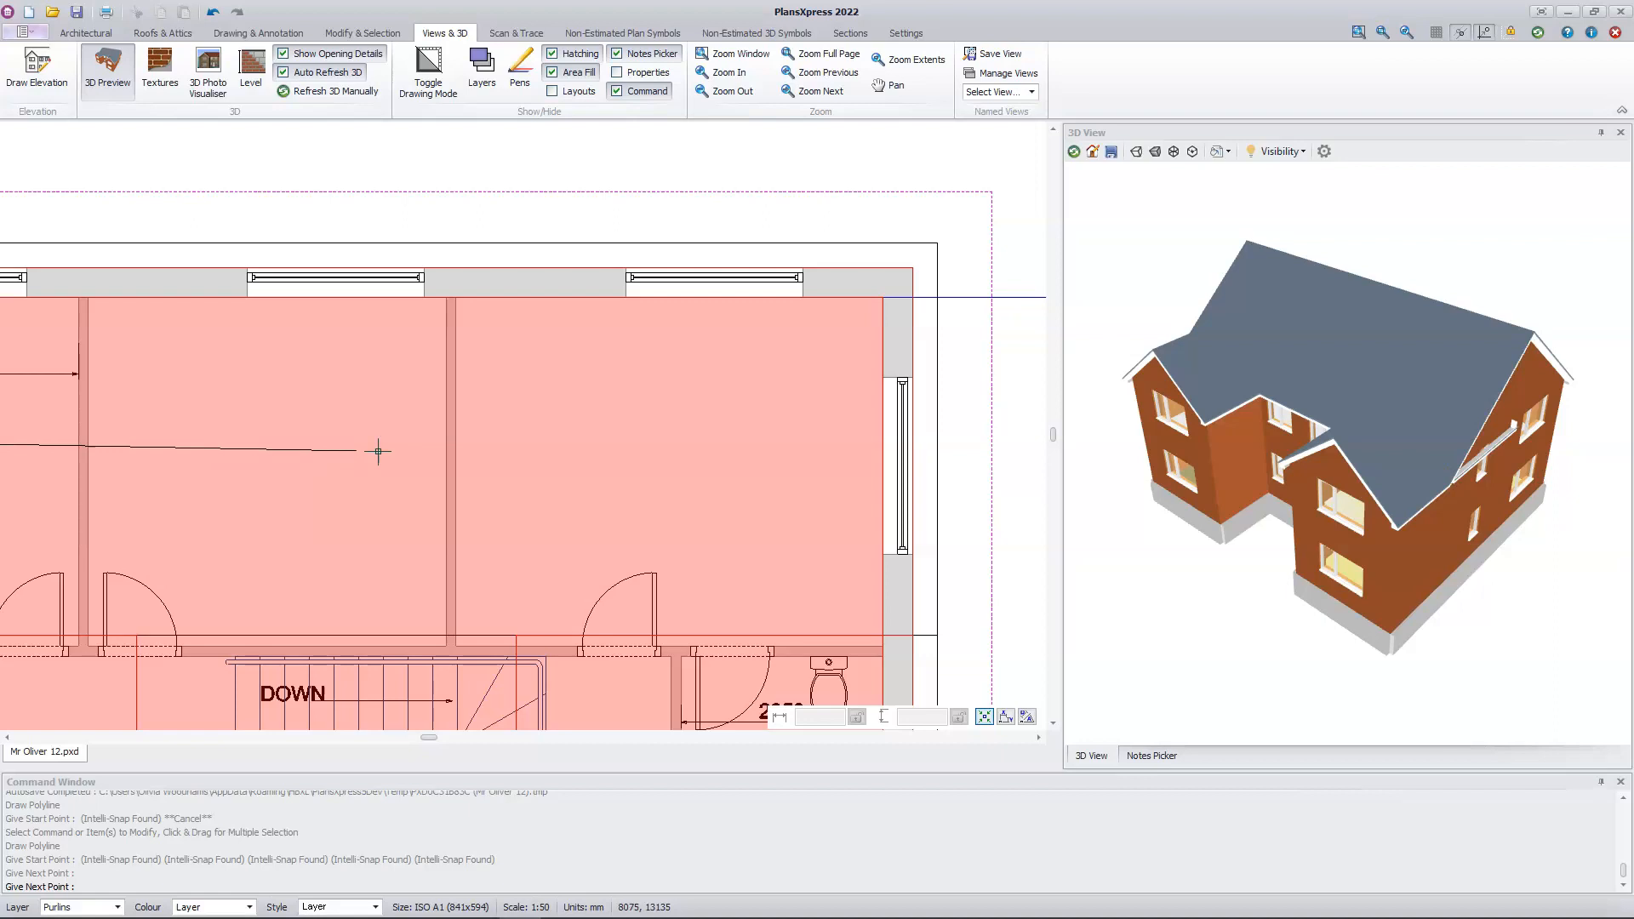
left_click(934, 436)
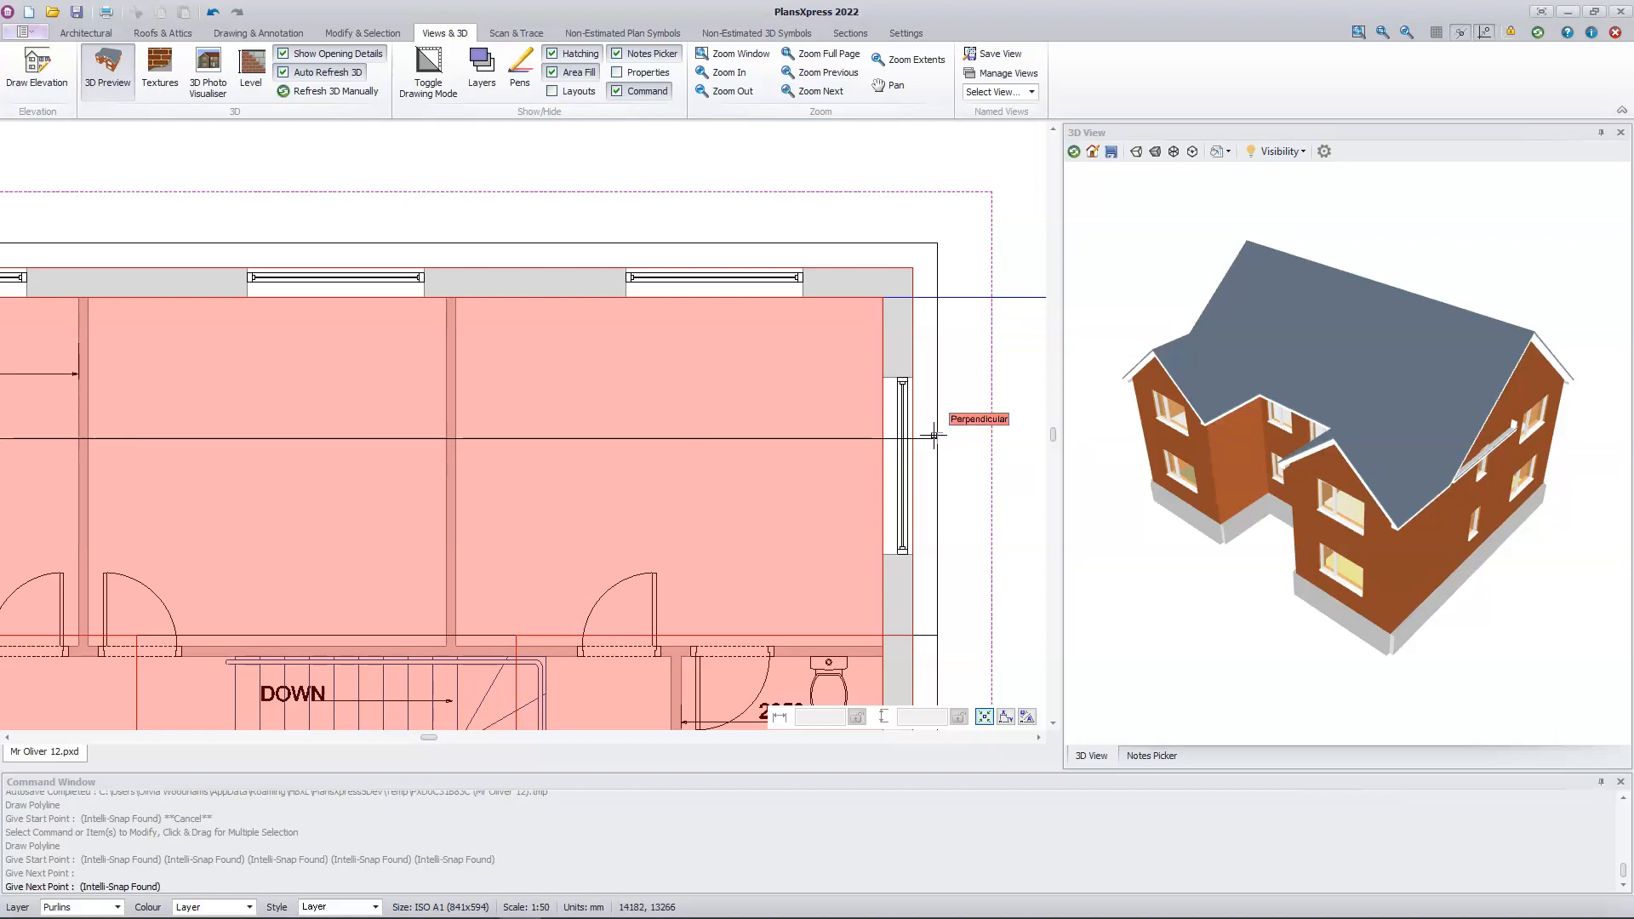
left_click(934, 437)
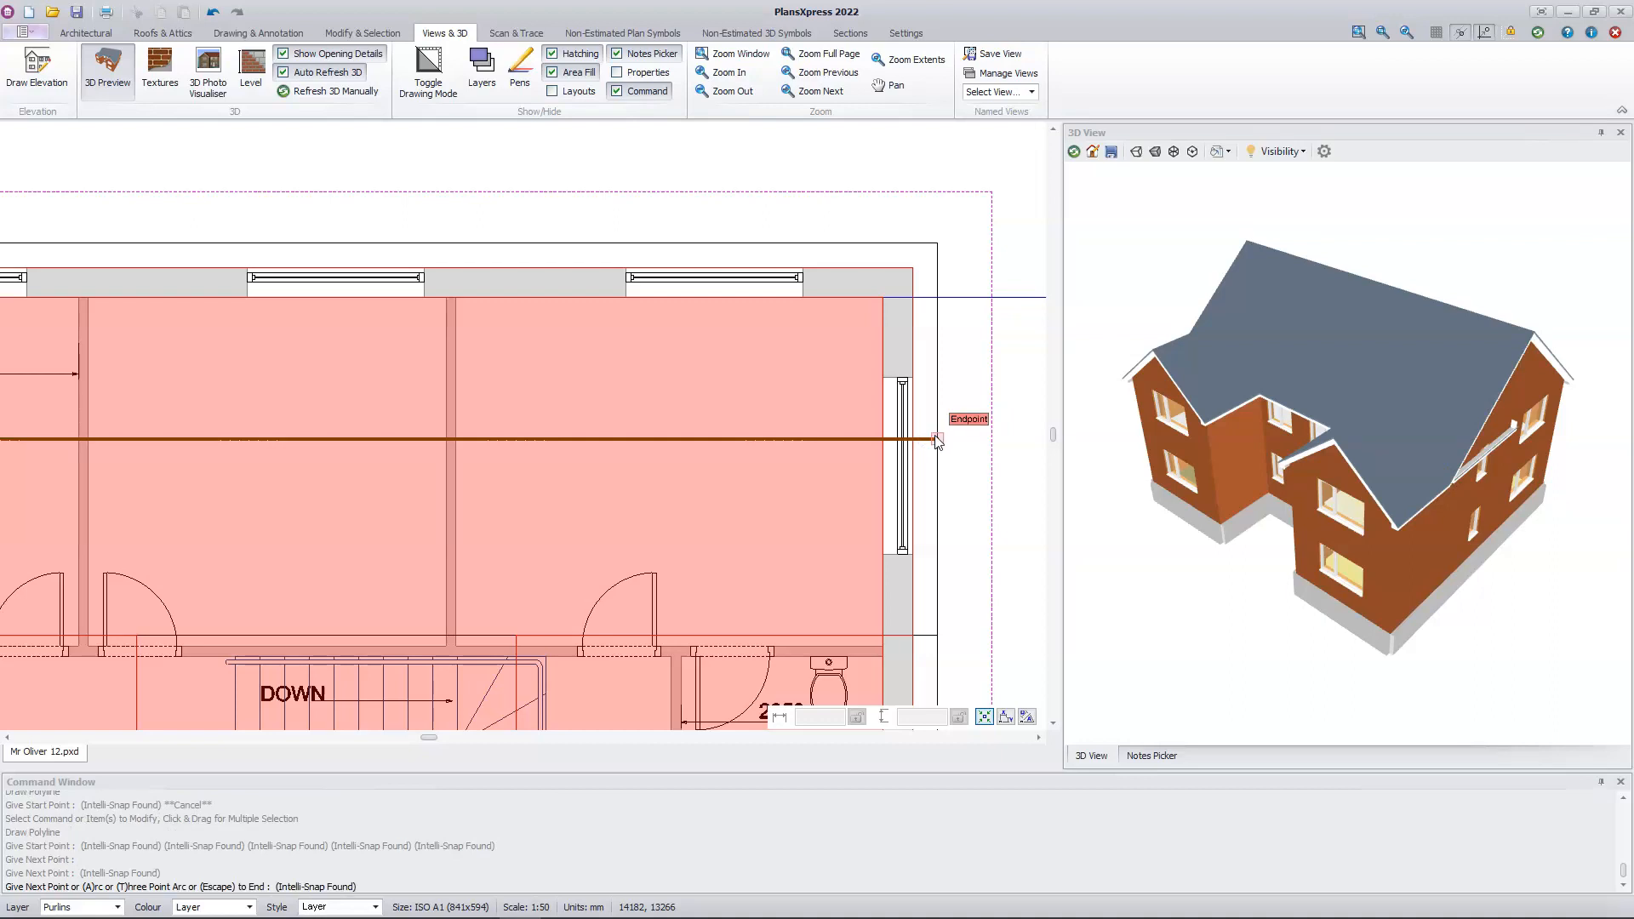
key("Escape")
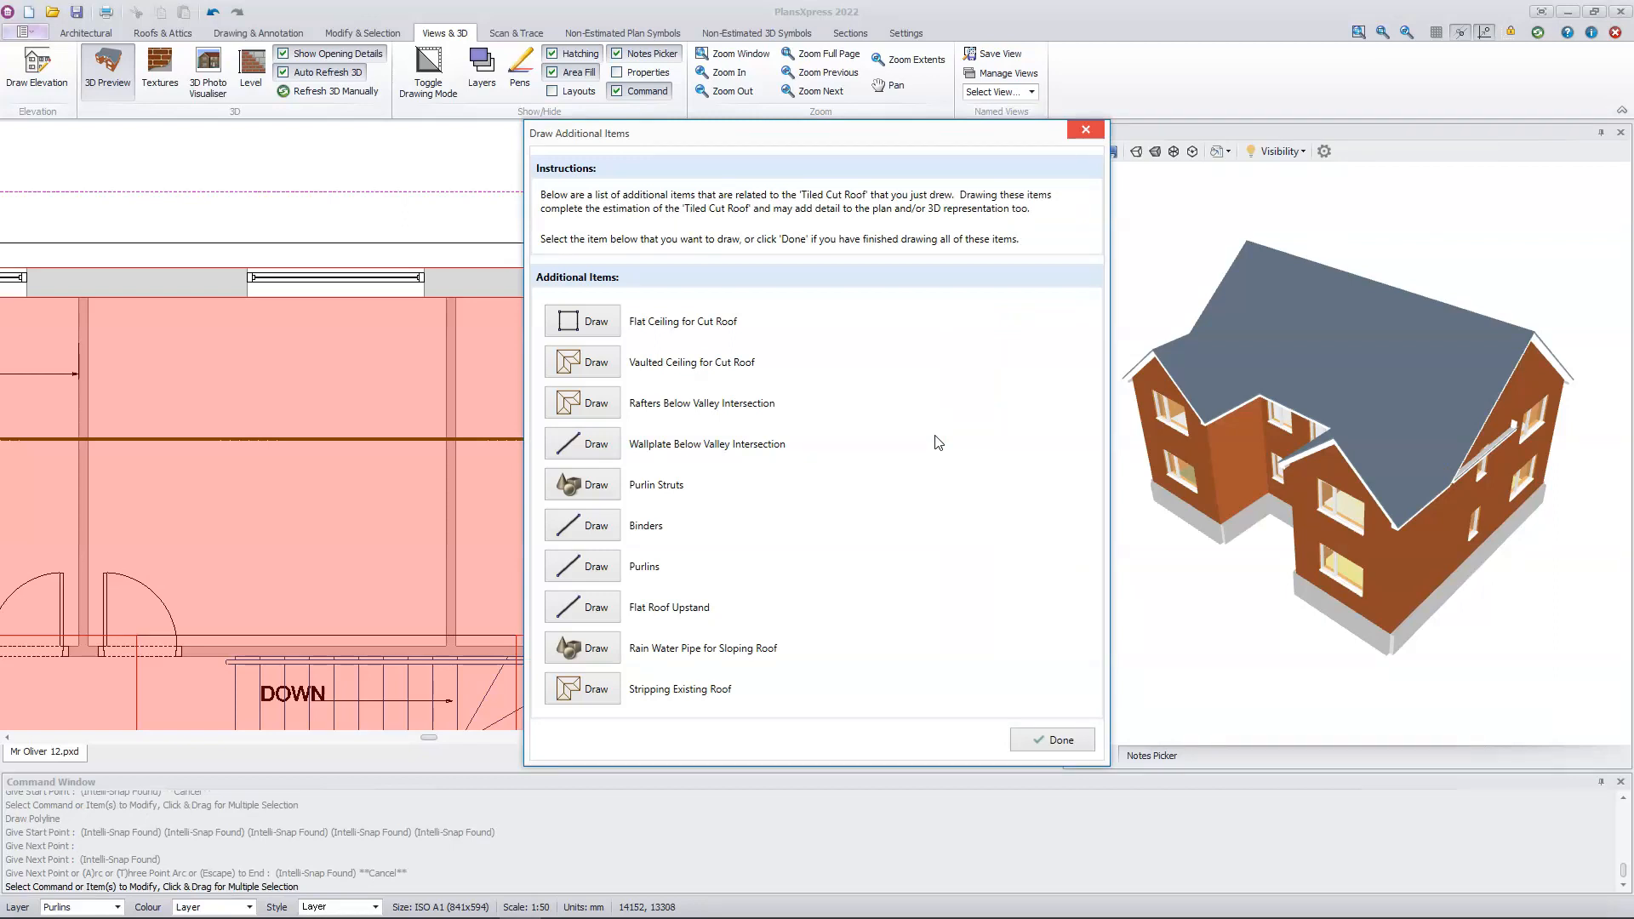
Step: Draw a second purlin along the main roof's front slope, from the midpoint of its left edge perpendicular to the right roof edge
left_click(582, 568)
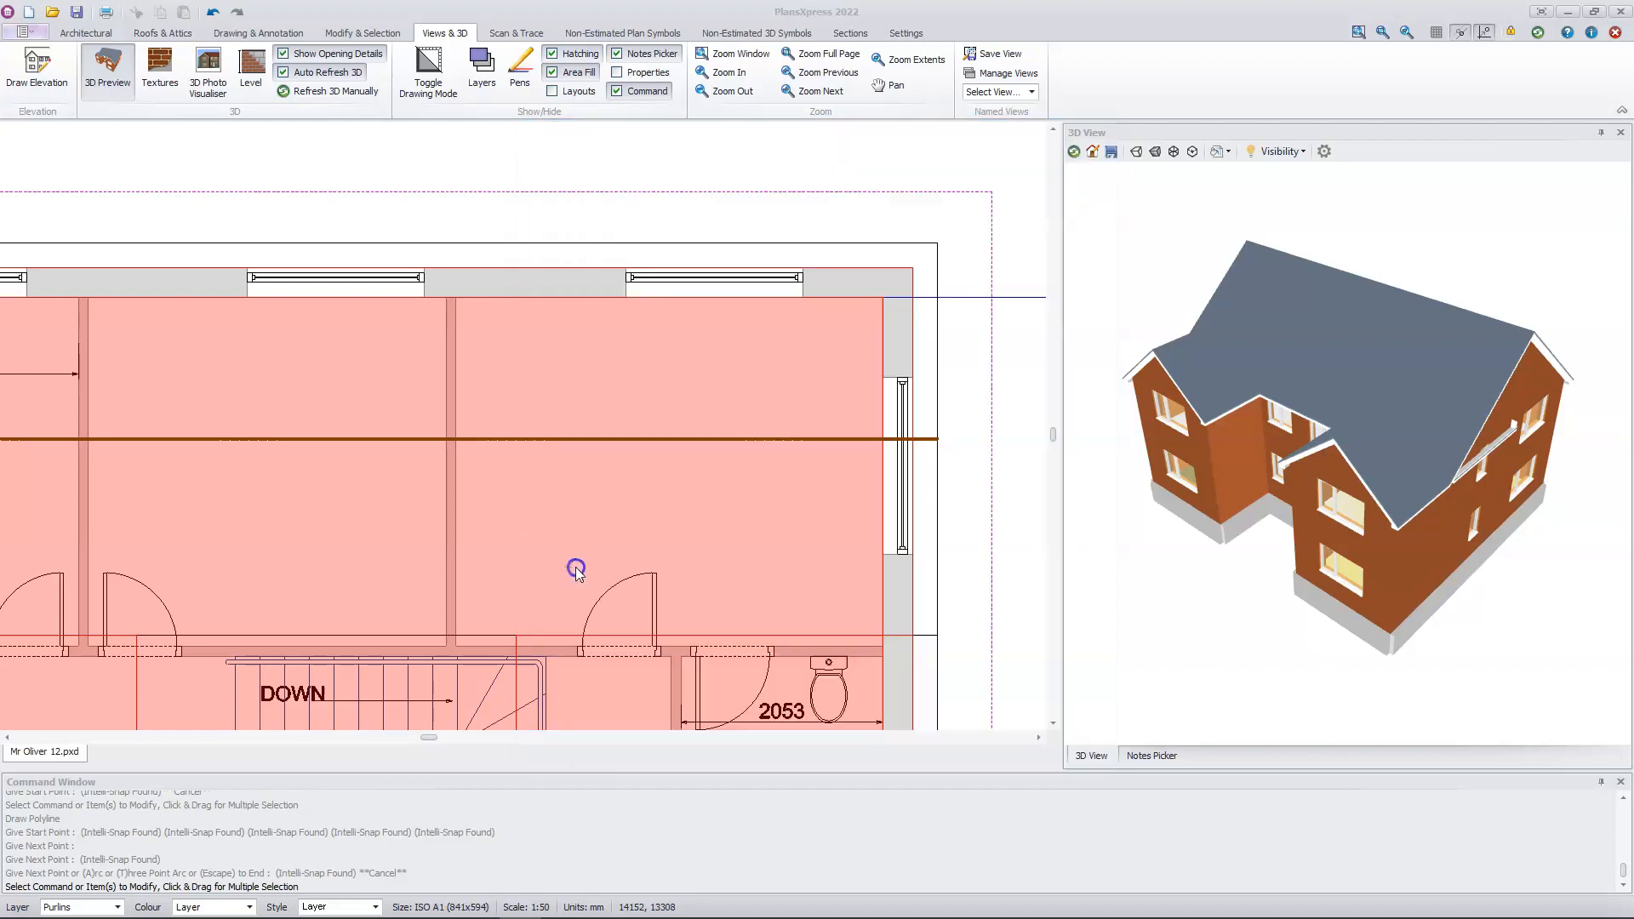
middle_click_drag(321, 602, 815, 263)
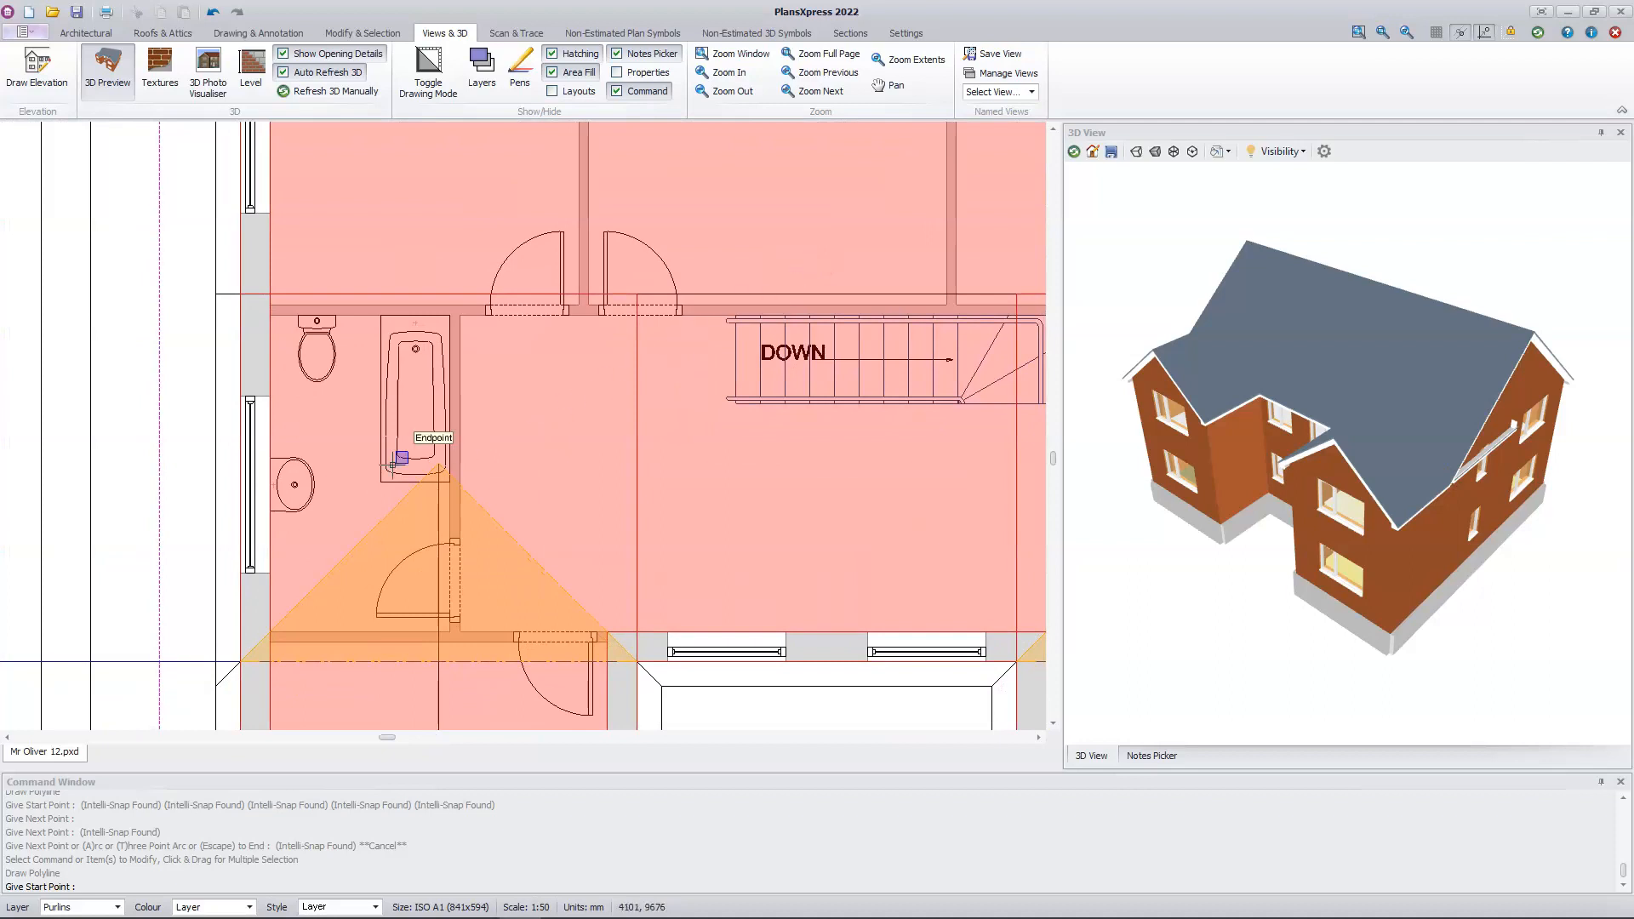
left_click(218, 491)
middle_click_drag(948, 460, 391, 501)
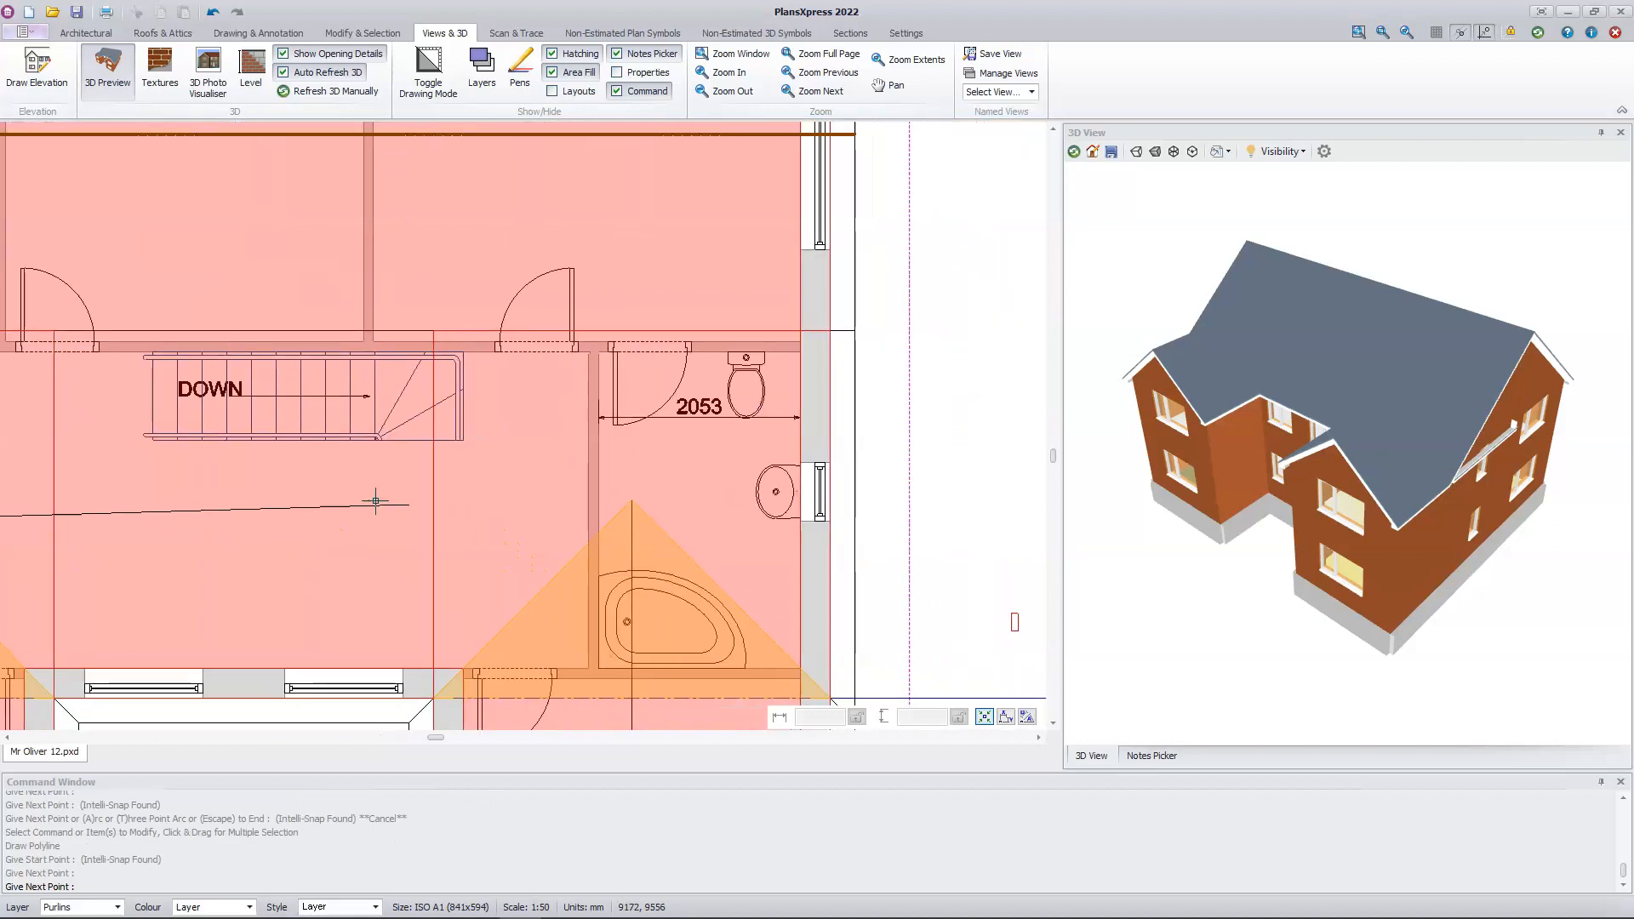
left_click(854, 528)
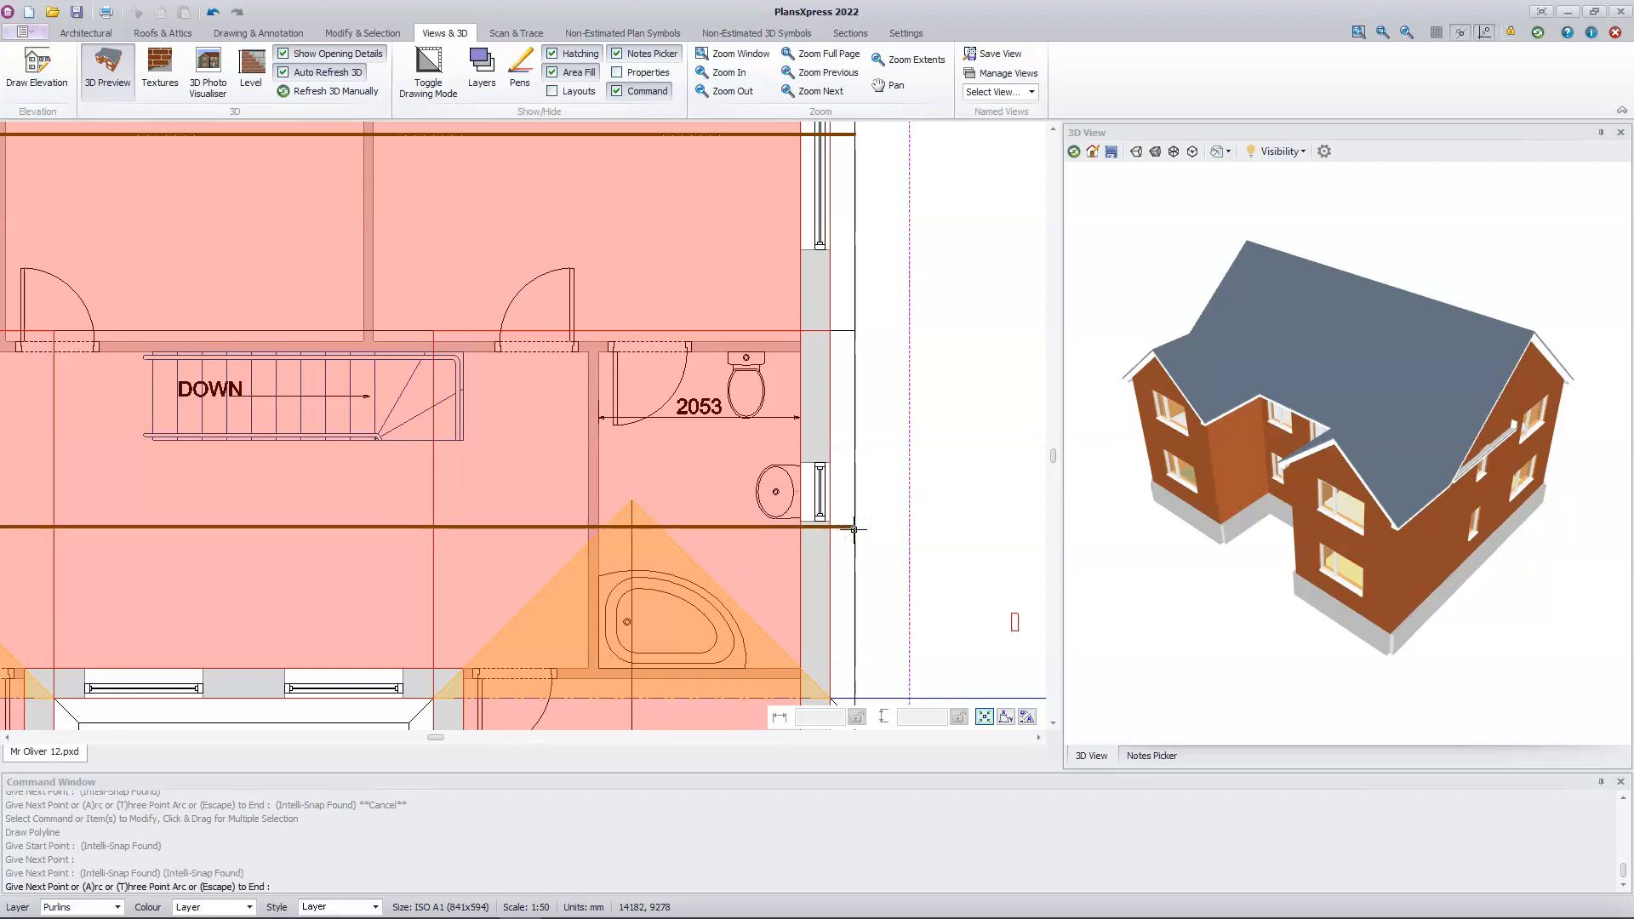
Step: Draw a binder parallel to the front purlin, offset 100 mm towards the ridge, from the right roof edge perpendicular to the left roof edge
key("Escape")
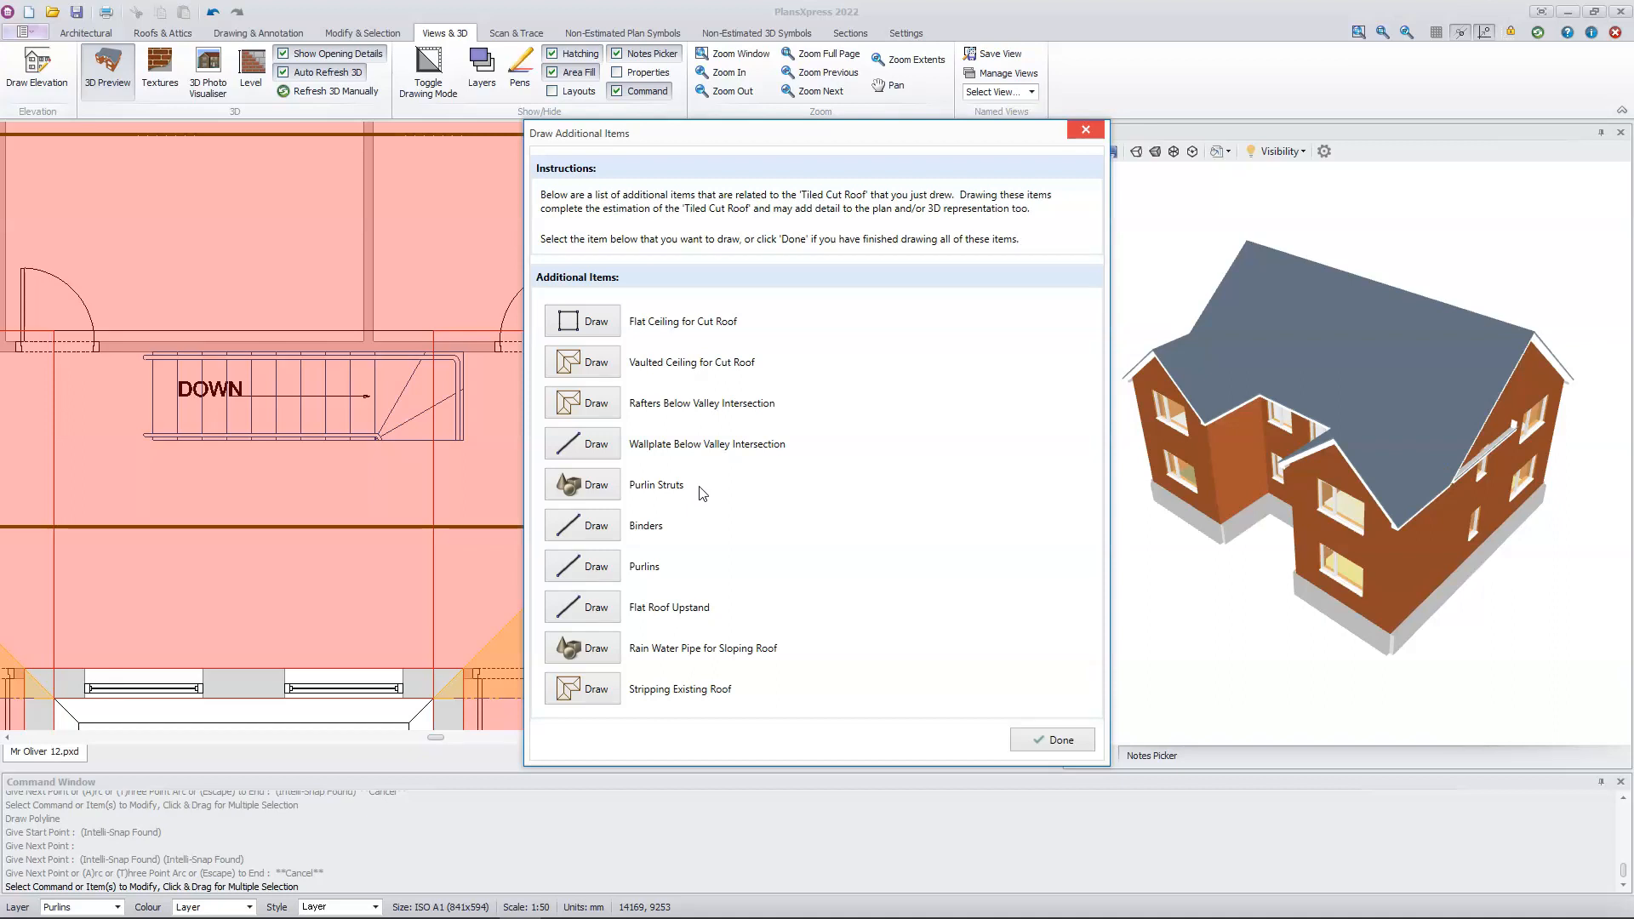
left_click(597, 527)
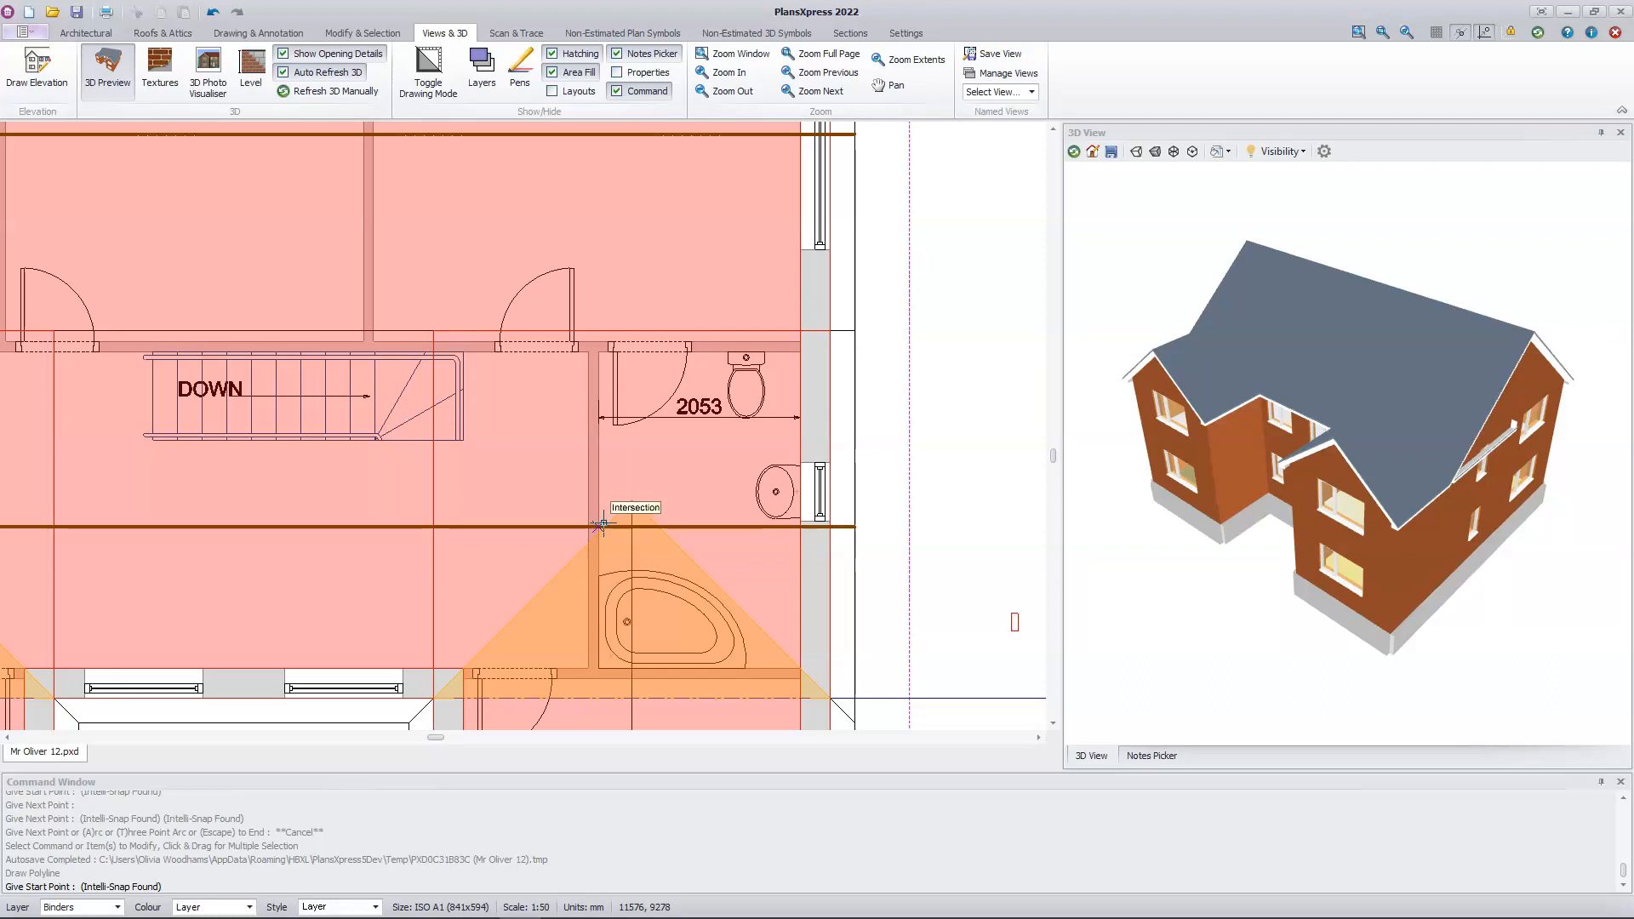
left_click(854, 528)
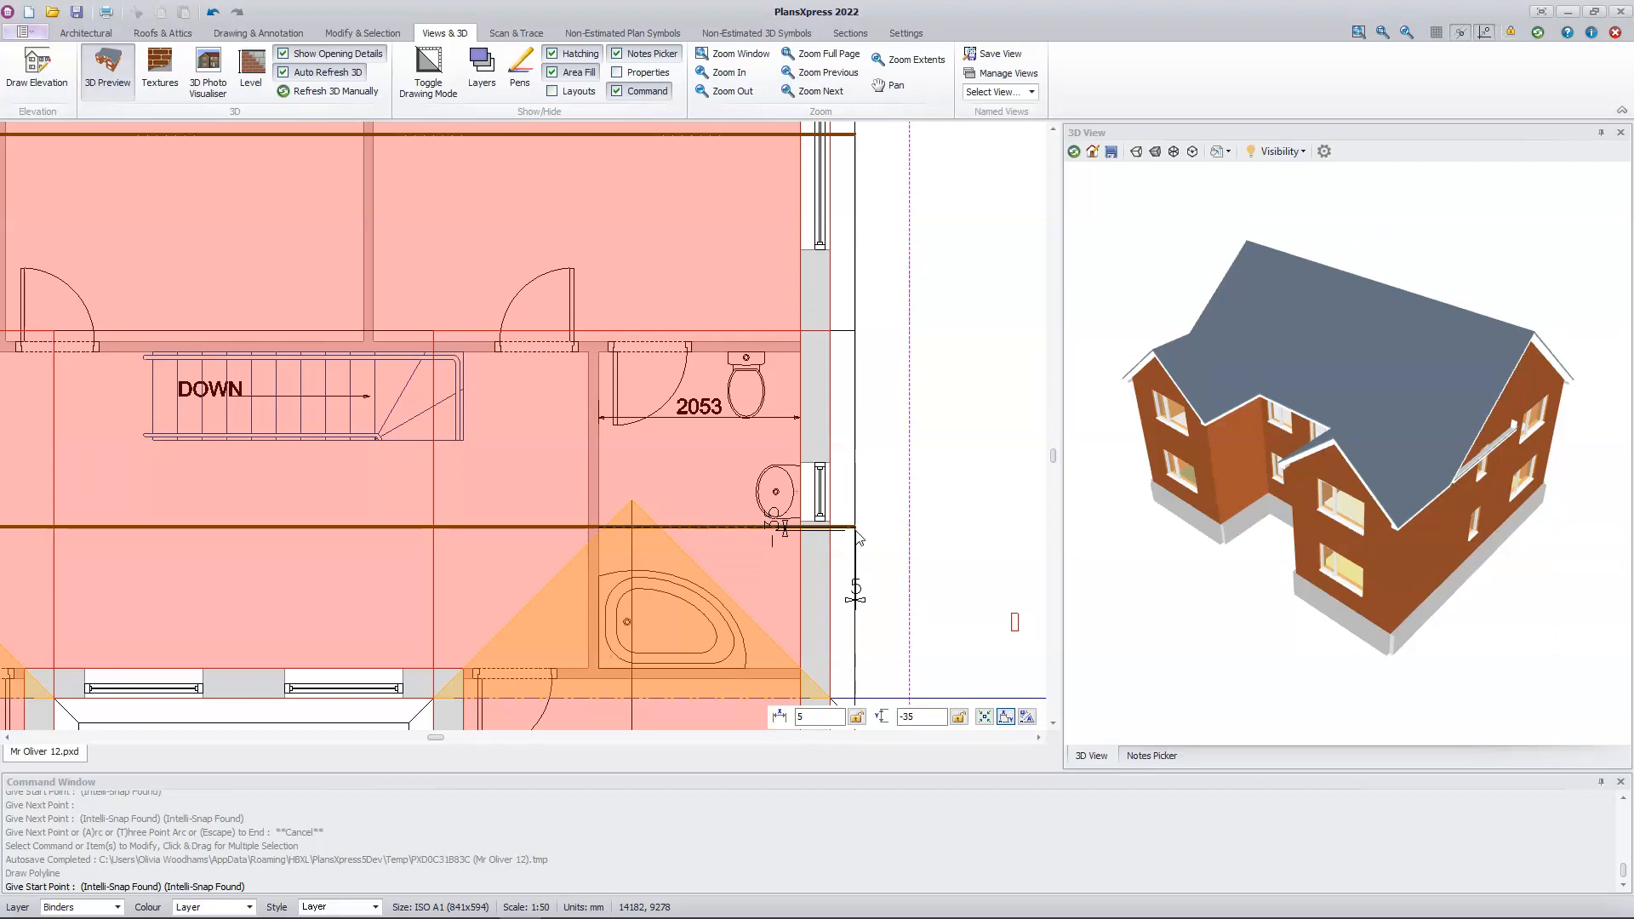
right_click(856, 531)
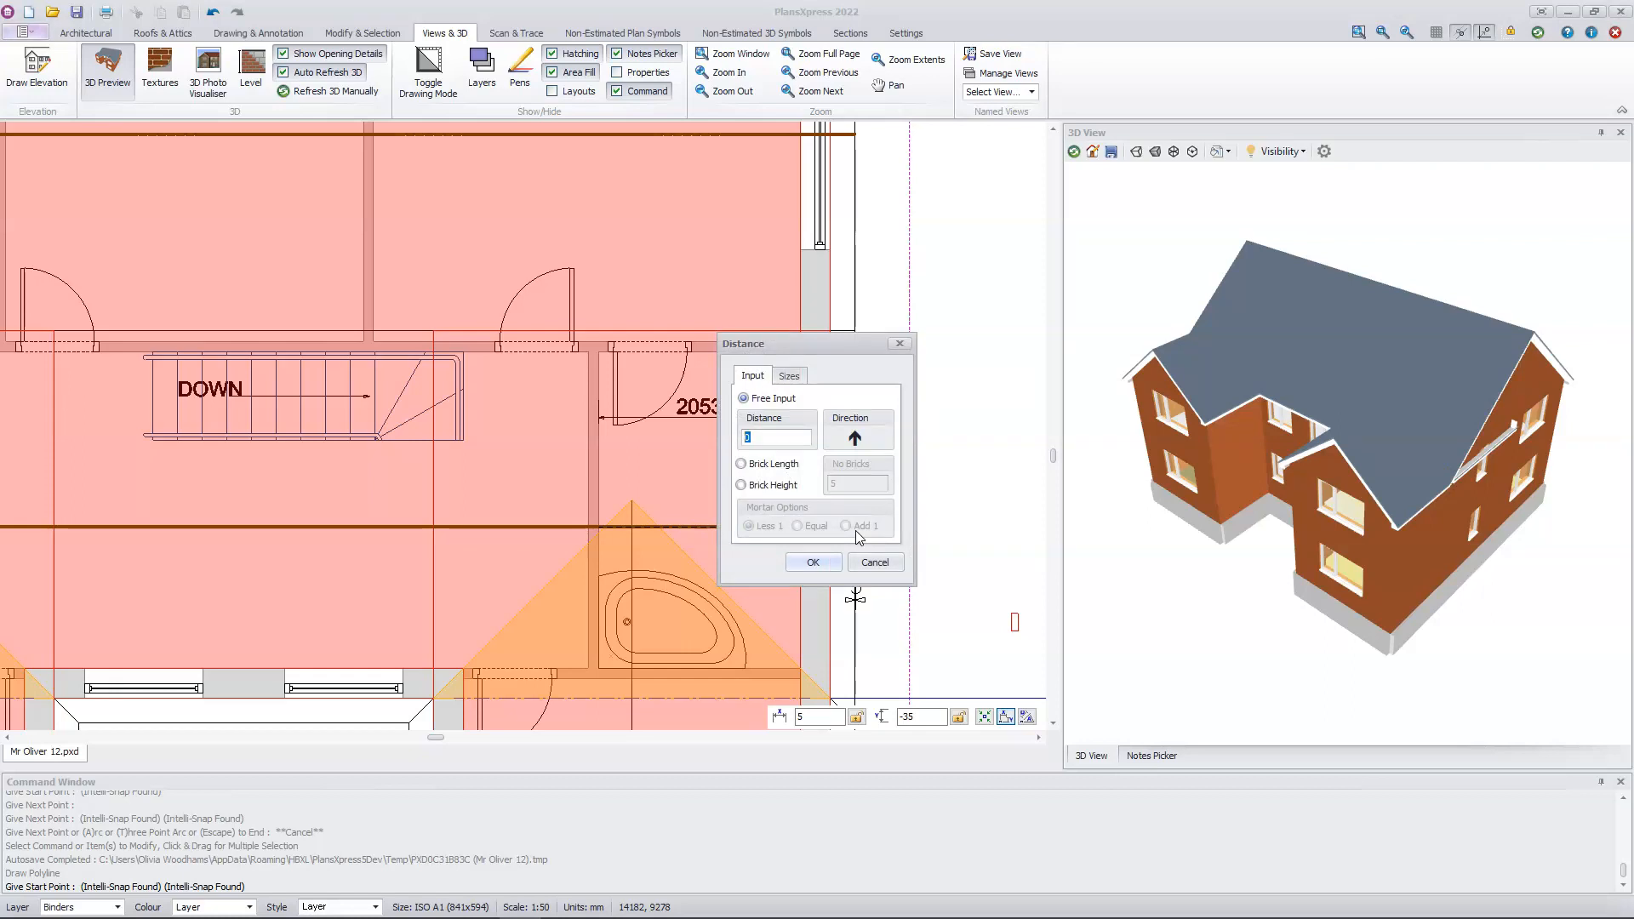
type("100")
key("Return")
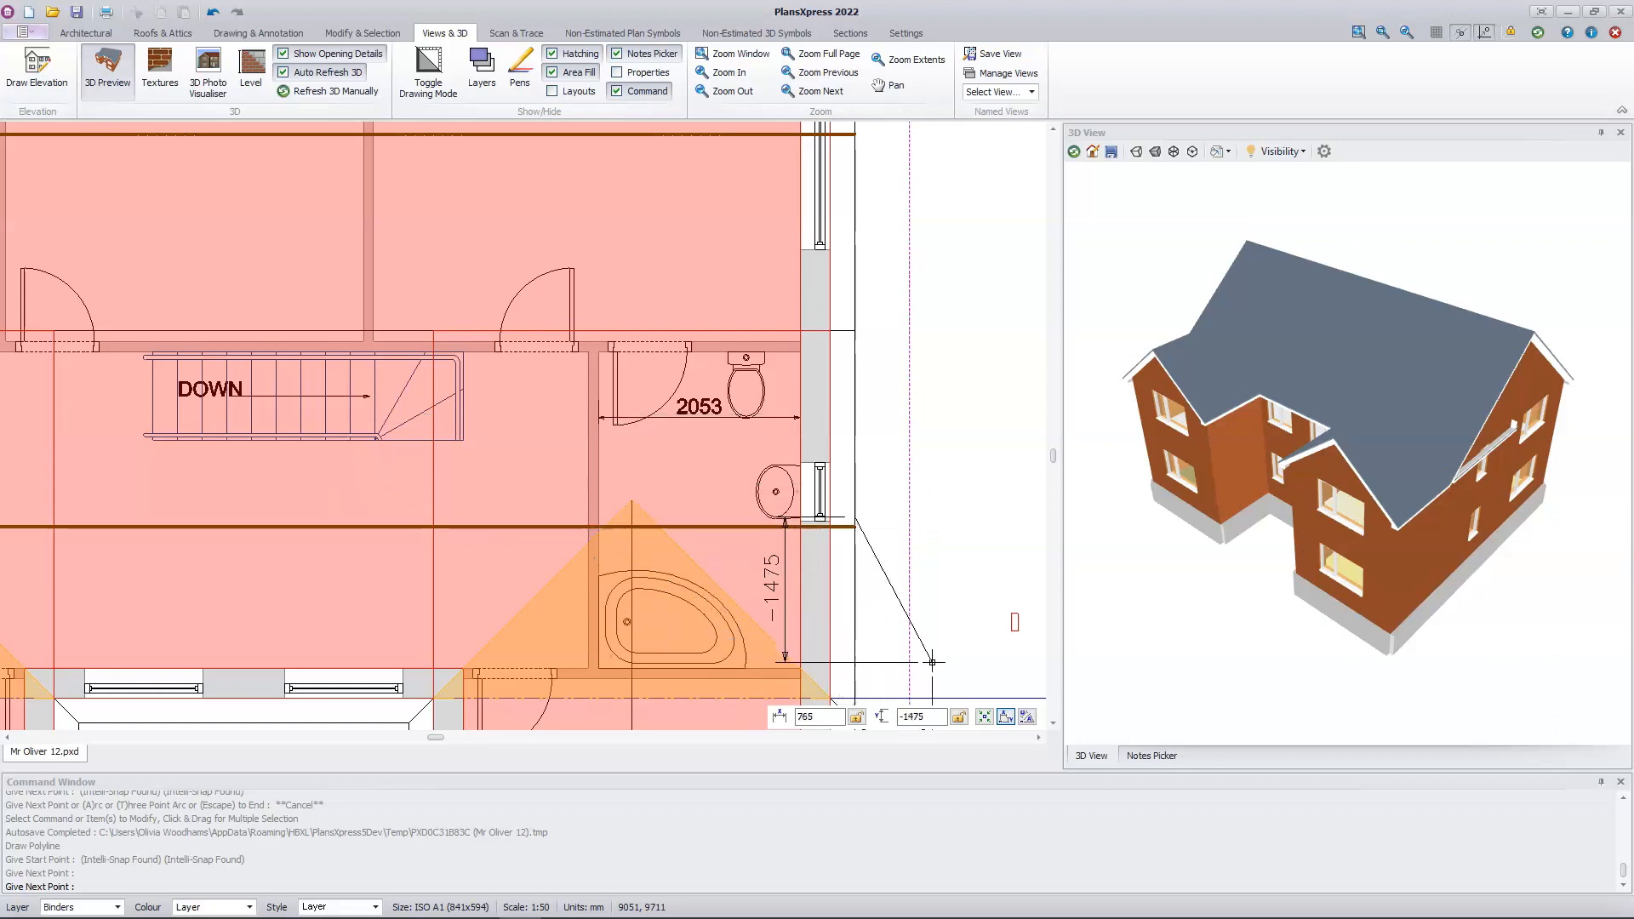
left_click(984, 716)
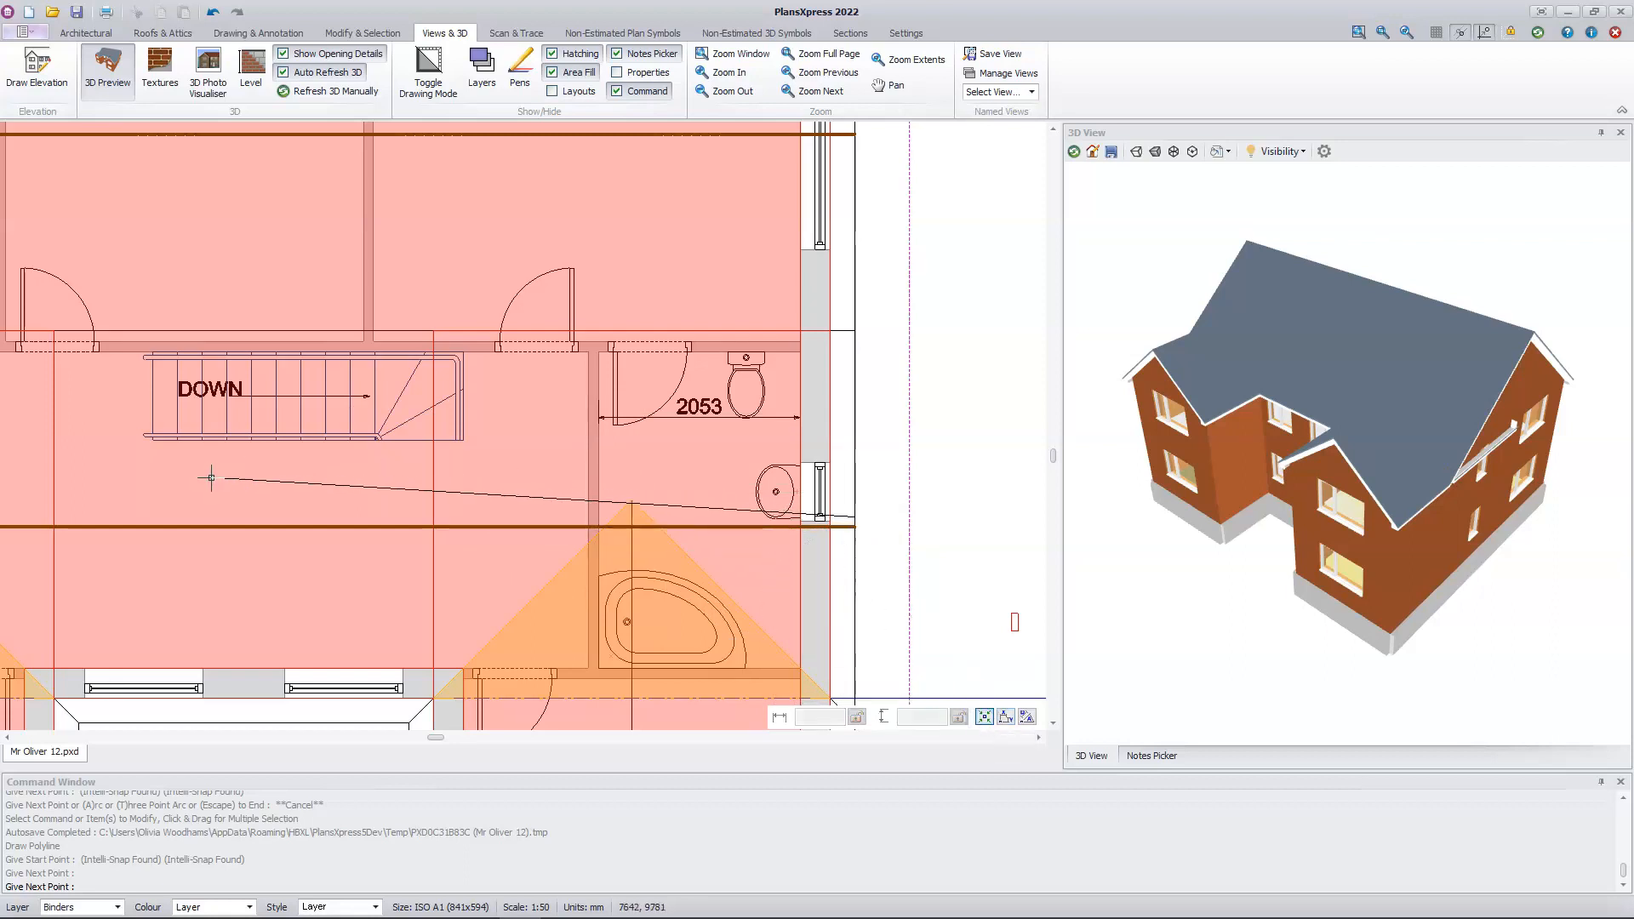
middle_click_drag(188, 481, 744, 493)
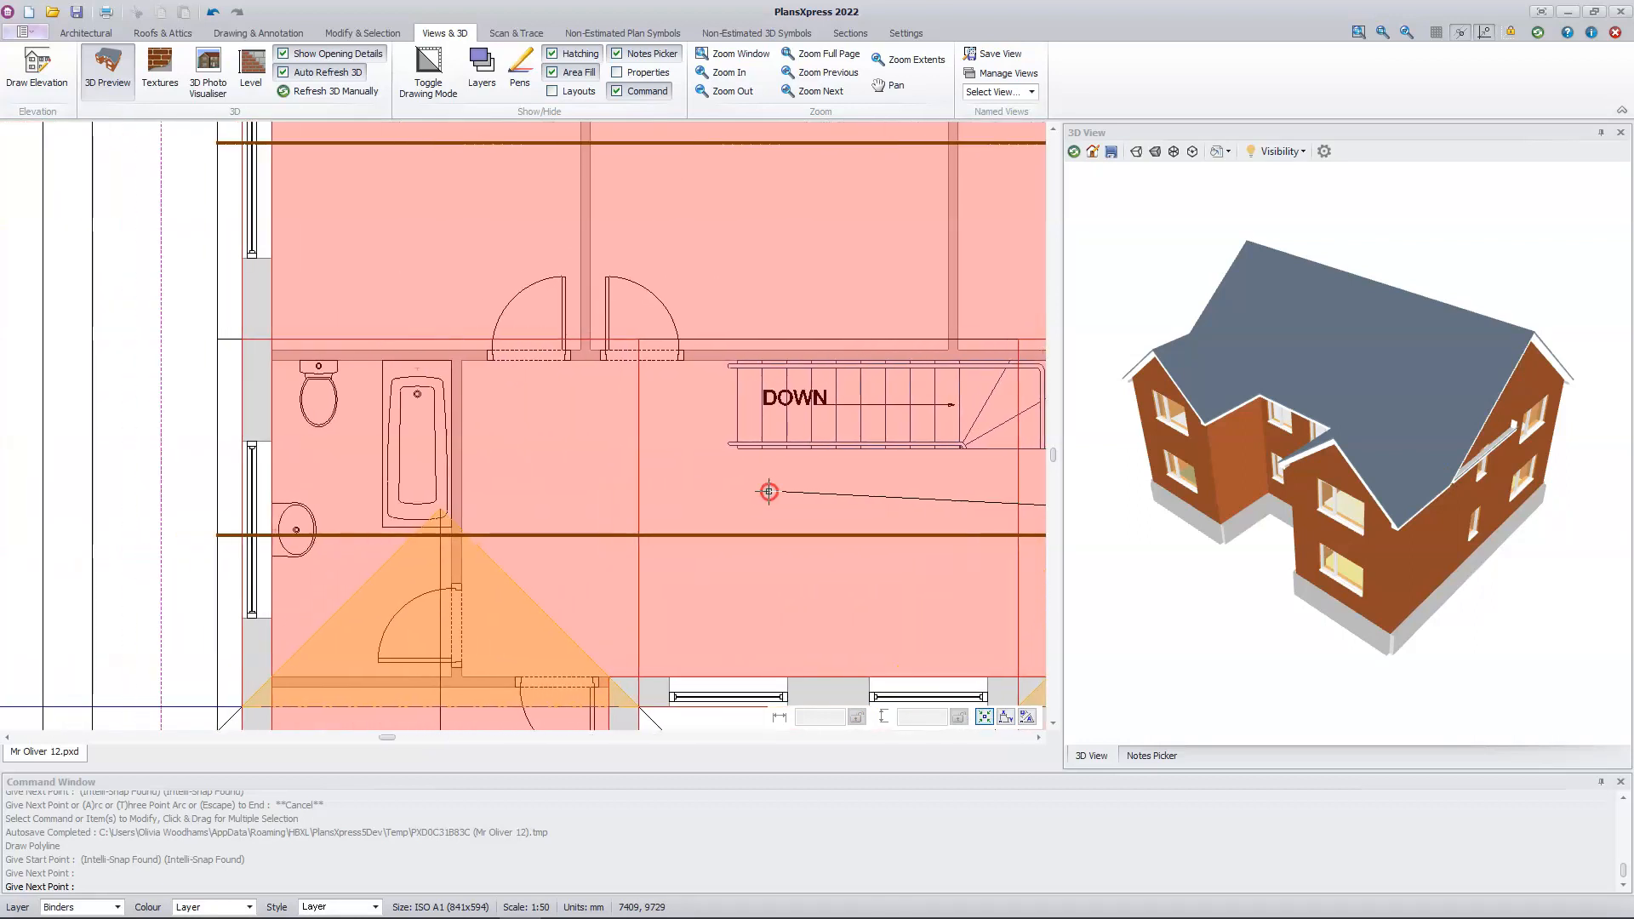
left_click(215, 521)
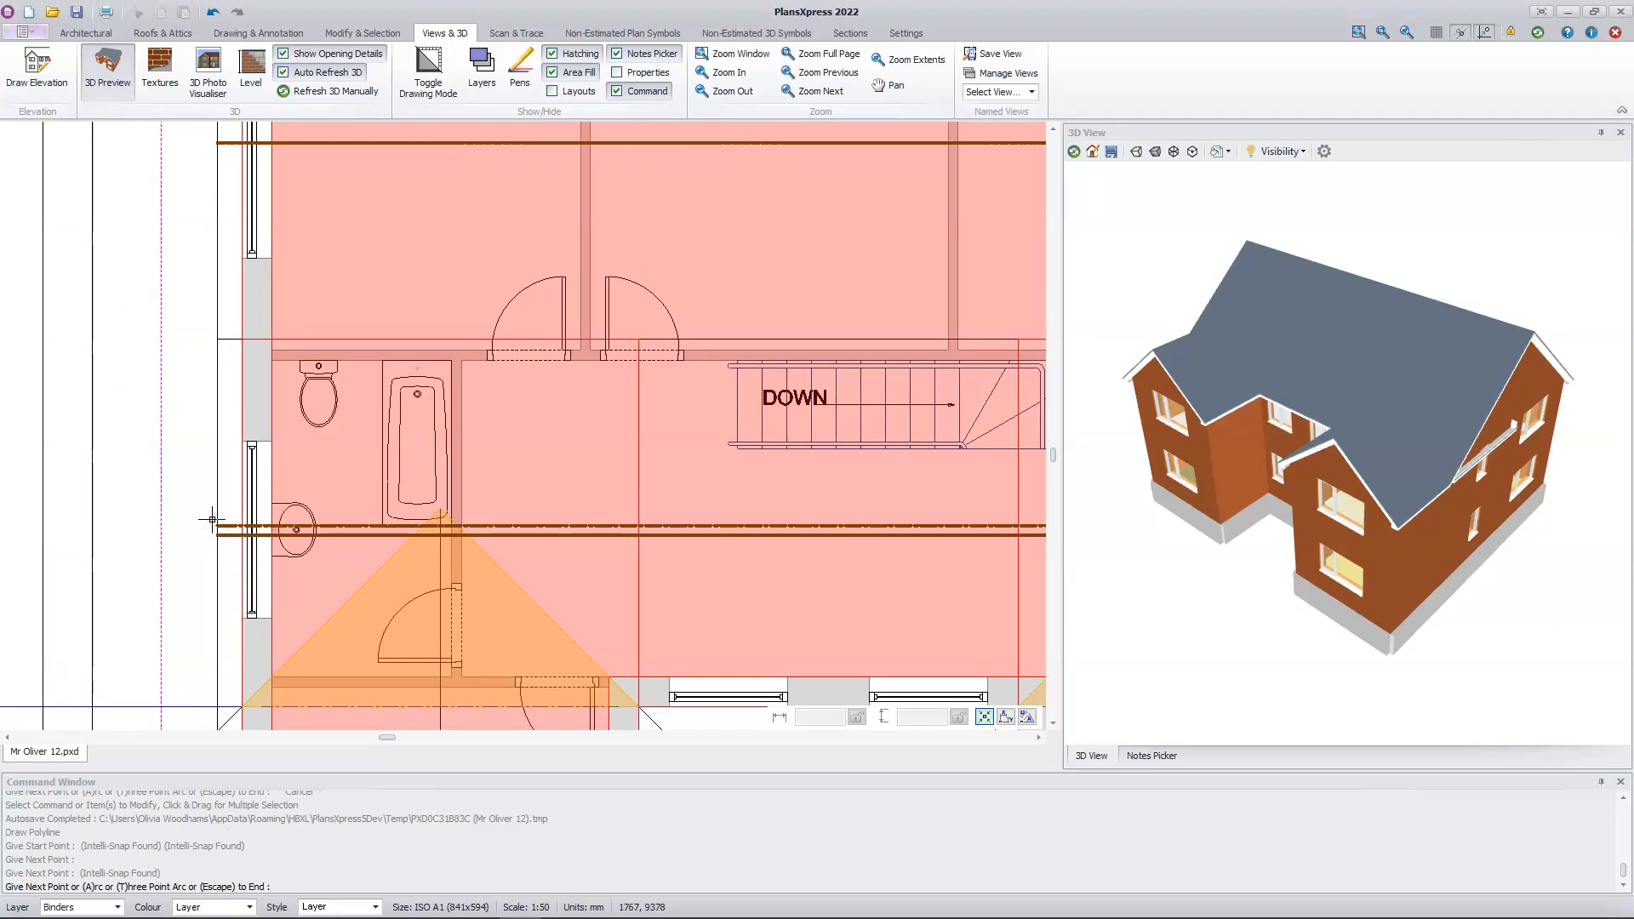
key("Escape")
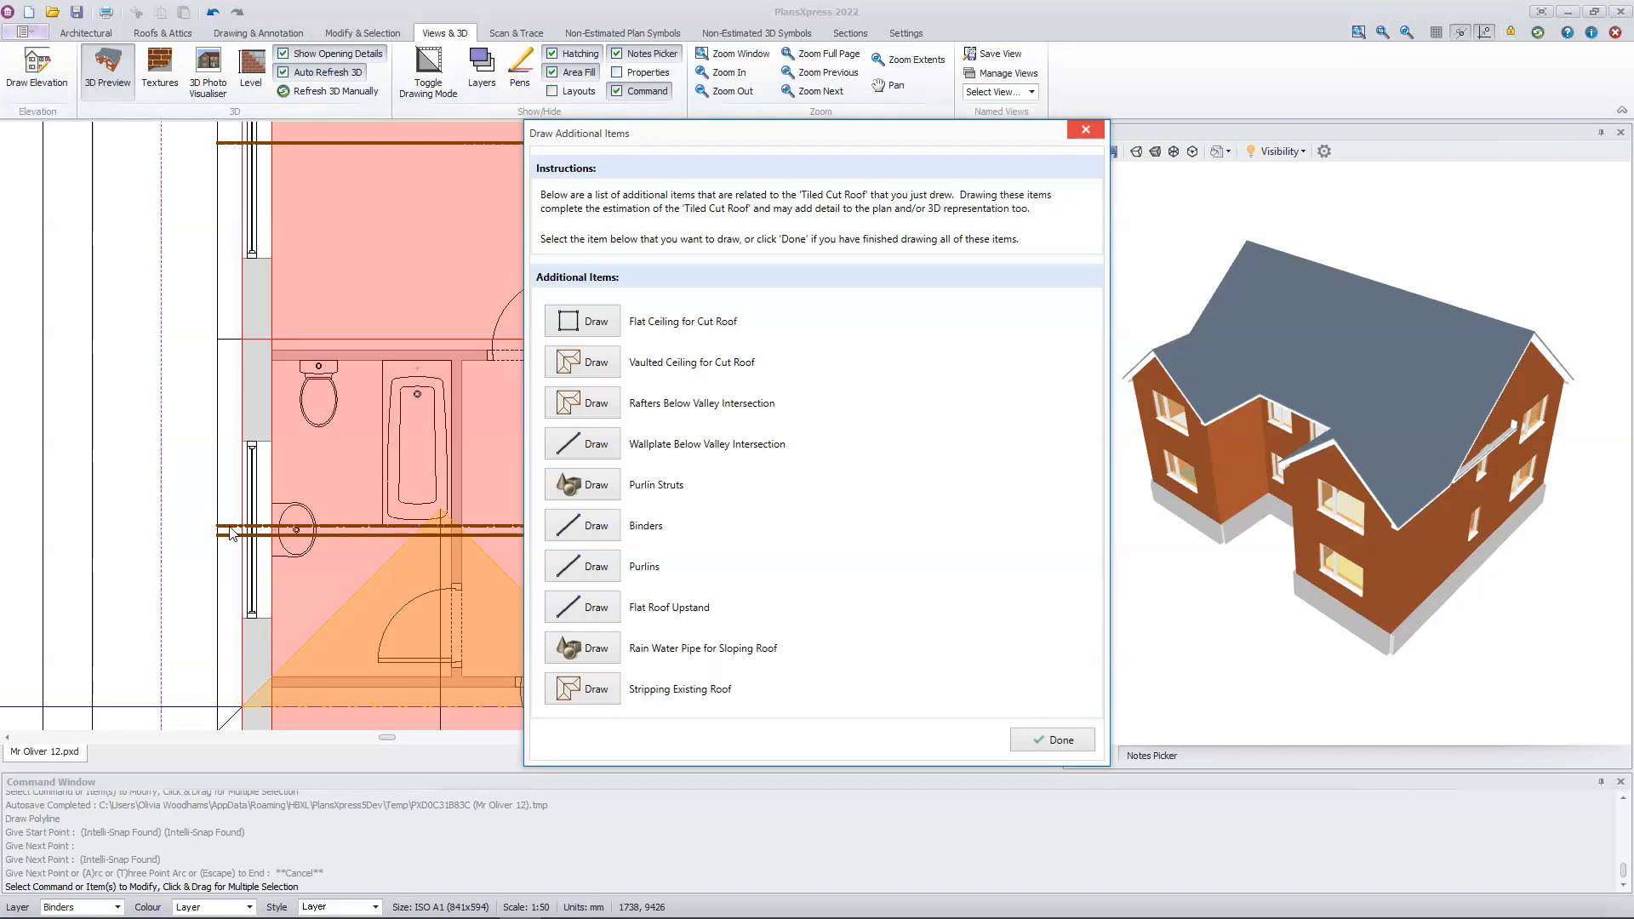
Step: Draw a second binder parallel to the rear purlin, offset 100 mm towards the ridge, from the left roof edge perpendicular to the right roof edge
left_click(584, 526)
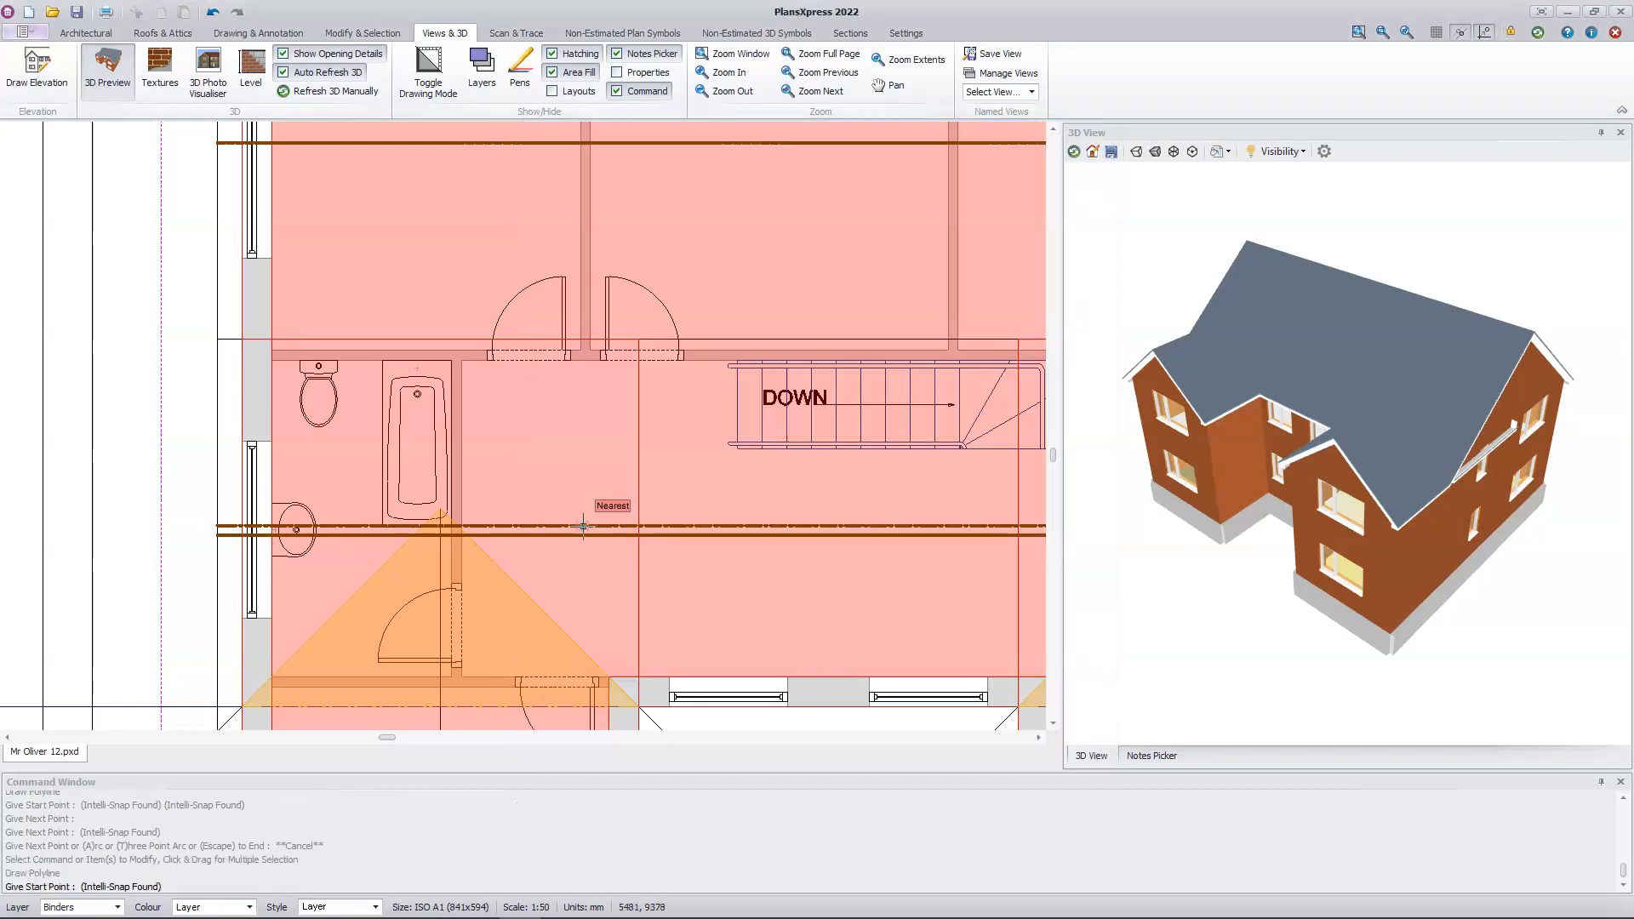
middle_click_drag(470, 267, 496, 509)
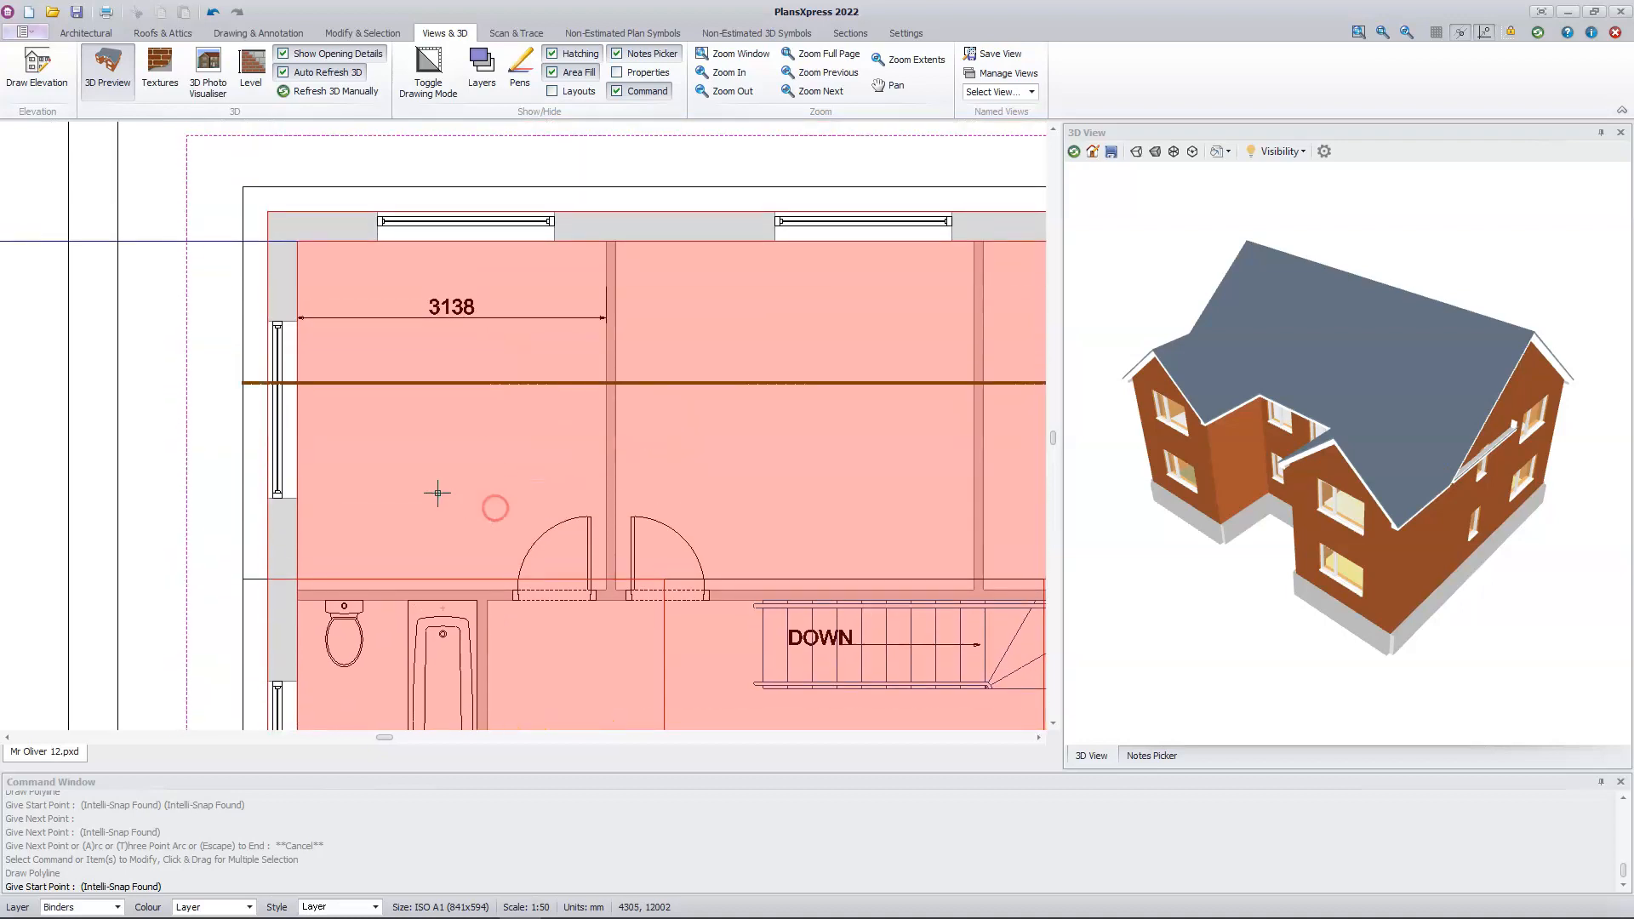
left_click(240, 382)
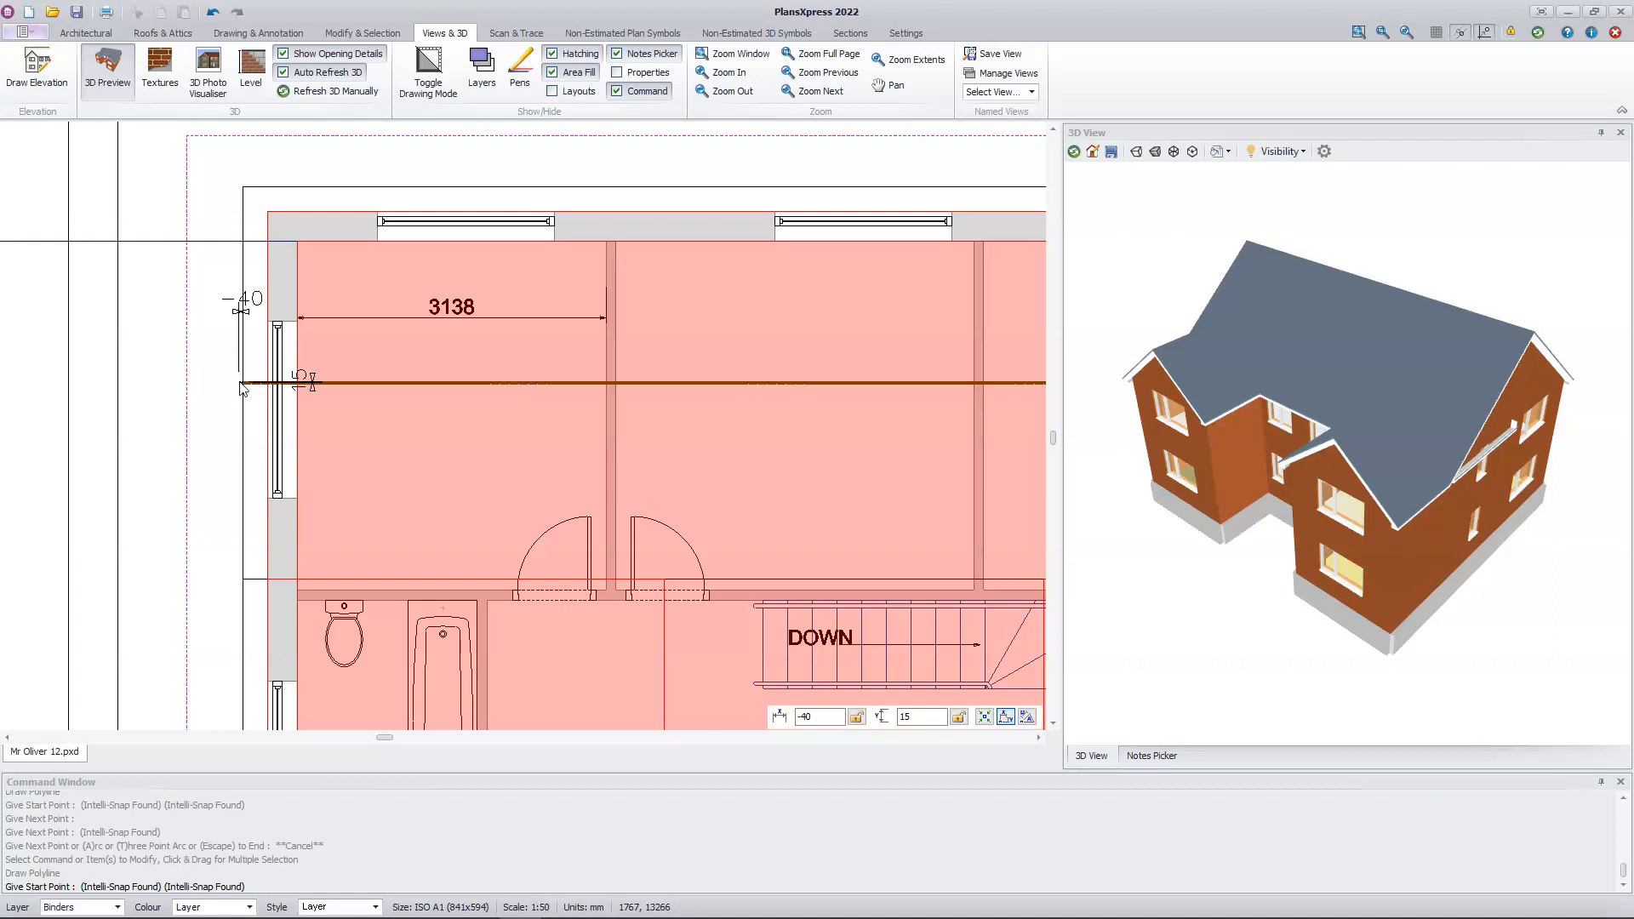
right_click(241, 388)
type("100")
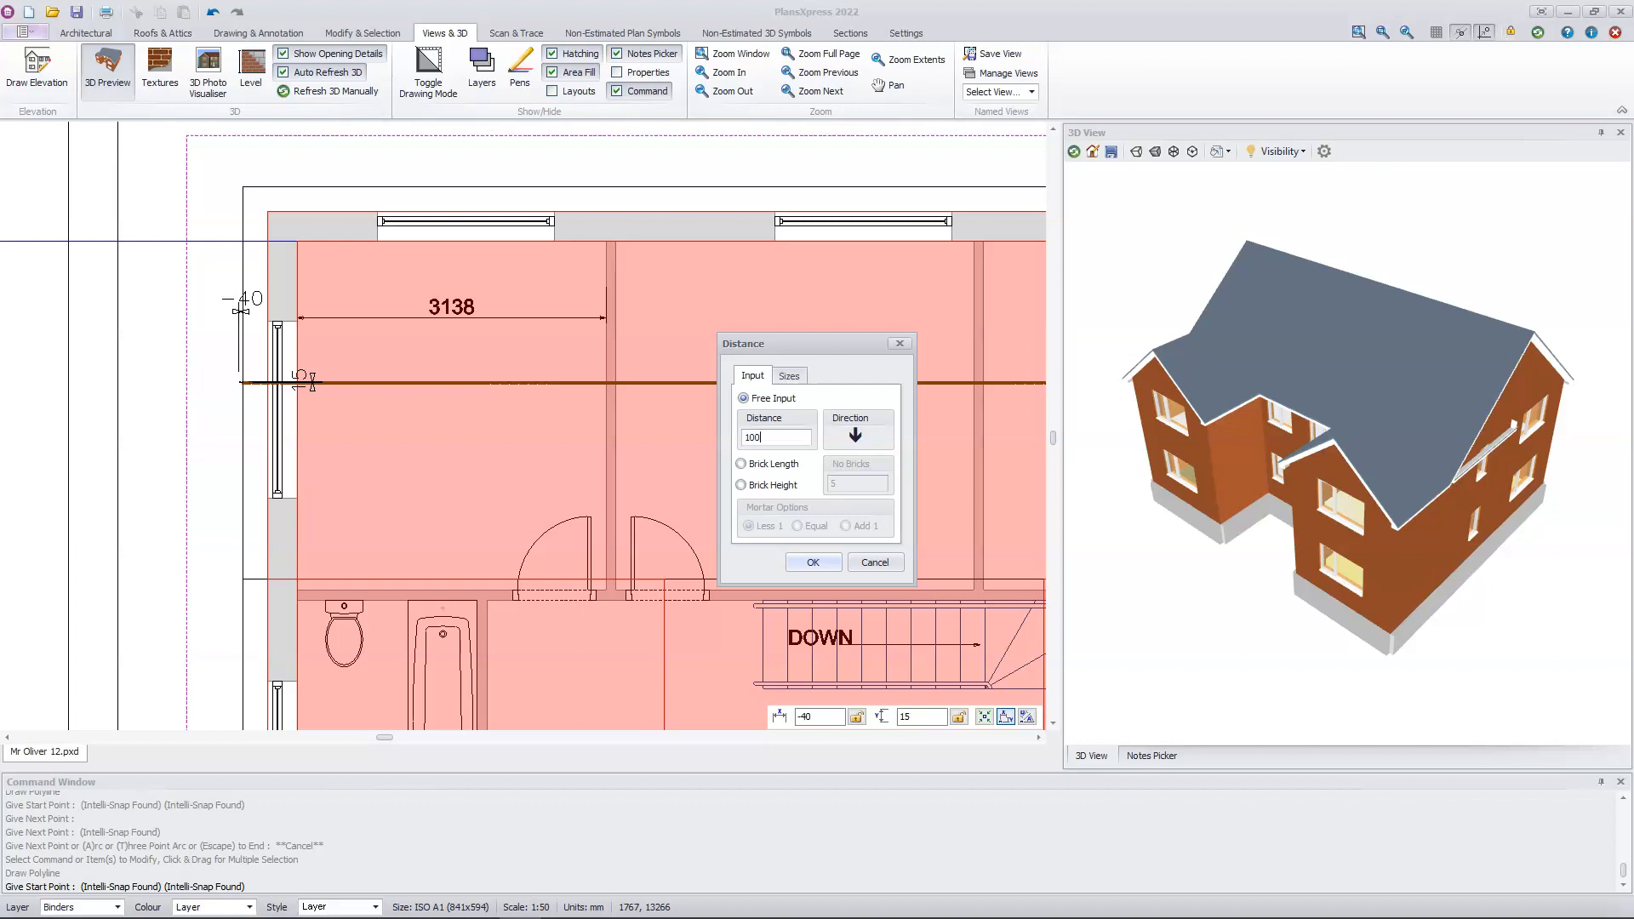
key("Return")
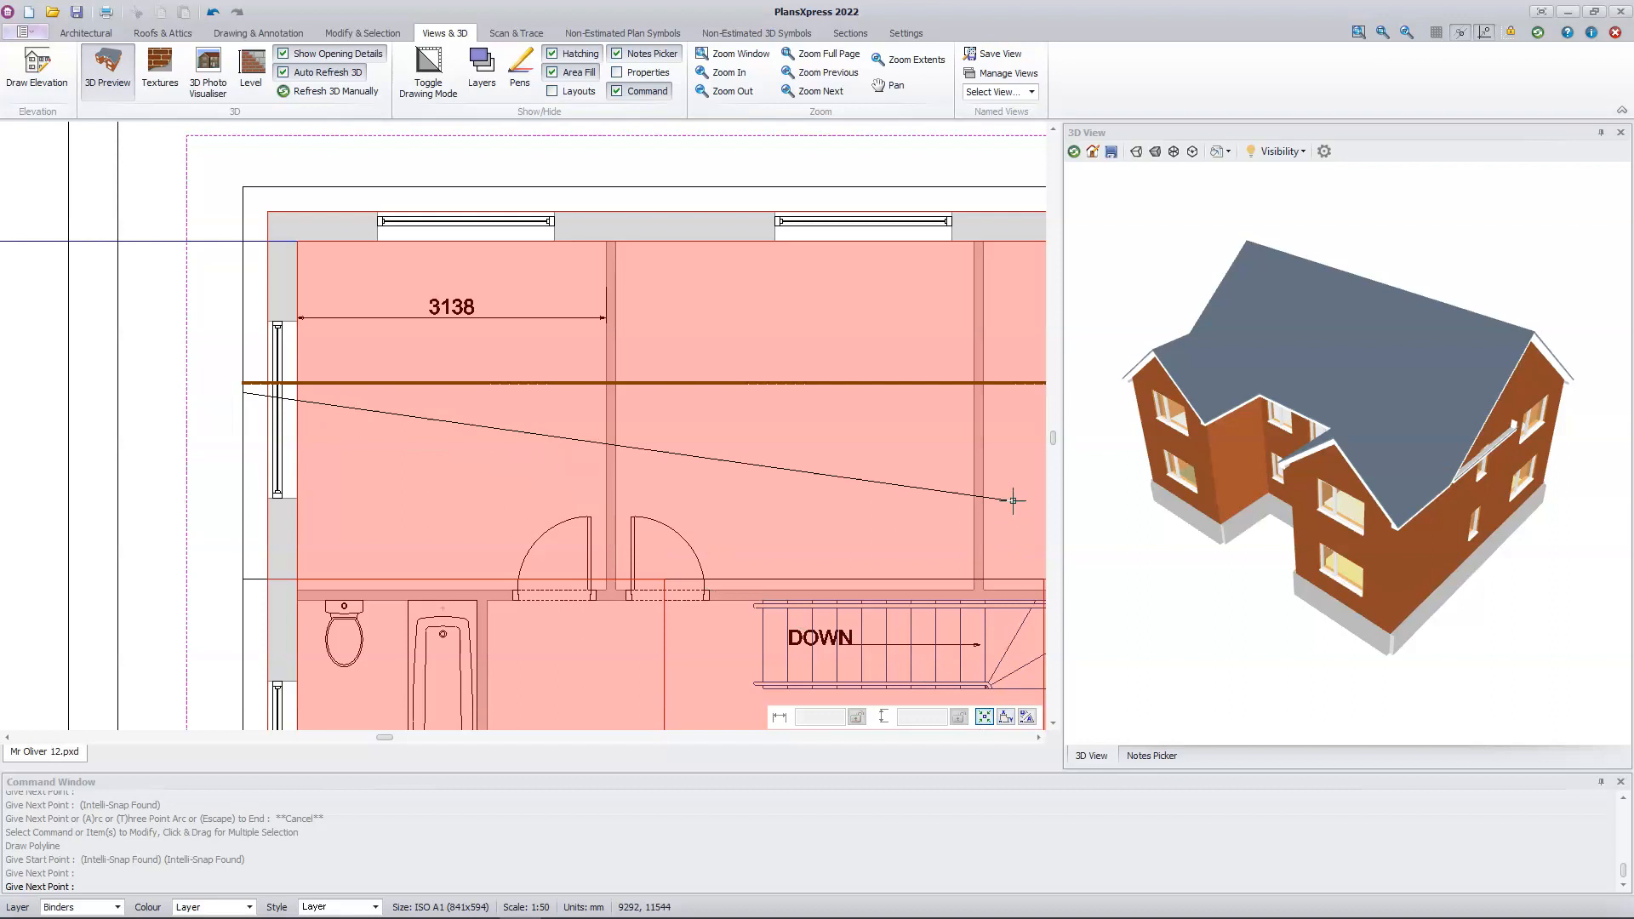
middle_click_drag(1007, 474, 393, 521)
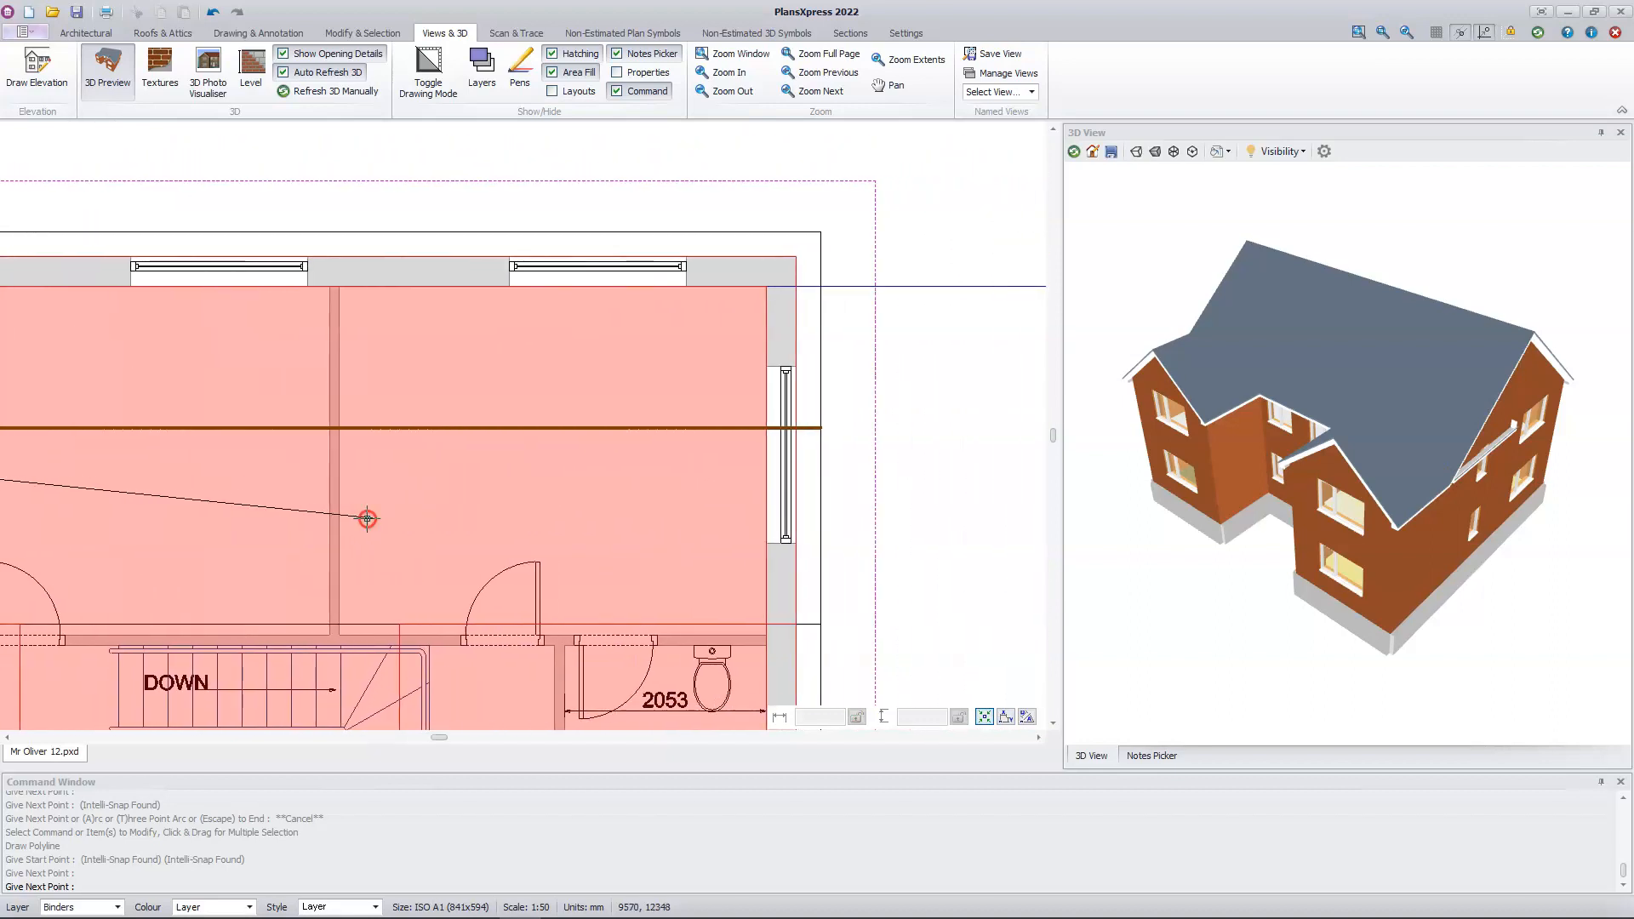
left_click(821, 441)
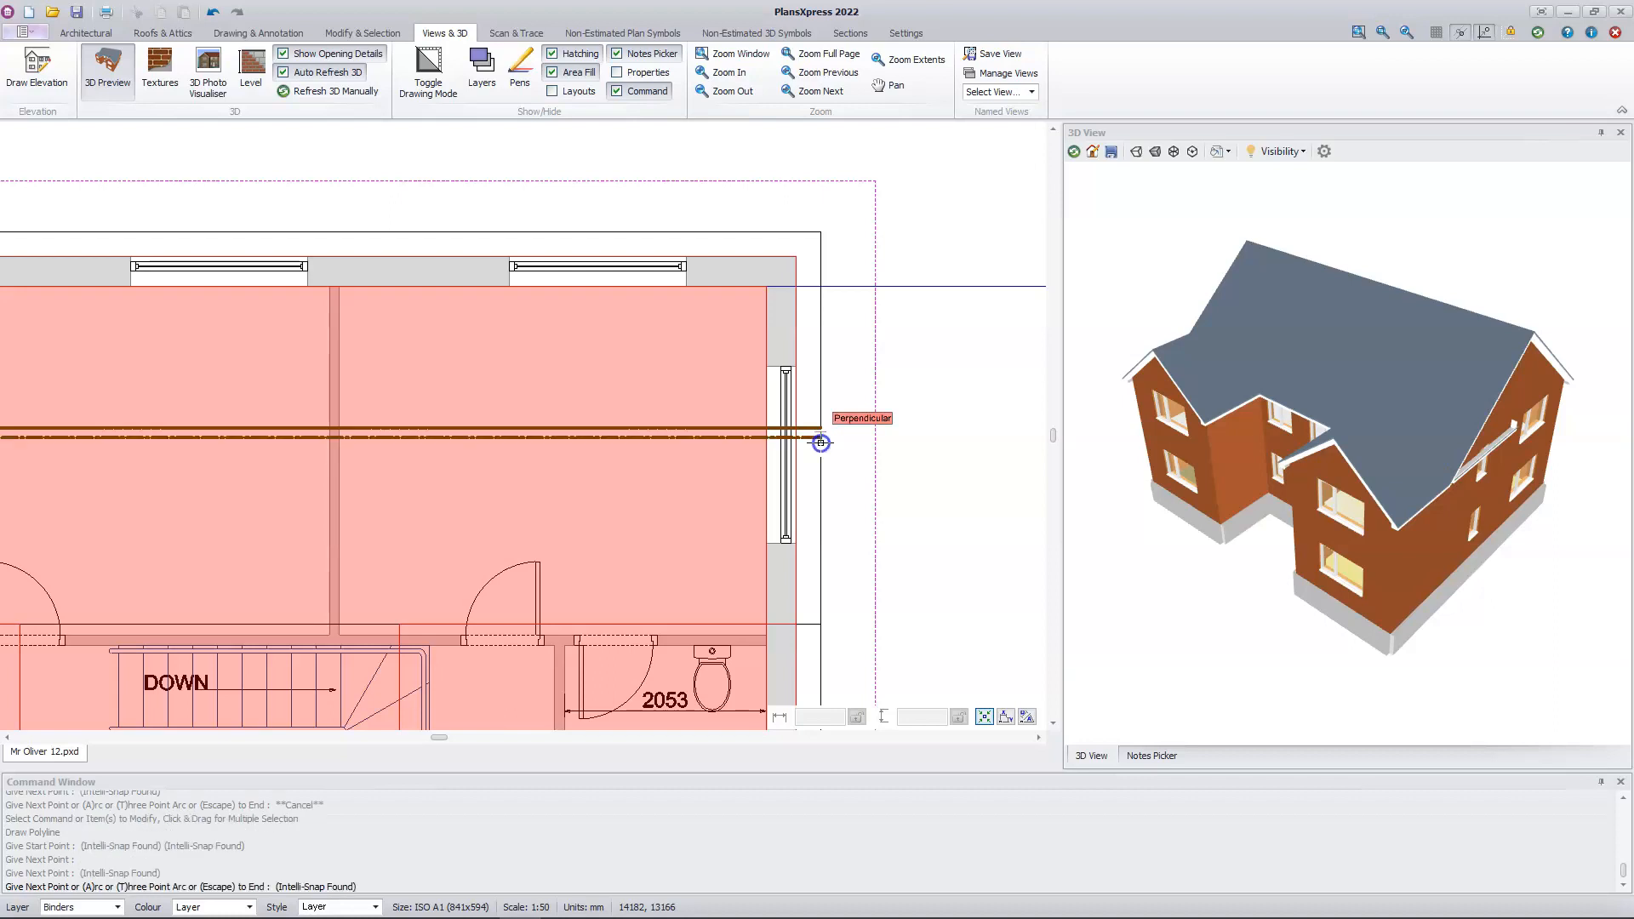
key("Escape")
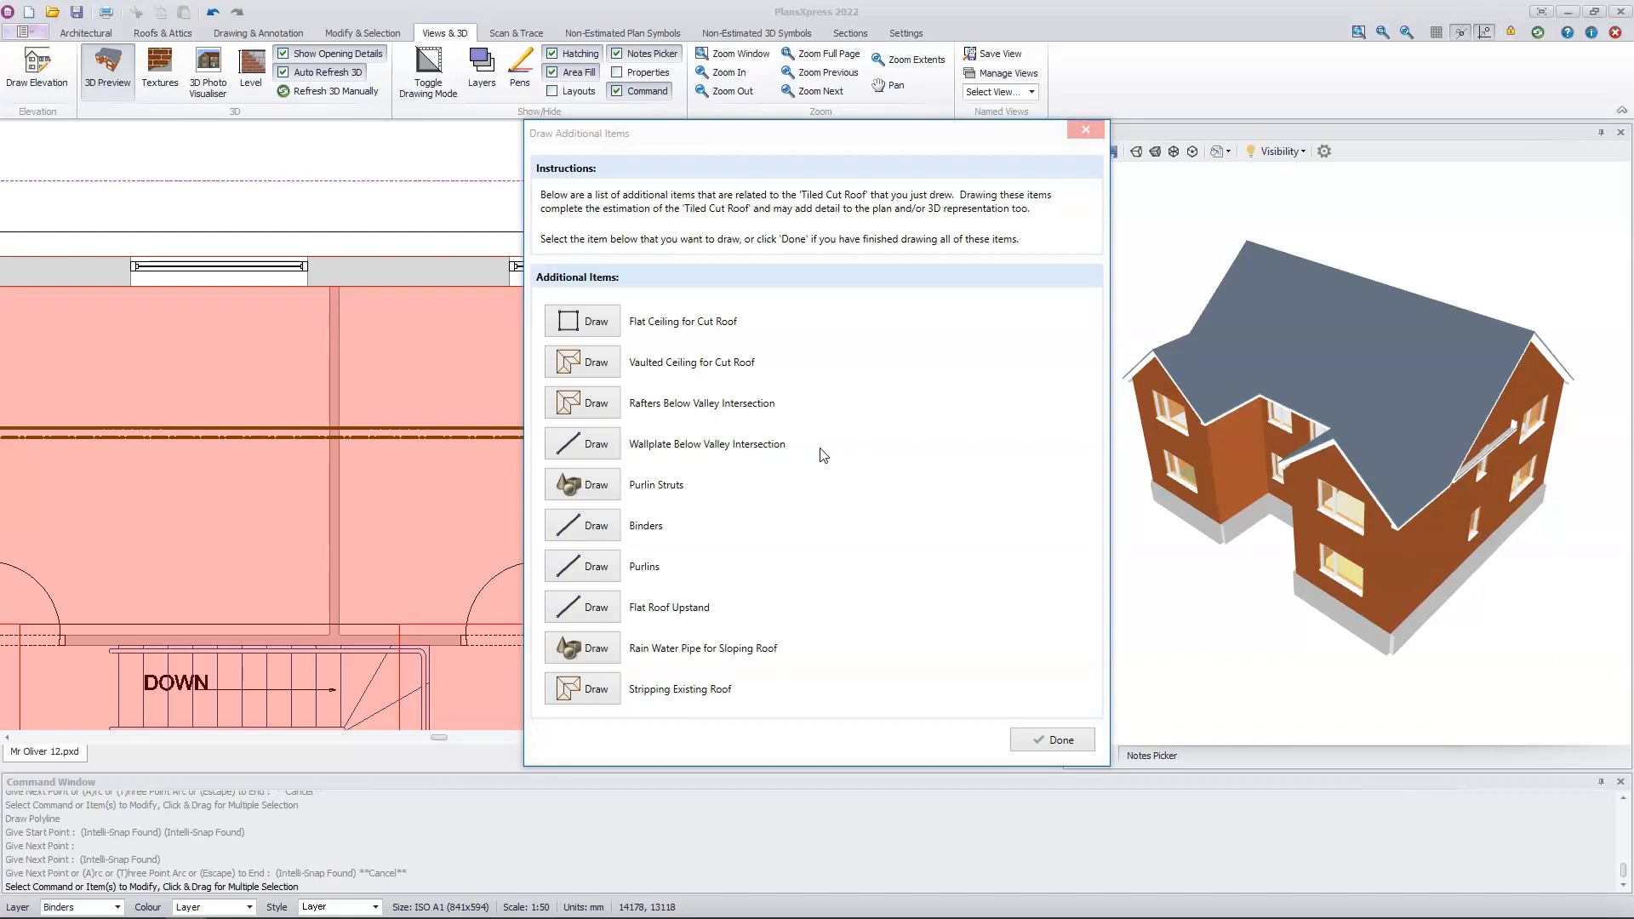
Step: Place a rain water pipe for the sloping roof just outside the house's rear right corner, using the default gutter and downpipe details
left_click(598, 662)
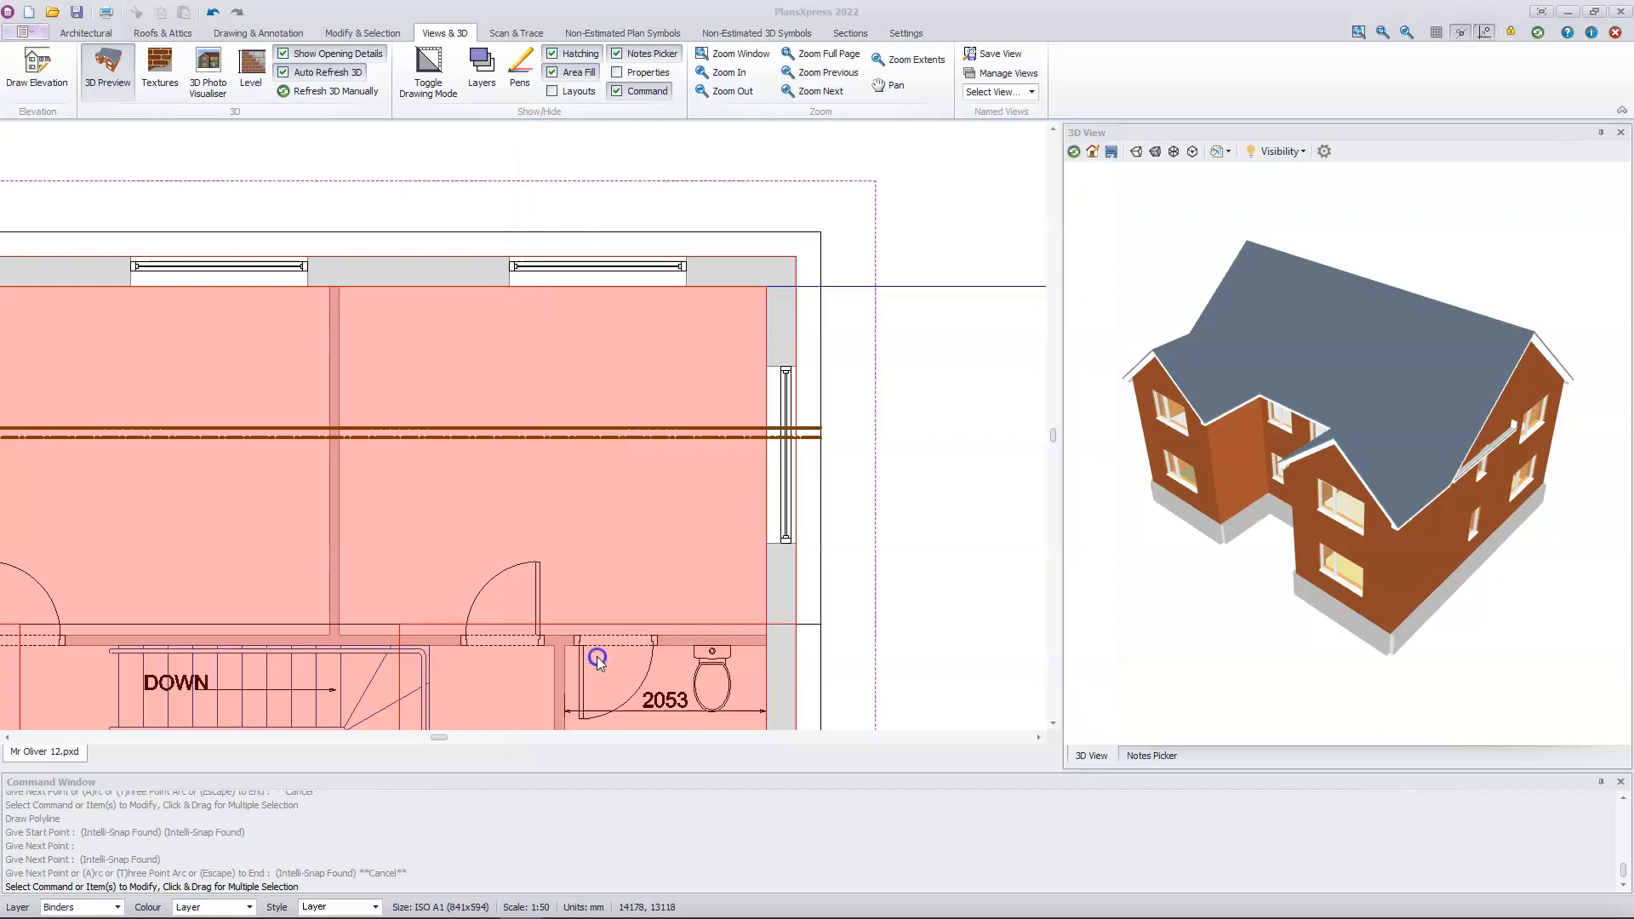
left_click(598, 662)
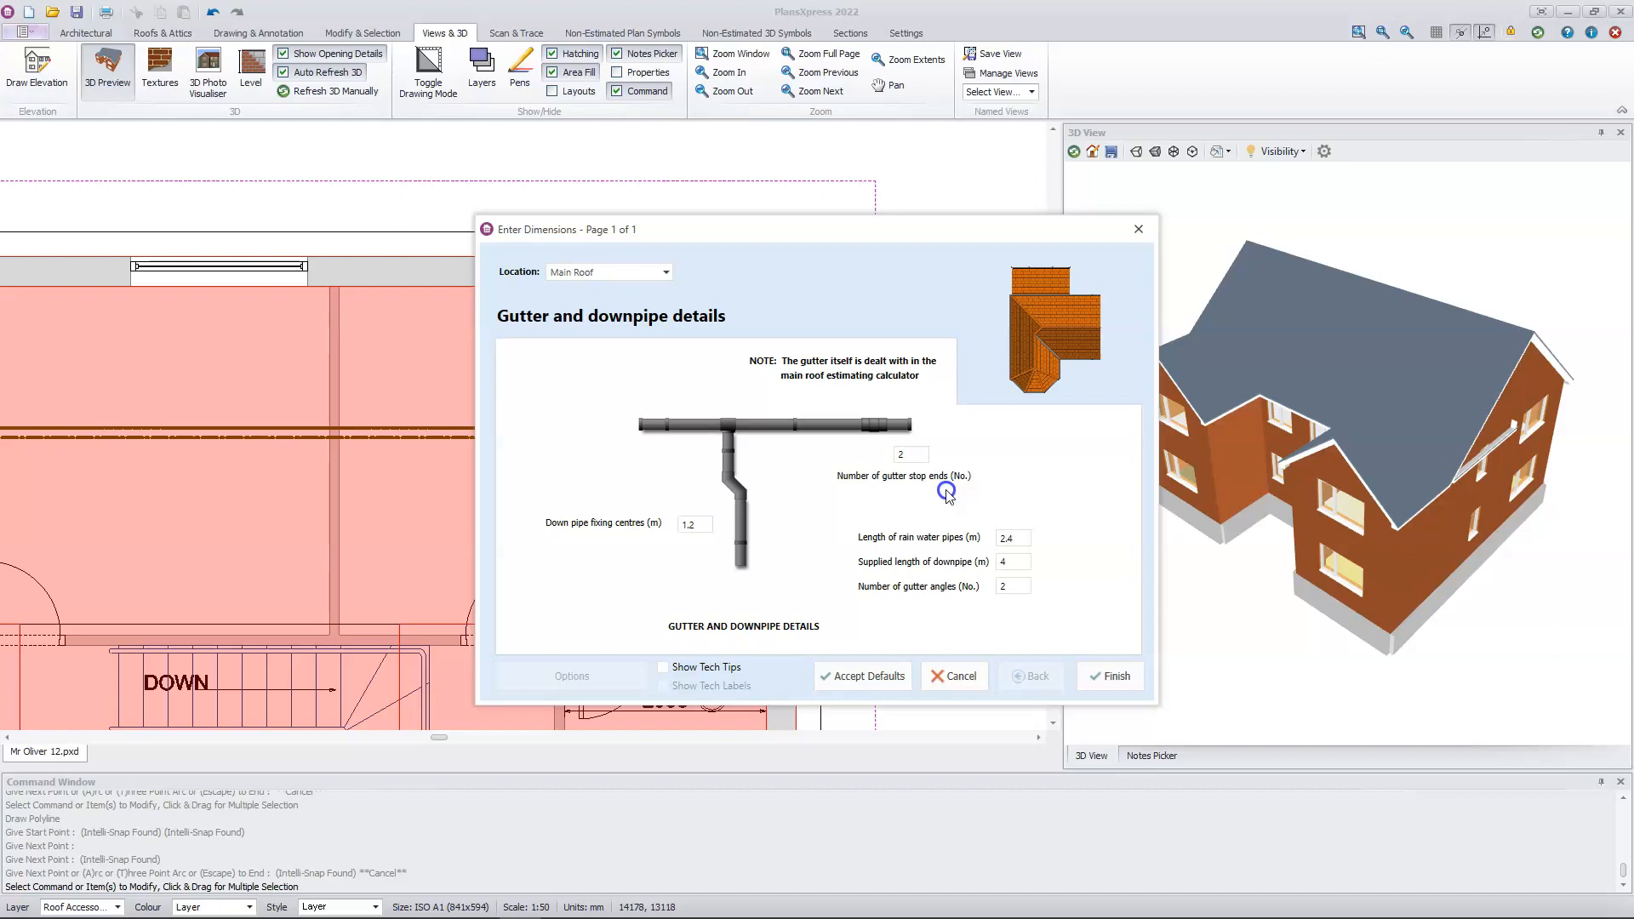
left_click(906, 457)
left_click(1116, 677)
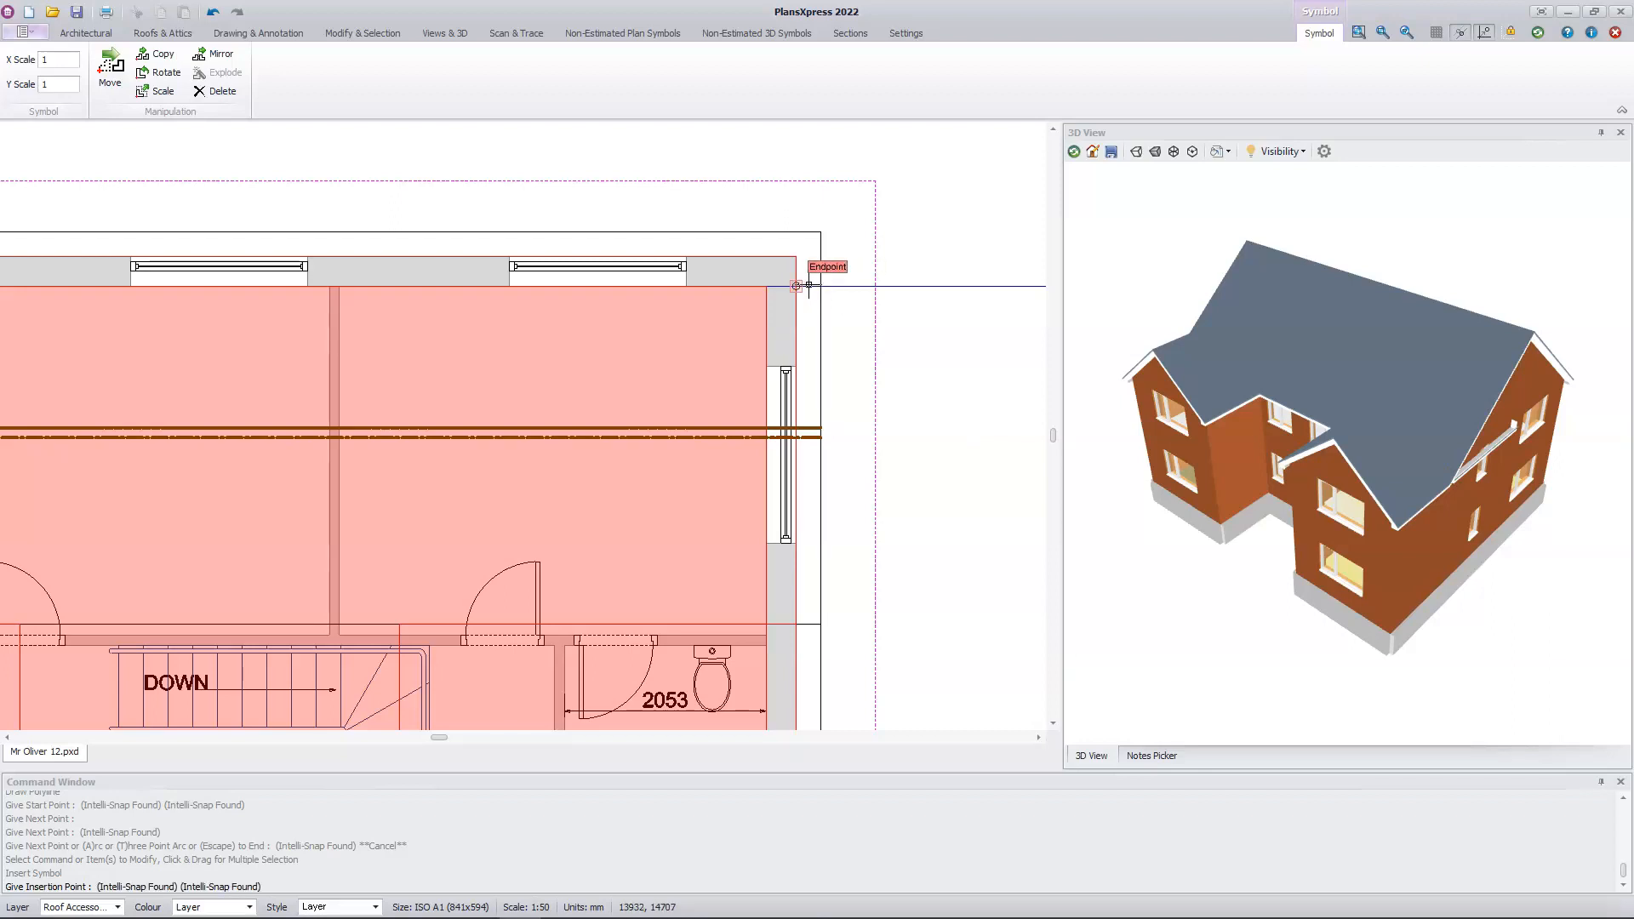
scroll(808, 286, "up", 4)
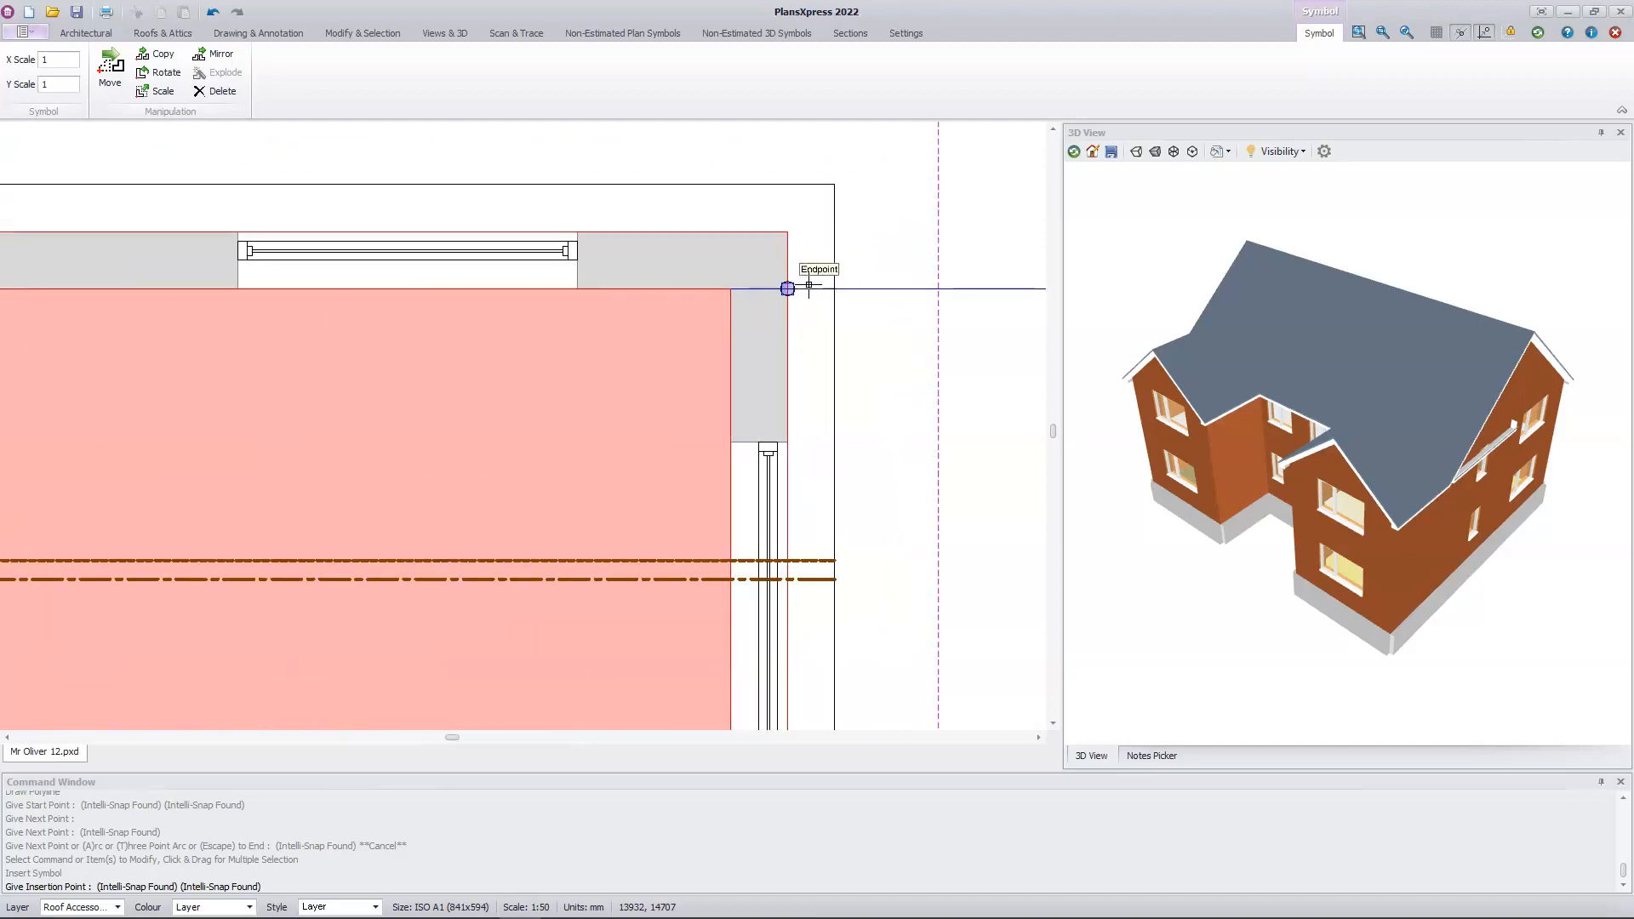
left_click(819, 294)
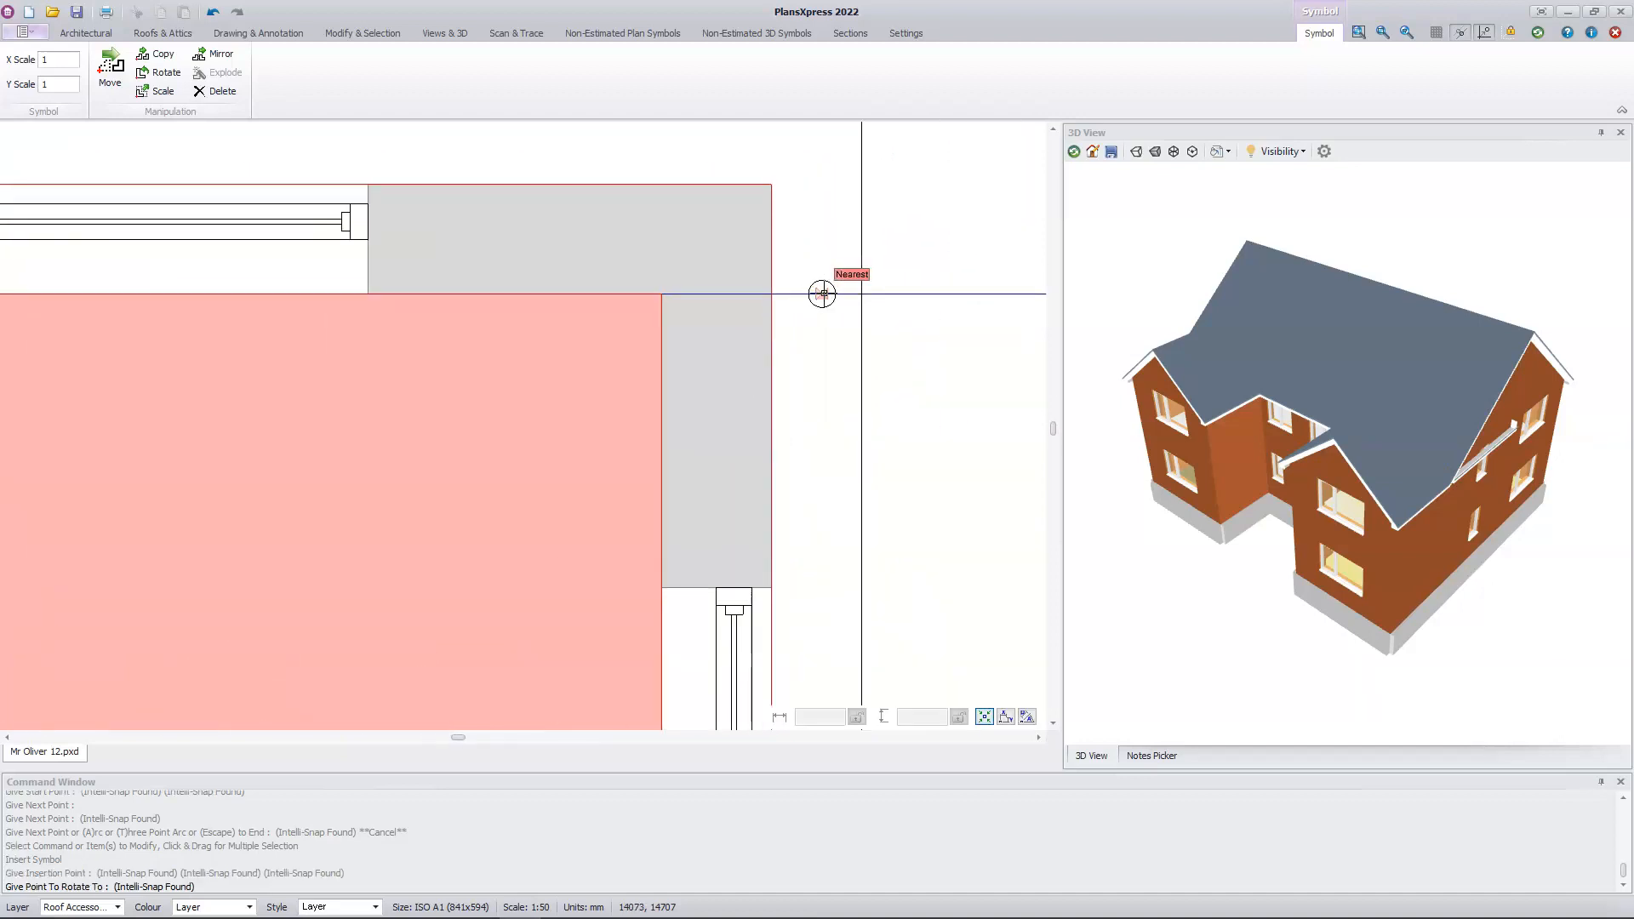
left_click(883, 373)
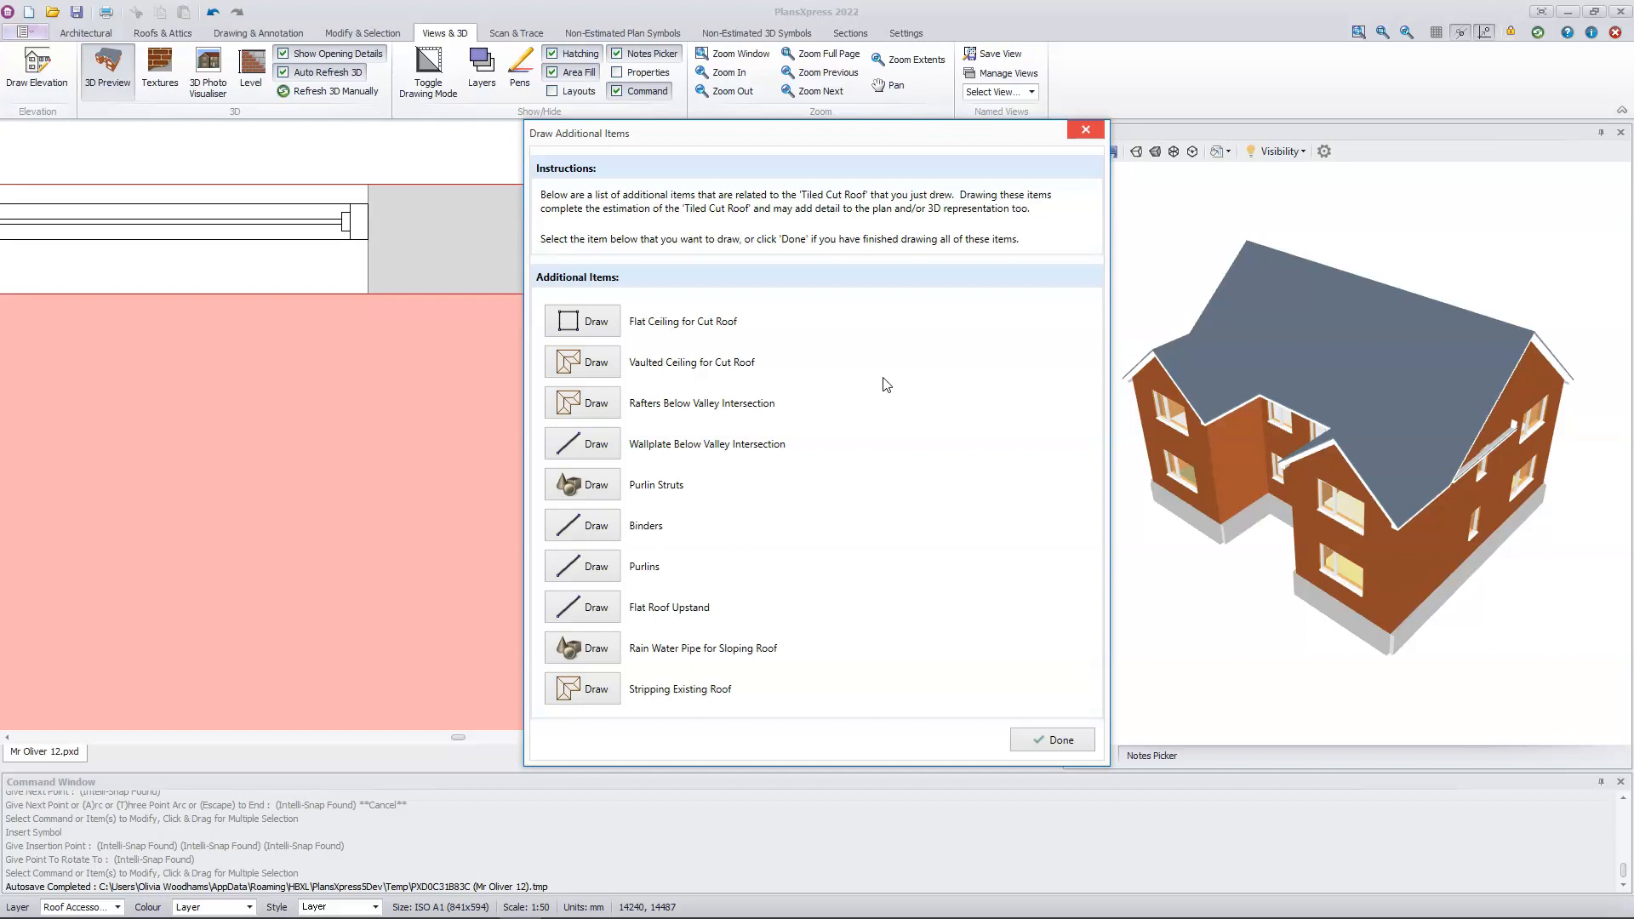
Step: Place a rain water pipe with the default details just outside the house's rear left corner, between the wall and the roof edge
left_click(603, 647)
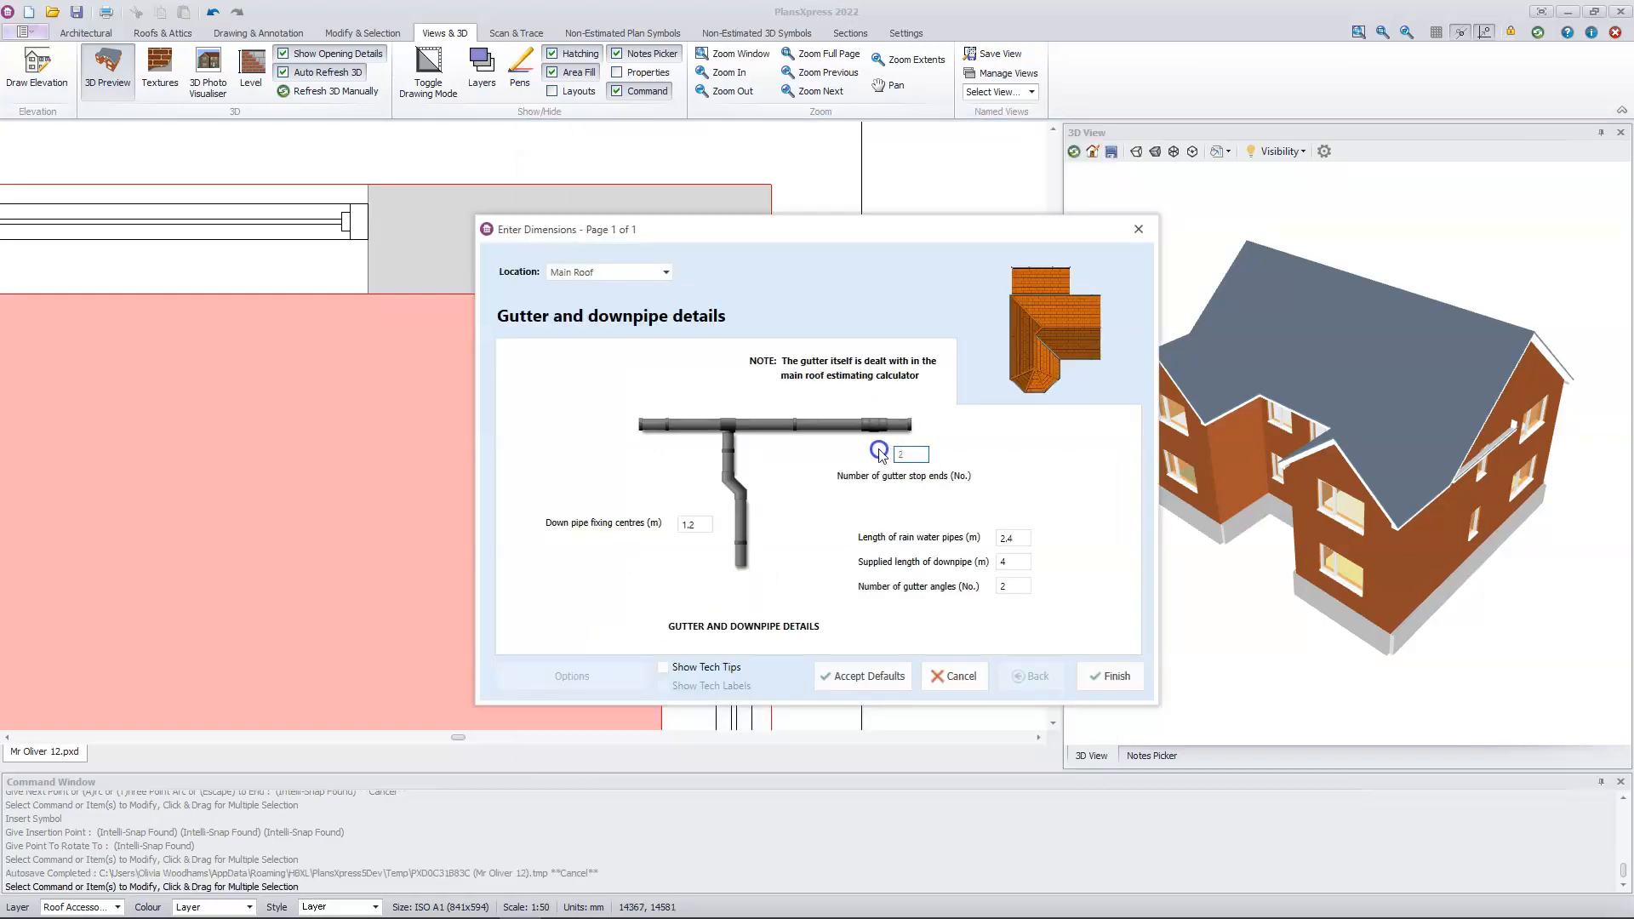
left_click(1109, 676)
middle_click_drag(285, 401, 1234, 433)
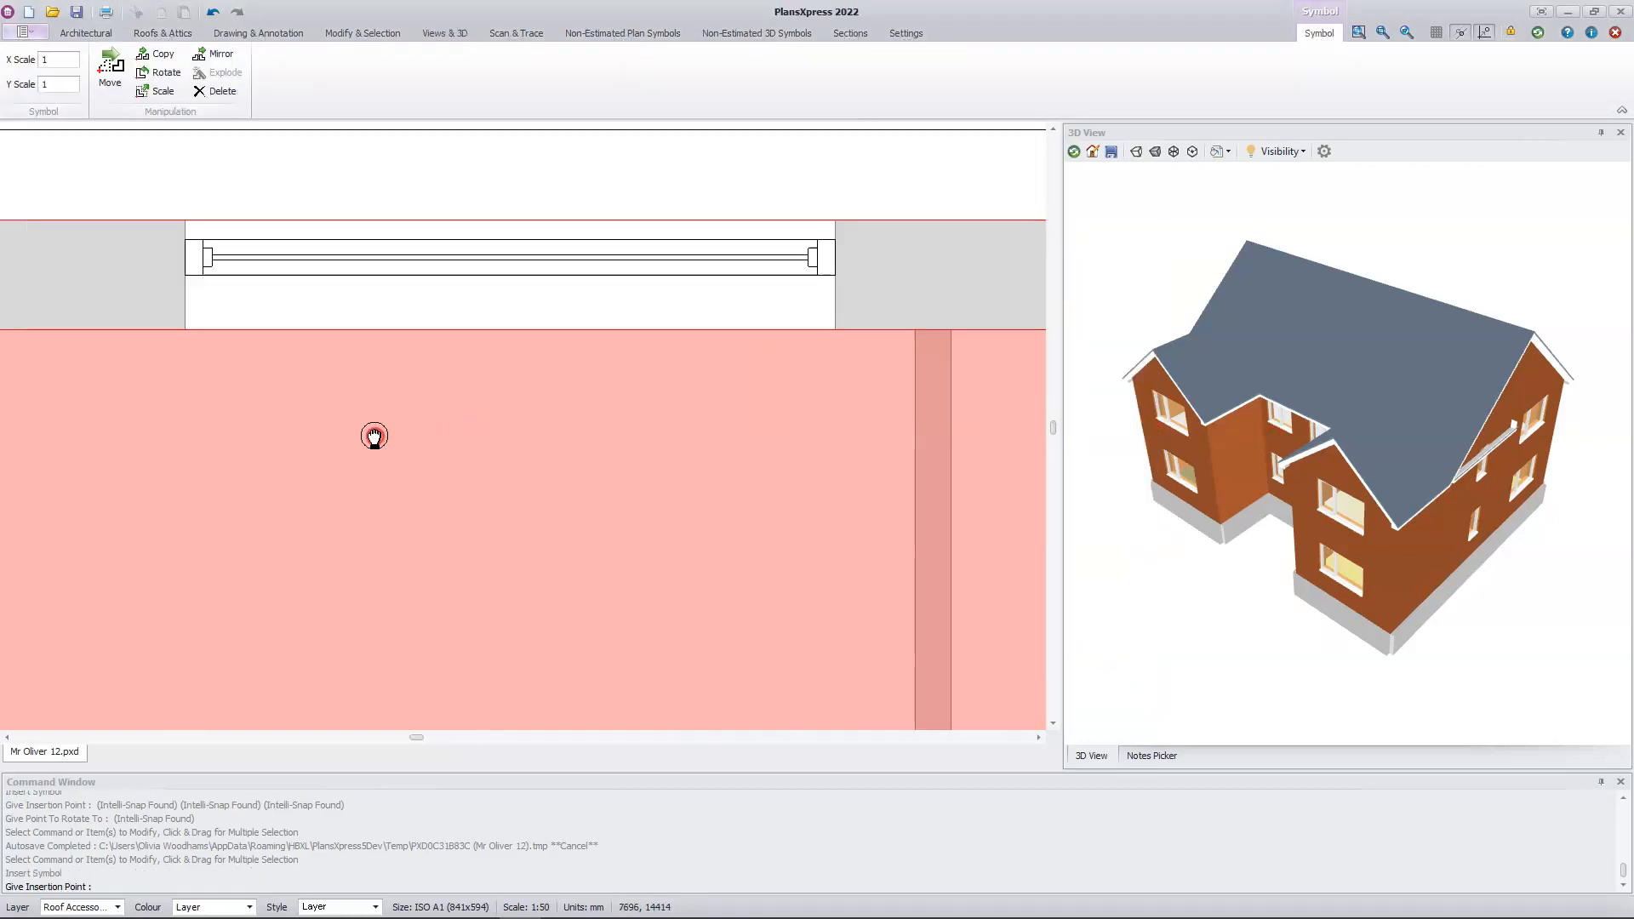
middle_click_drag(373, 437, 1266, 436)
middle_click_drag(251, 420, 1135, 430)
middle_click_drag(545, 428, 731, 434)
left_click(282, 345)
left_click(285, 395)
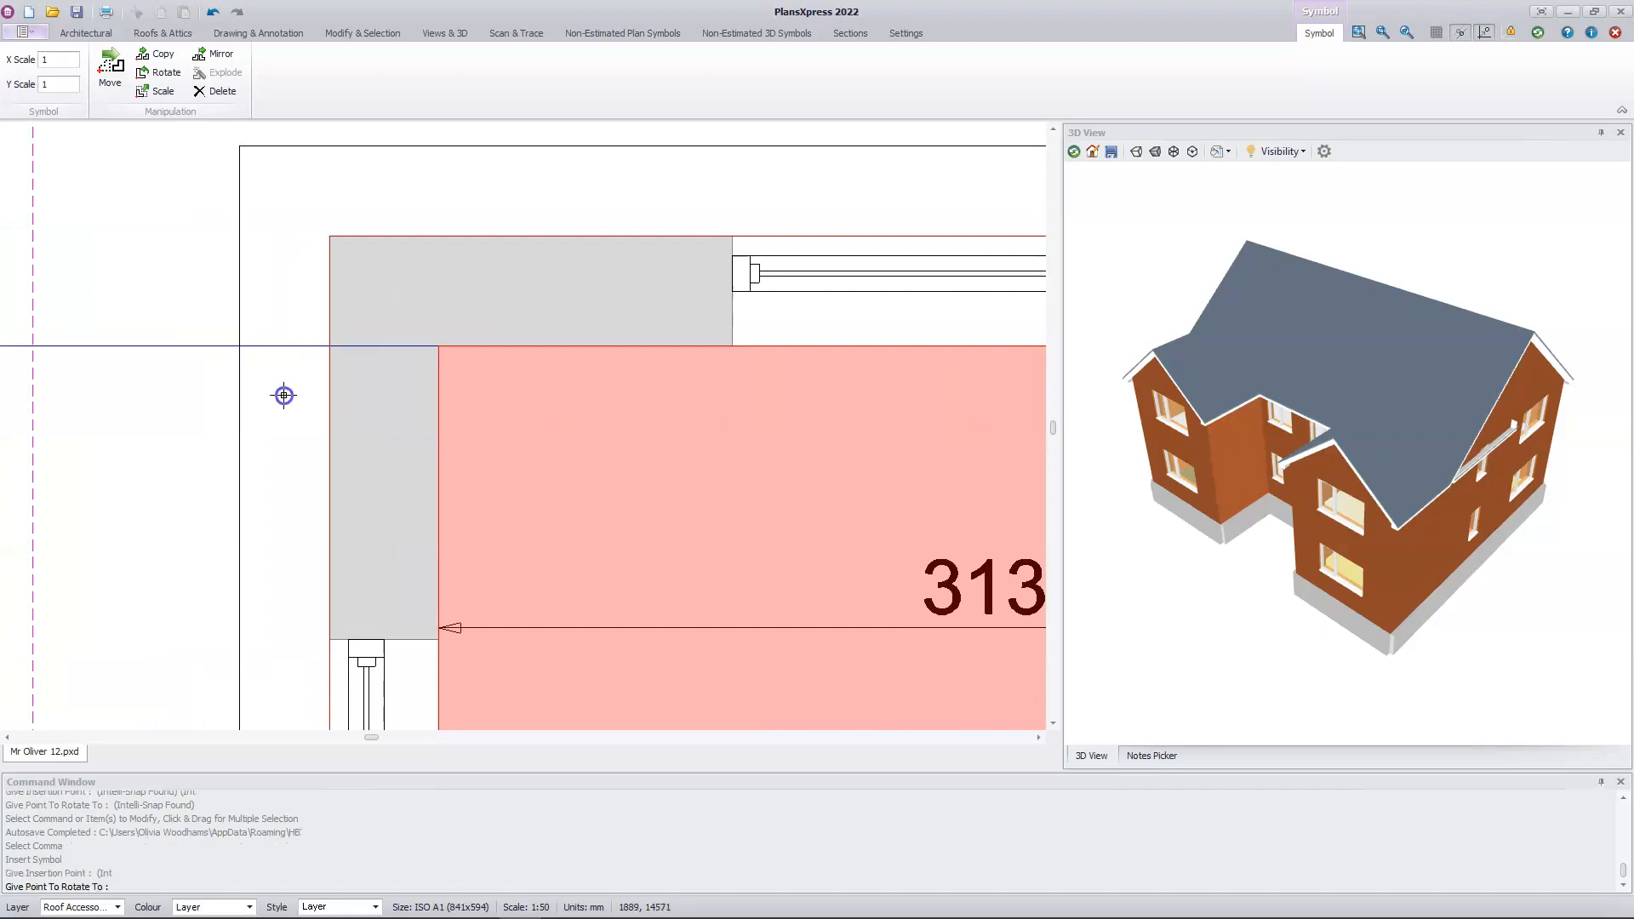
Step: Place a rain water pipe with default gutter and downpipe details just outside the front left corner of the left wing
left_click(579, 662)
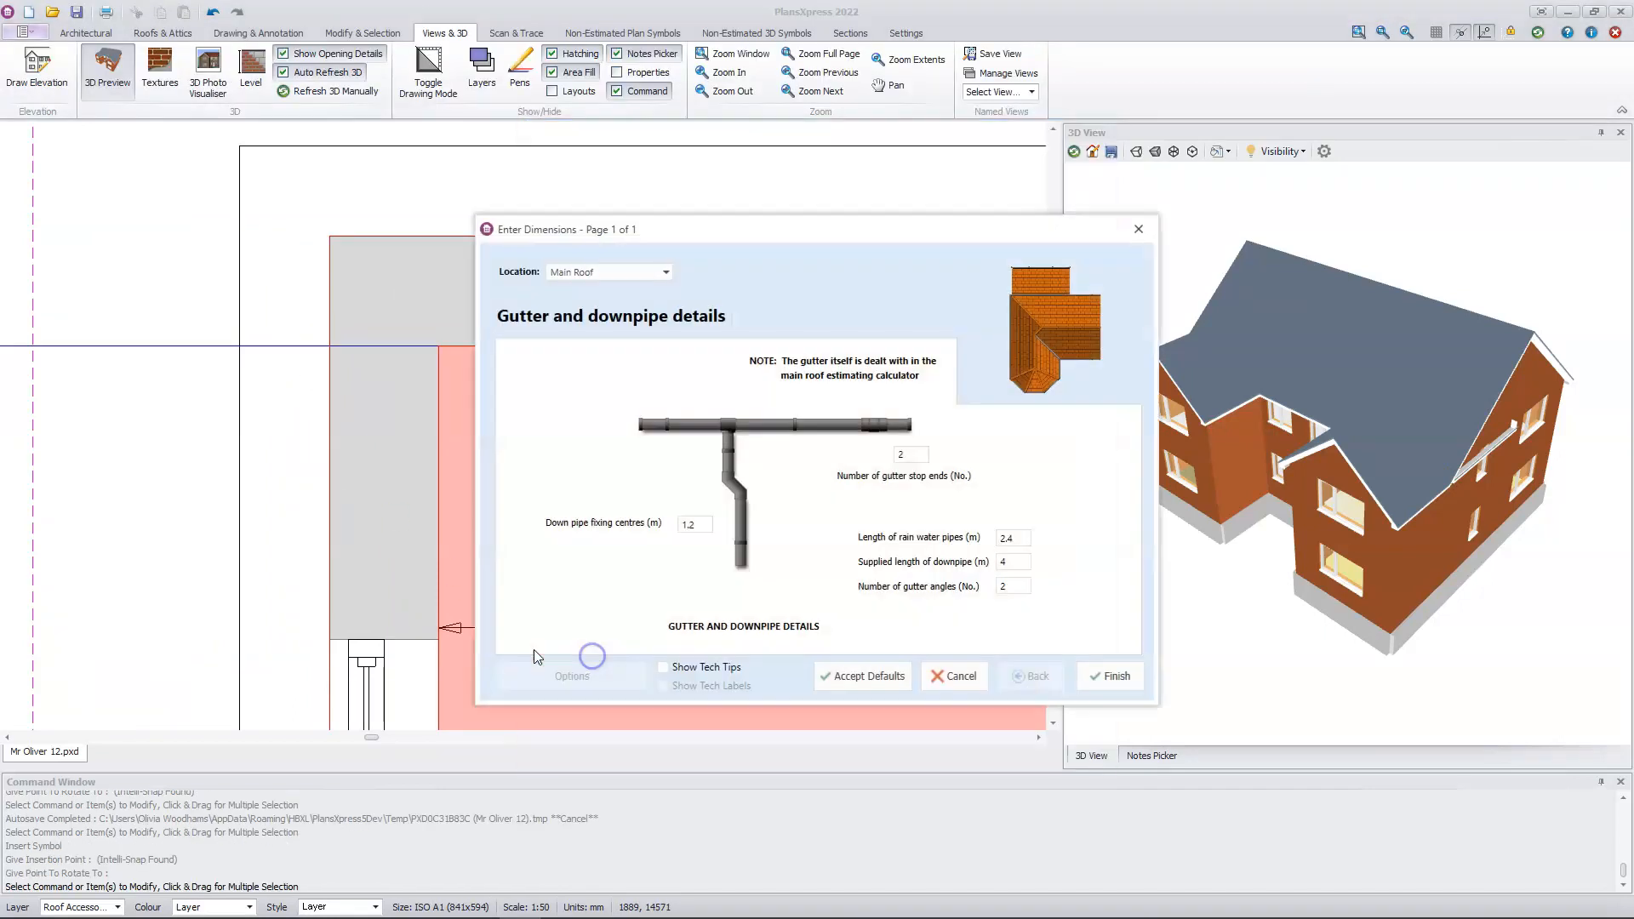
left_click(881, 683)
scroll(594, 664, "down", 5)
middle_click_drag(594, 662, 654, 78)
scroll(585, 637, "up", 1)
scroll(466, 619, "up", 2)
left_click(439, 608)
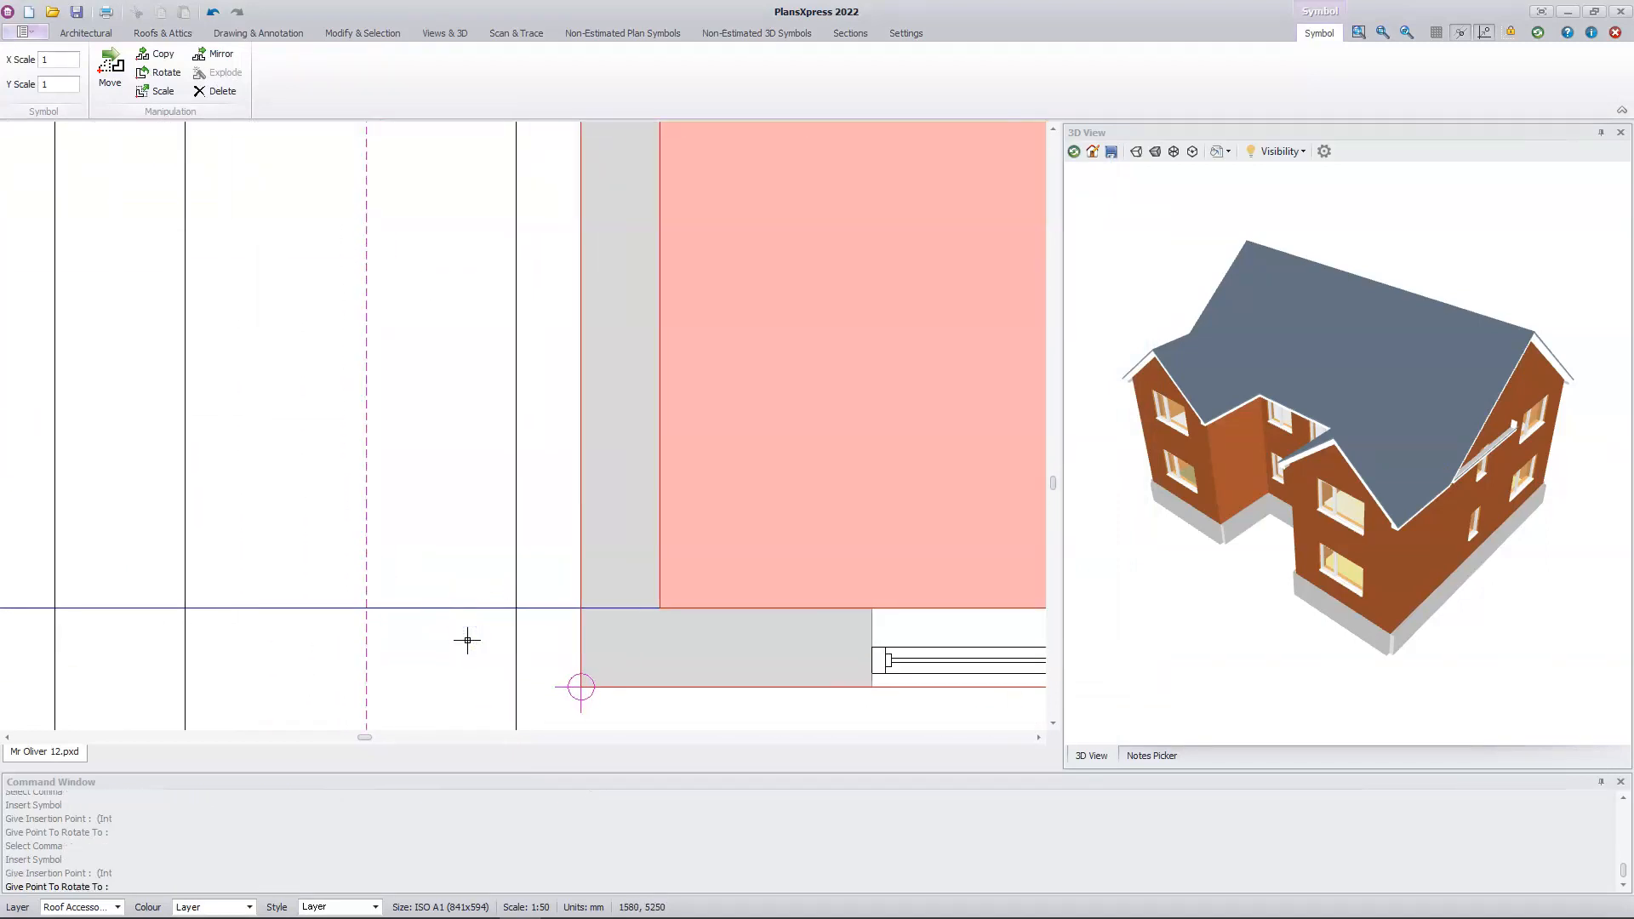
left_click(468, 640)
Step: Place a rain water pipe with default details just outside the right wing's front right corner, and finish drawing the additional roof items
left_click(598, 650)
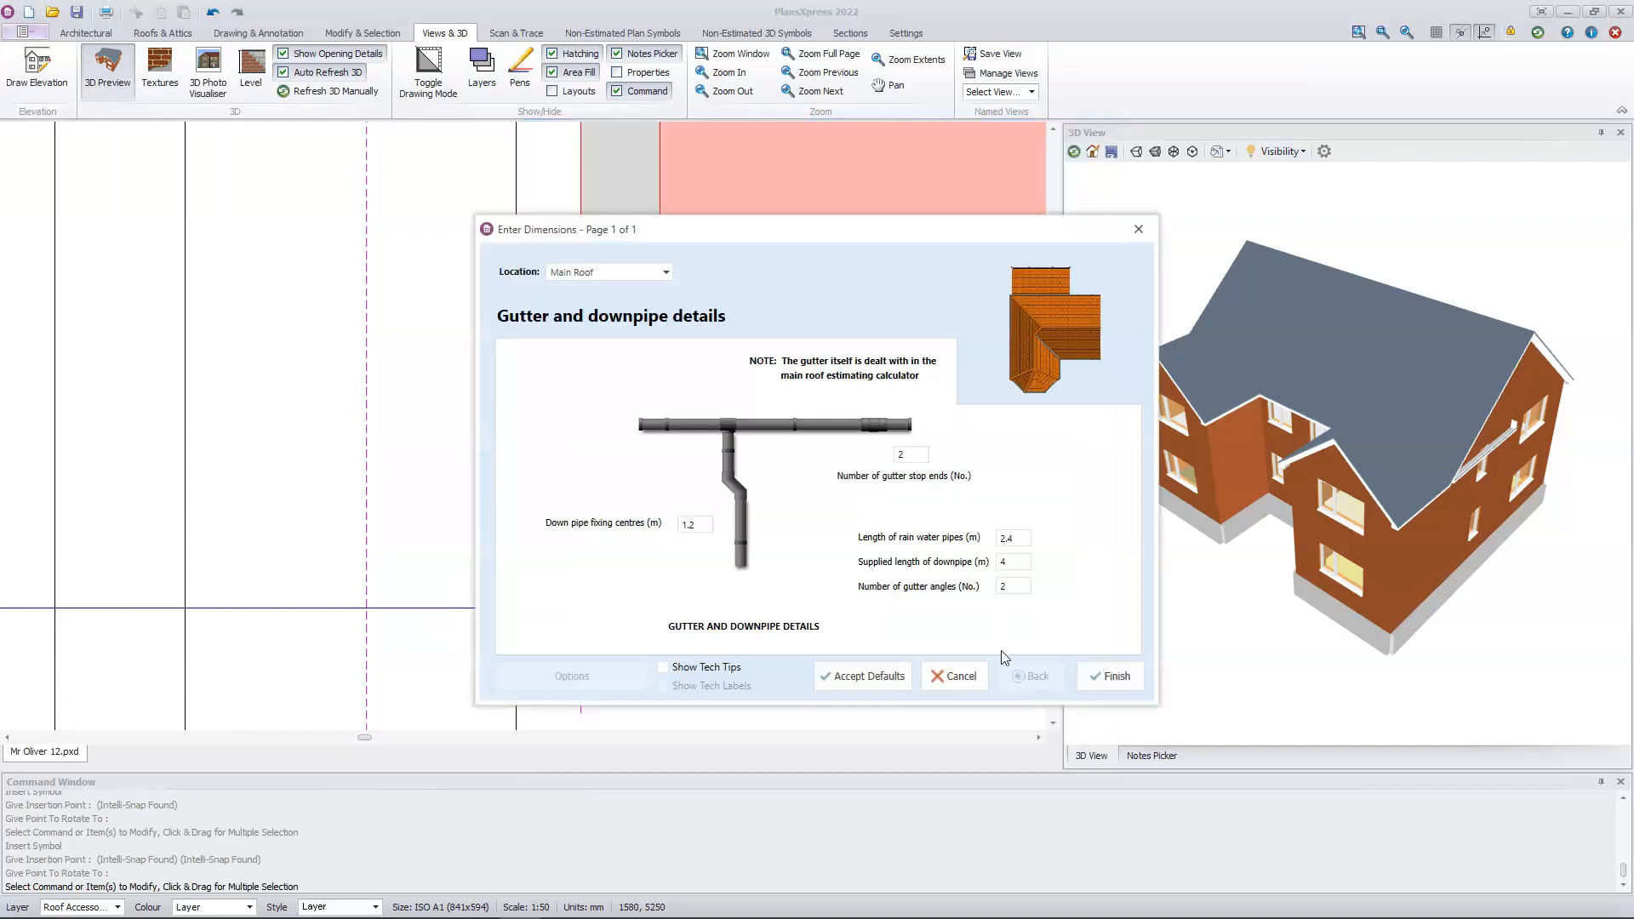
left_click(896, 678)
middle_click_drag(876, 704, 76, 615)
middle_click_drag(1015, 595, 255, 576)
middle_click_drag(920, 611, 143, 615)
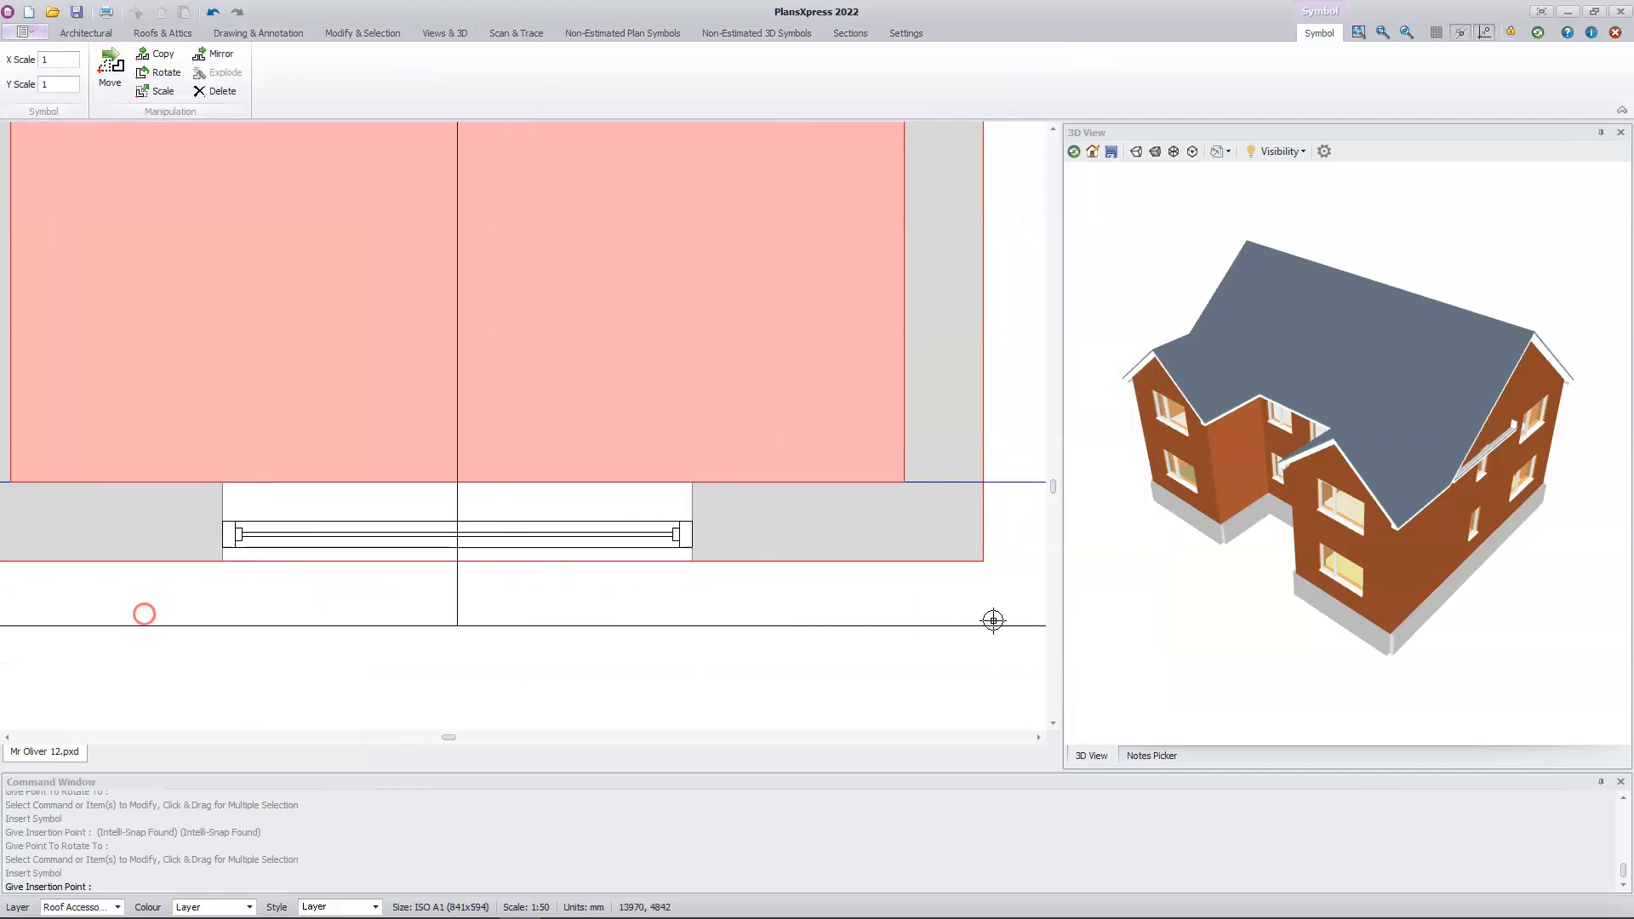
middle_click_drag(1009, 613, 602, 613)
left_click(602, 486)
left_click(610, 516)
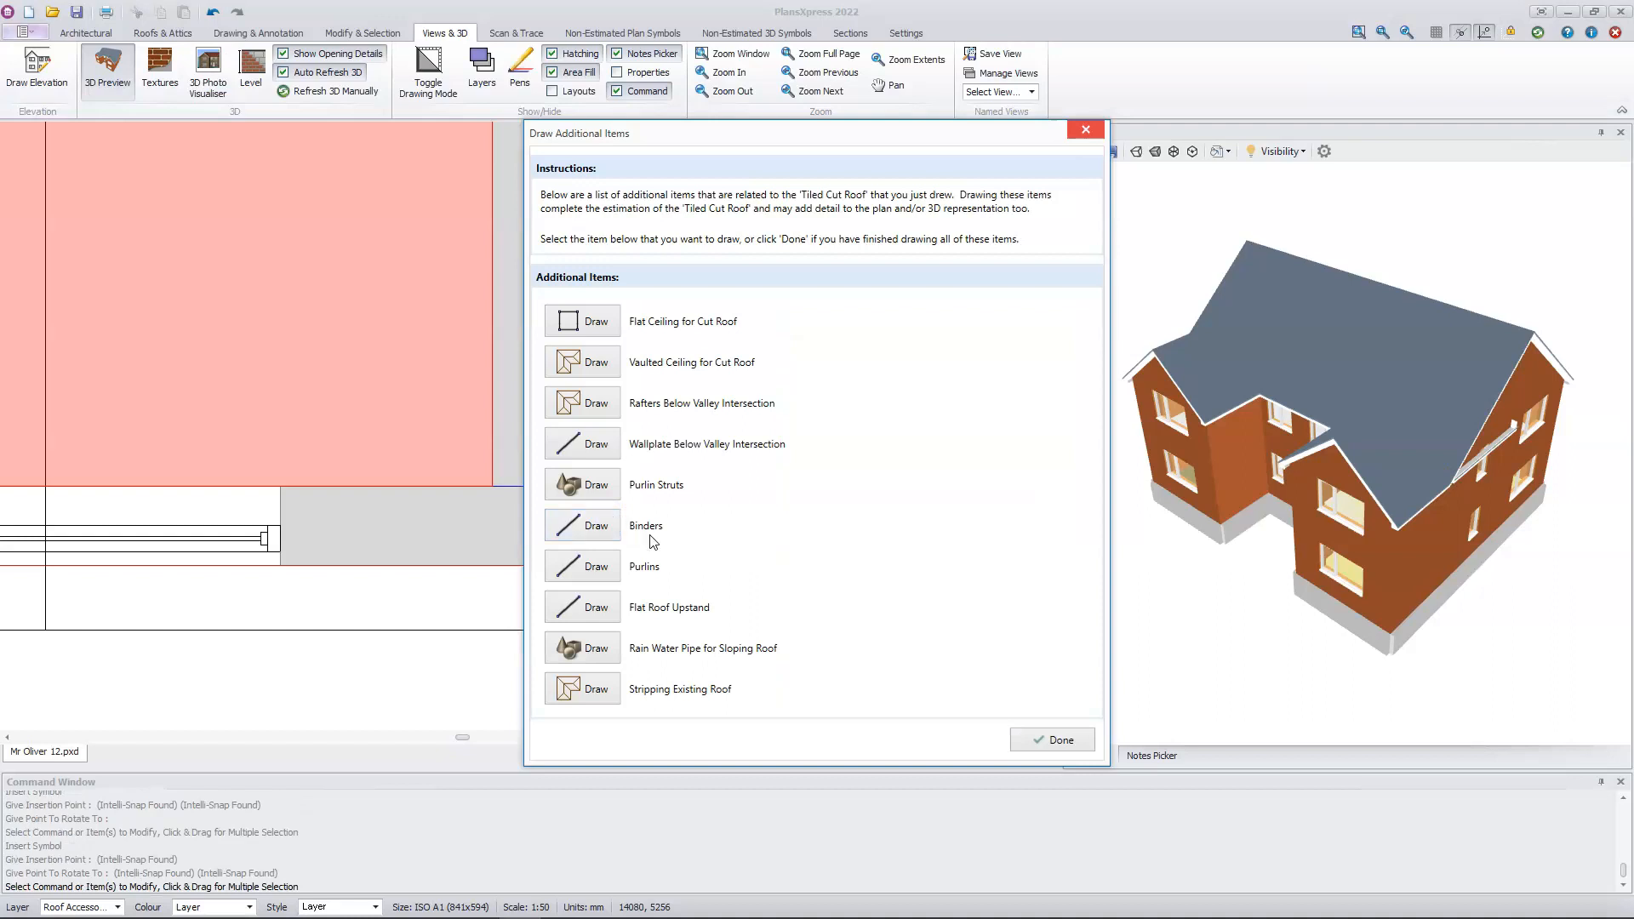
left_click(1061, 740)
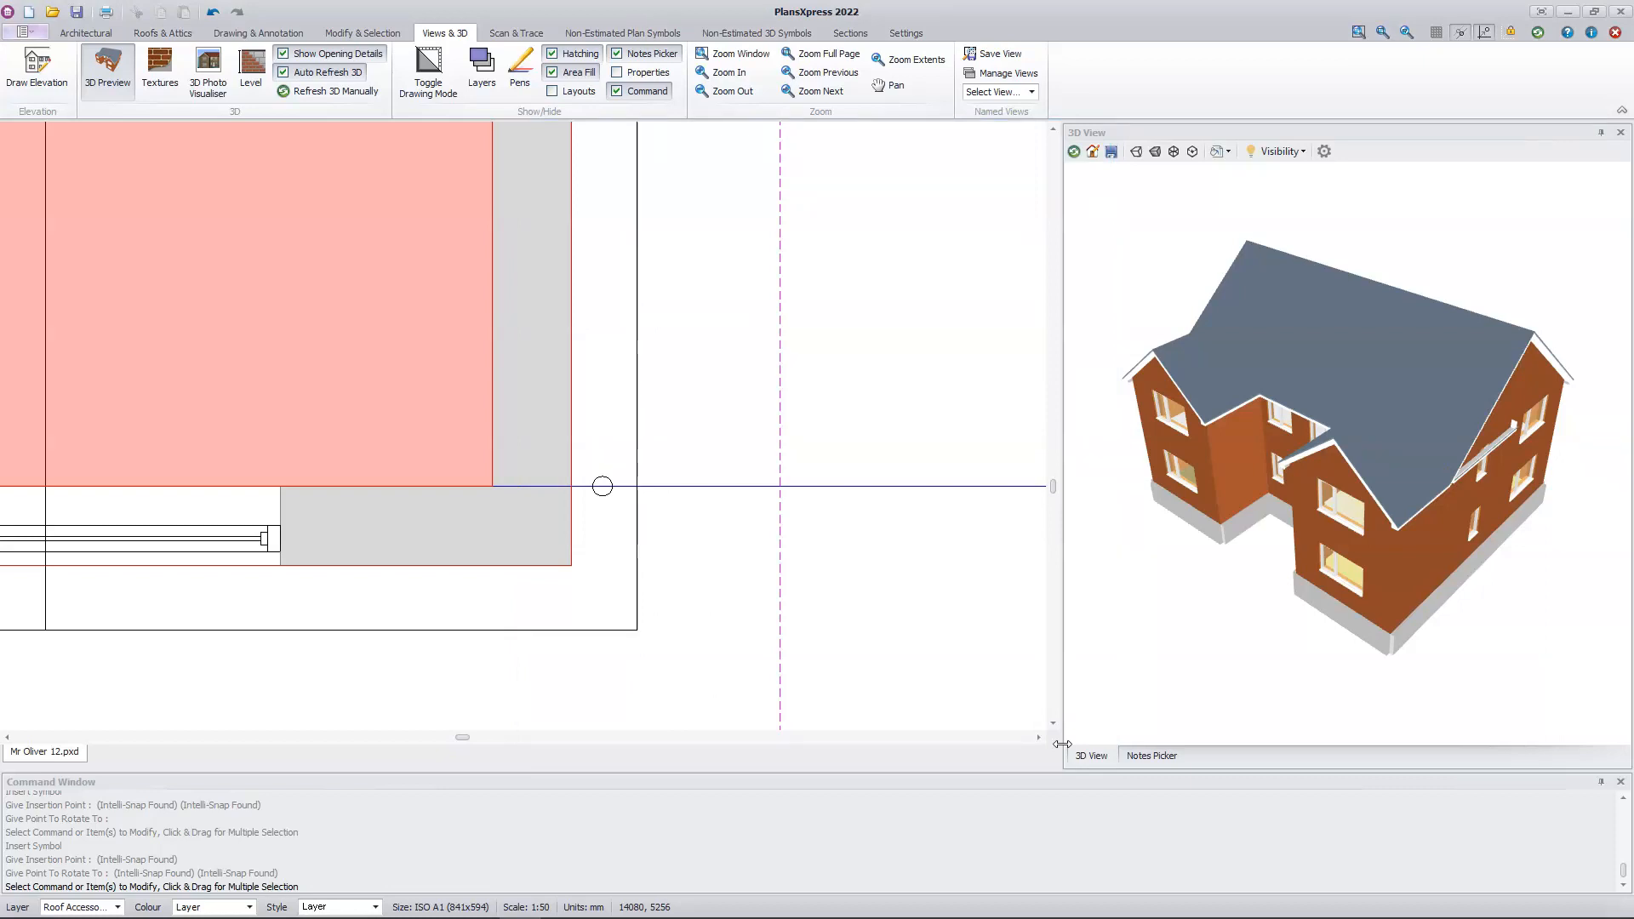
left_click(180, 34)
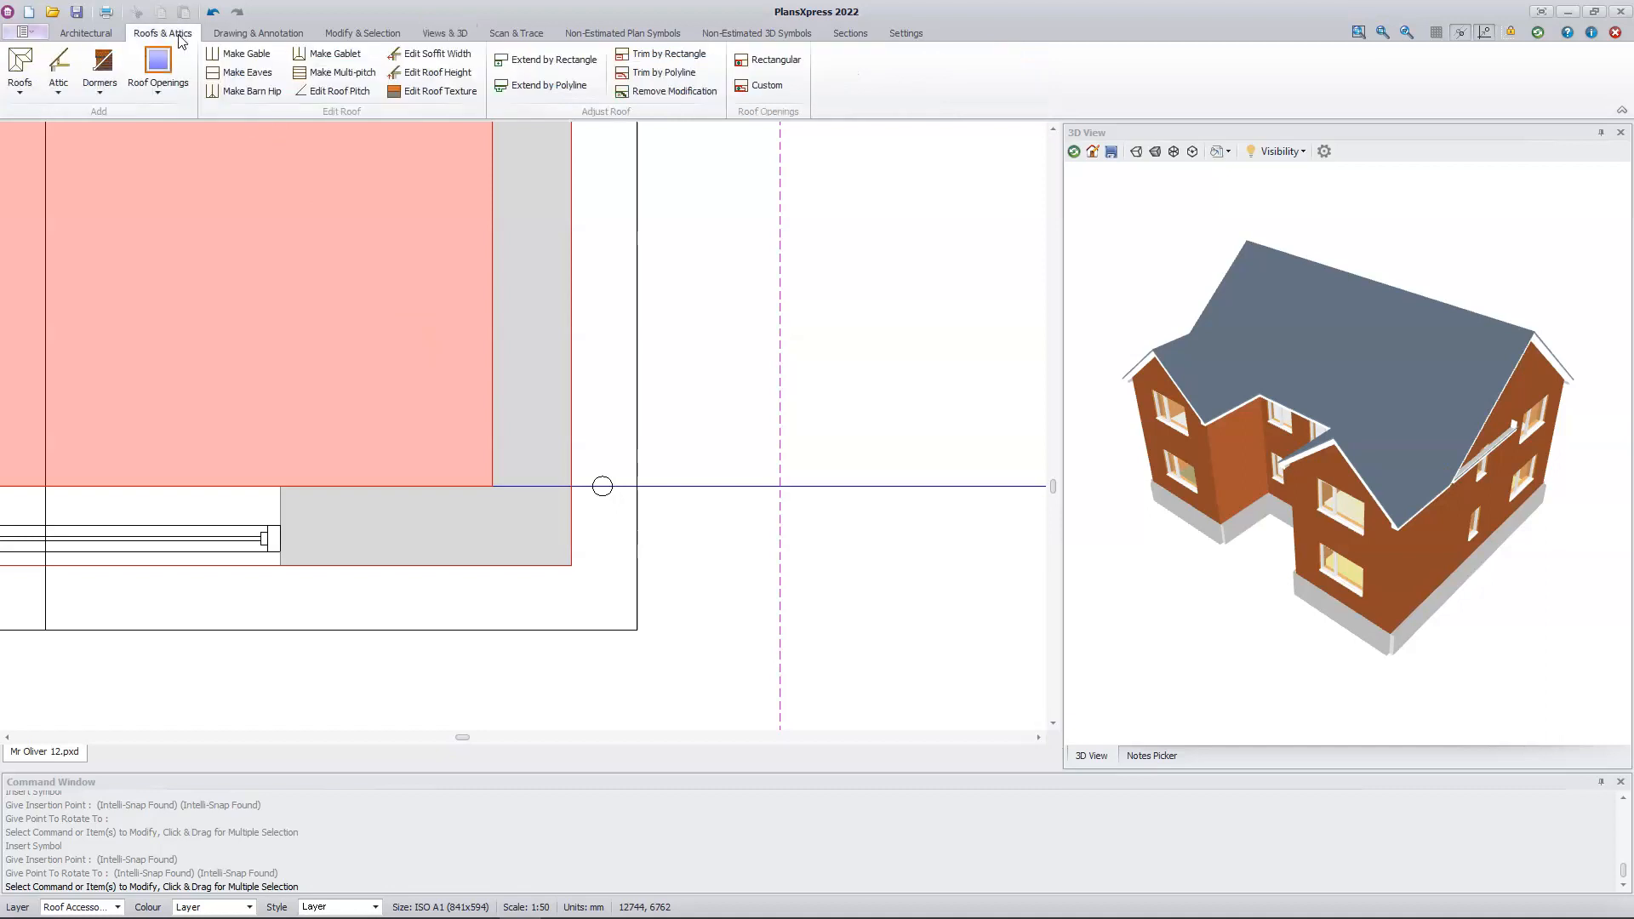
left_click(20, 90)
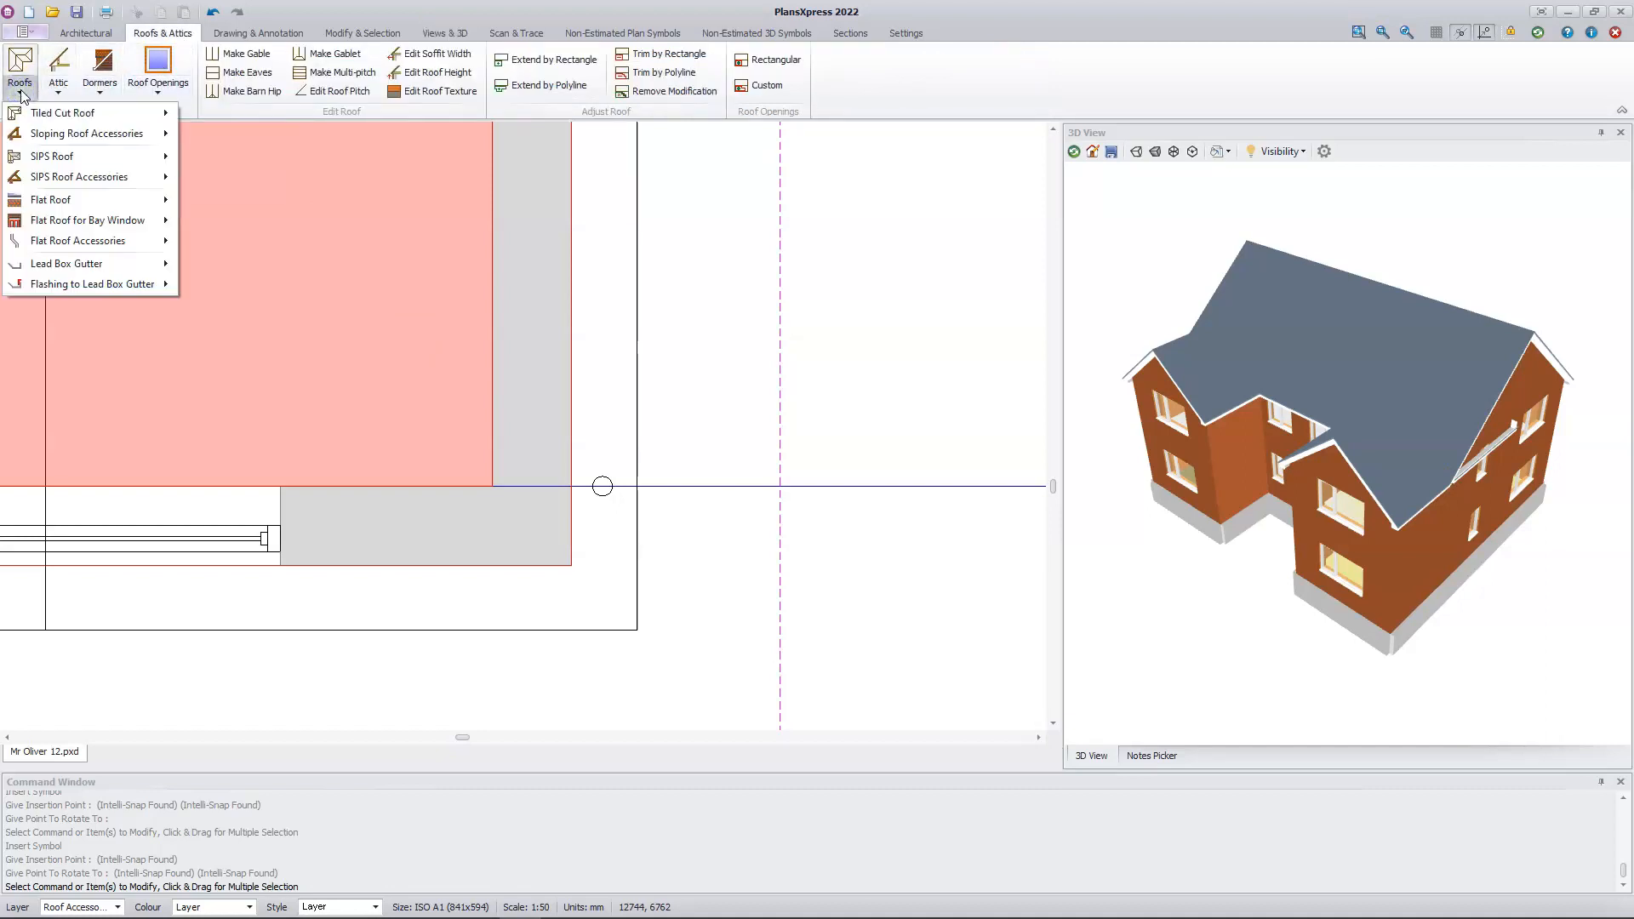
mouse_move(106, 143)
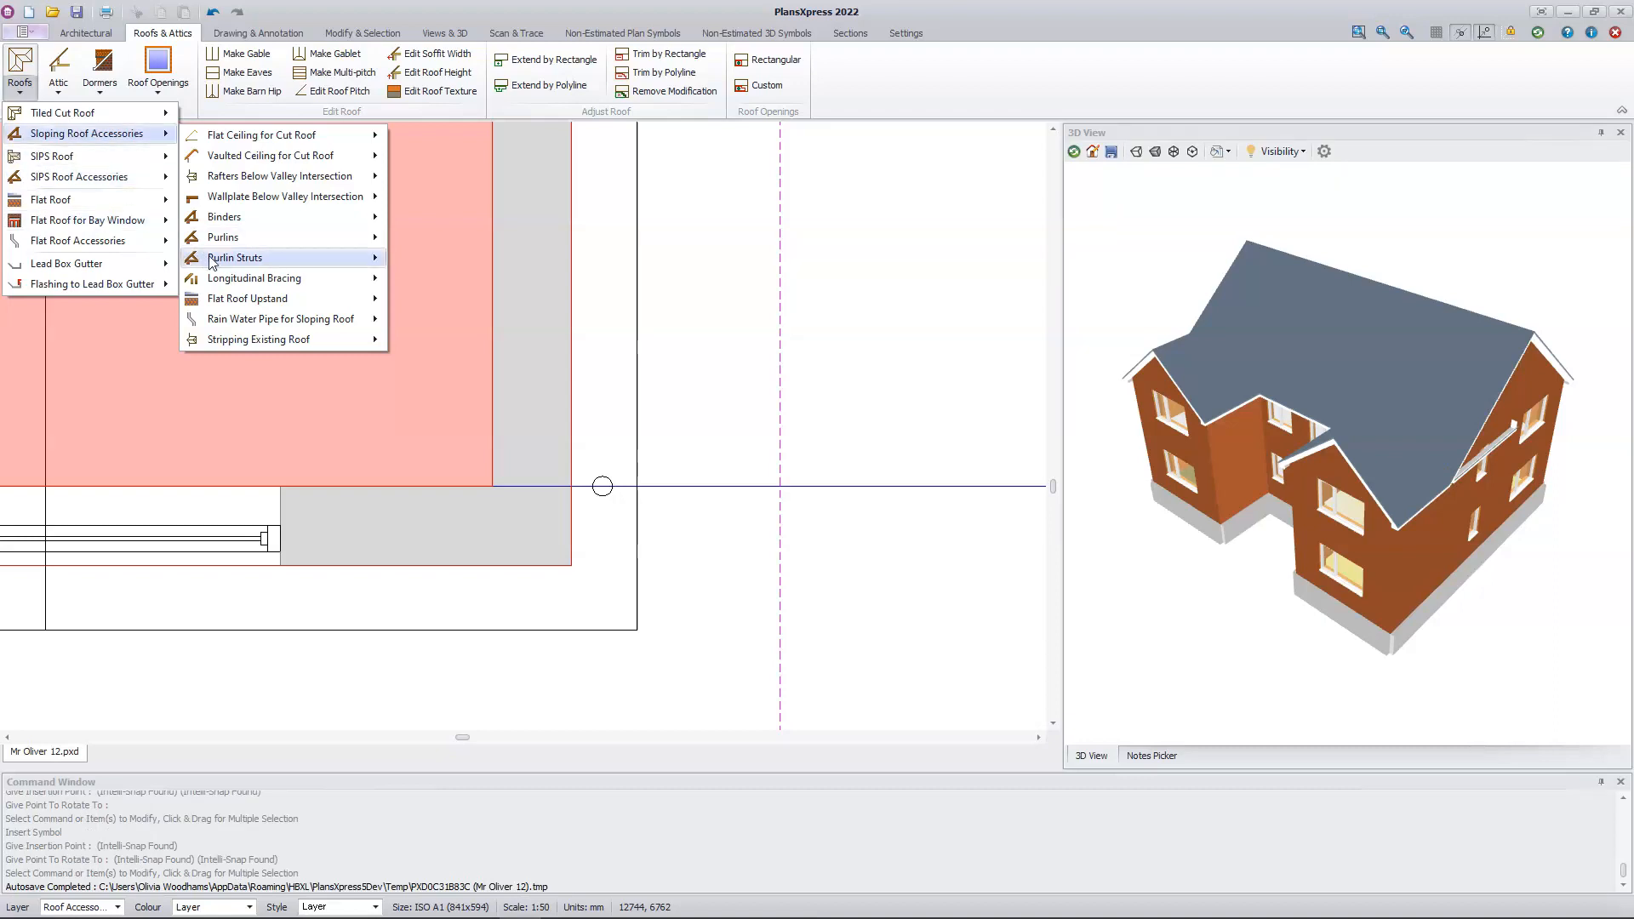
Step: Place a sloping-roof rain water pipe with default gutter and downpipe details, 100 mm left of the right wing's front left outer wall face
mouse_move(317, 328)
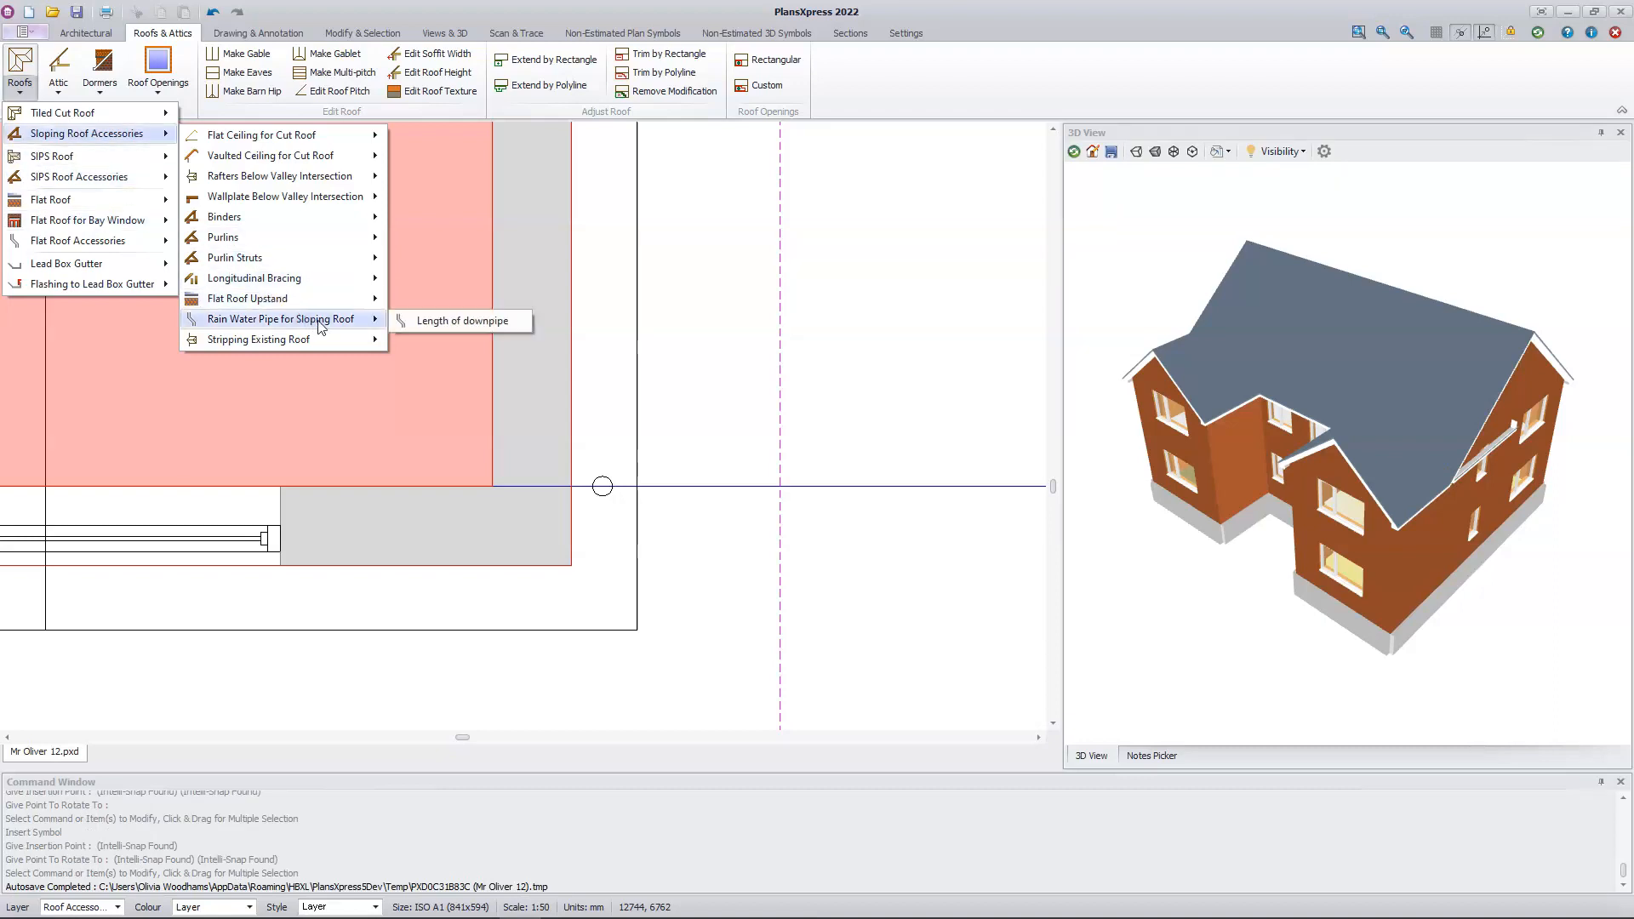
left_click(428, 323)
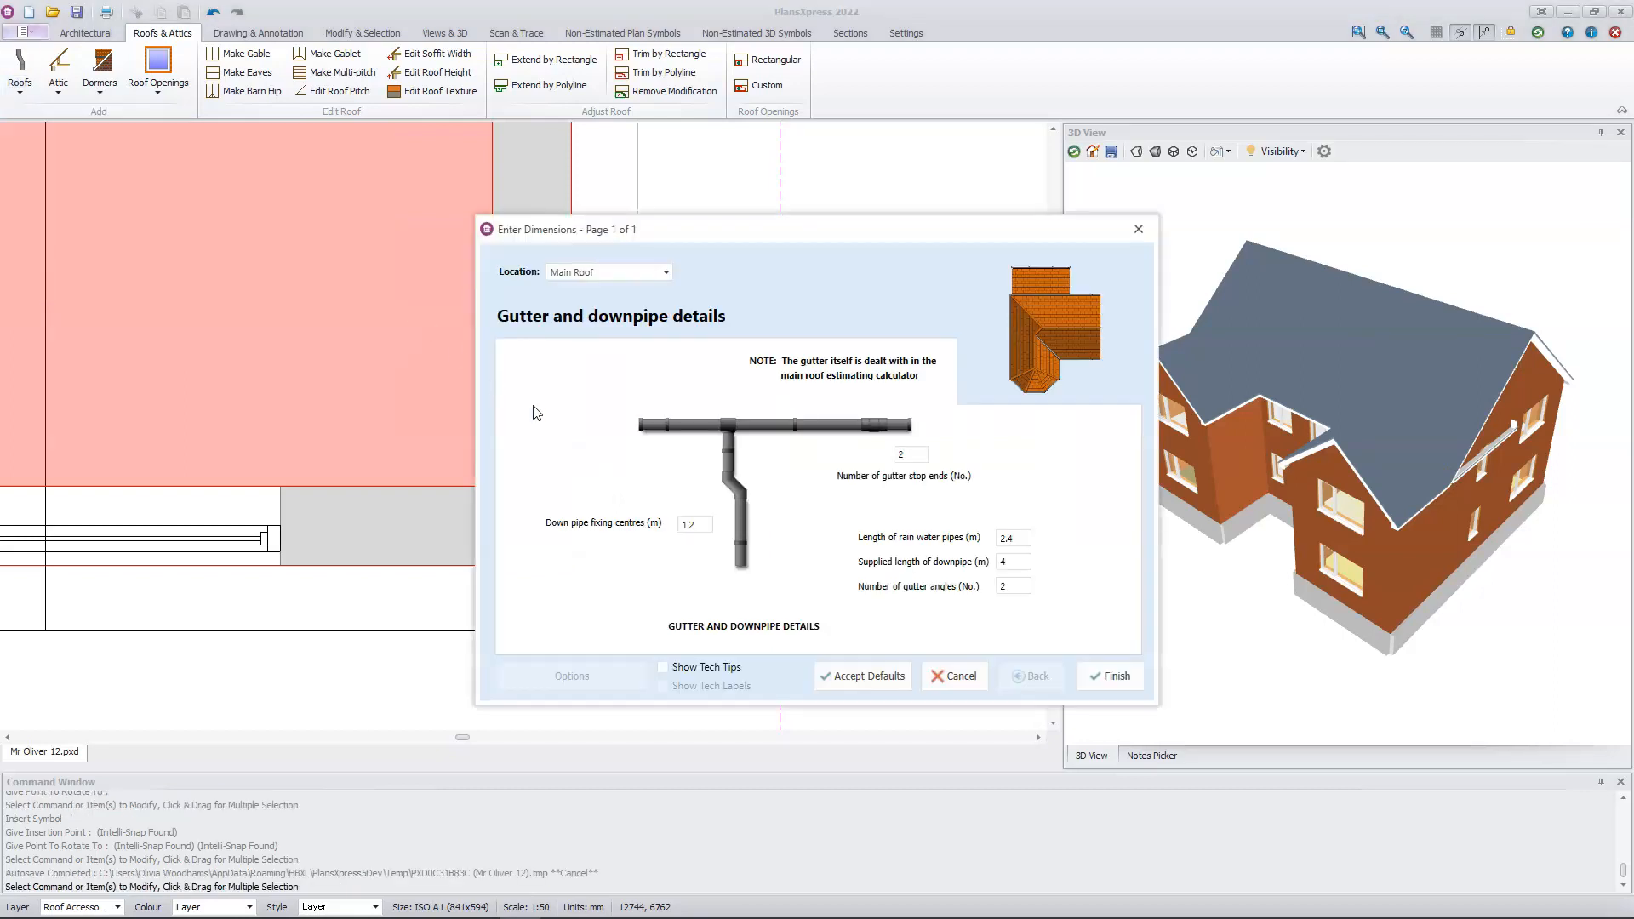
left_click(1117, 678)
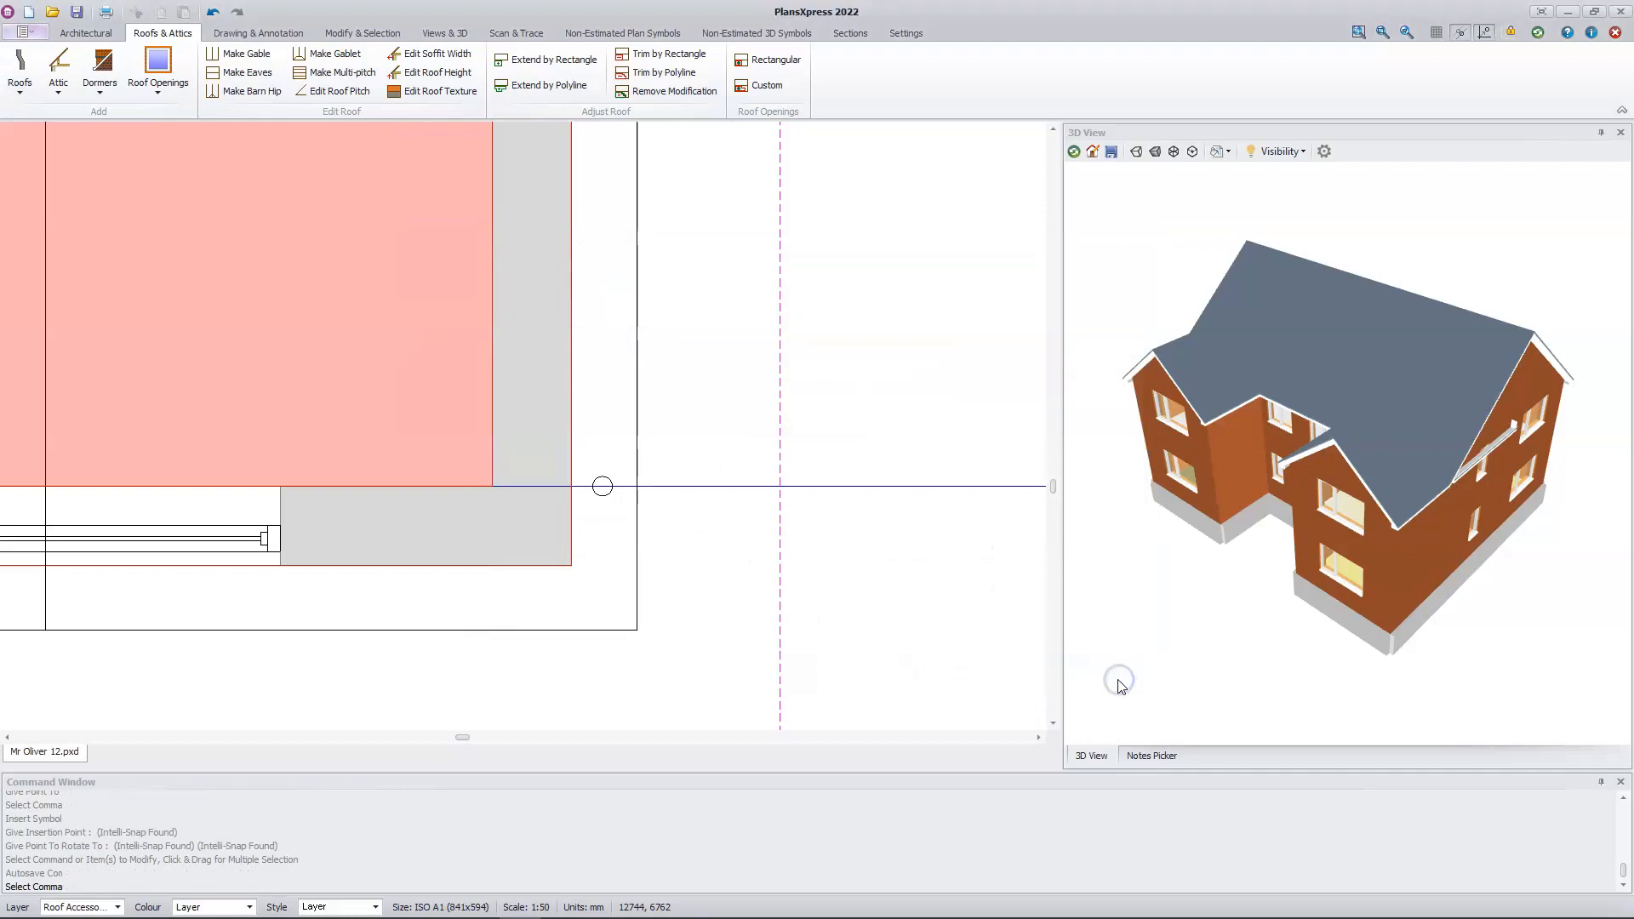
mouse_move(198, 397)
middle_mouse_down()
mouse_move(883, 394)
mouse_move(975, 365)
middle_mouse_up()
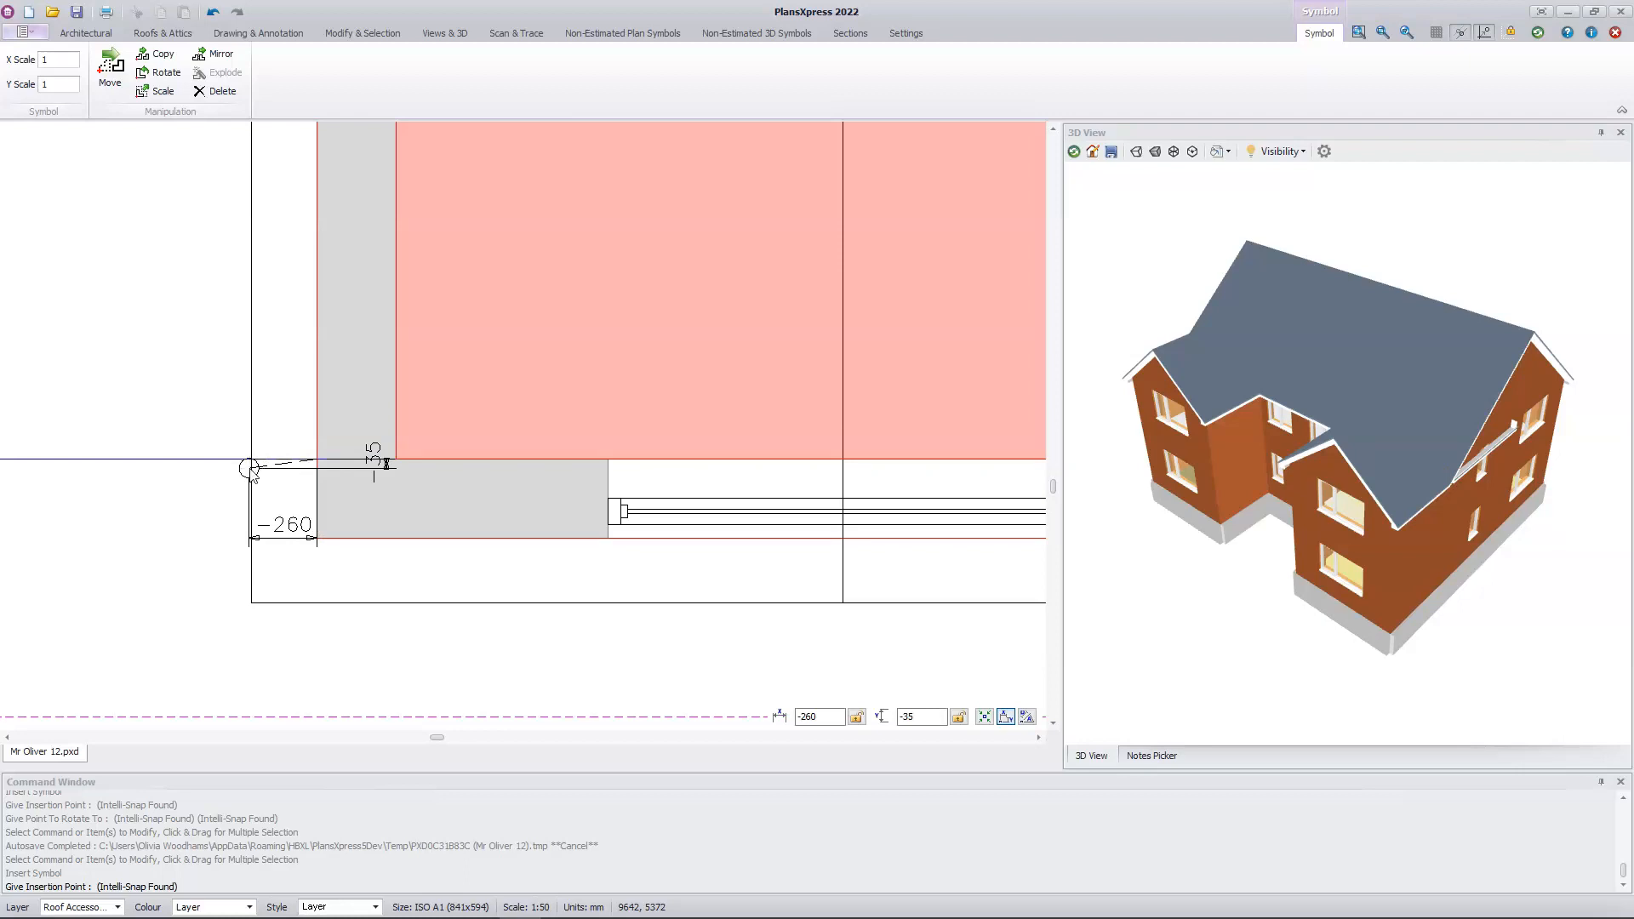
key("Left")
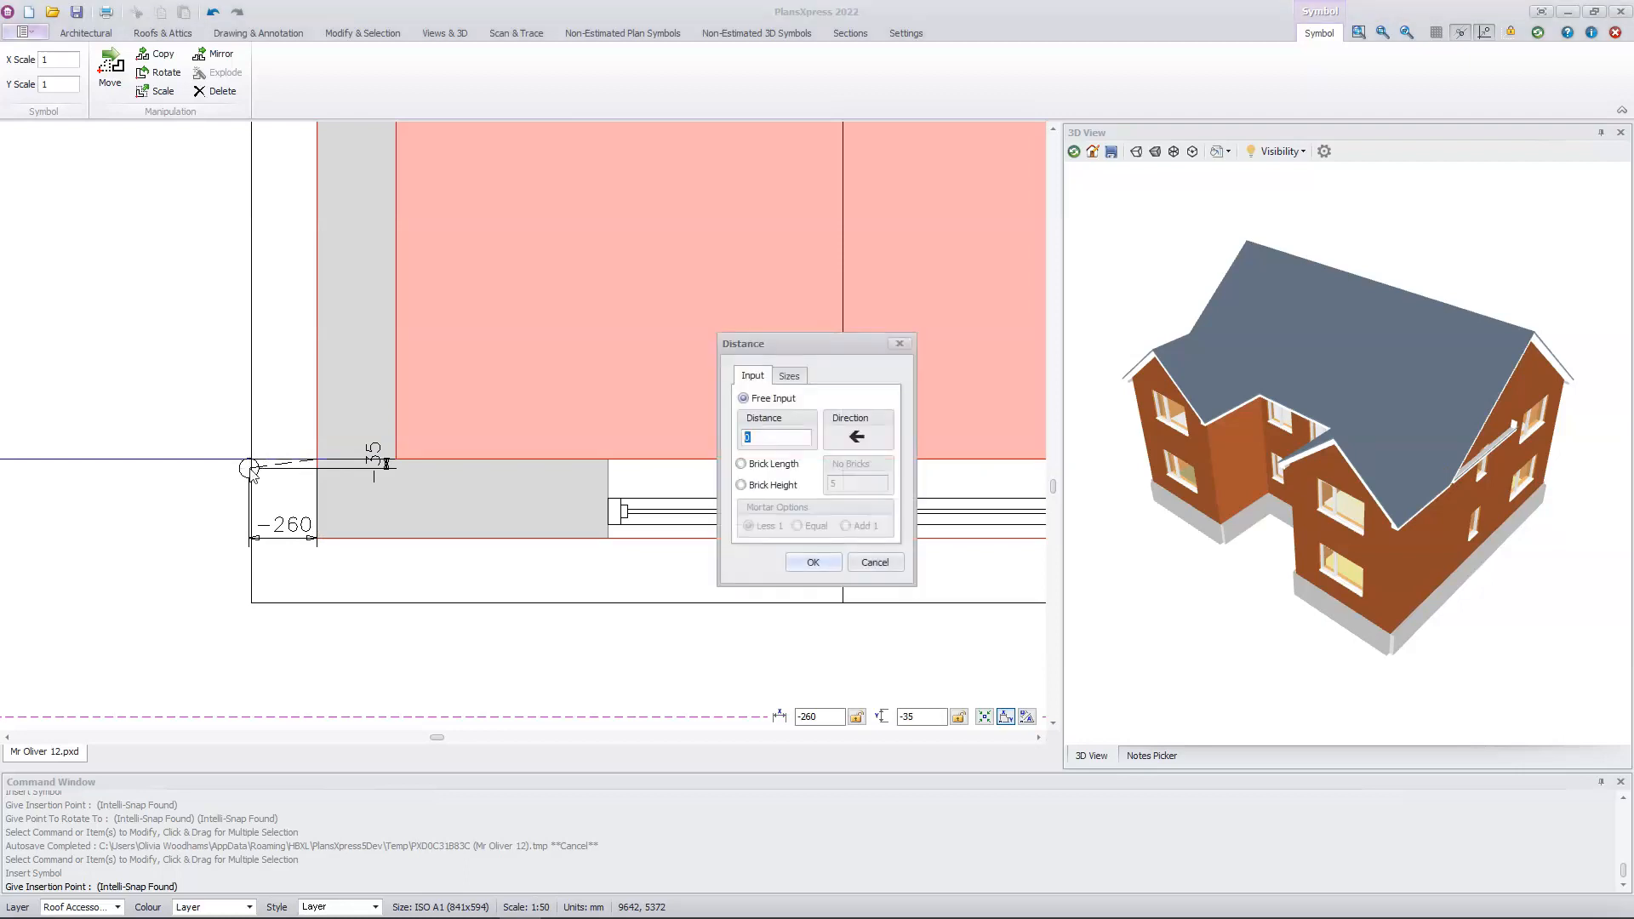
type("100")
left_click(812, 563)
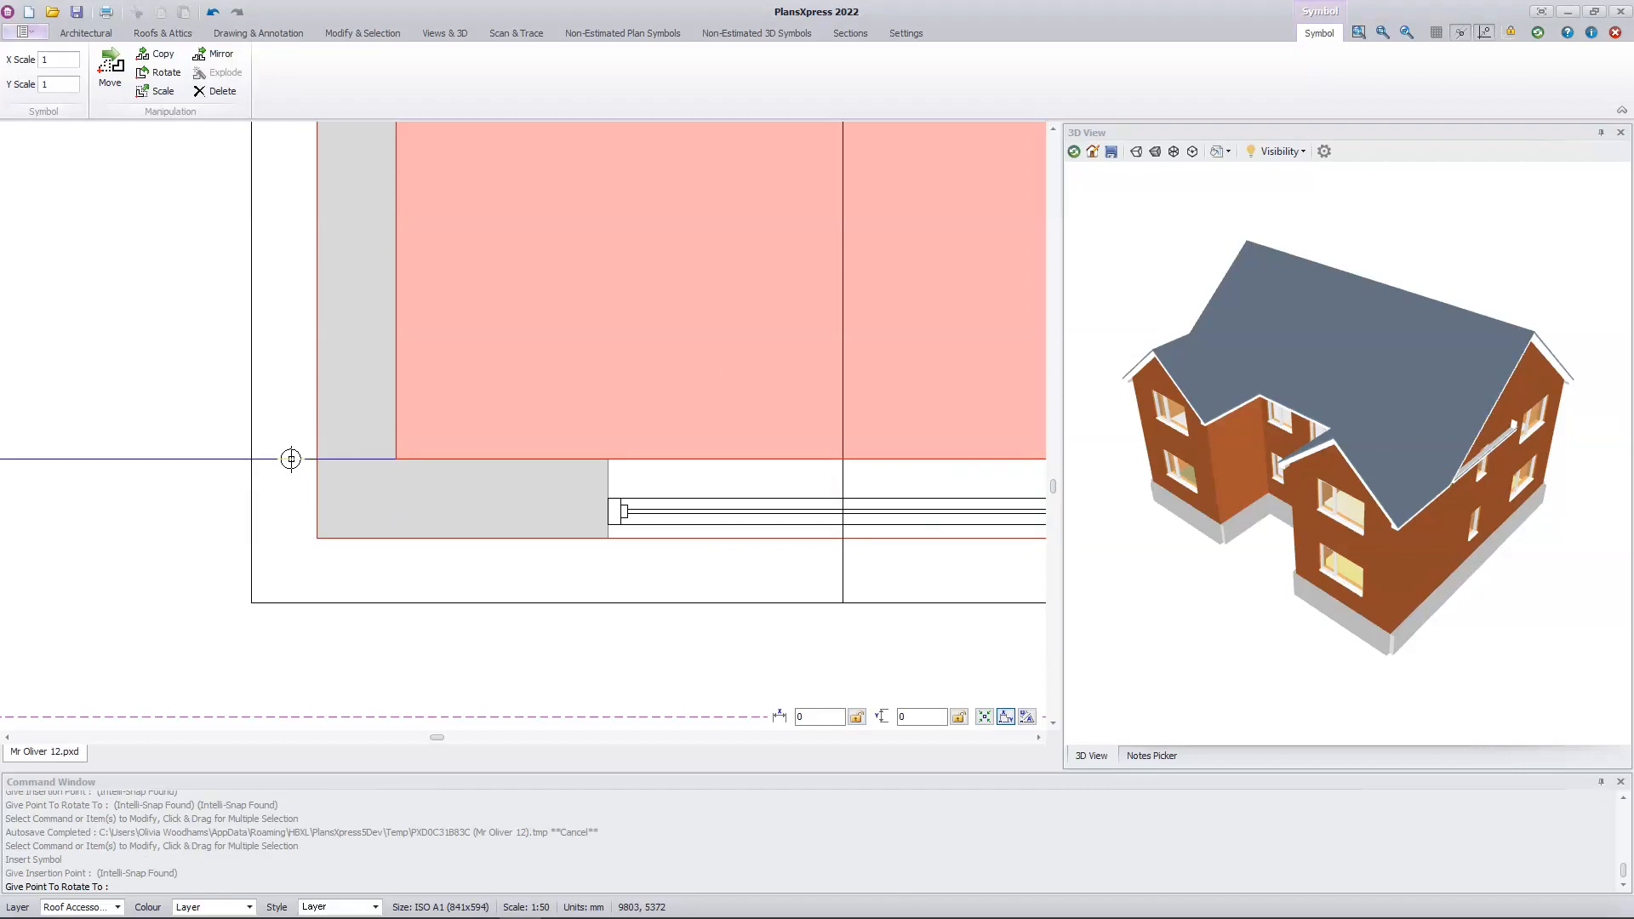
key("Escape")
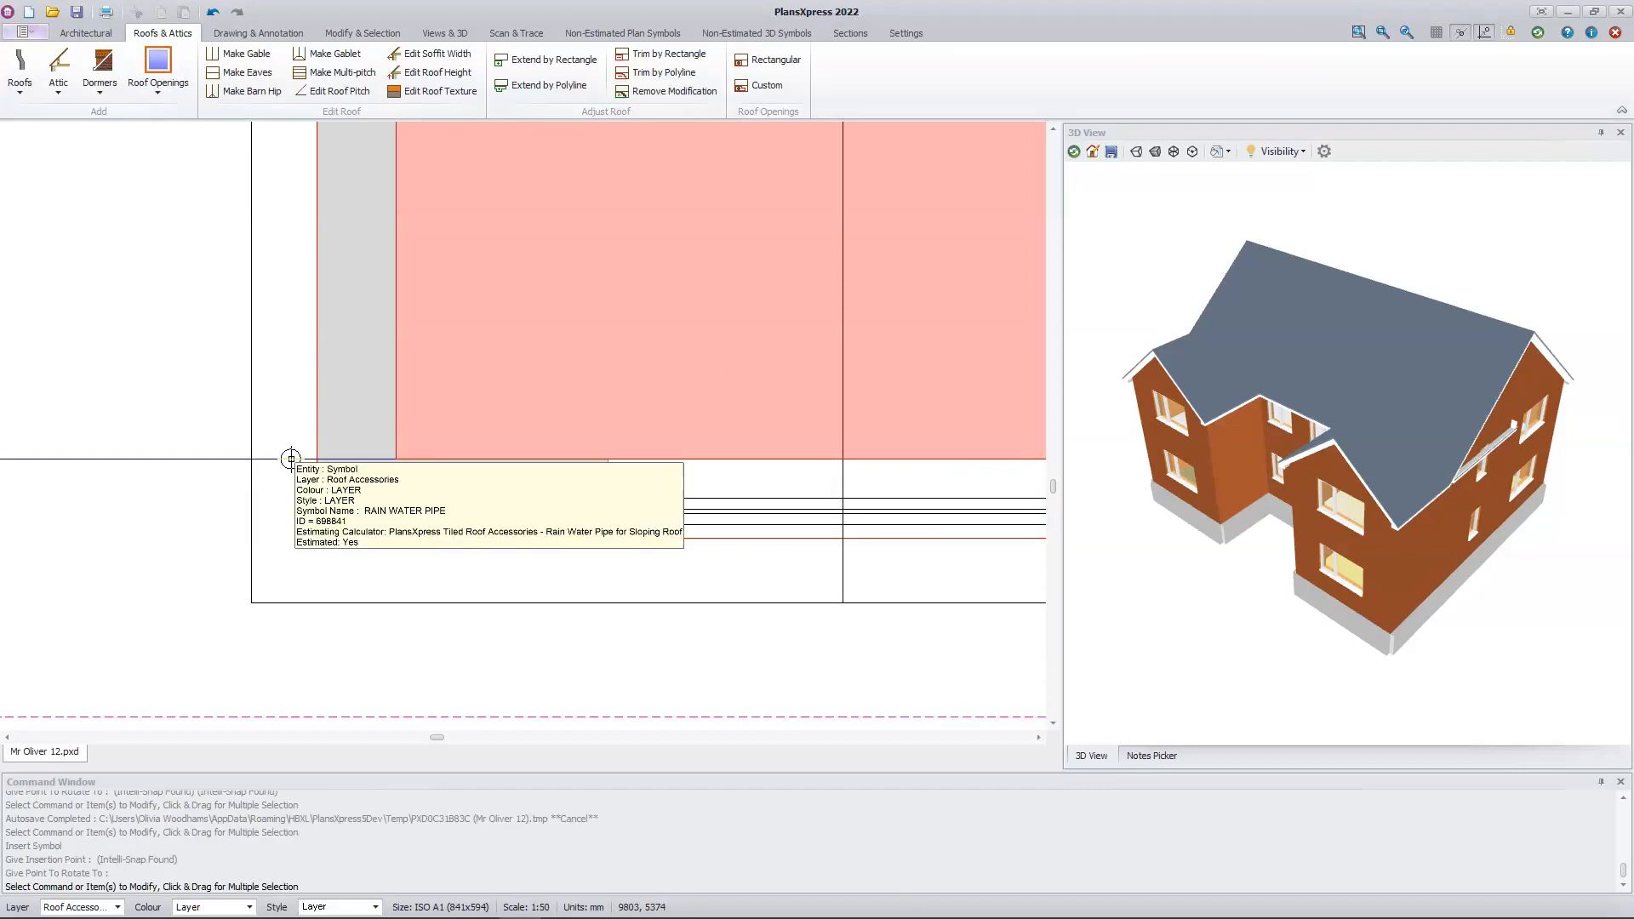
Step: Place another rain water pipe 100 mm right of the left wing's outer wall face, near its front right corner
left_click(18, 63)
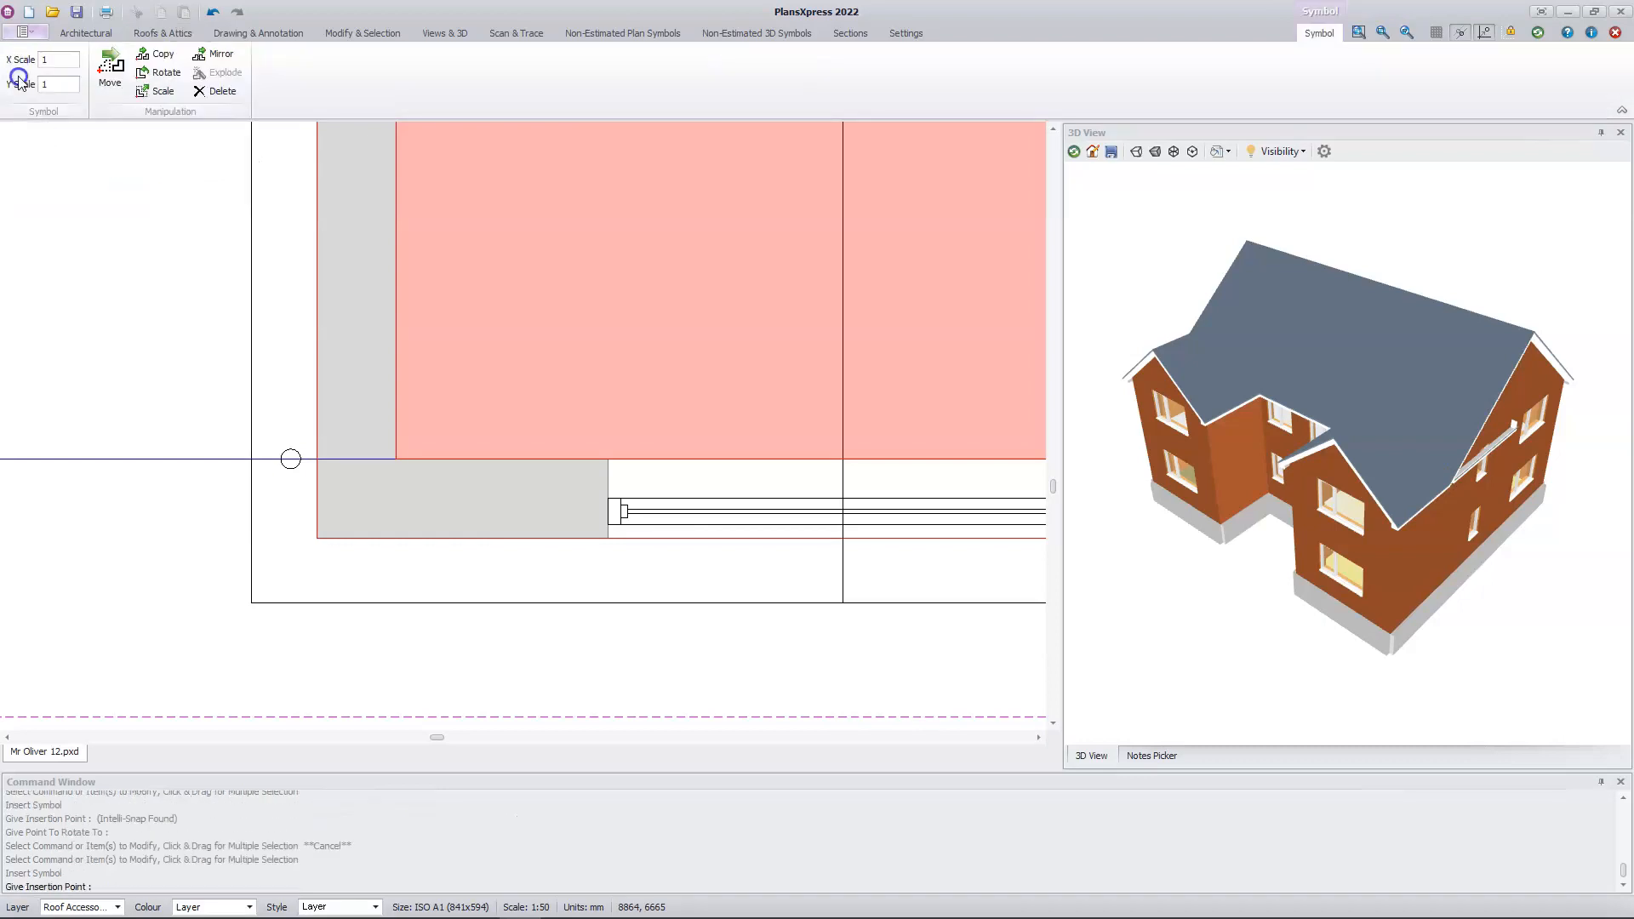
mouse_move(116, 340)
middle_mouse_down()
mouse_move(270, 357)
mouse_move(952, 350)
middle_mouse_up()
middle_click_drag(400, 374, 613, 380)
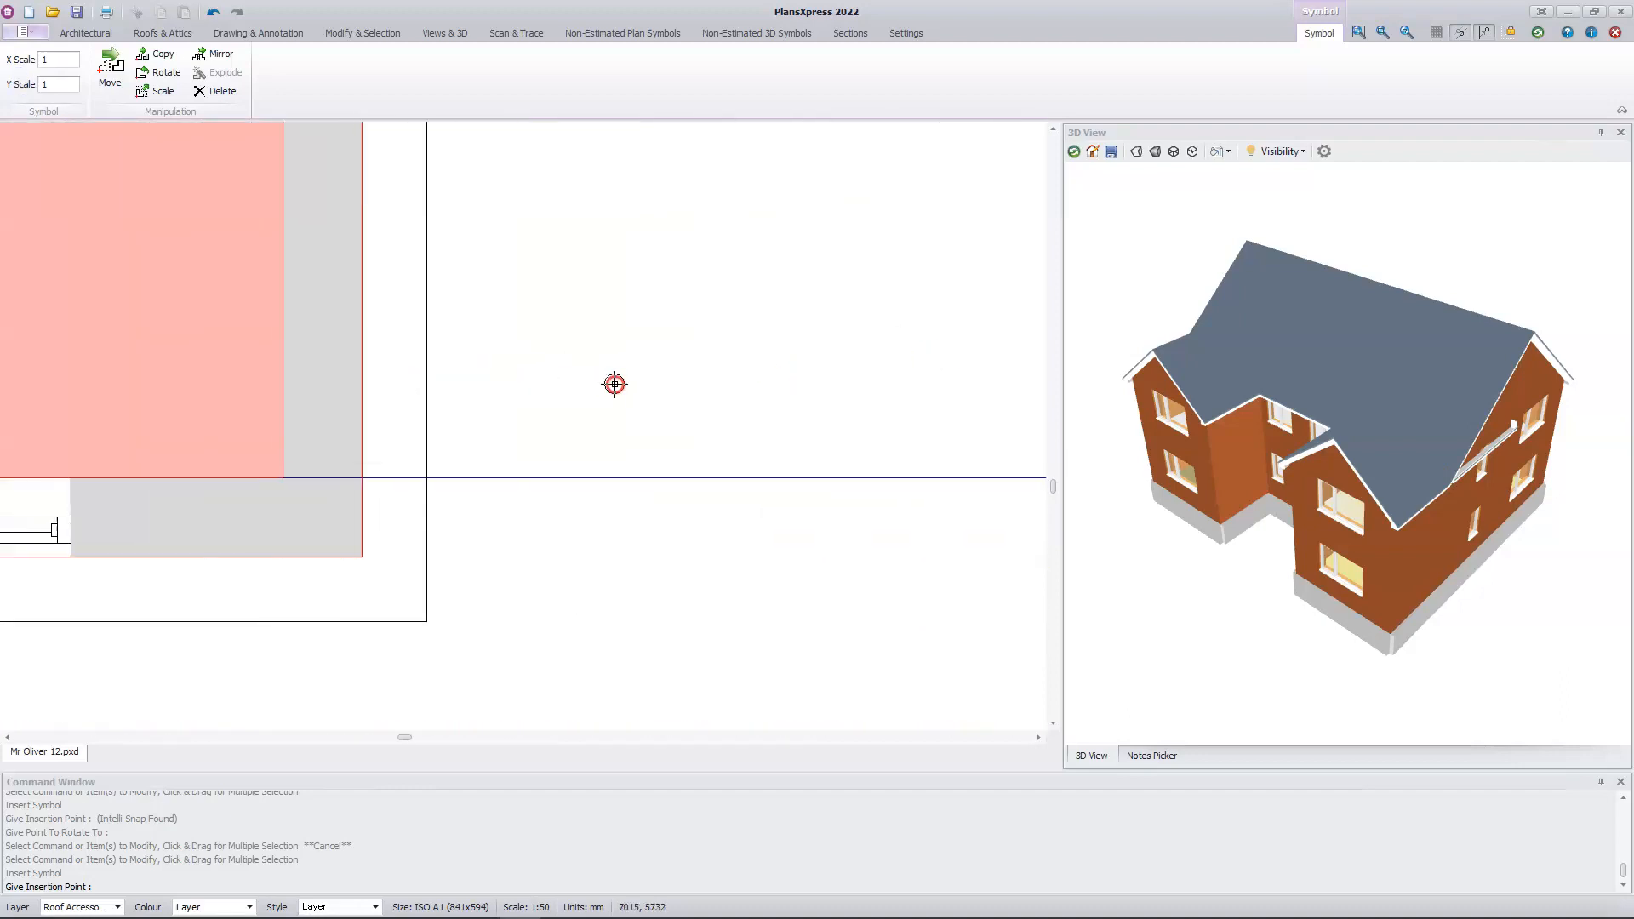
left_click(391, 497)
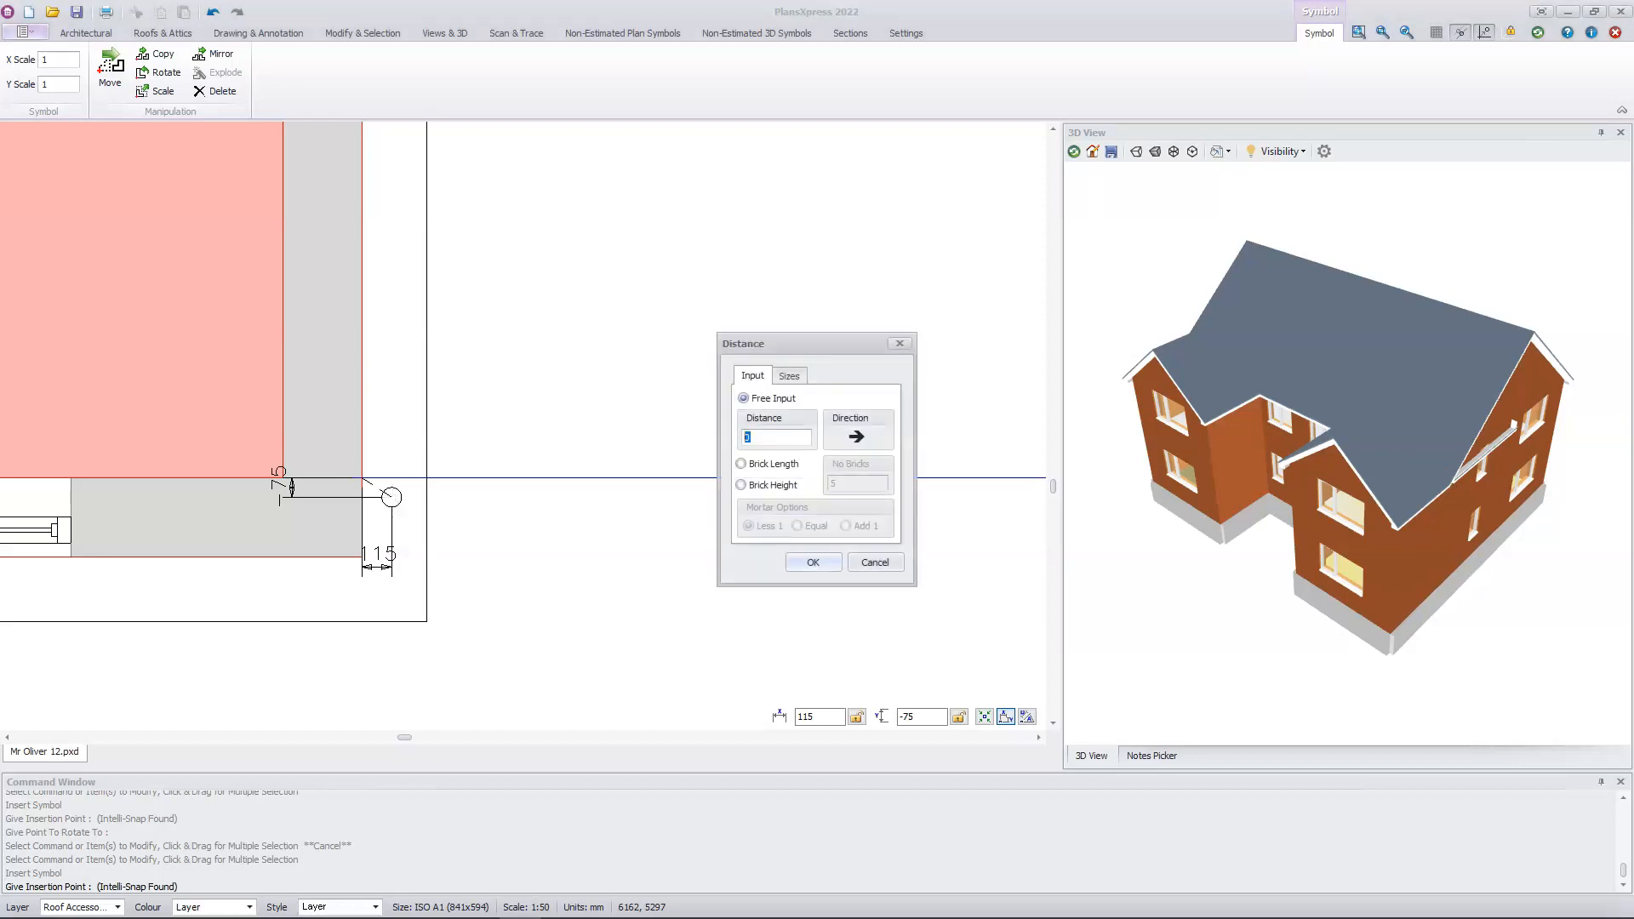
type("100")
key("Return")
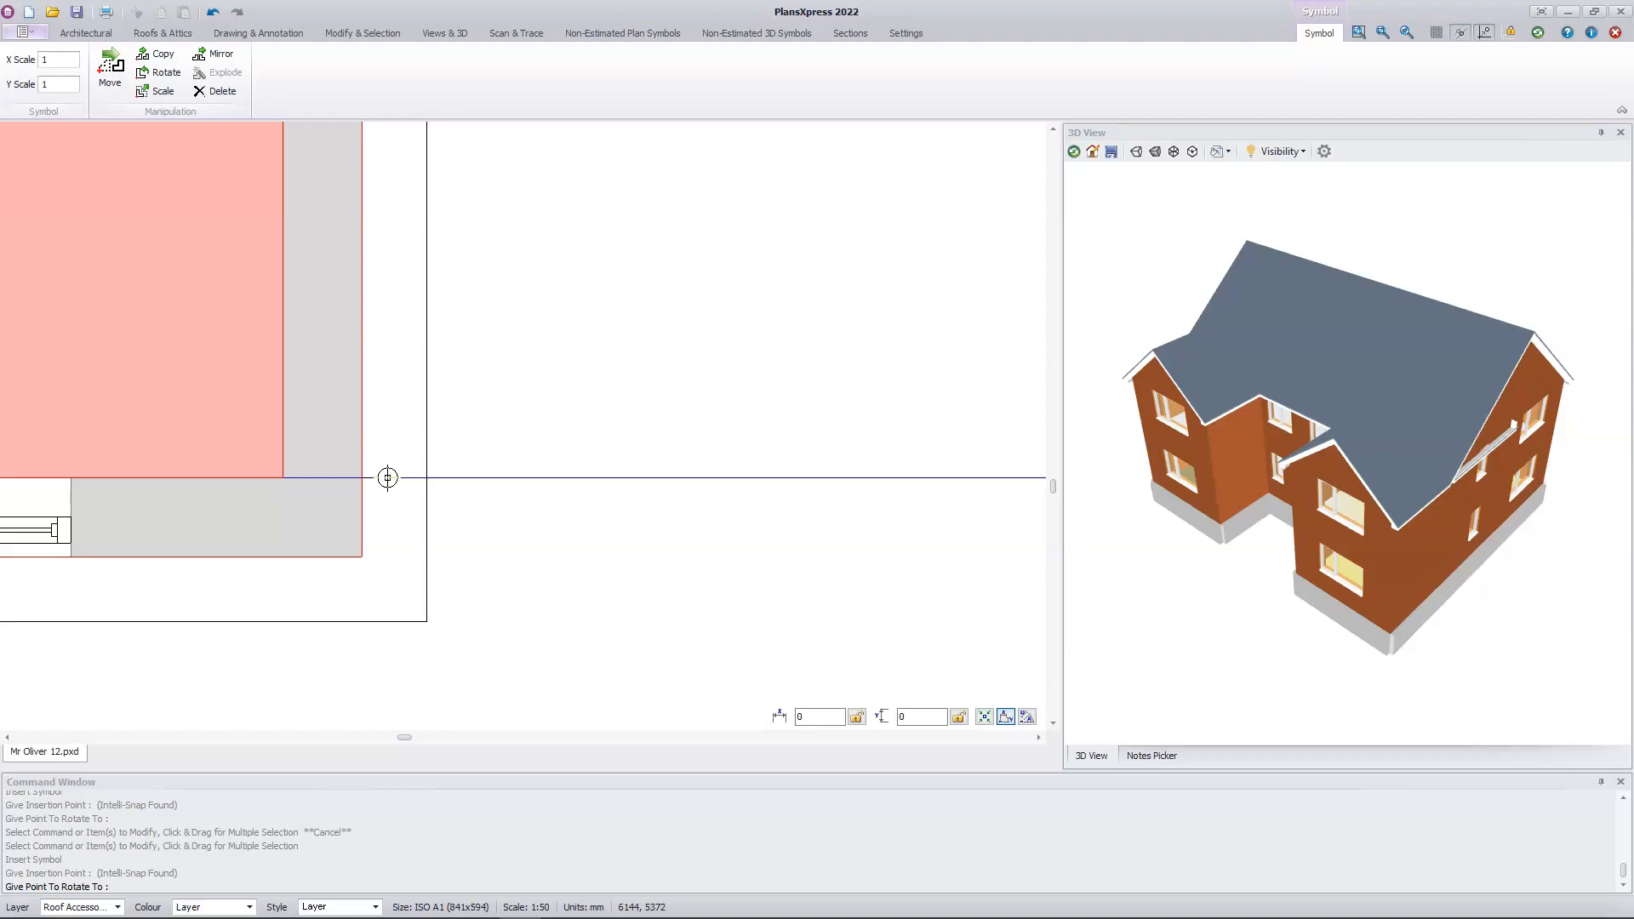
left_click(387, 477)
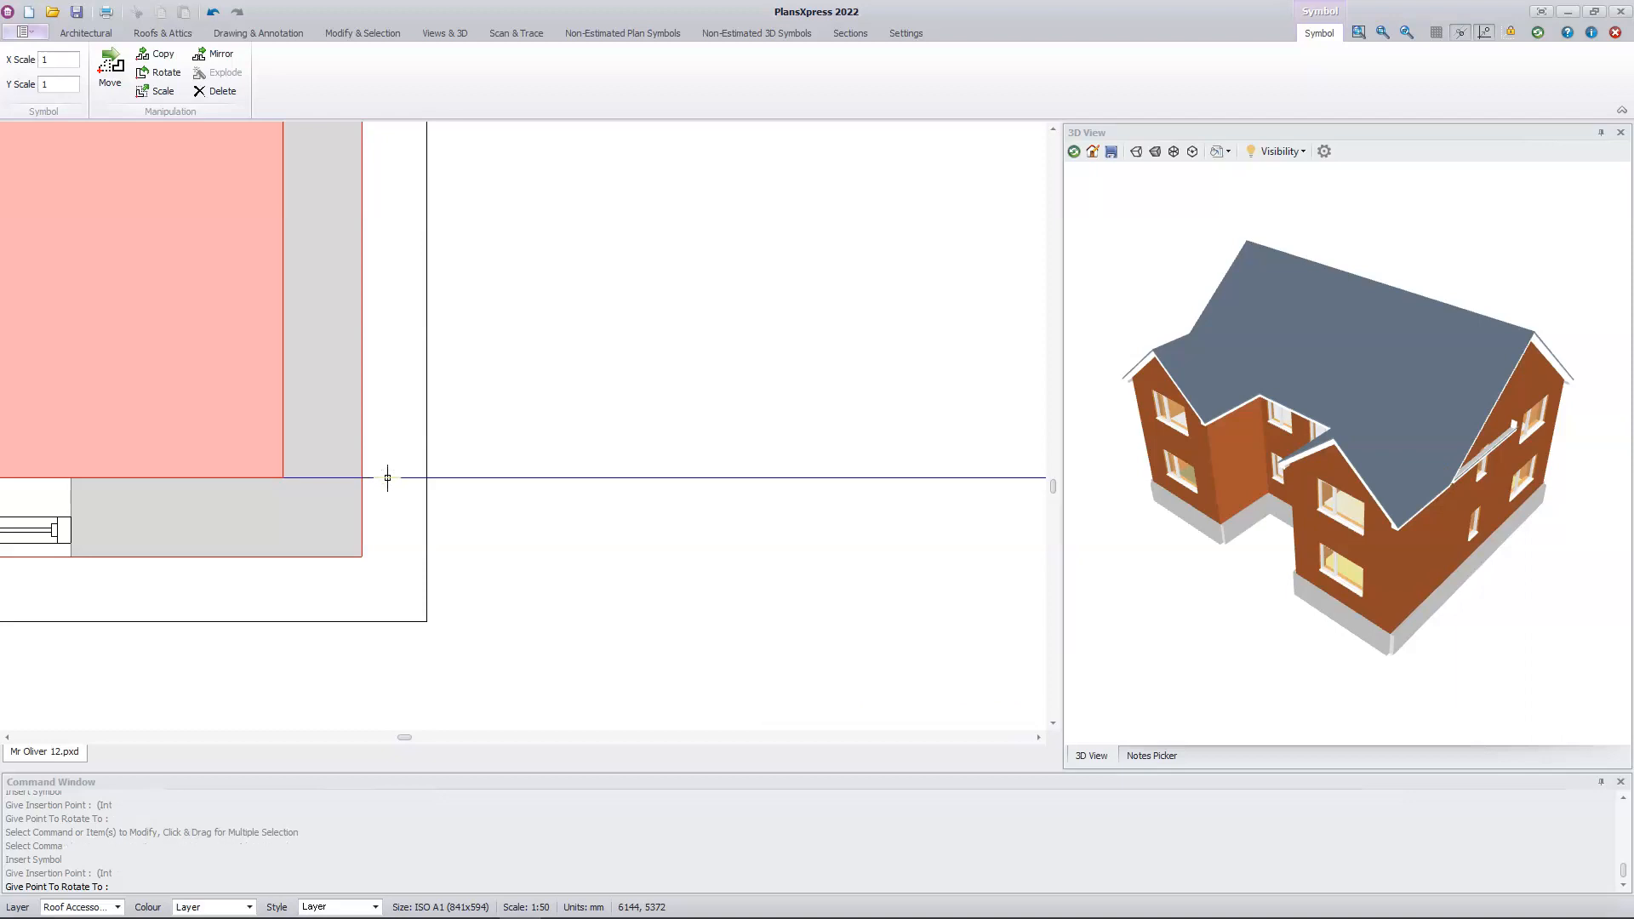